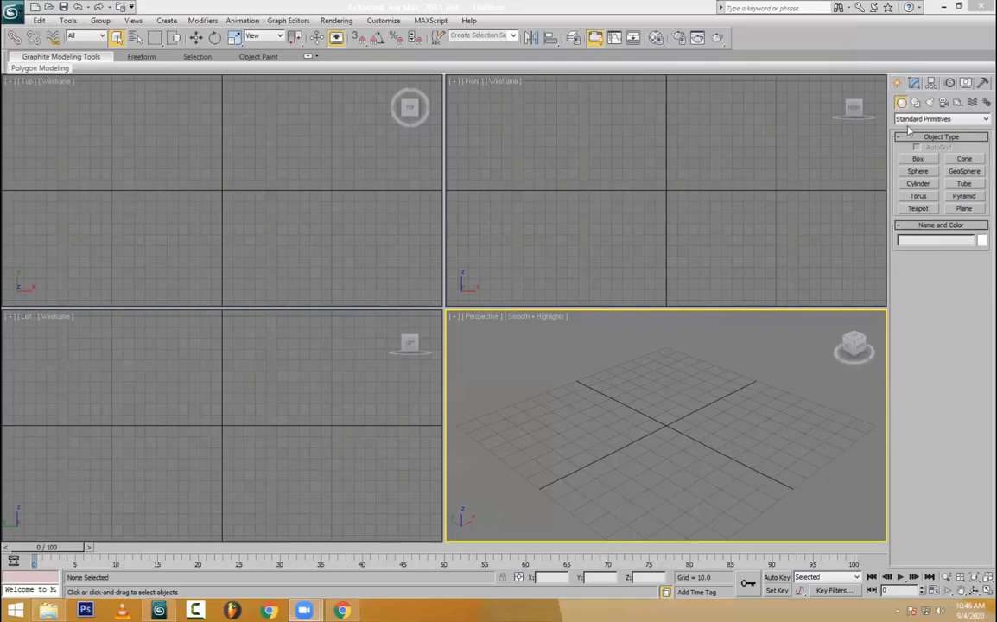
- From the Particle Systems category, create a Spray emitter about 113 wide and 121 long in the perspective view
click(914, 82)
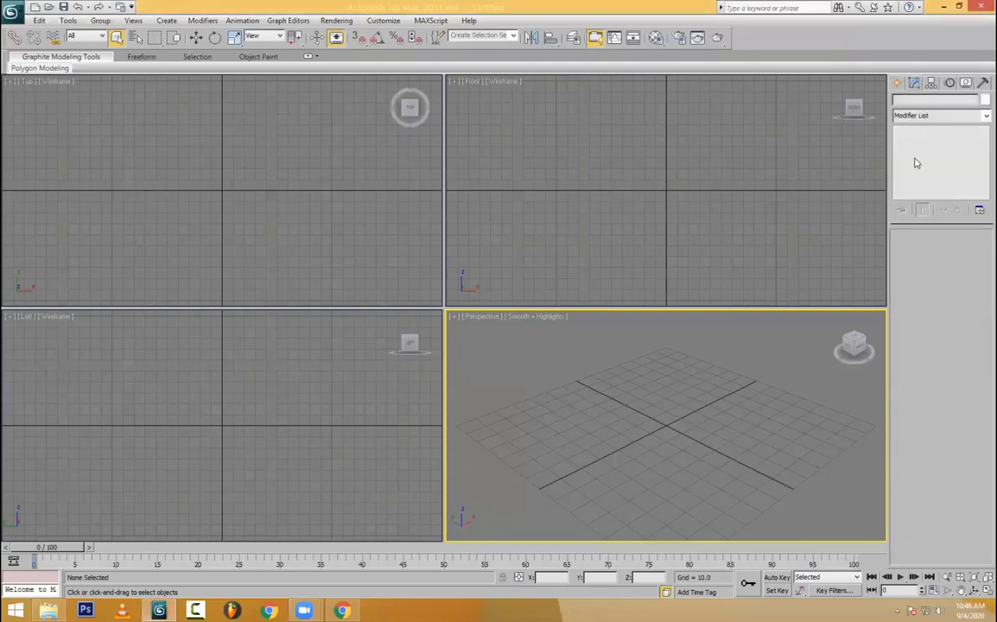
click(896, 83)
click(940, 118)
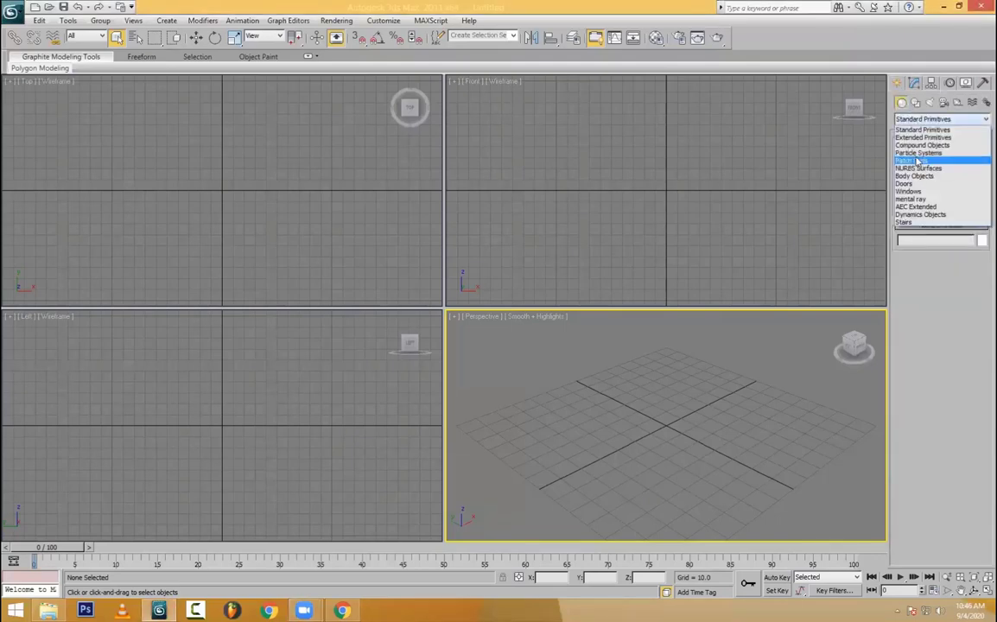
click(926, 159)
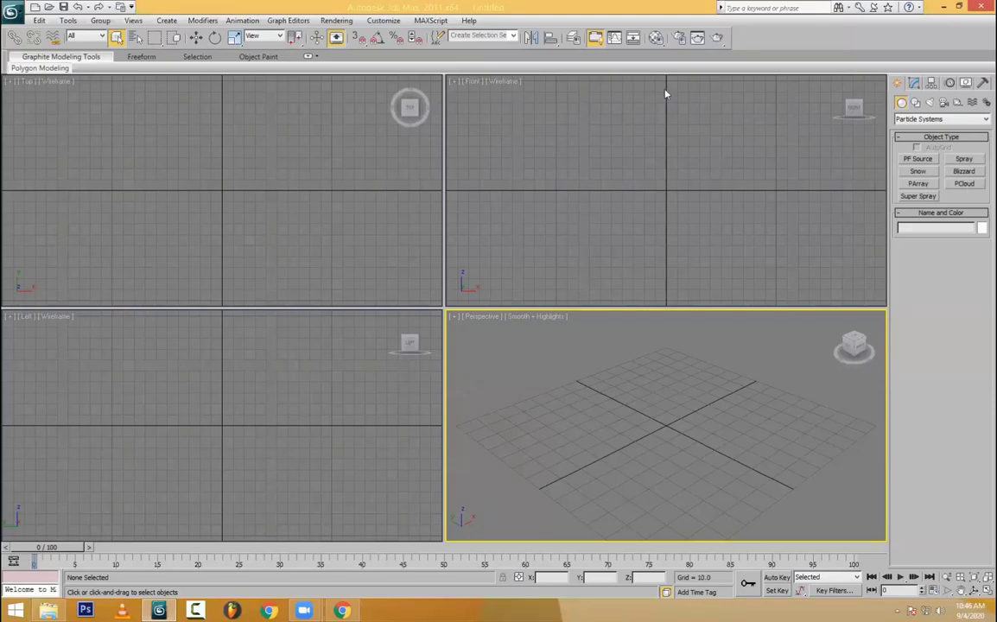
click(926, 197)
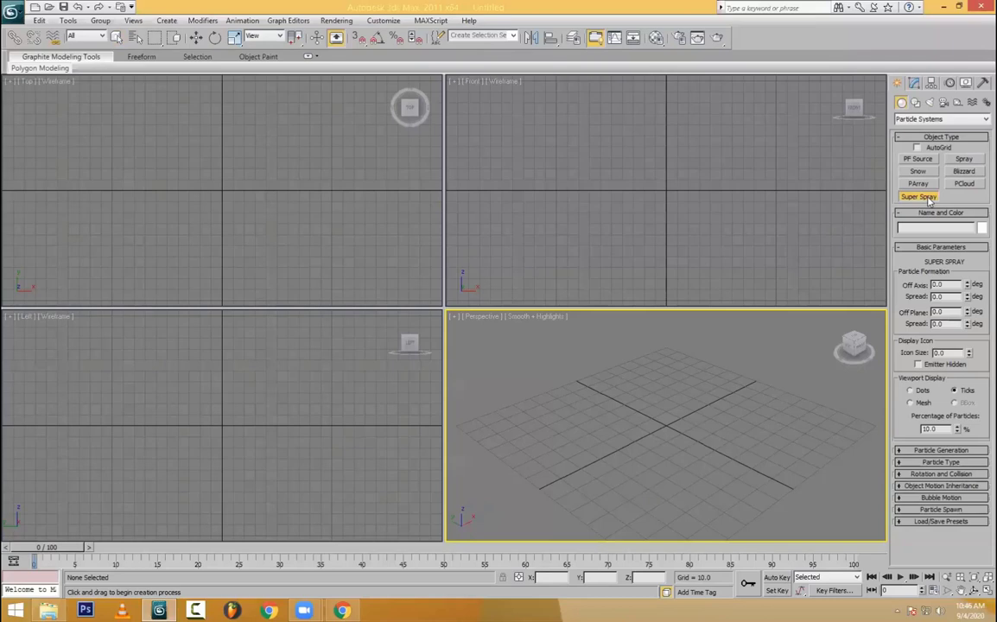
click(965, 159)
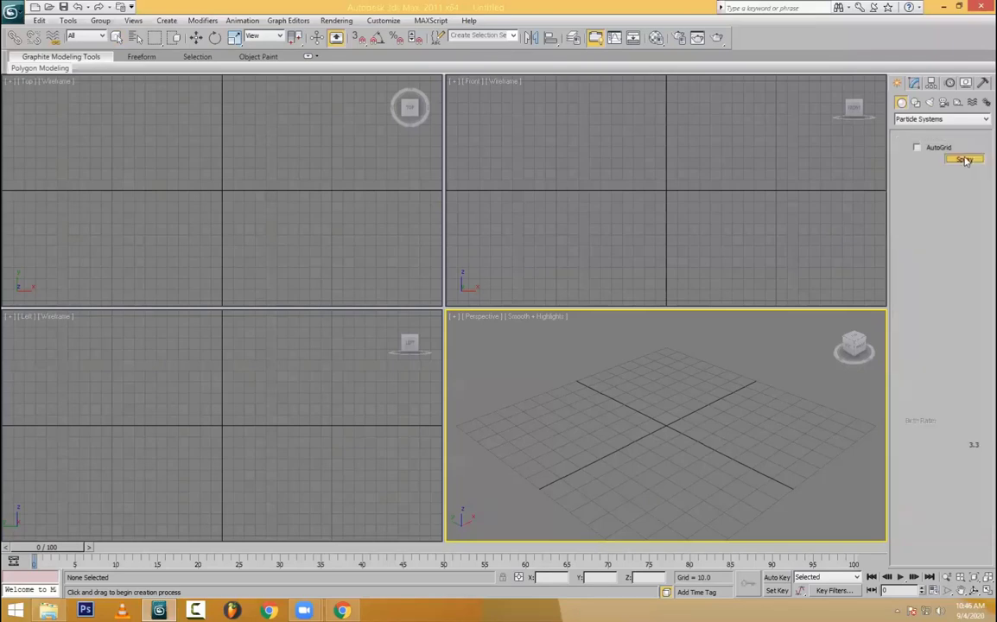
drag(606, 356, 576, 542)
right_click(628, 450)
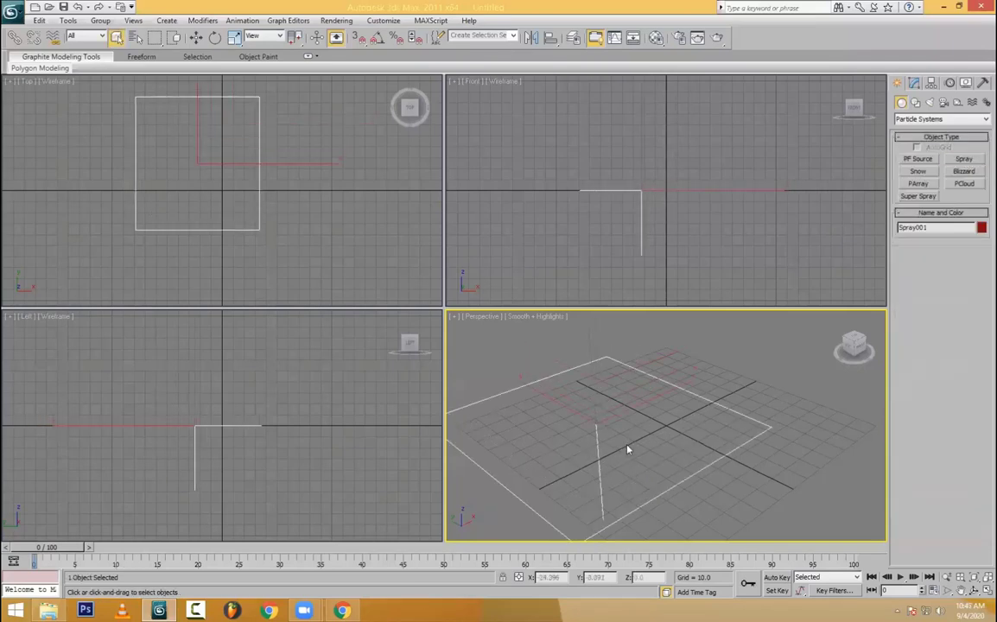
- Create a Snow emitter about 115 wide and 124 long beside the Spray emitter
click(918, 172)
drag(723, 313, 766, 421)
right_click(794, 482)
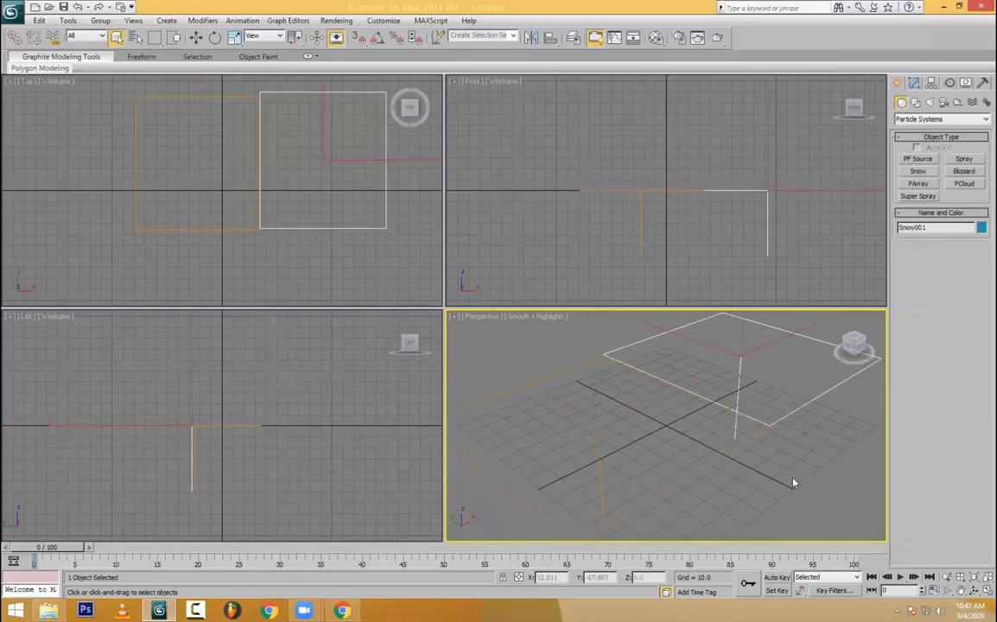
- Maximize the perspective view and raise both particle emitters together to about 94 above the grid
key(alt+w)
alt+middle_drag(593, 308, 529, 270)
scroll(634, 356, down, 4)
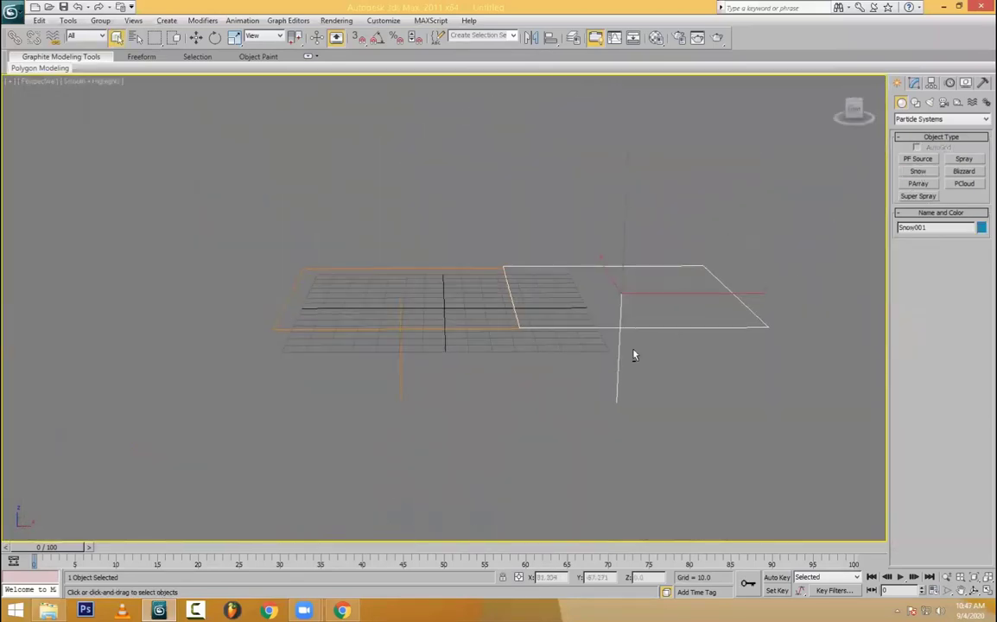
drag(398, 196, 540, 347)
key(w)
drag(510, 247, 511, 69)
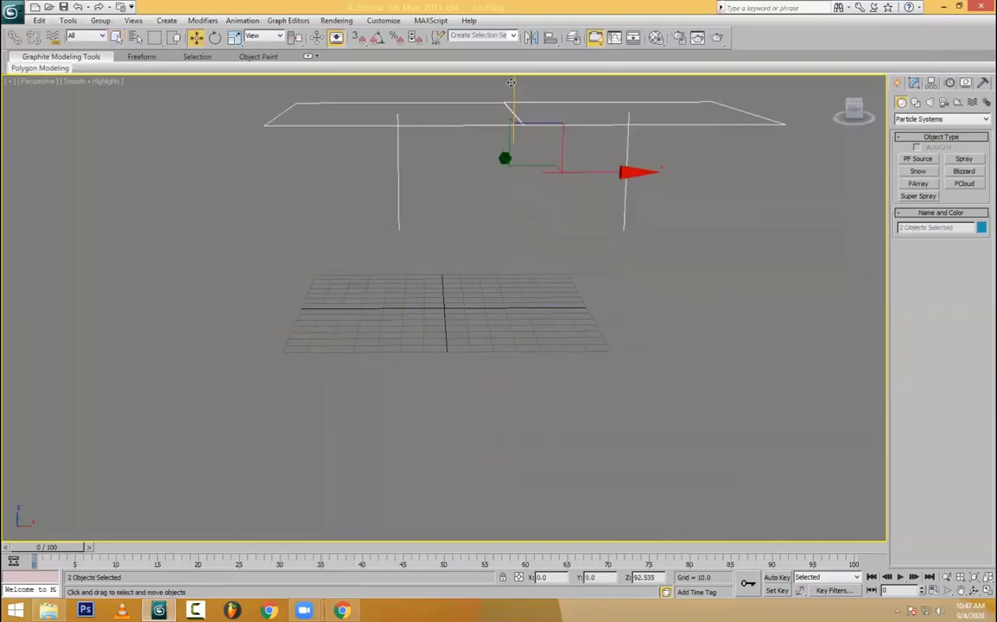
alt+middle_drag(644, 320, 612, 314)
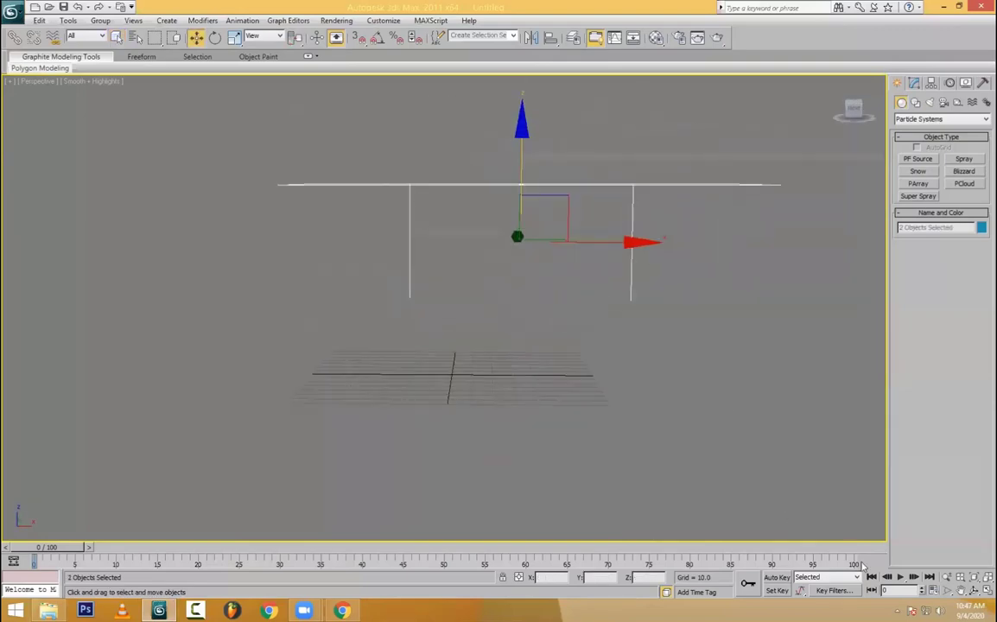
- Play the particle animation, then stop it and examine the Snow emitter's parameters
click(901, 577)
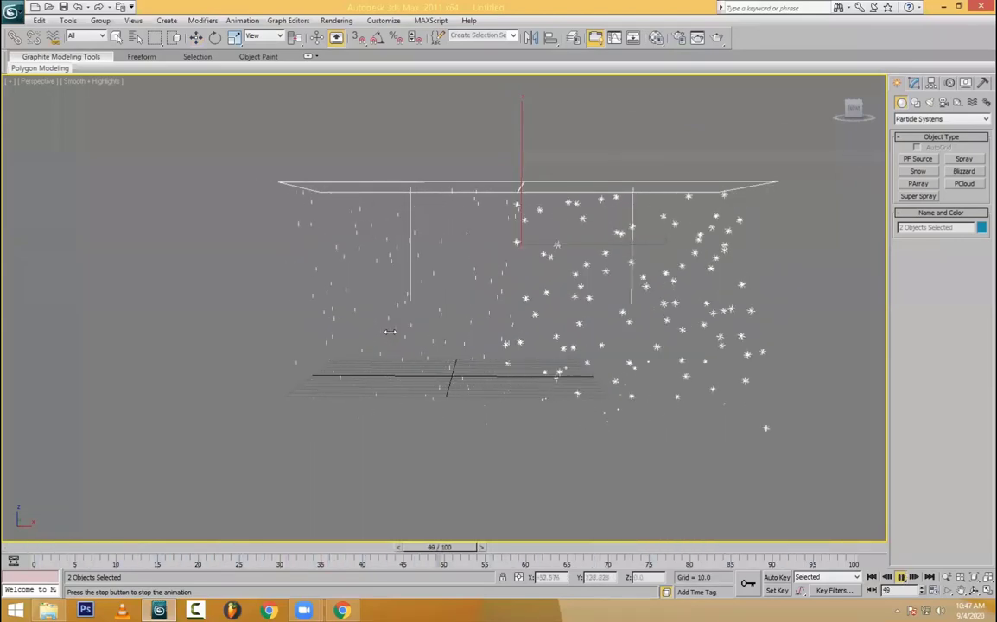
click(914, 83)
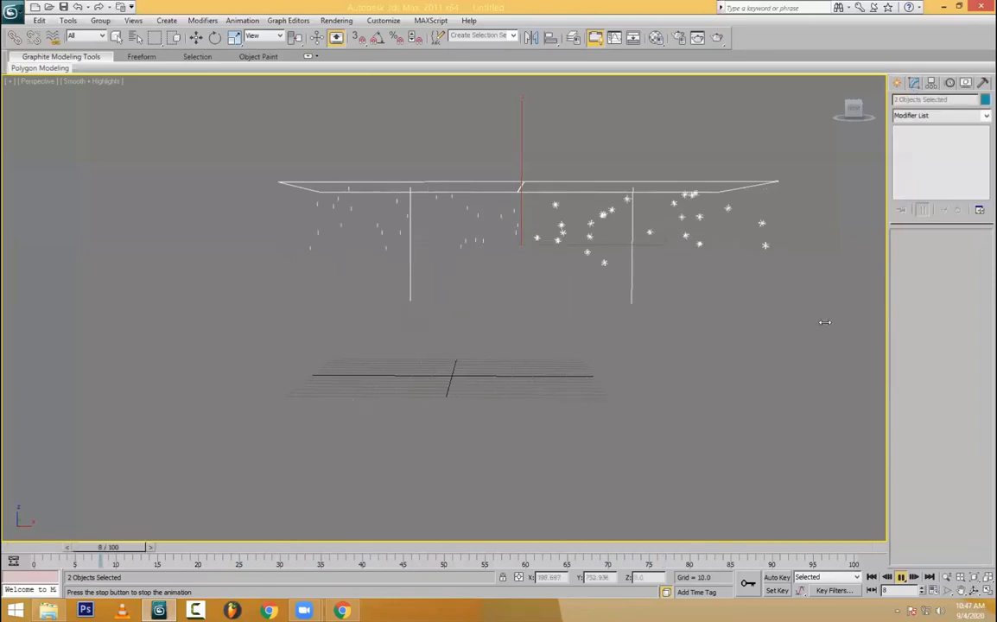
key(w)
click(623, 189)
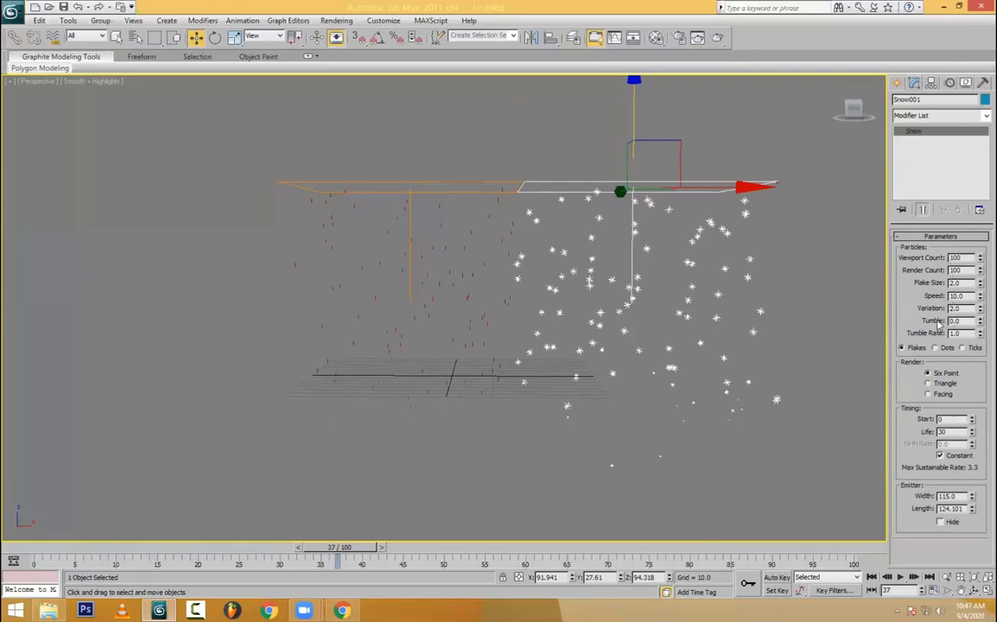
- Set the Spray emitter's viewport count to 1 and render the perspective view at frame 37
click(350, 185)
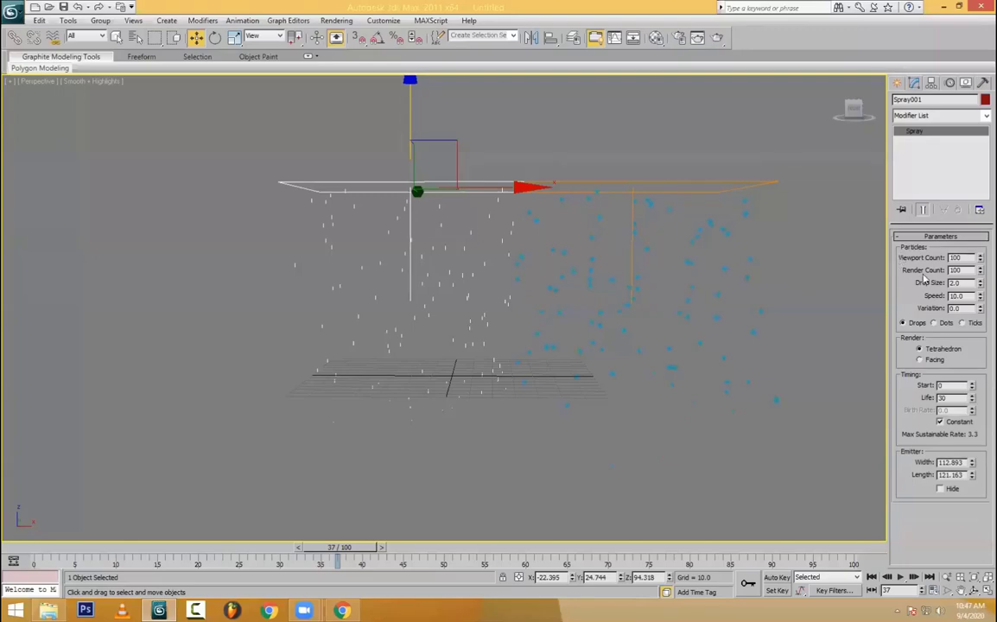
right_click(979, 259)
click(655, 37)
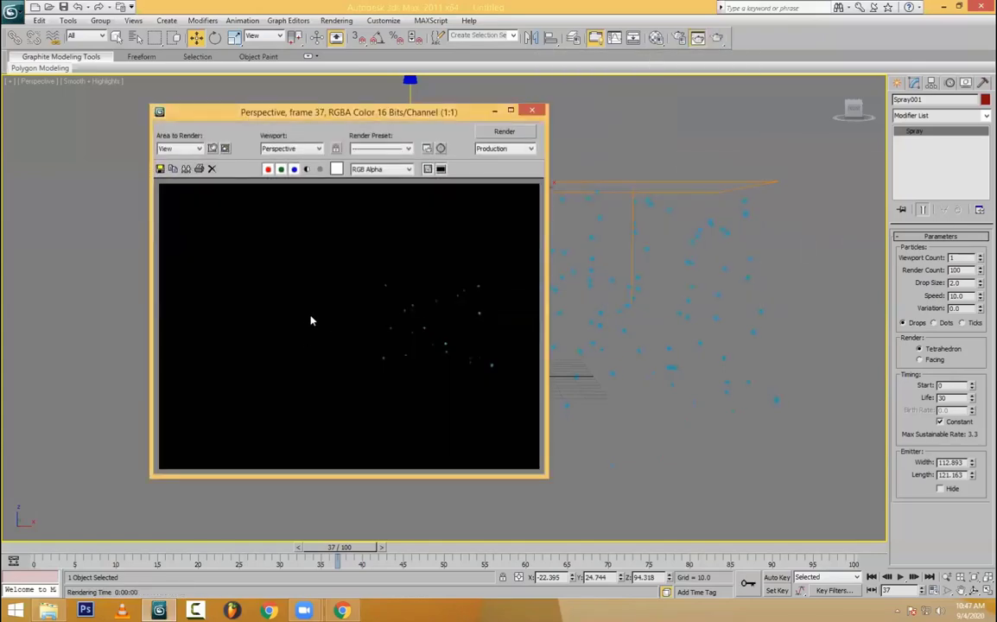
- Examine the rendered particles up close in monochrome, restore the colour display and close the render
scroll(304, 341, up, 2)
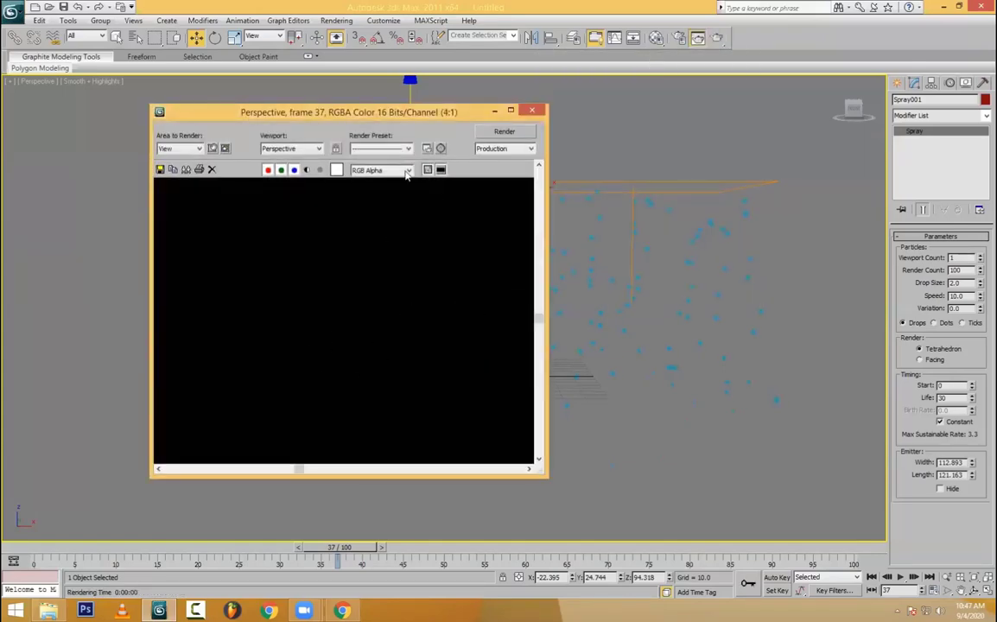
click(306, 170)
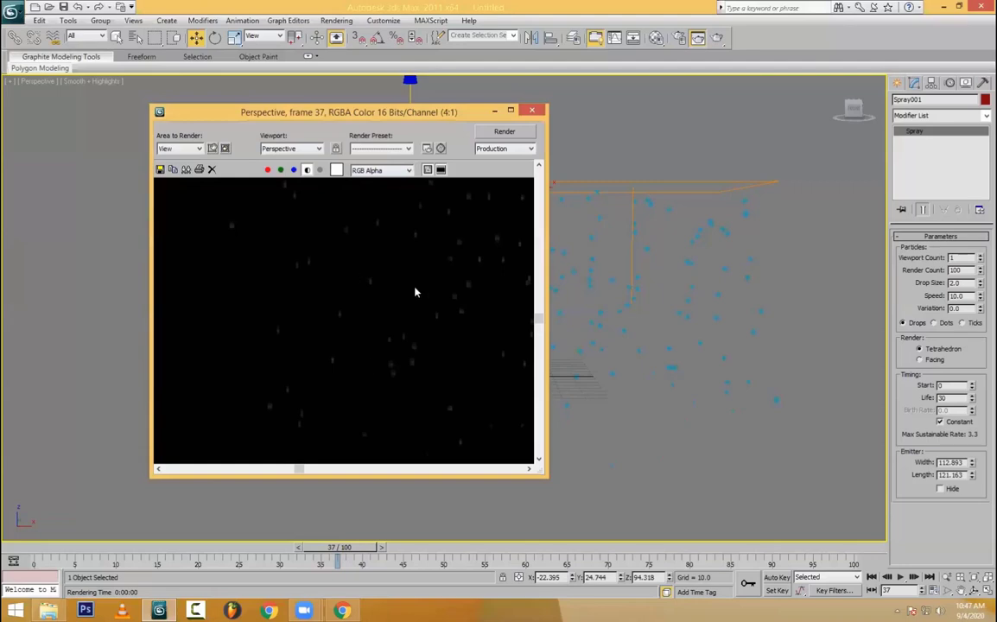
scroll(422, 298, down, 1)
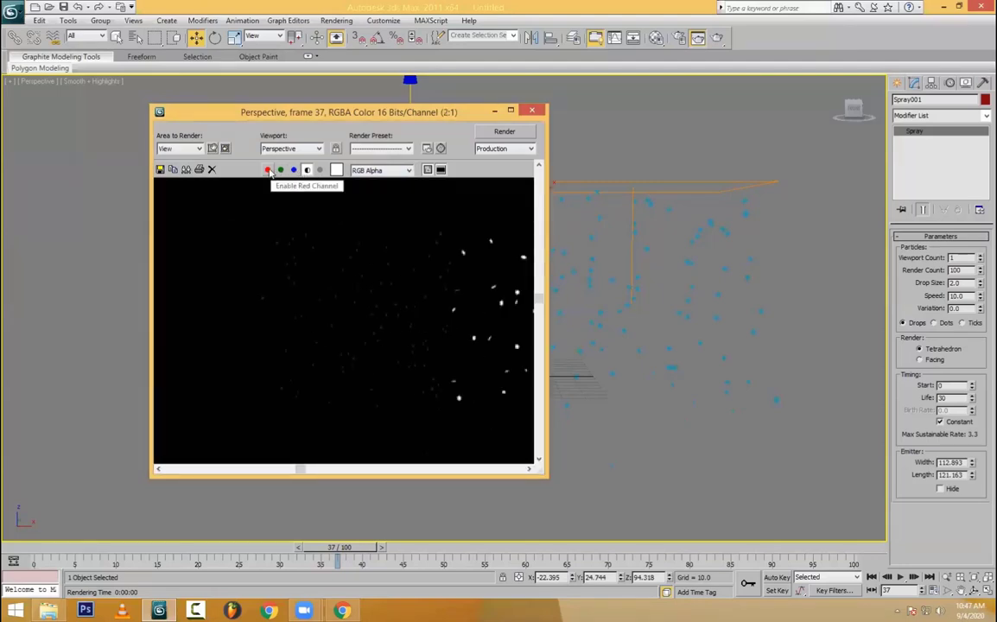
click(309, 170)
click(533, 110)
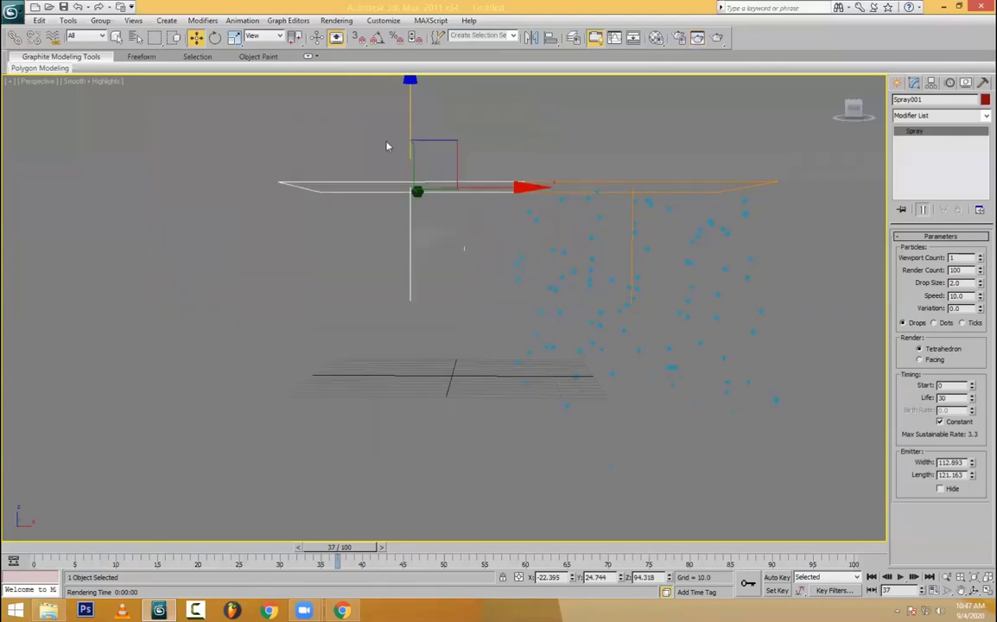
- Set the Spray emitter's object color to white and its drop size to 8.4, rendering the view to check each change
click(985, 99)
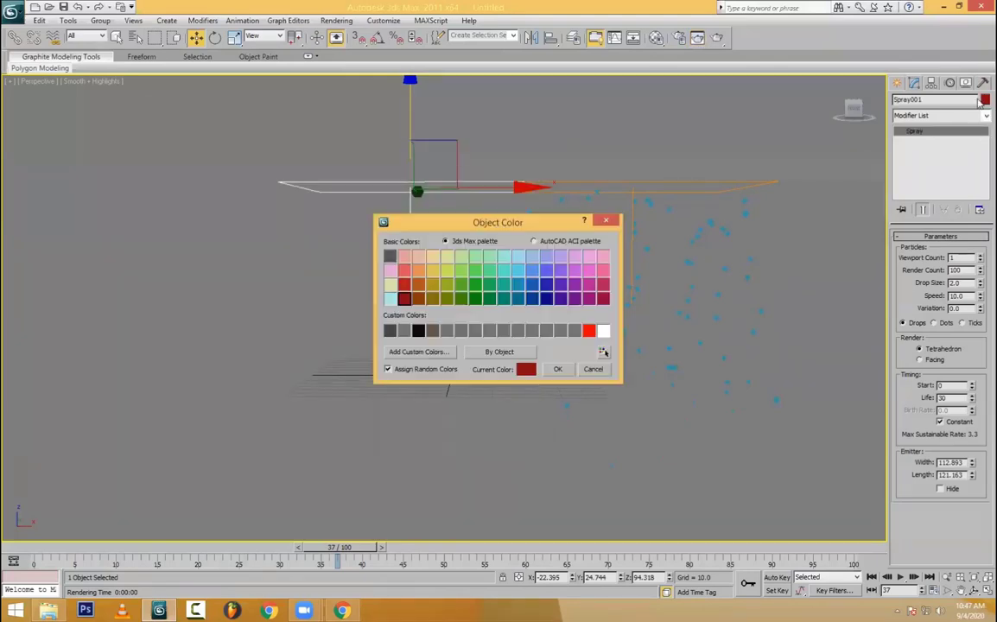
click(600, 329)
click(556, 369)
click(716, 37)
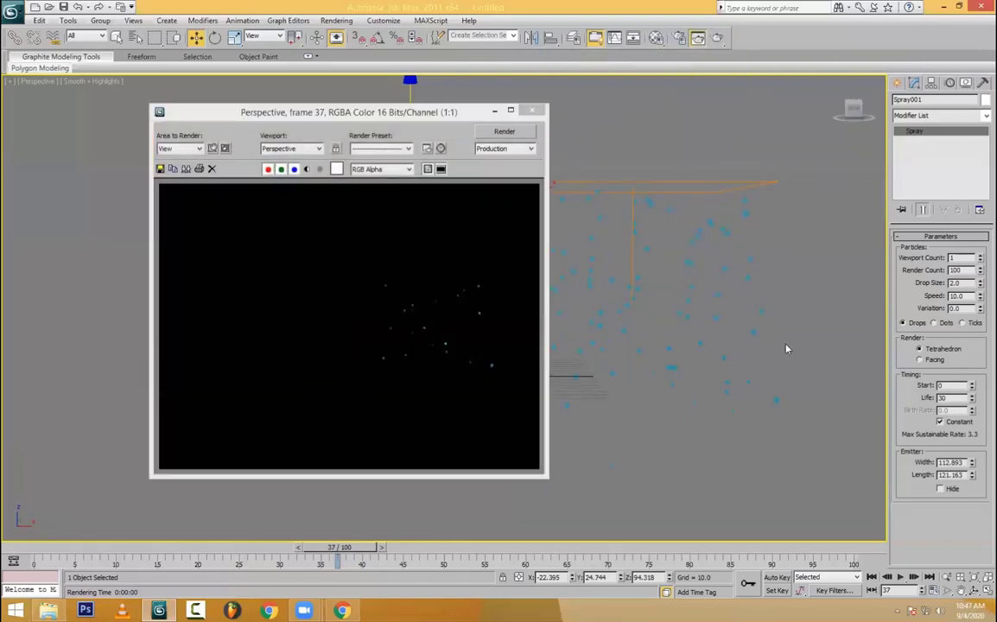
drag(979, 281, 979, 95)
click(521, 131)
- Close the rendered frame and delete the Spray emitter
click(670, 185)
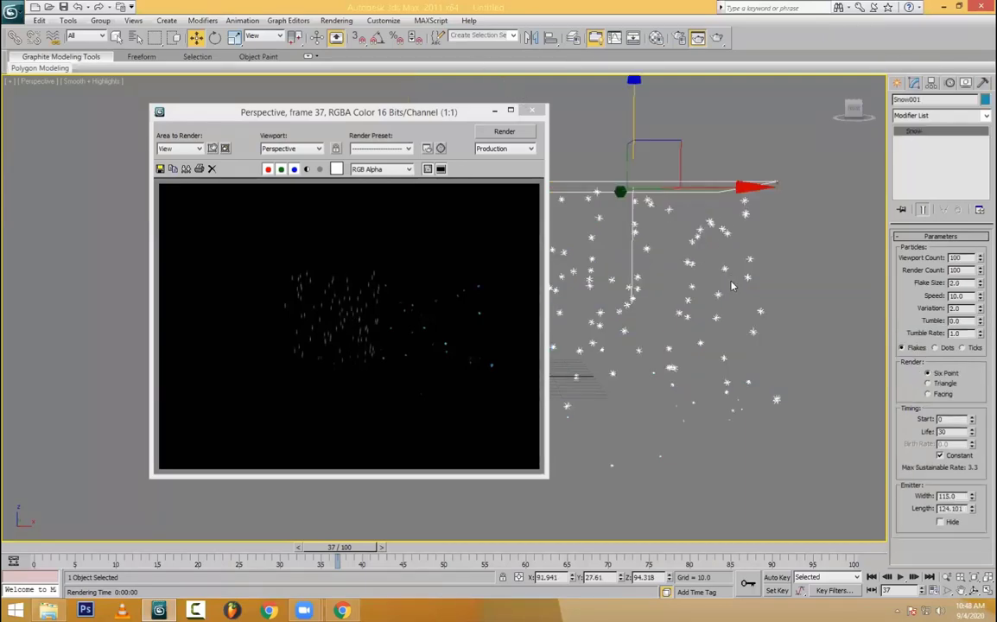
click(533, 113)
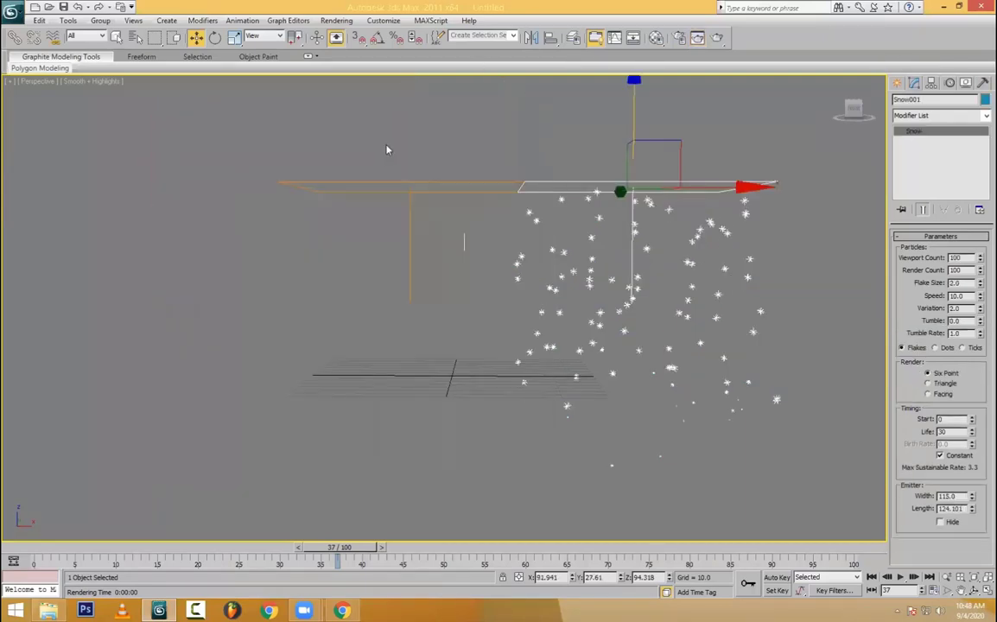
click(400, 186)
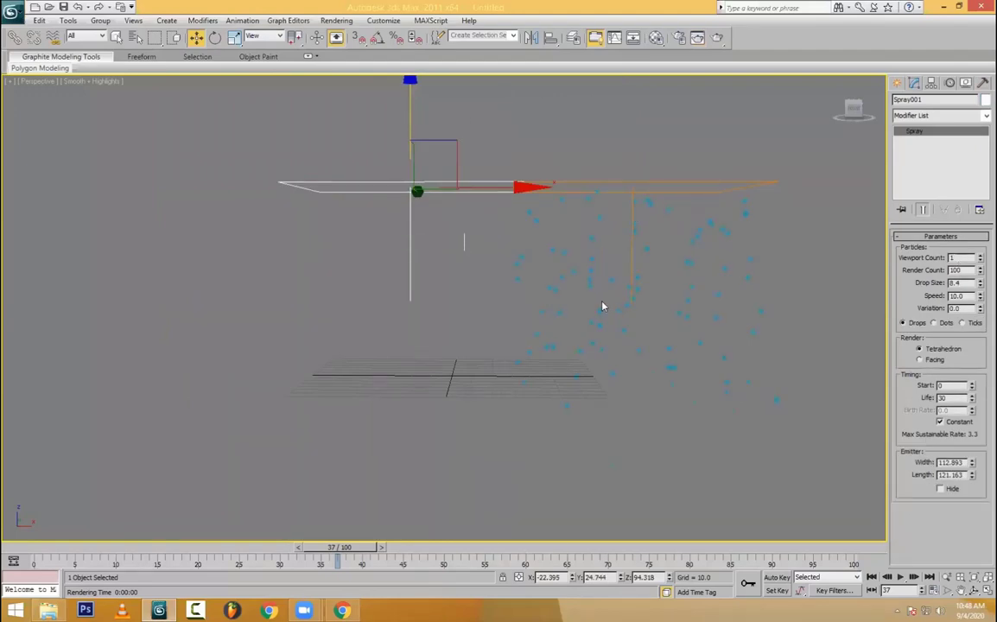
key(Delete)
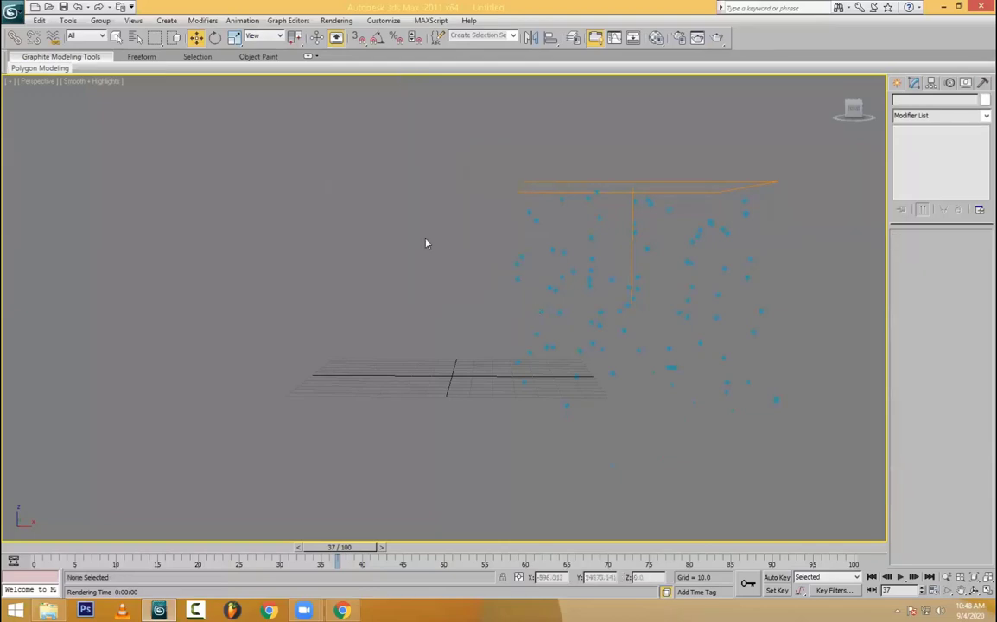
- Set the Snow emitter's speed to 9.2 and play the animation from the first frame
click(689, 238)
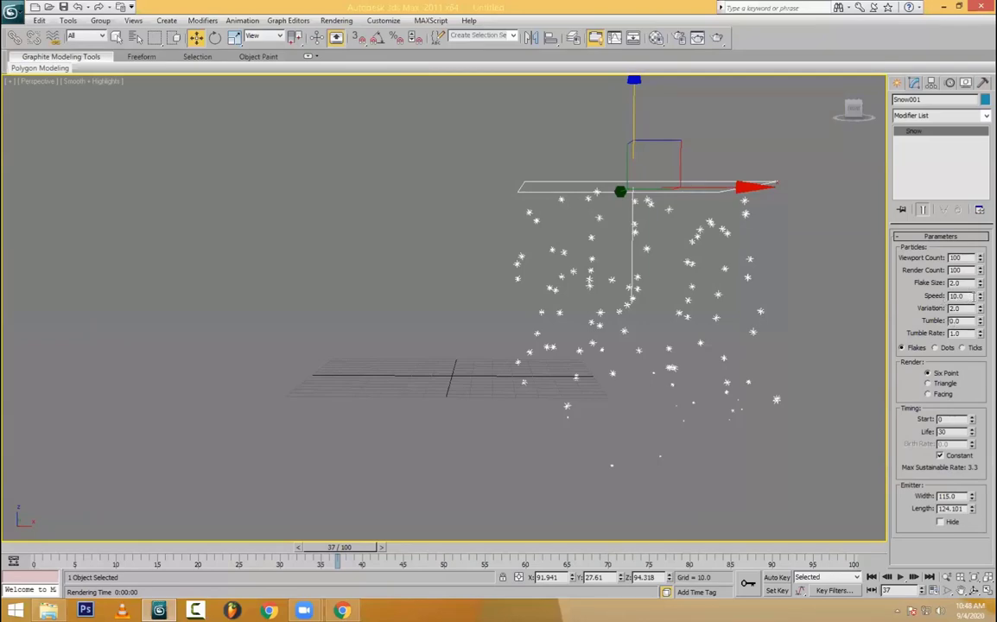
drag(978, 298, 978, 385)
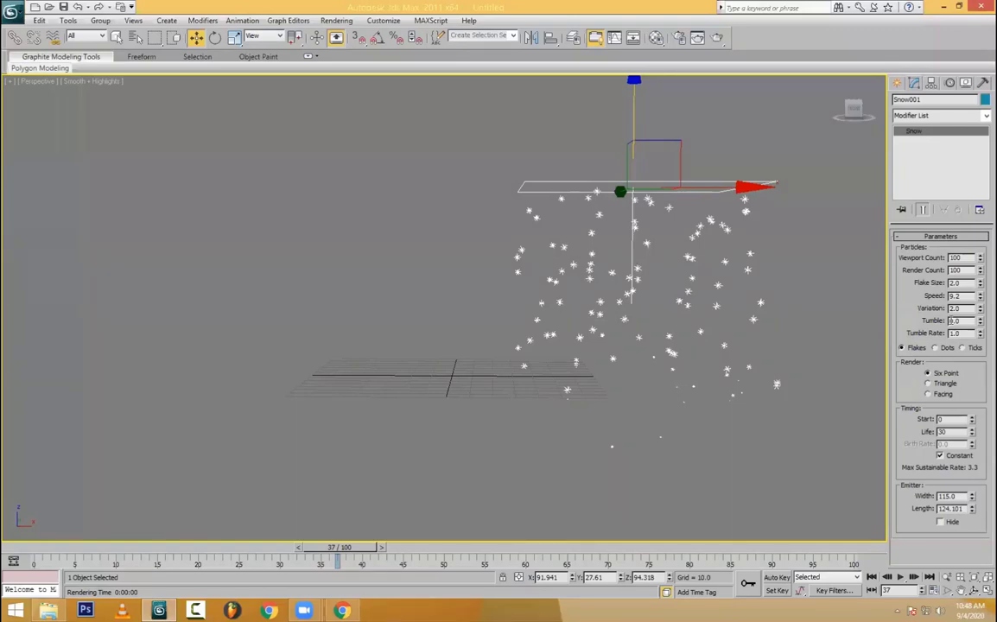
click(871, 577)
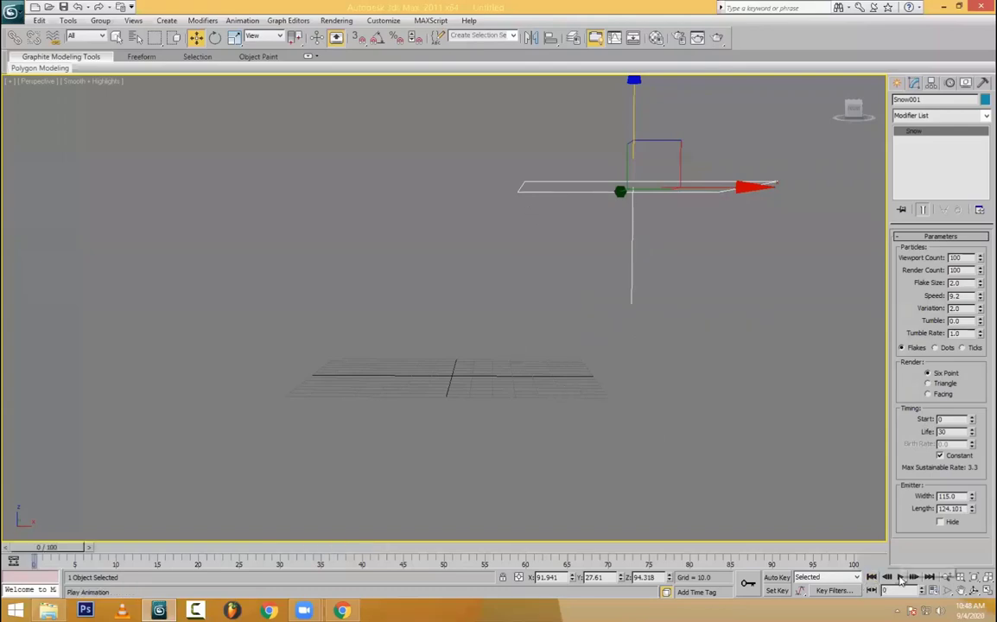
click(900, 577)
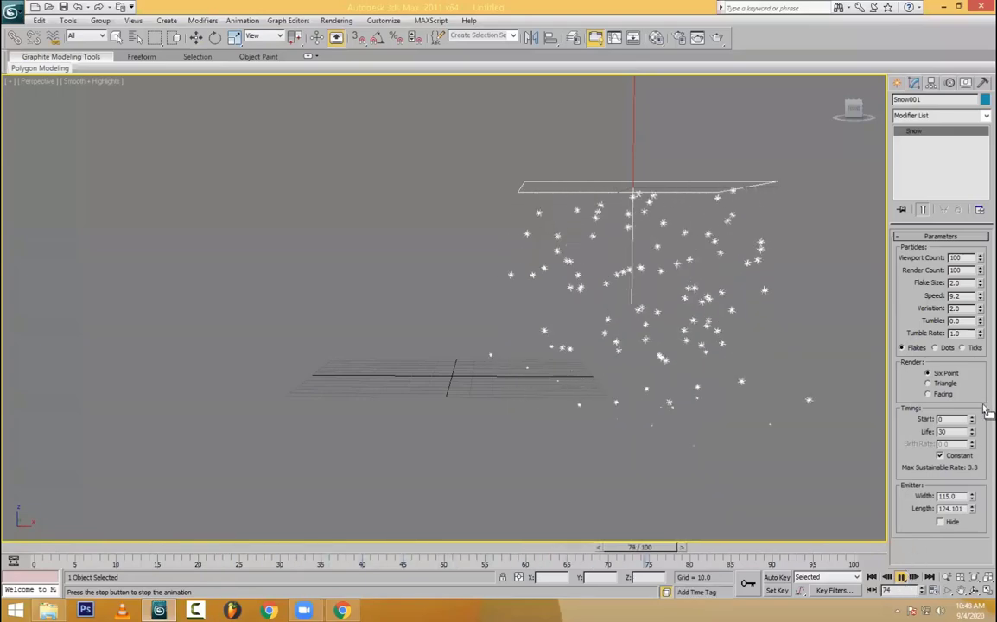
- Try the Snow emitter's variation at 0 and 7.5 during playback, and settle on 0.255
right_click(979, 310)
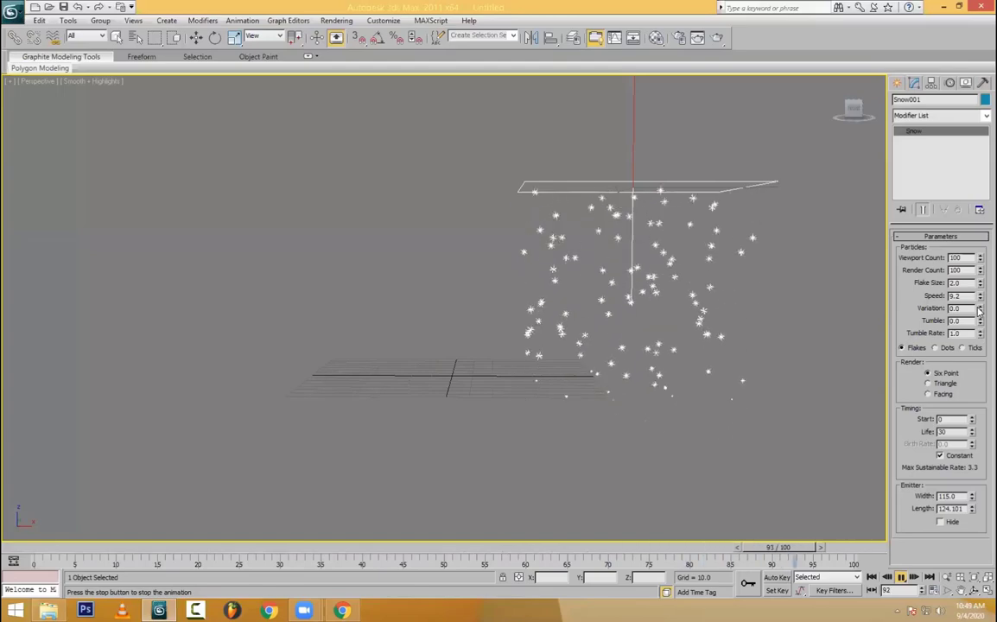
drag(980, 308, 979, 264)
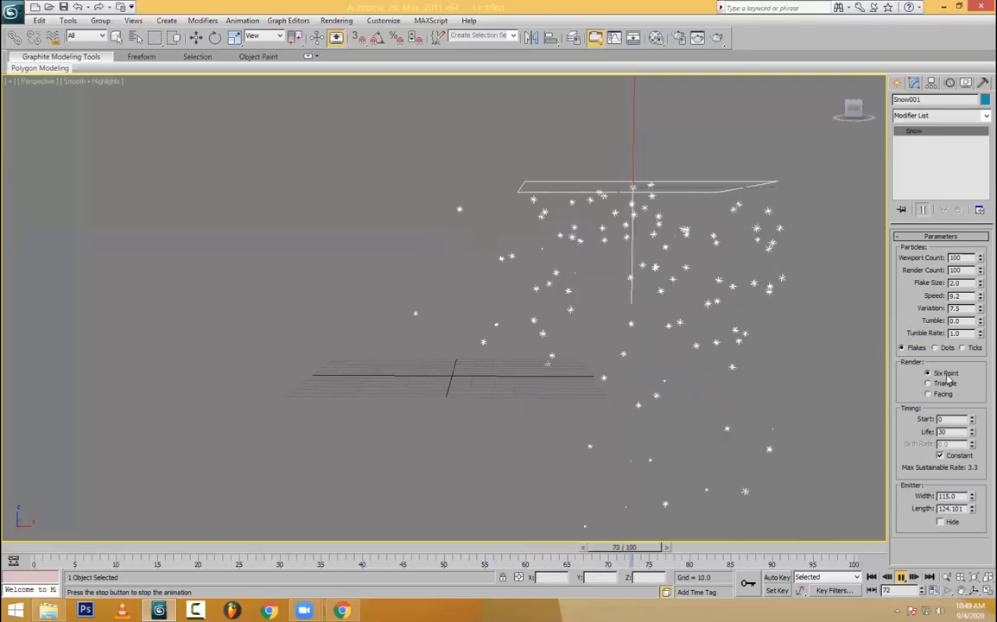
right_click(979, 308)
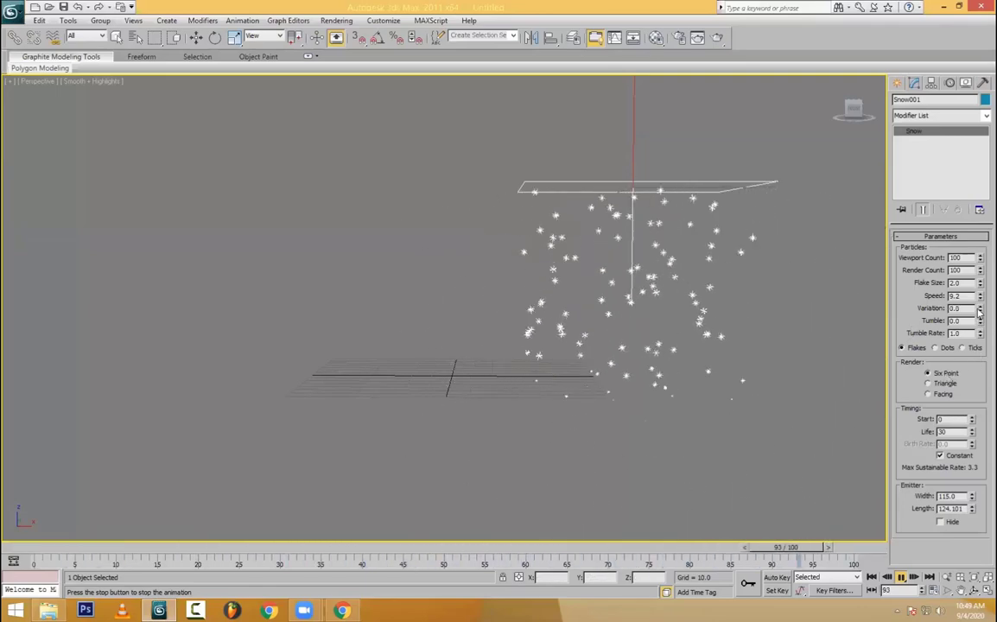
drag(980, 308, 984, 276)
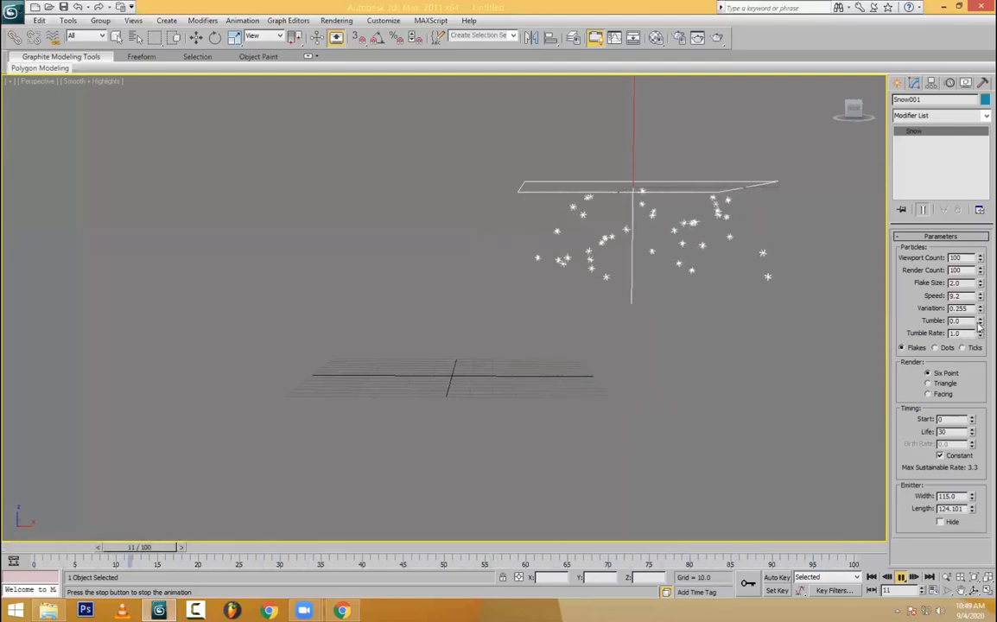
- Render the falling snow at frame 51 and examine the flakes up close
click(717, 37)
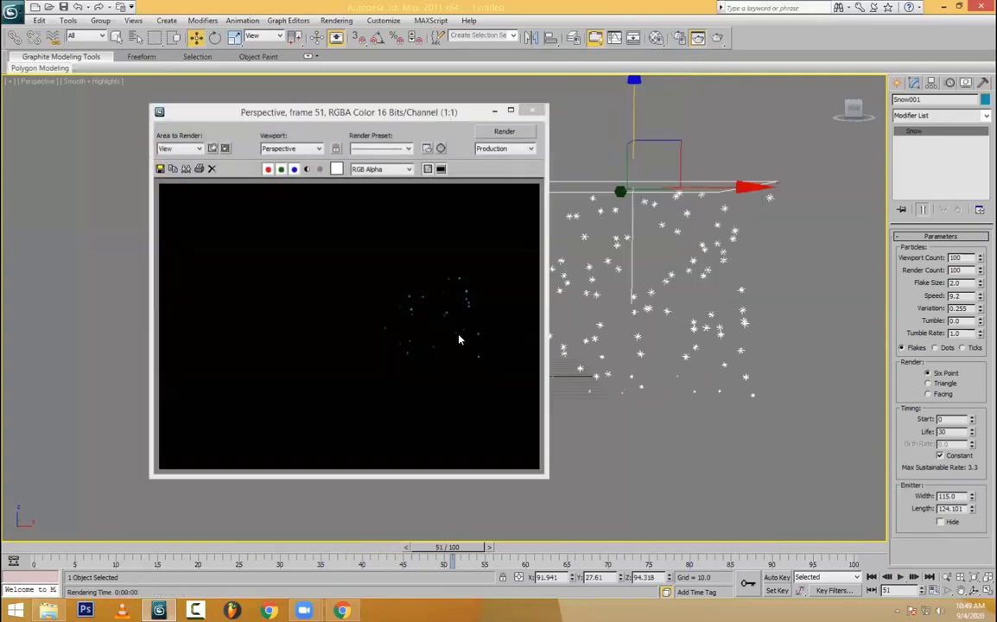
scroll(441, 315, up, 2)
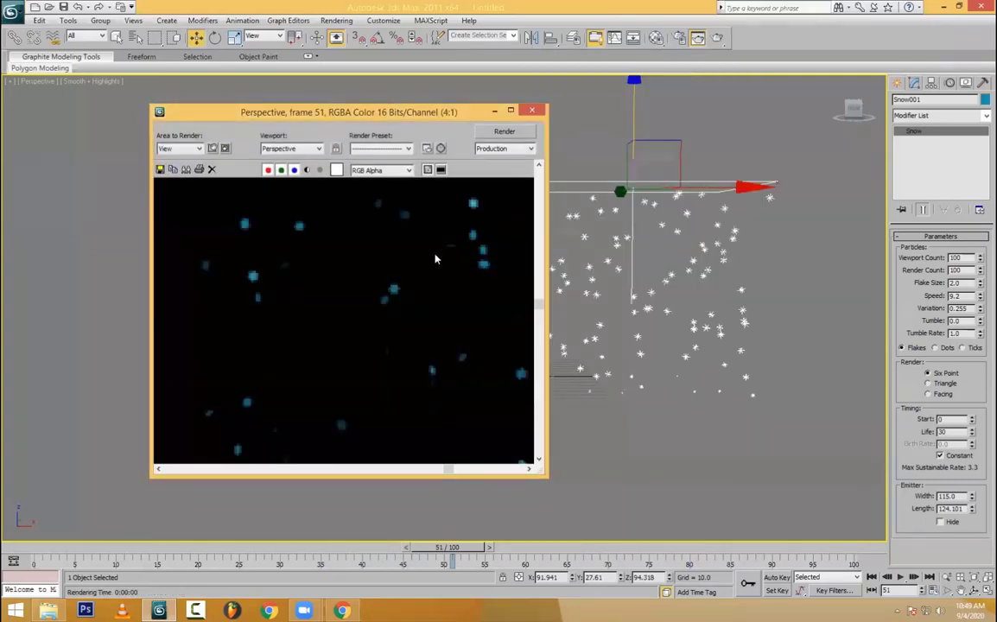
- Close the rendered frame and set the Snow emitter's flake size to 6.1
scroll(469, 254, down, 2)
click(533, 111)
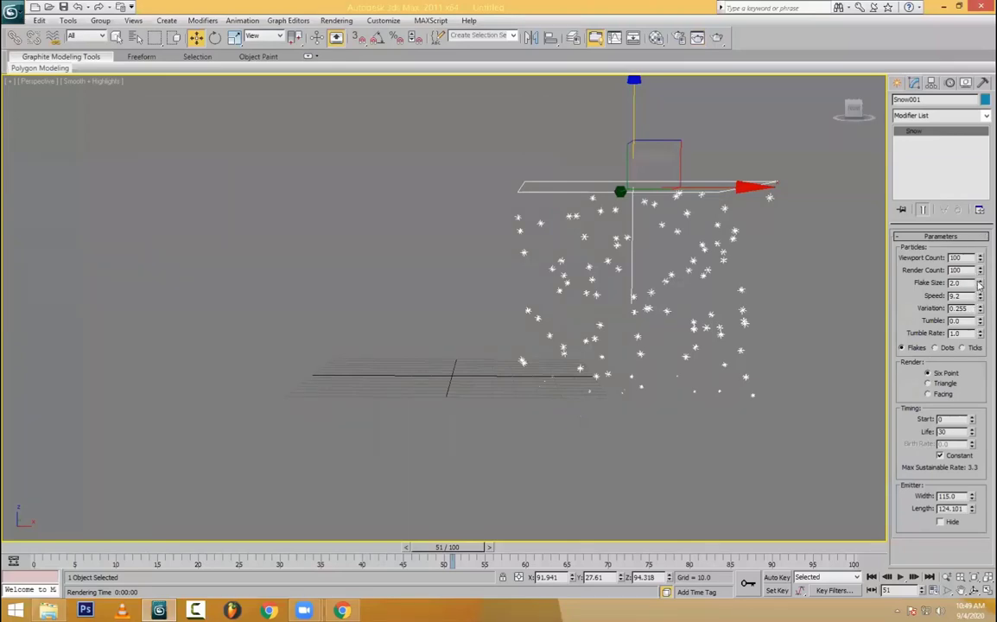
drag(979, 282, 984, 164)
- Move the Snow emitter along X to about 3.64 and render frame 51 with the larger flakes
drag(680, 229, 524, 260)
alt+middle_drag(525, 261, 579, 253)
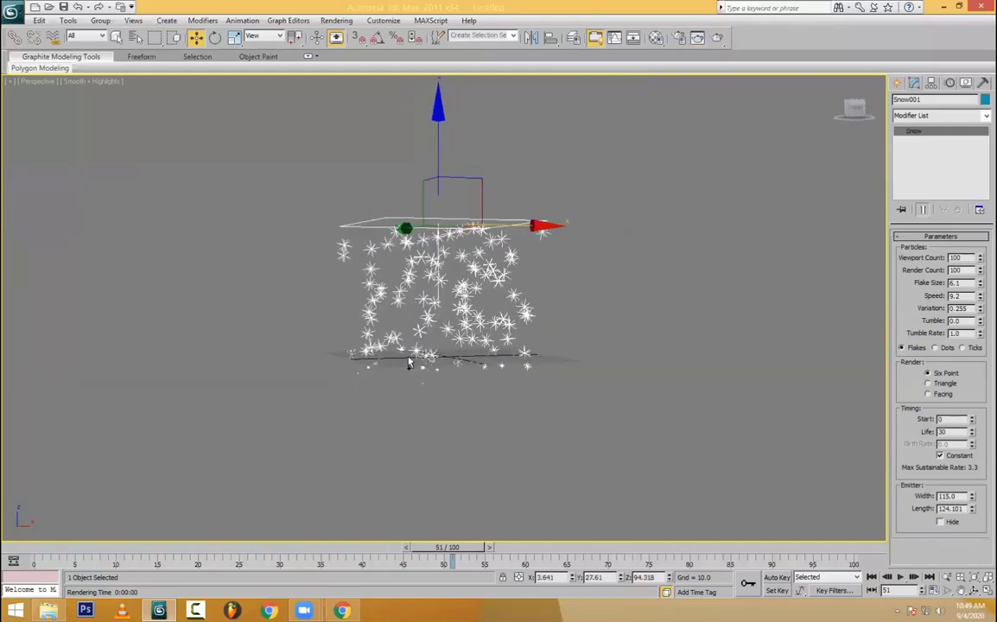
scroll(593, 253, up, 4)
key(shift+q)
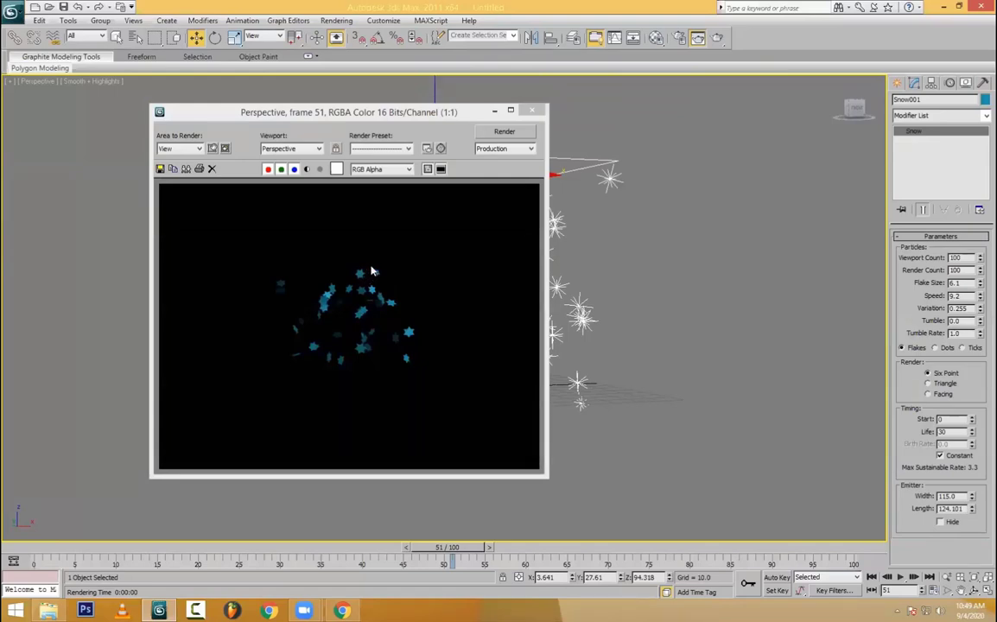
- Try a tumble of 1.0 on the Snow emitter and render frame 51 again
click(980, 317)
drag(979, 319, 883, 288)
click(523, 135)
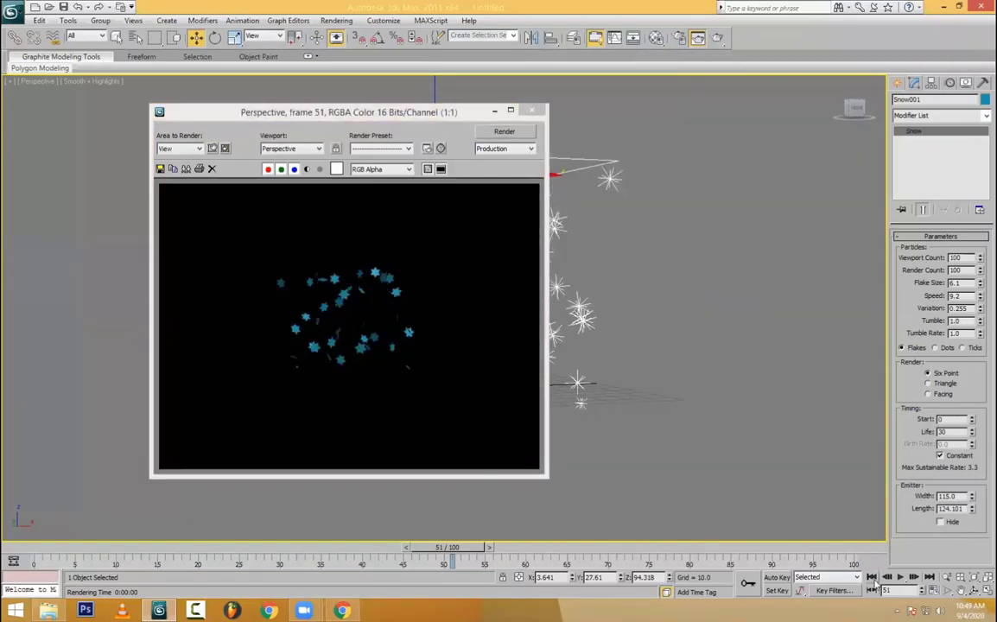
- Reset the Snow emitter's tumble and tumble rate to 0.0 during playback, and render frame 75
click(900, 577)
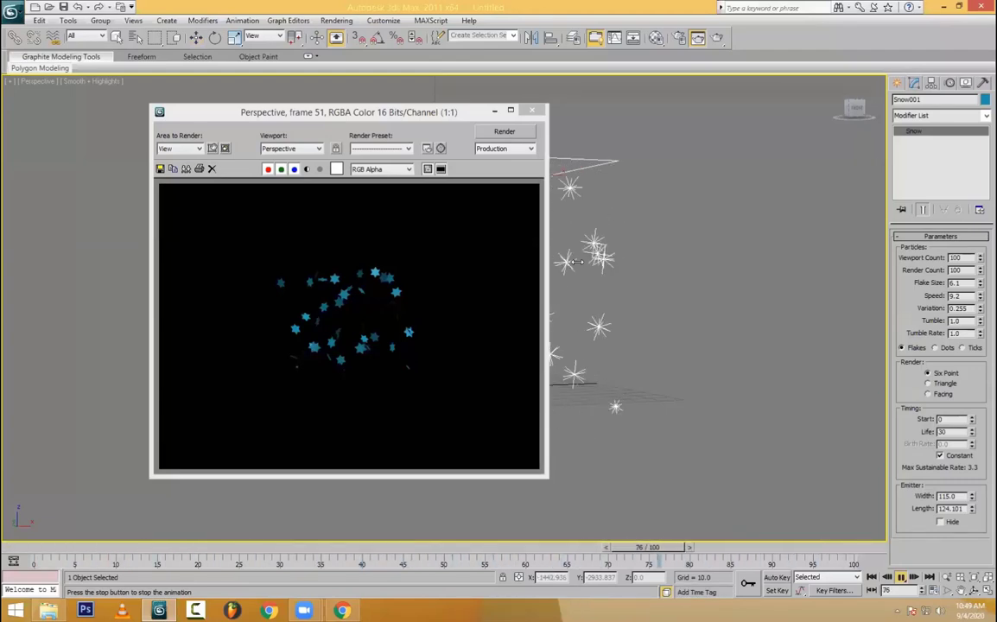
click(531, 113)
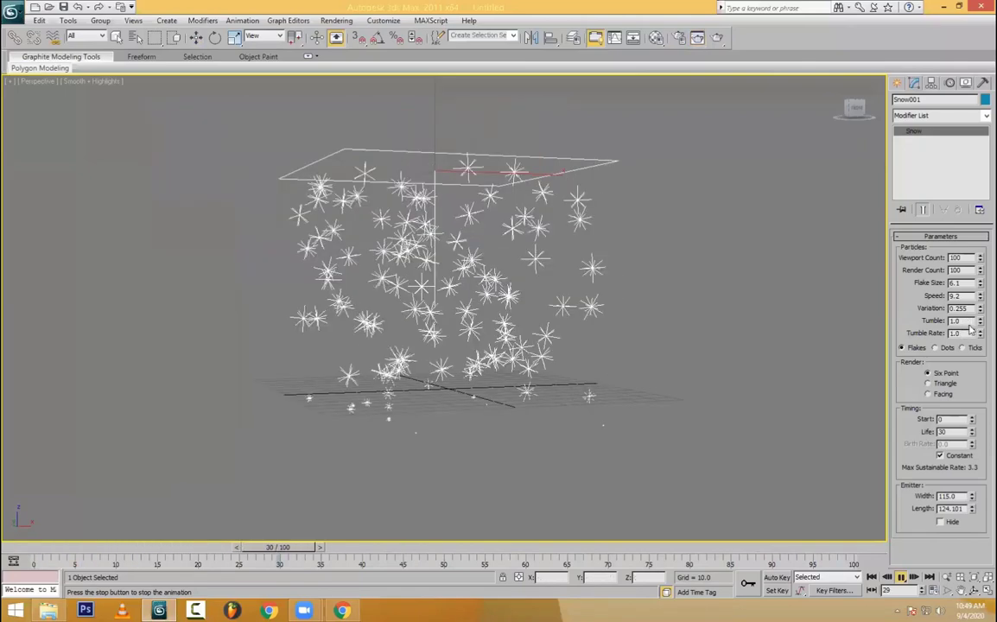
right_click(980, 322)
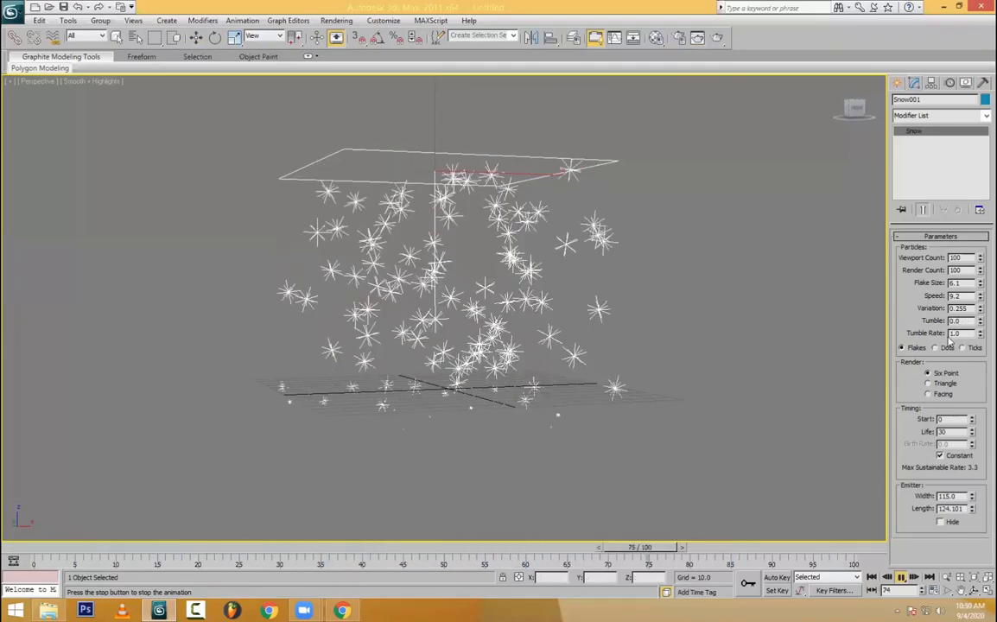
right_click(979, 336)
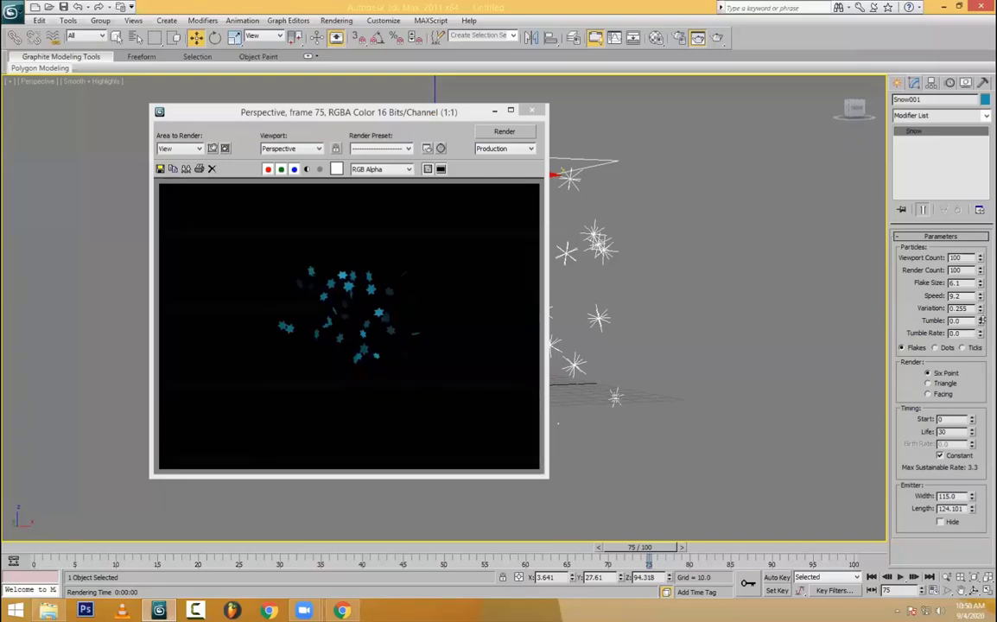
- Set tumble to 0.005 and tumble rate to 0.48, and render the flakes as triangles at frame 75
drag(980, 333, 981, 297)
click(944, 384)
click(504, 133)
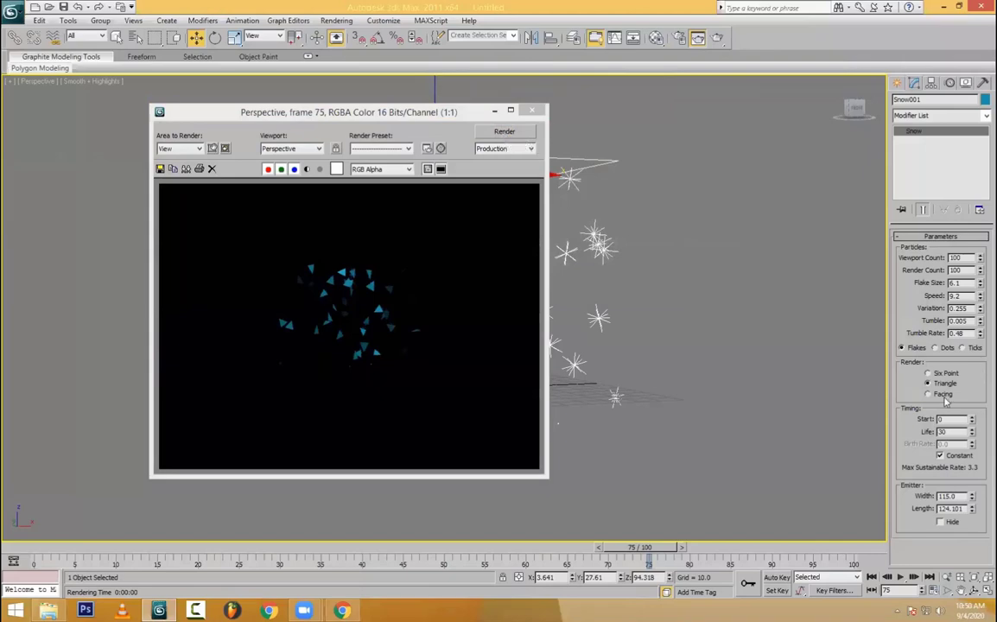
- Try the Facing render type for the flakes and render frame 75 from two viewing angles
click(943, 394)
click(505, 133)
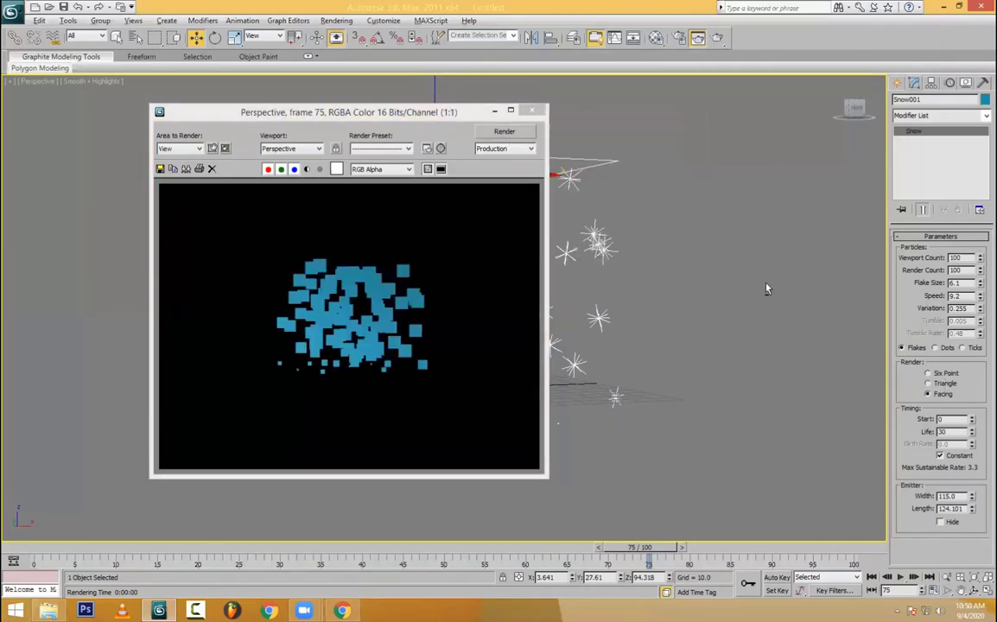
alt+middle_drag(765, 289, 664, 296)
key(shift+q)
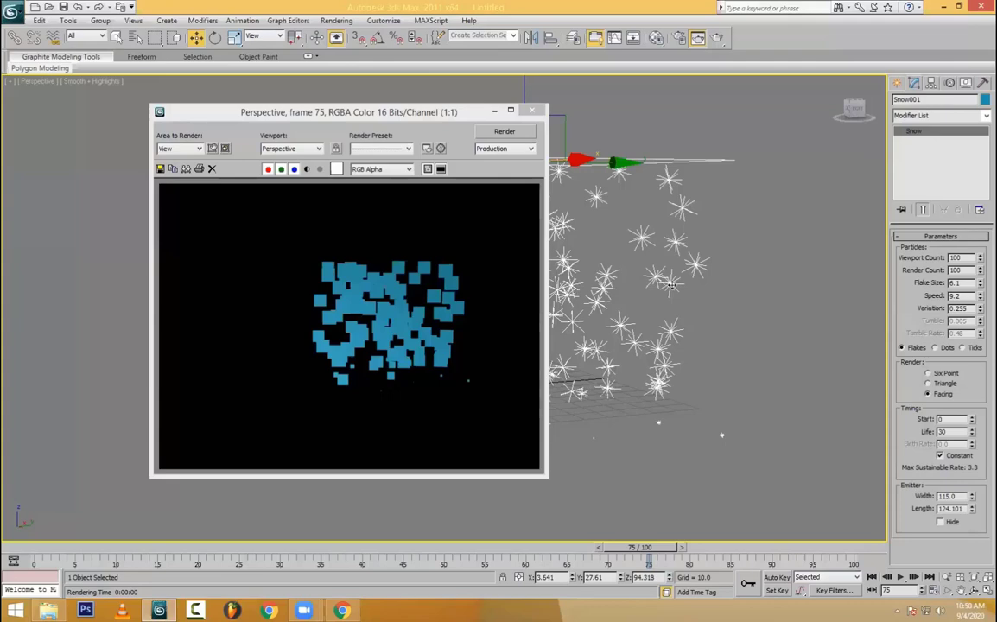
- Switch the flakes to Six Point rendering, and change the emitter's object color to white with a new render of frame 75
click(928, 372)
click(501, 132)
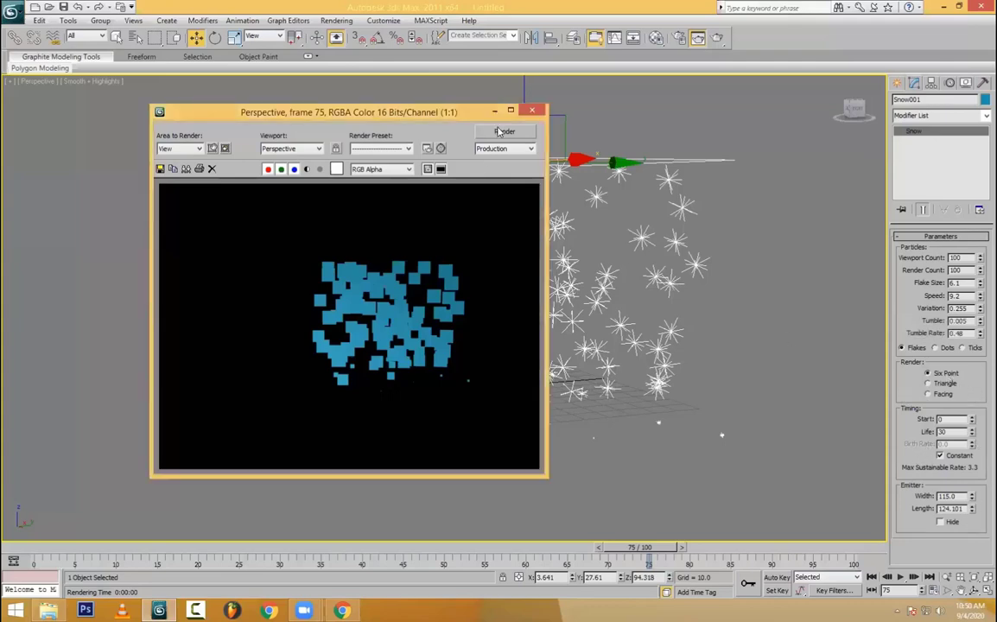
click(984, 100)
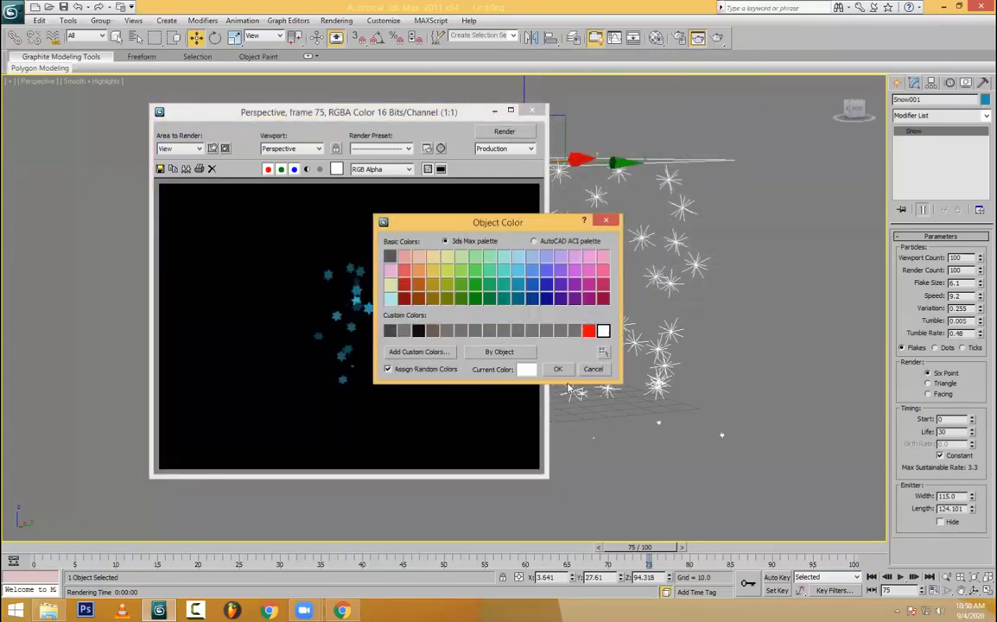
click(557, 369)
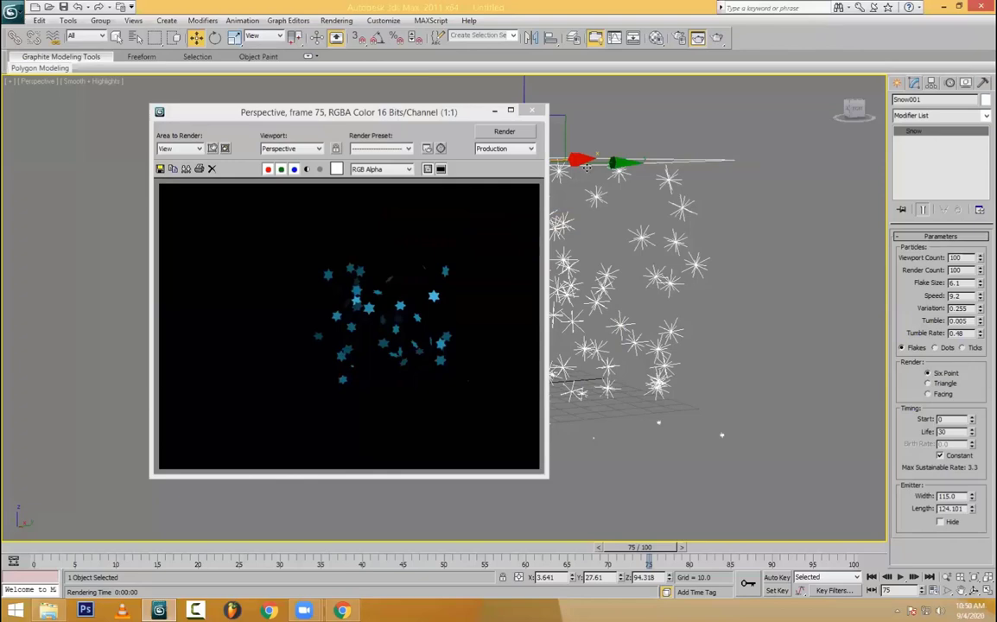
click(512, 137)
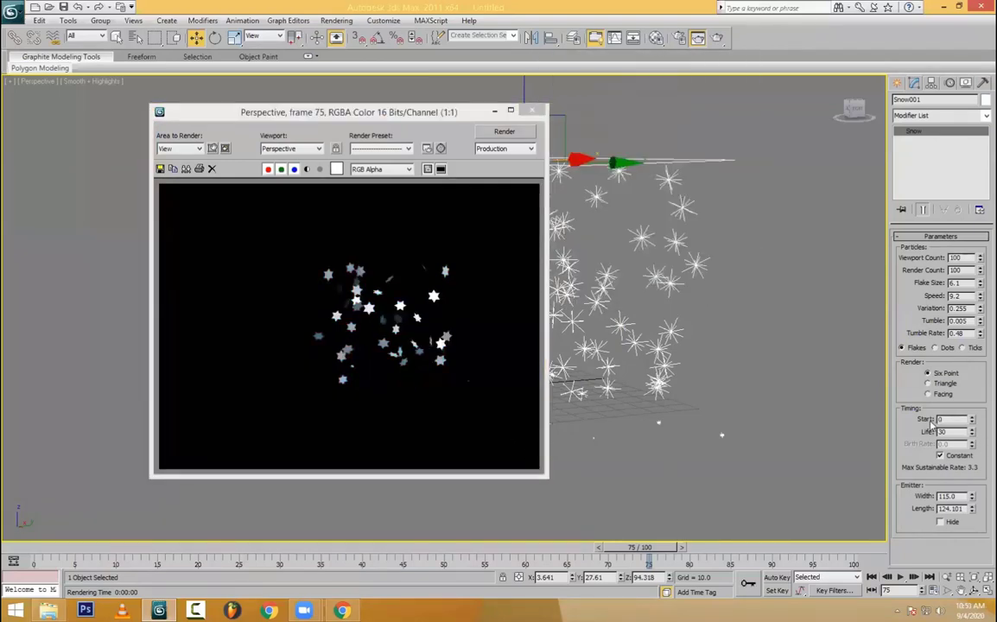
- Close the rendered frame, return to frame 0, and try a start time of -20 for the snow
click(533, 111)
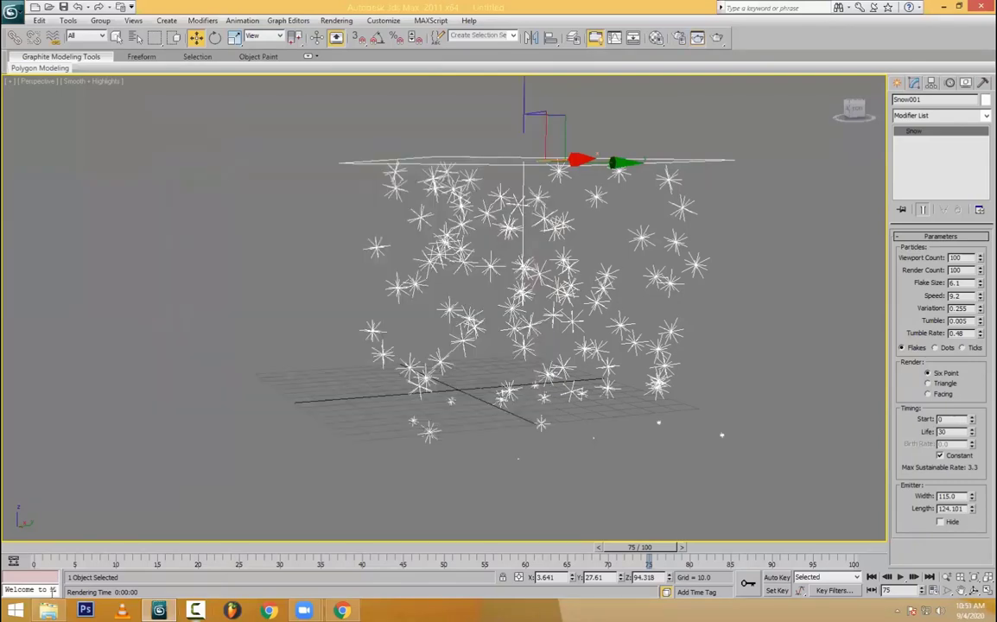
click(32, 548)
mouse_move(30, 556)
mouse_down()
mouse_move(76, 555)
mouse_move(19, 556)
mouse_up()
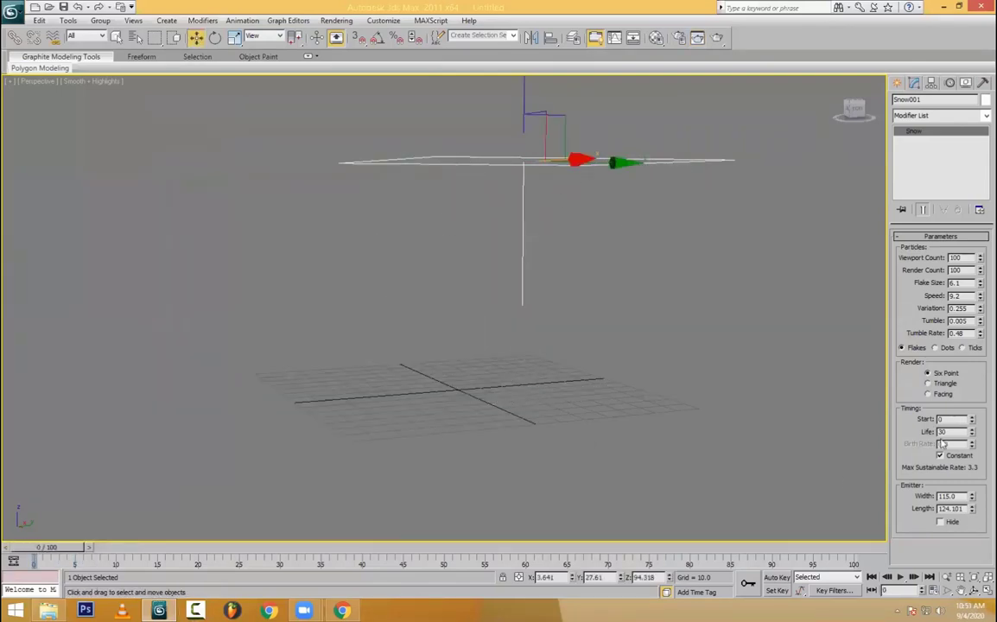
drag(956, 422, 906, 416)
text(-20)
key(Return)
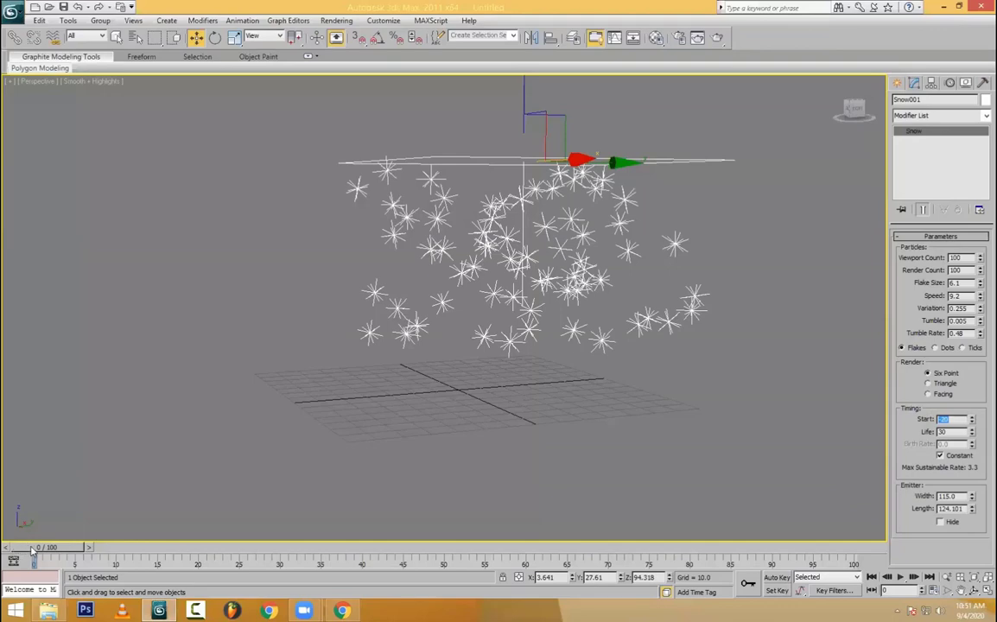
- Set the snow's start time back to 0 and scrub the animation from frame 0 to frame 10
mouse_move(47, 547)
mouse_down()
mouse_move(838, 547)
mouse_move(35, 547)
mouse_up()
key(w)
click(972, 432)
drag(953, 420, 832, 441)
text(1)
key(Return)
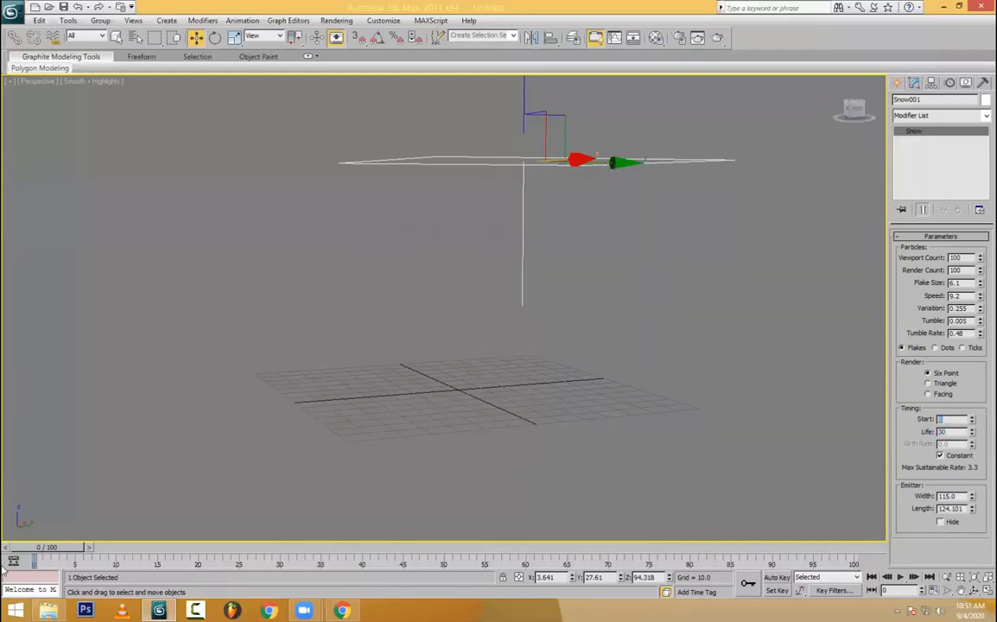
drag(47, 548, 118, 564)
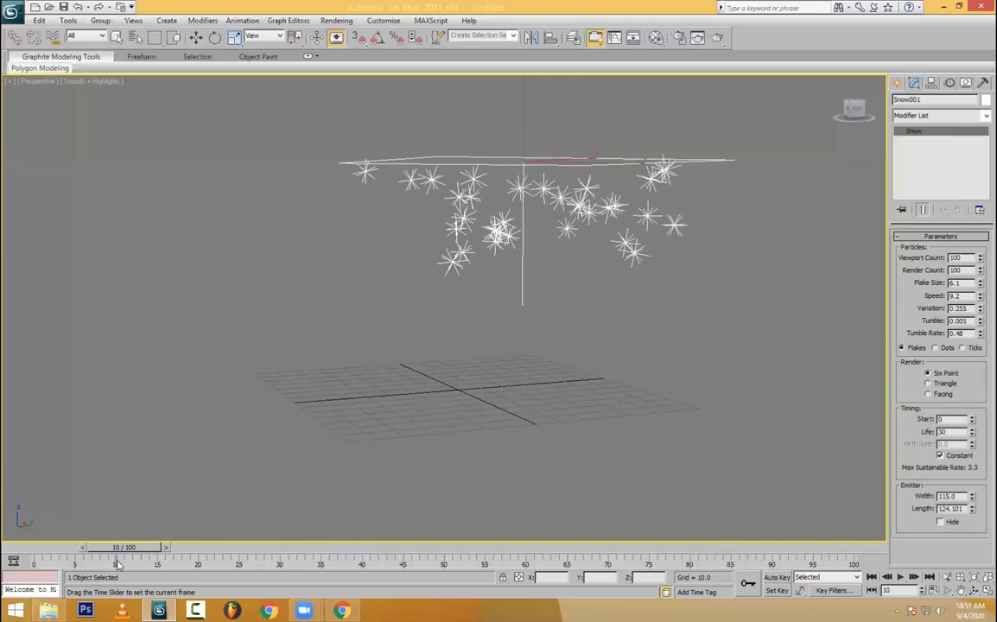
- Try a particle life of 10 and scrub through the whole animation and back to frame 0
key(w)
drag(953, 432, 839, 427)
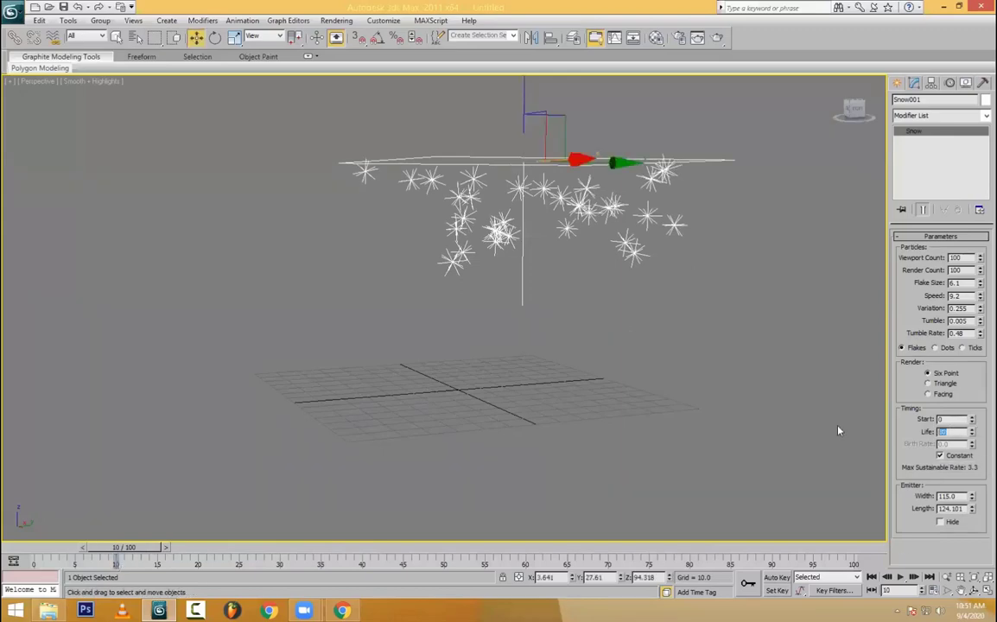
text(10)
key(Return)
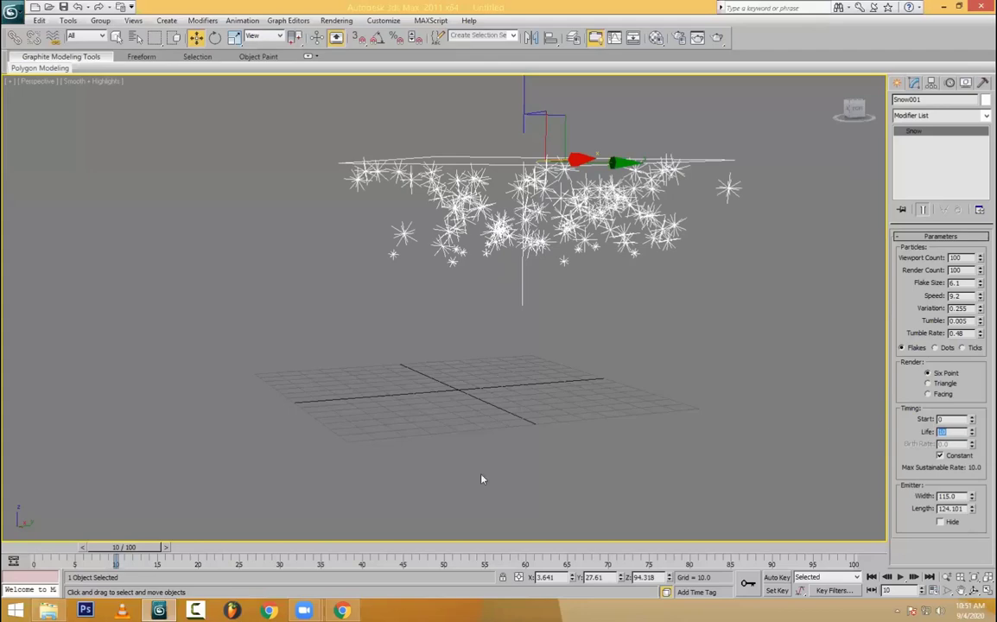
drag(144, 558, 930, 581)
drag(839, 546, 49, 548)
key(w)
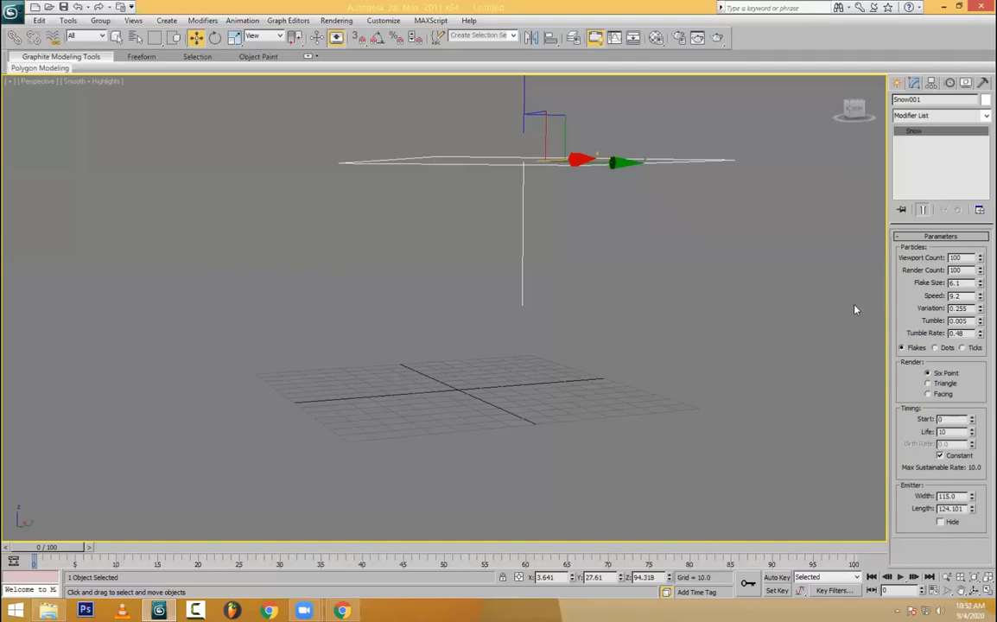
- Choose Facing as the flake render type and set the particle life to 30 at frame 27
click(928, 394)
drag(49, 547, 255, 547)
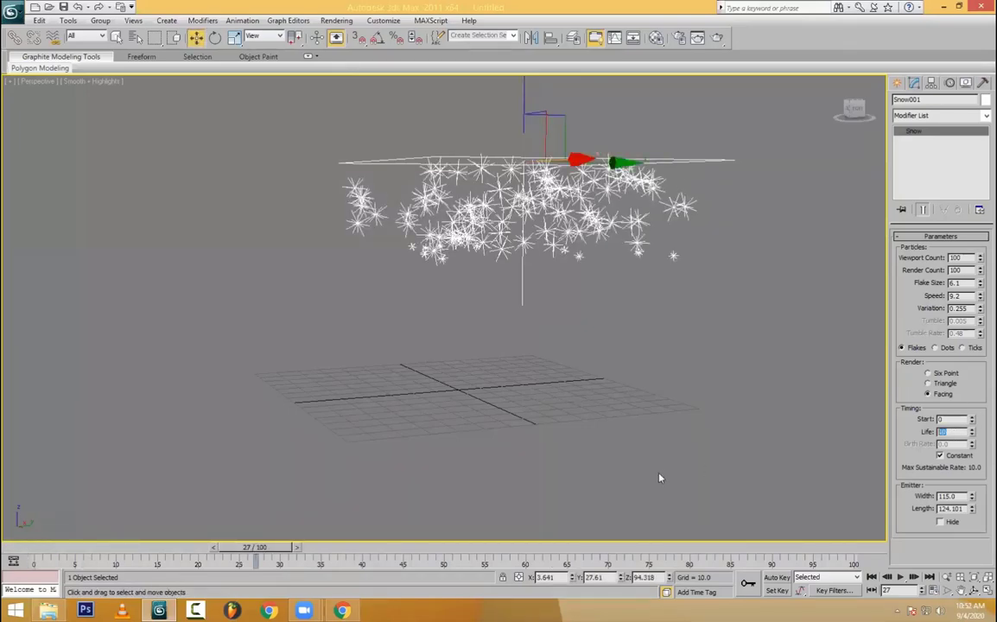
text(30)
key(Return)
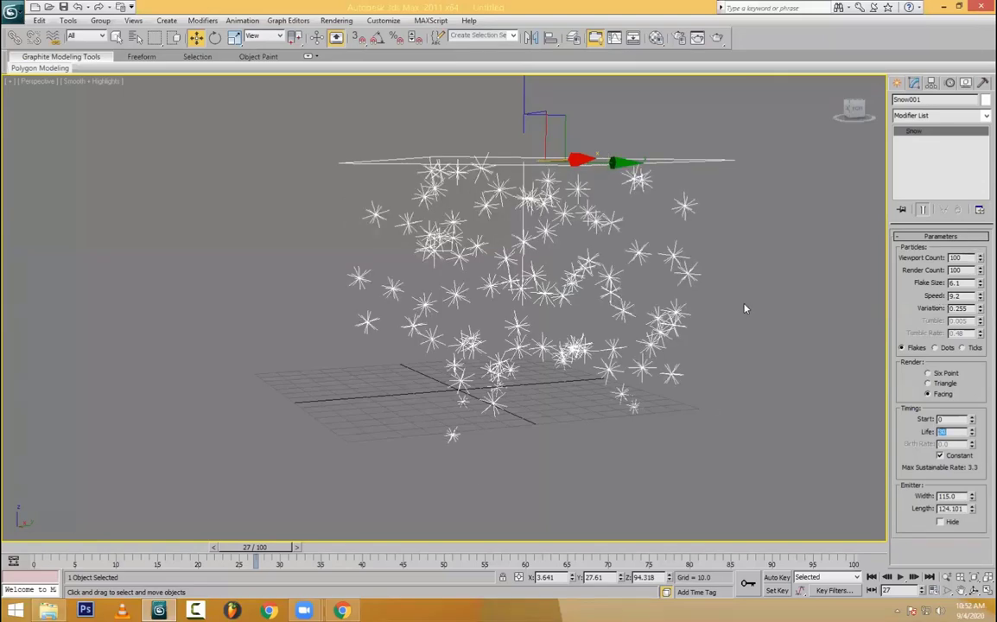
- Move the Snow emitter along Y to about 8.28 and stretch it along Y to about 362 percent
alt+middle_drag(592, 329, 562, 204)
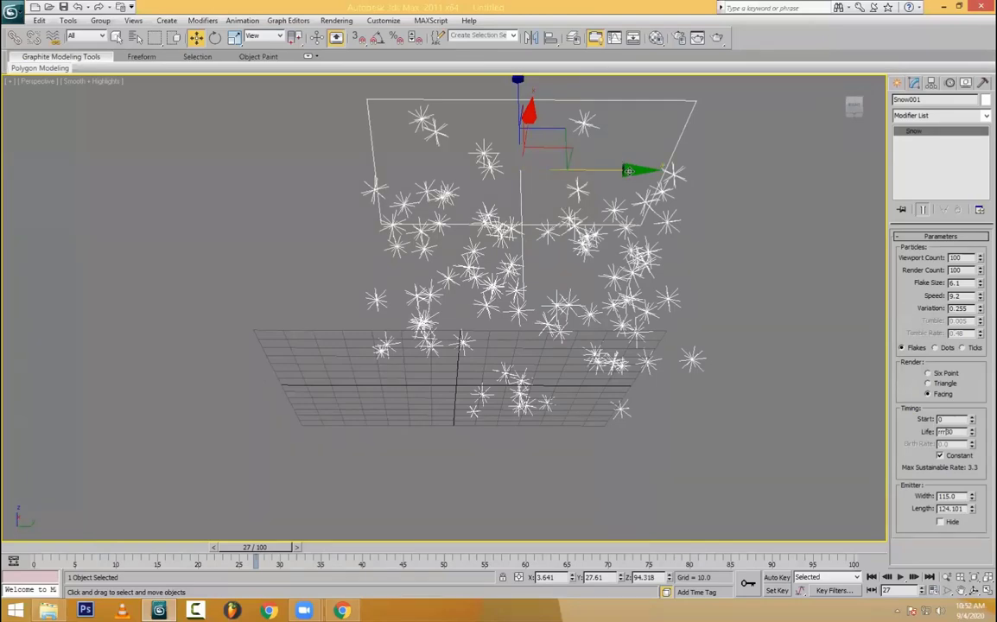
drag(638, 170, 589, 176)
key(r)
drag(360, 170, 222, 166)
alt+middle_drag(605, 344, 601, 390)
scroll(608, 297, down, 1)
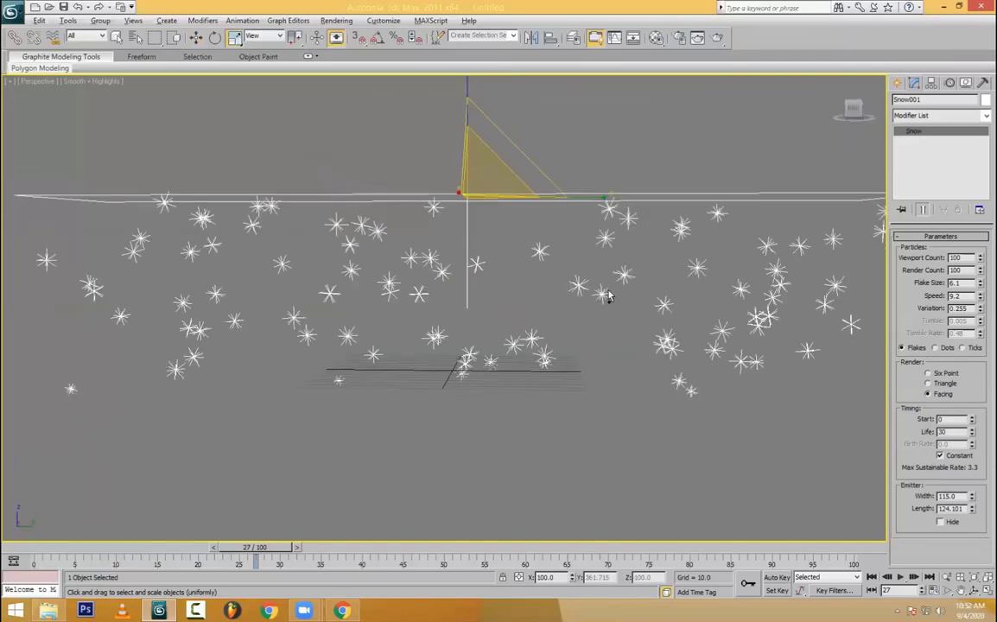
scroll(660, 455, down, 1)
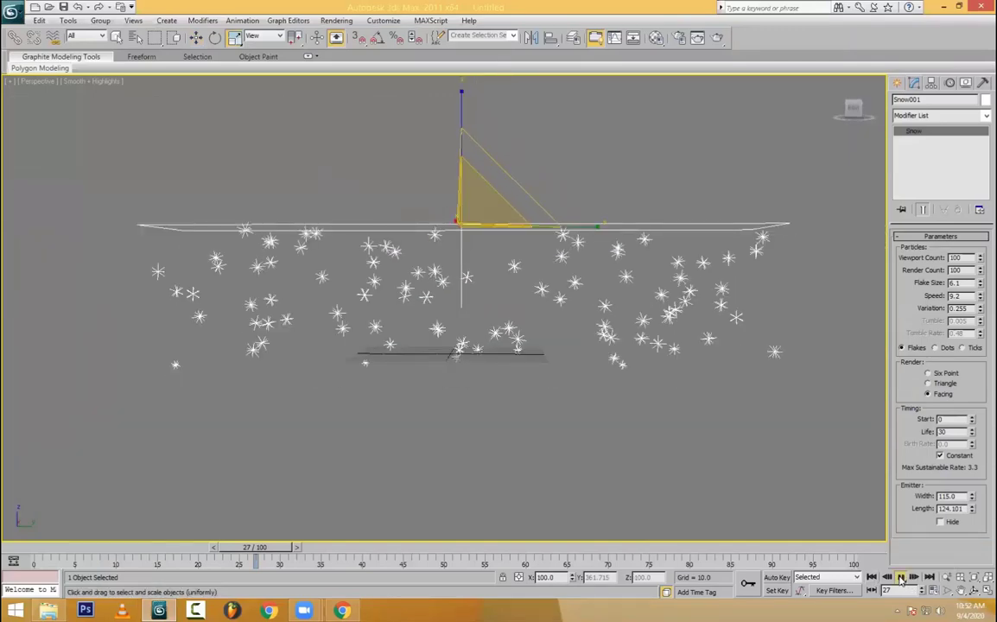
- Play the widened snowfall, stop at frame 6, and render that frame to examine the flakes
click(900, 577)
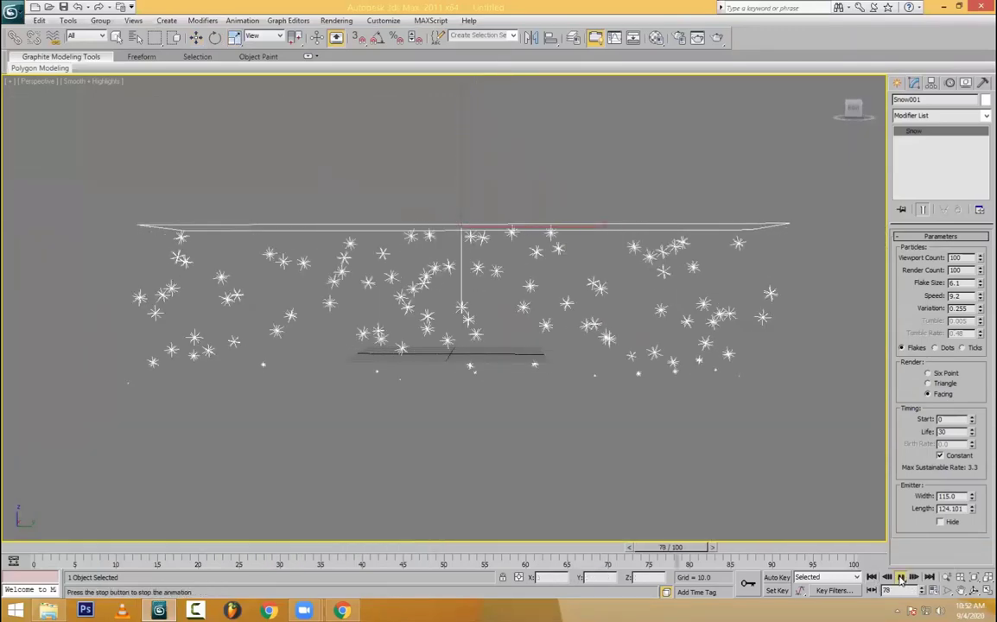
click(900, 578)
scroll(440, 344, up, 2)
key(shift+q)
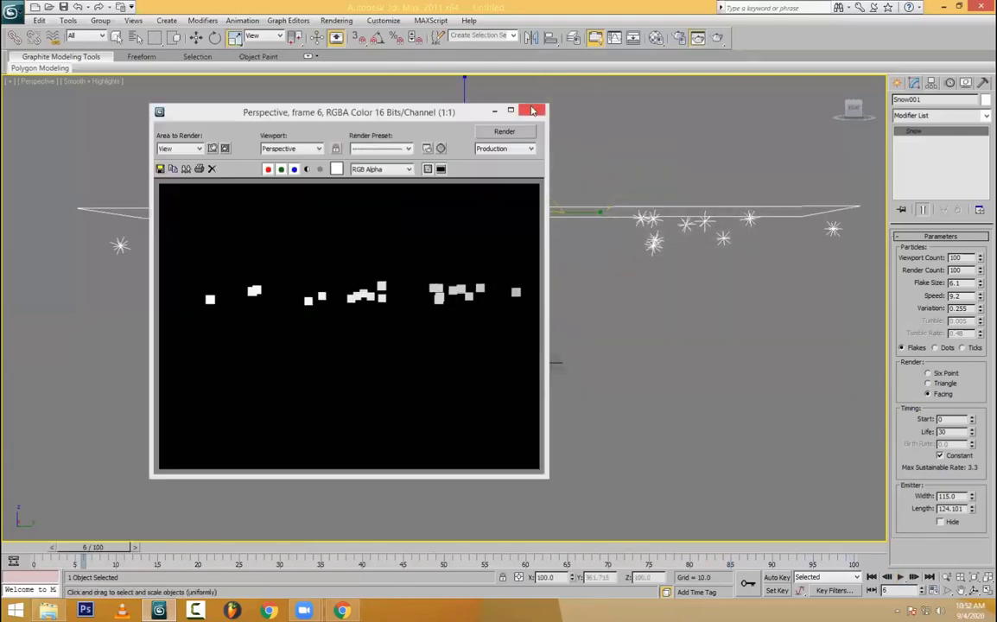
click(531, 110)
- Go to frame 21 and set the Snow emitter's speed to 15.55 and life to 34
drag(93, 548, 208, 550)
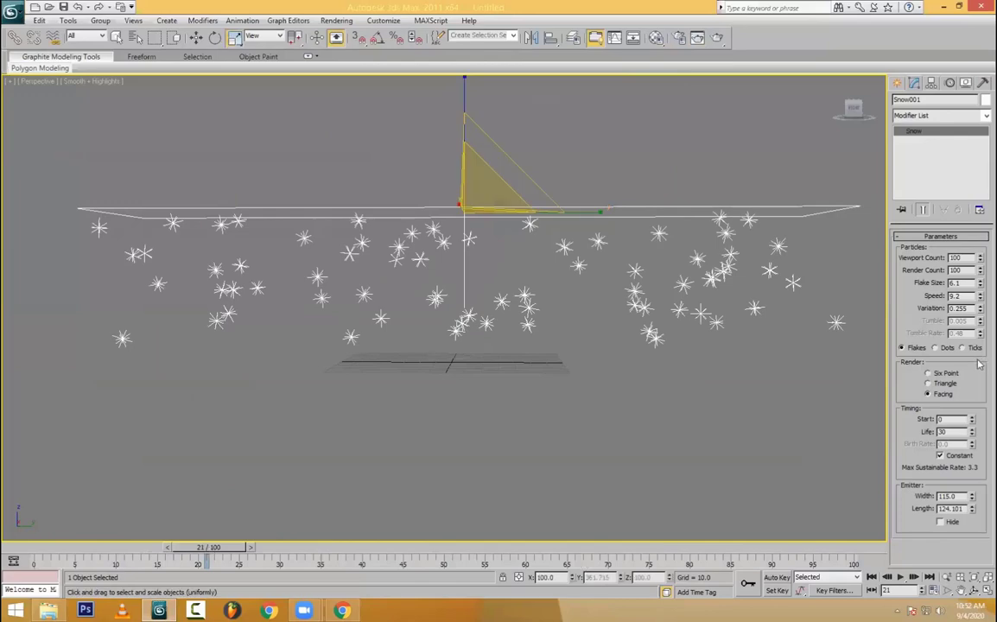
drag(979, 296, 984, 201)
drag(972, 430, 984, 372)
- Raise the Snow emitter to a Z height of about 172 and render frame 21
key(w)
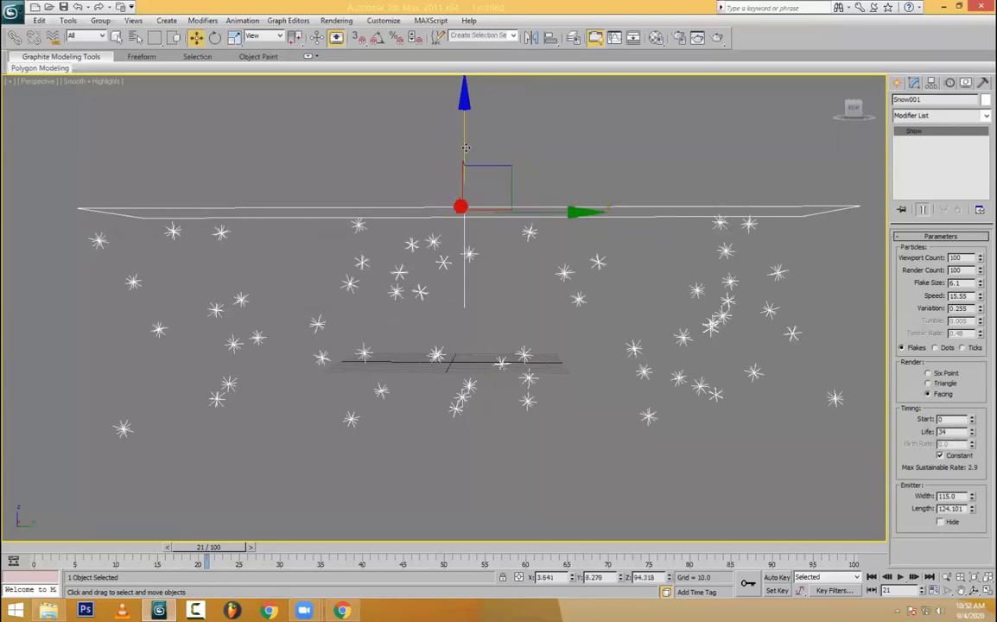
drag(471, 139, 474, 3)
key(shift+q)
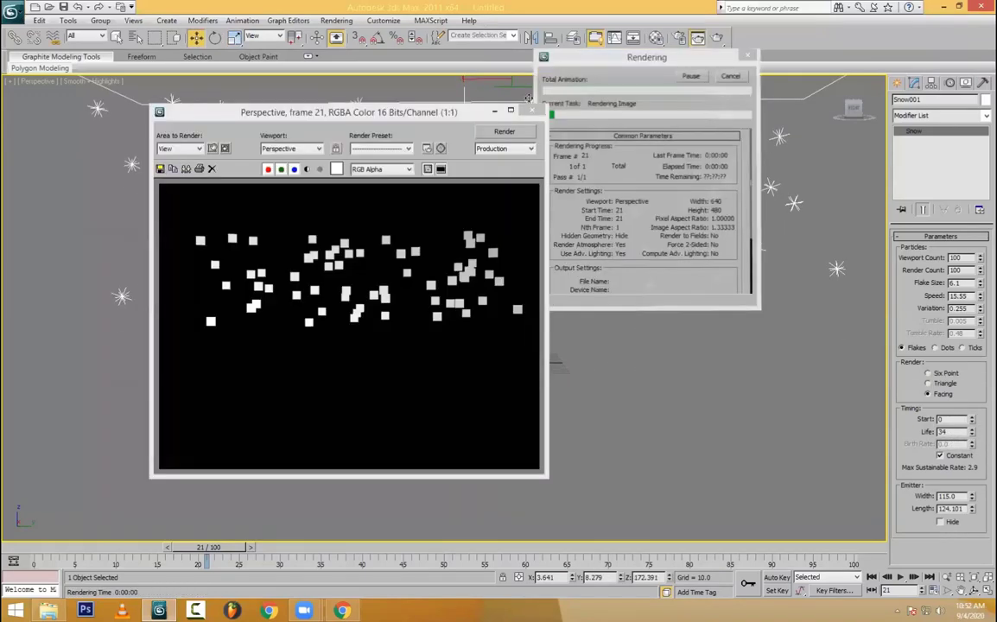
- Close the rendered frame, advance the animation to frame 81, and render the snowfall there
click(528, 109)
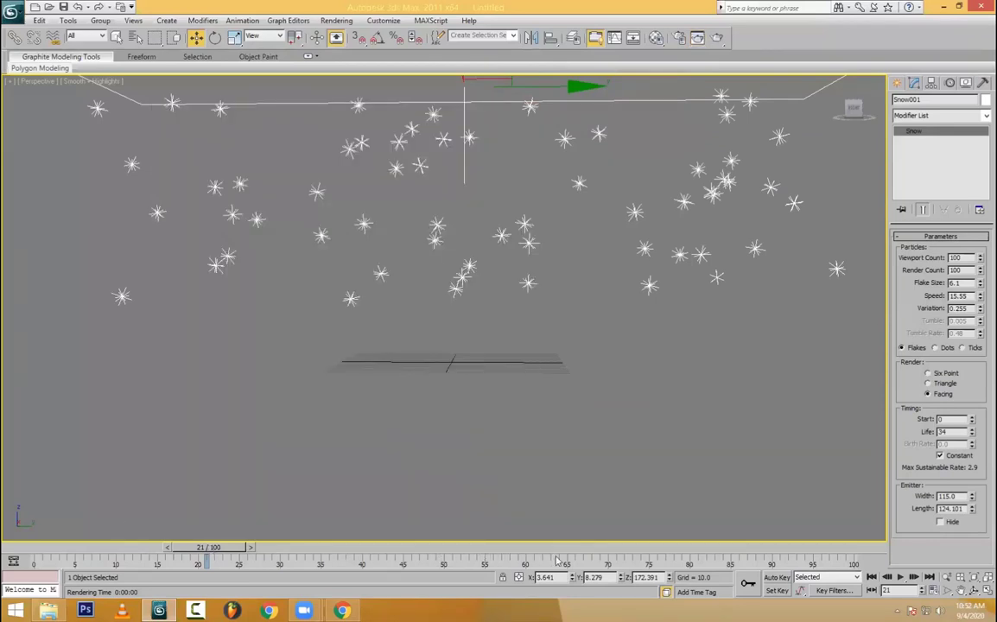
drag(557, 562, 691, 562)
key(shift+q)
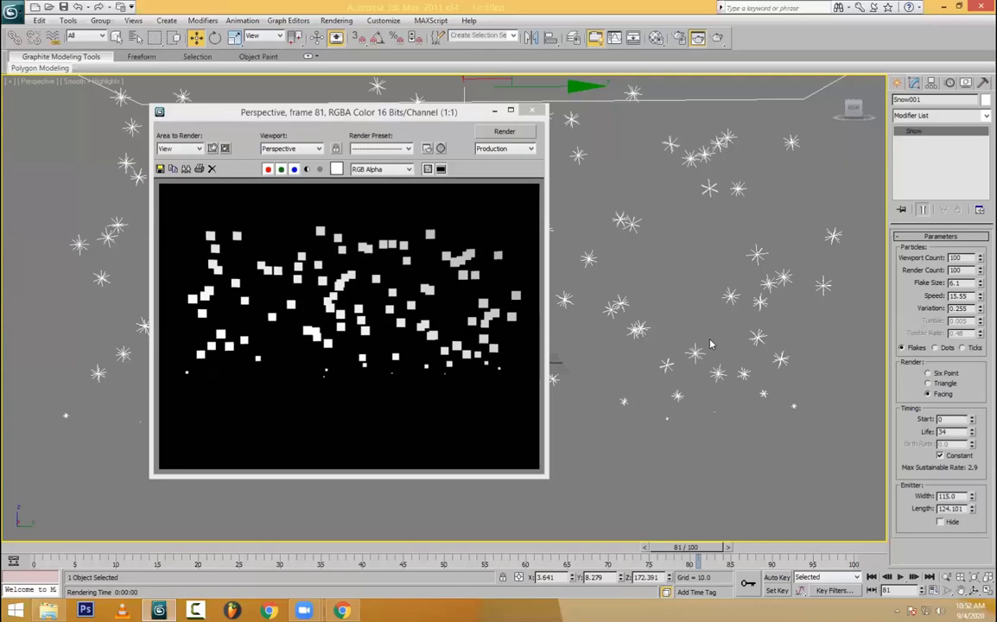
- Assign the 01 - Default material to the Snow emitter with a Gradient Ramp opacity map, and re-render frame 81
key(m)
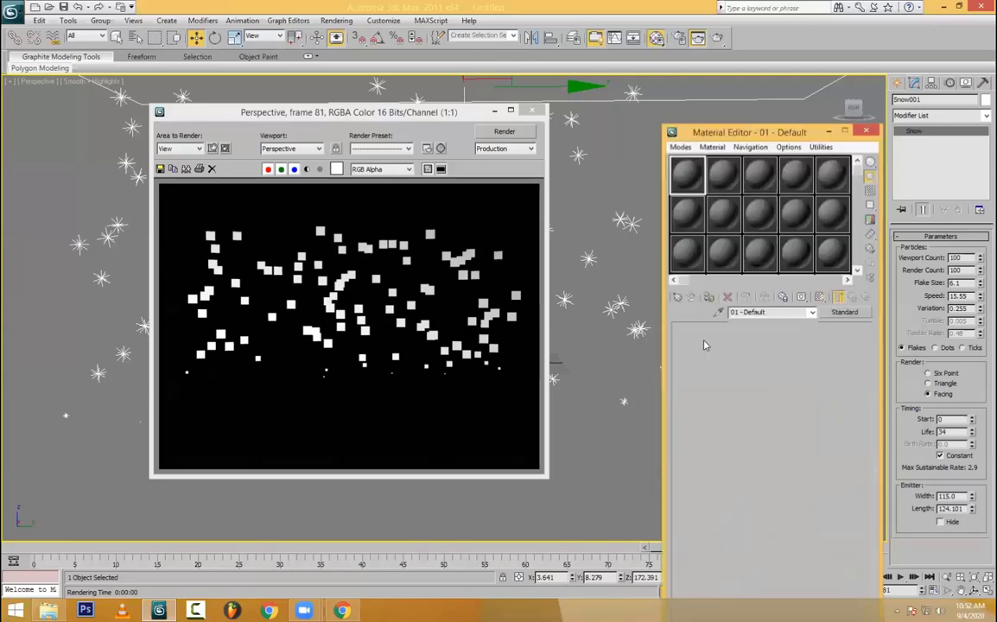
click(708, 297)
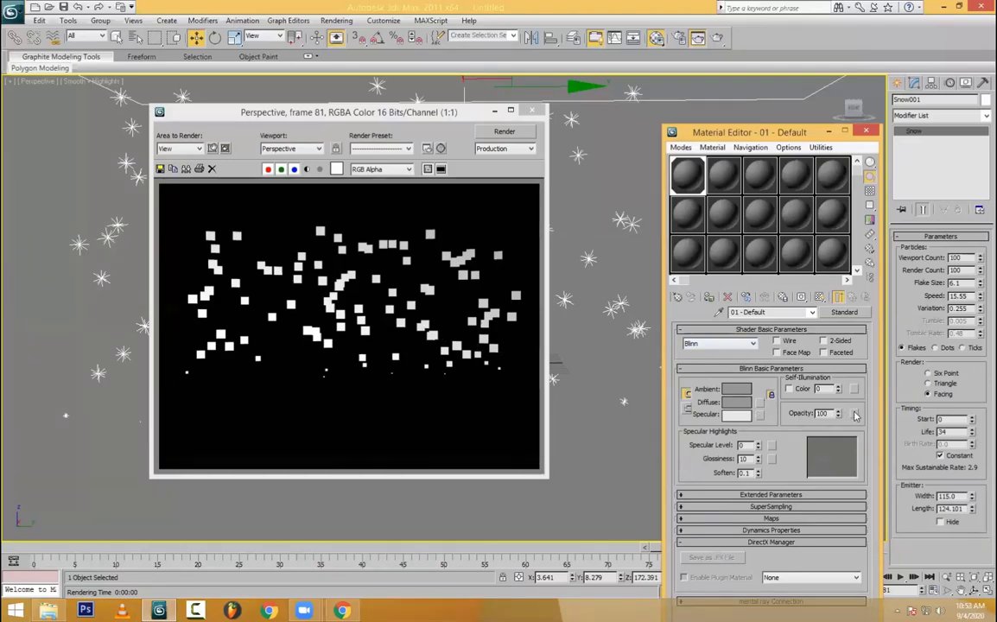
click(760, 403)
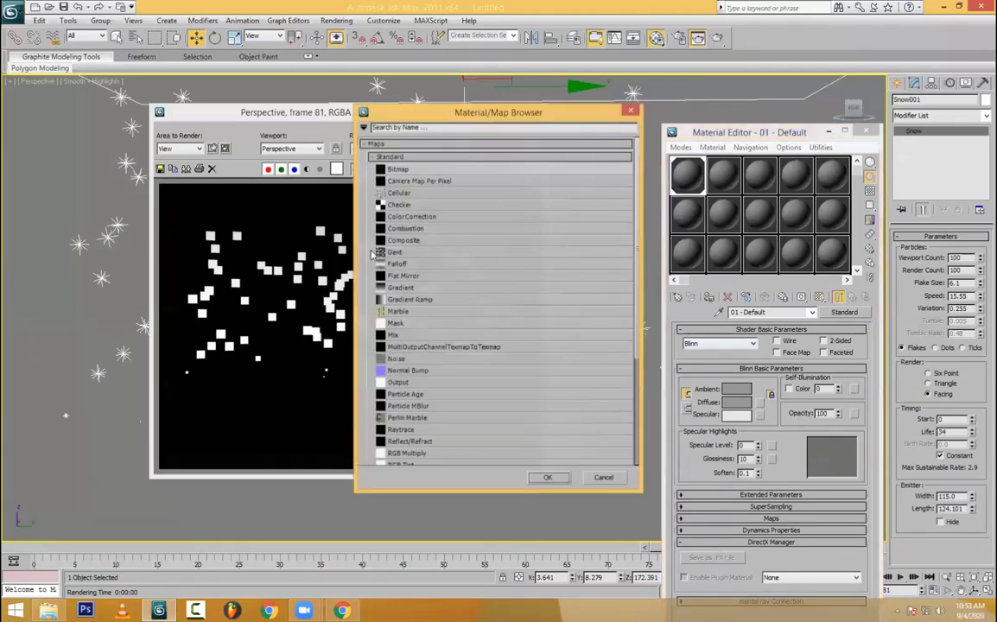
double_click(408, 300)
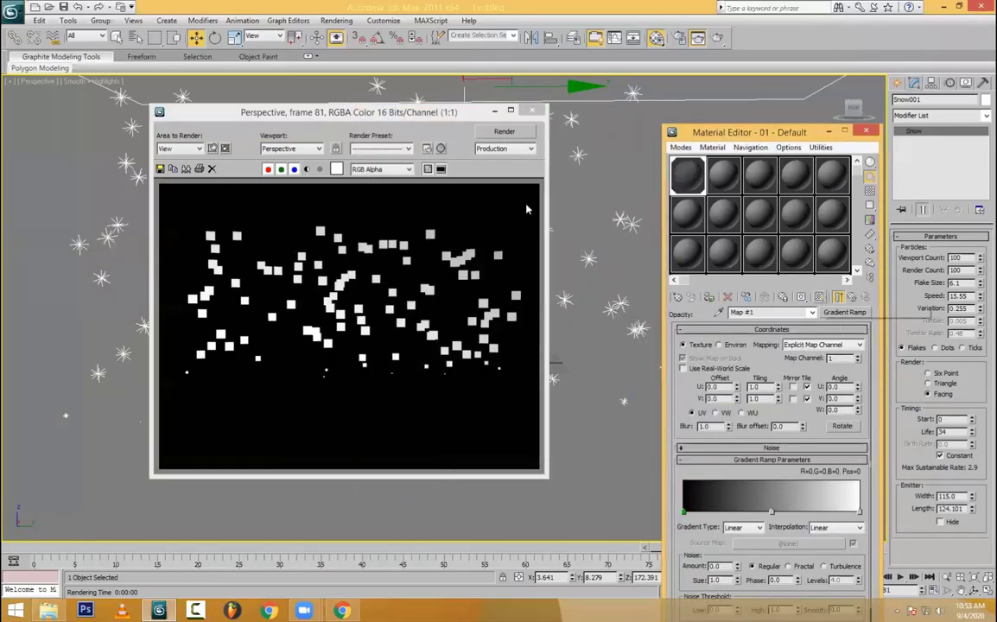
key(shift+q)
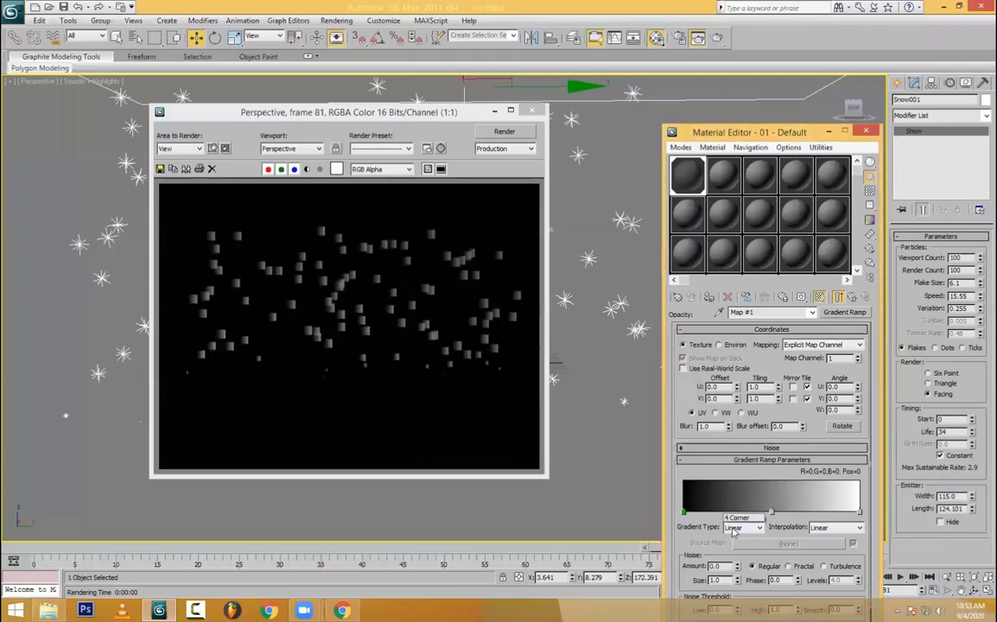
- Change the Gradient Ramp's type to Radial and re-render the snowflakes
click(743, 527)
click(740, 496)
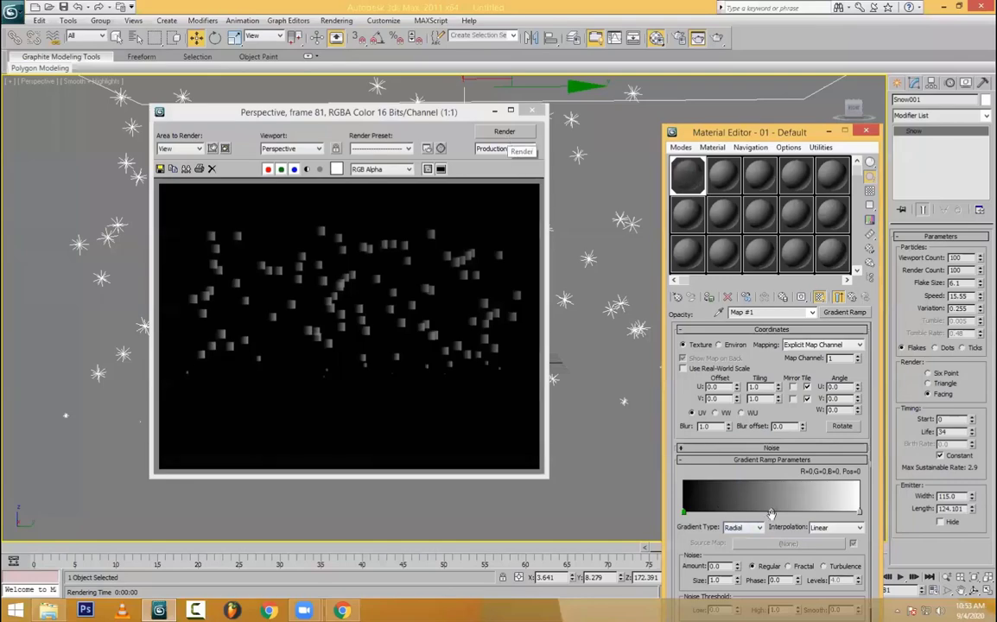
click(505, 131)
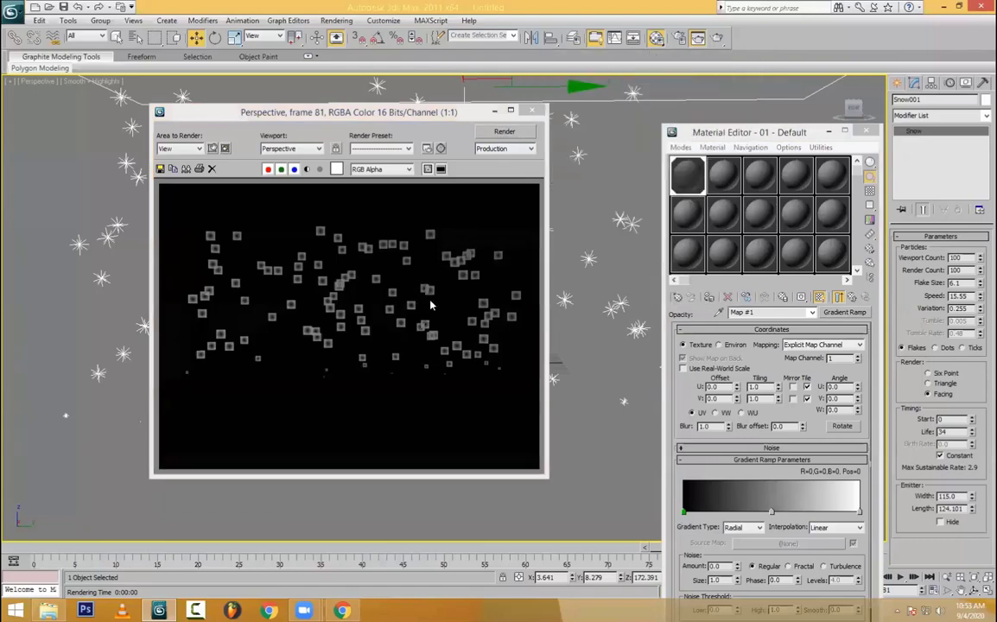
- Color the ramp's start and middle flags white and its end flag black, and re-render the flakes
double_click(772, 513)
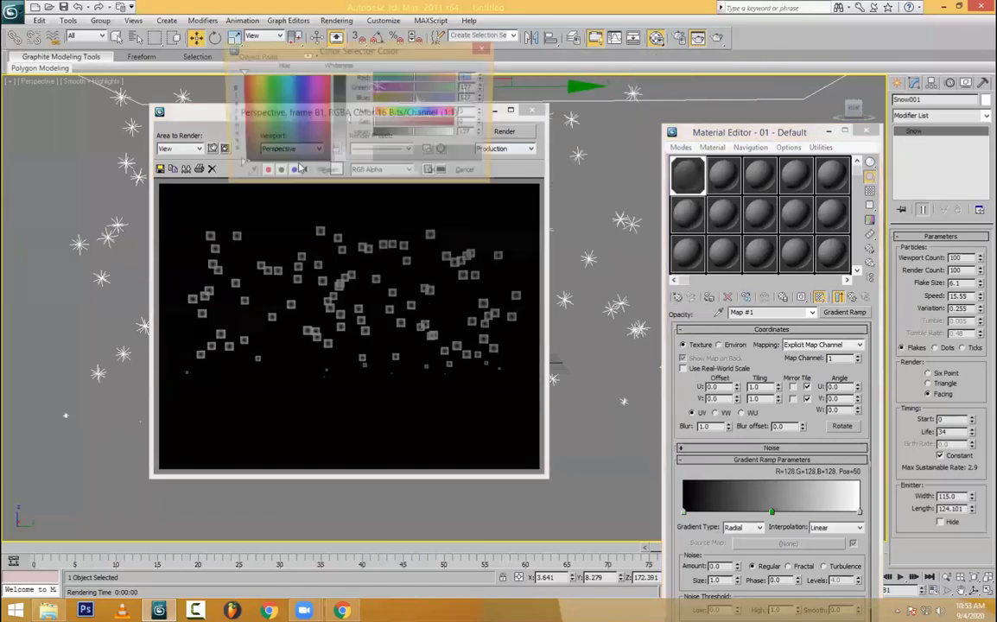
click(464, 169)
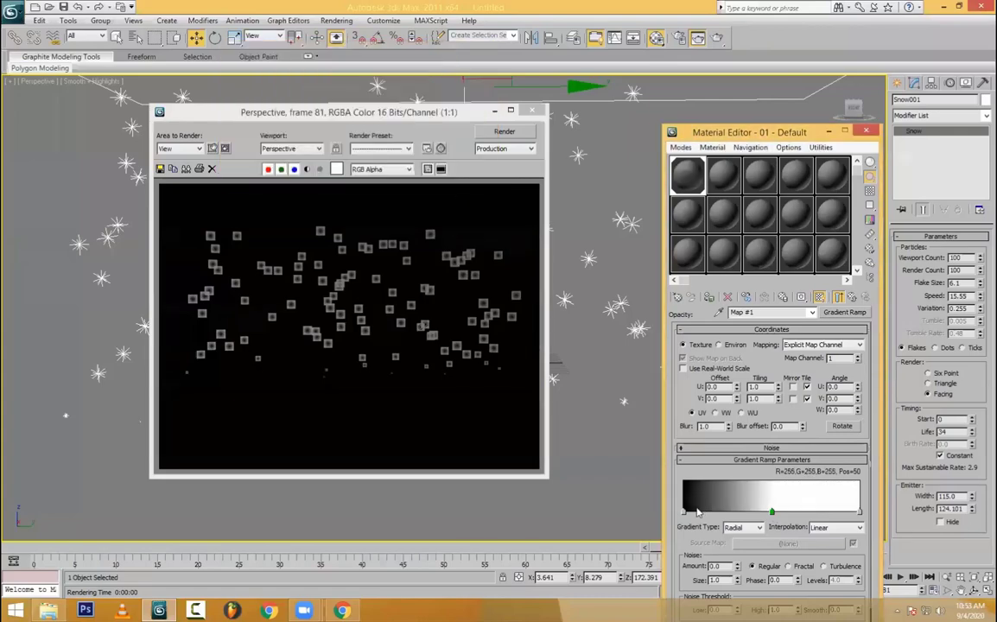
double_click(682, 510)
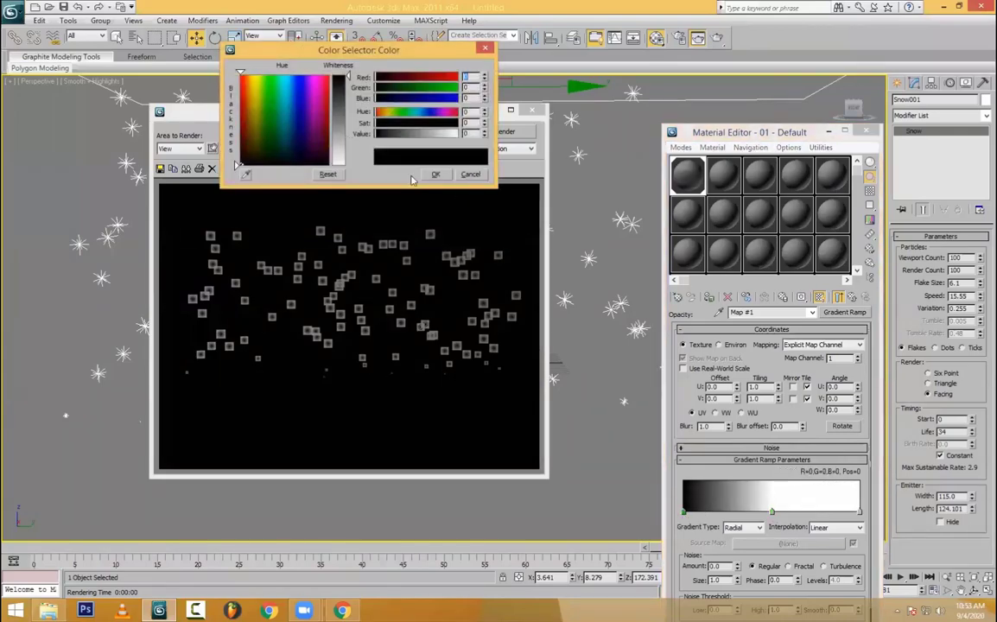
click(456, 134)
click(432, 176)
click(859, 512)
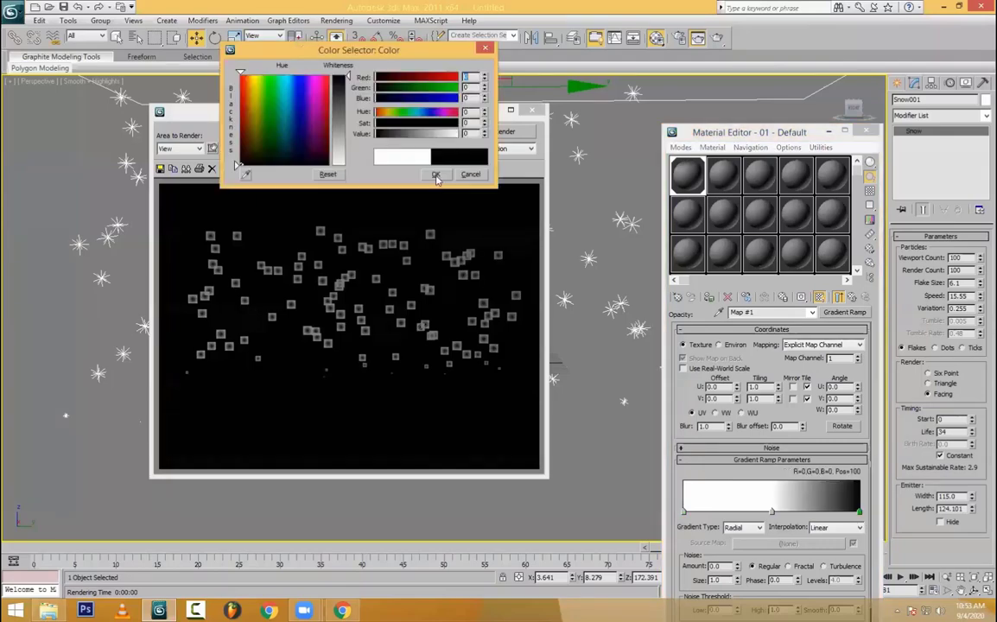
click(436, 175)
key(shift+q)
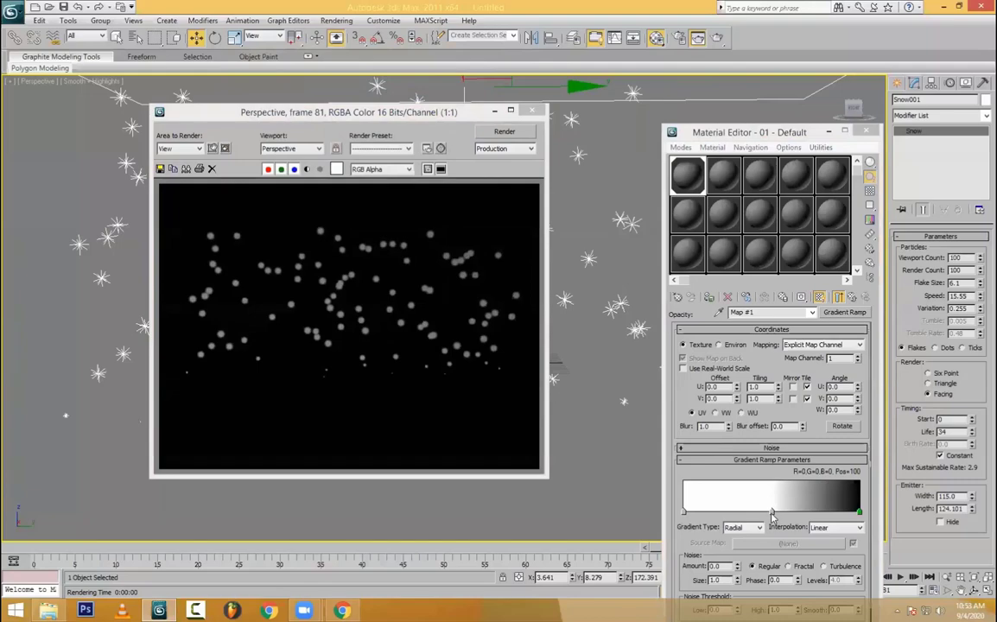
- Move the ramp's middle flag to position 11, re-render, and return to the parent material
drag(772, 512, 702, 512)
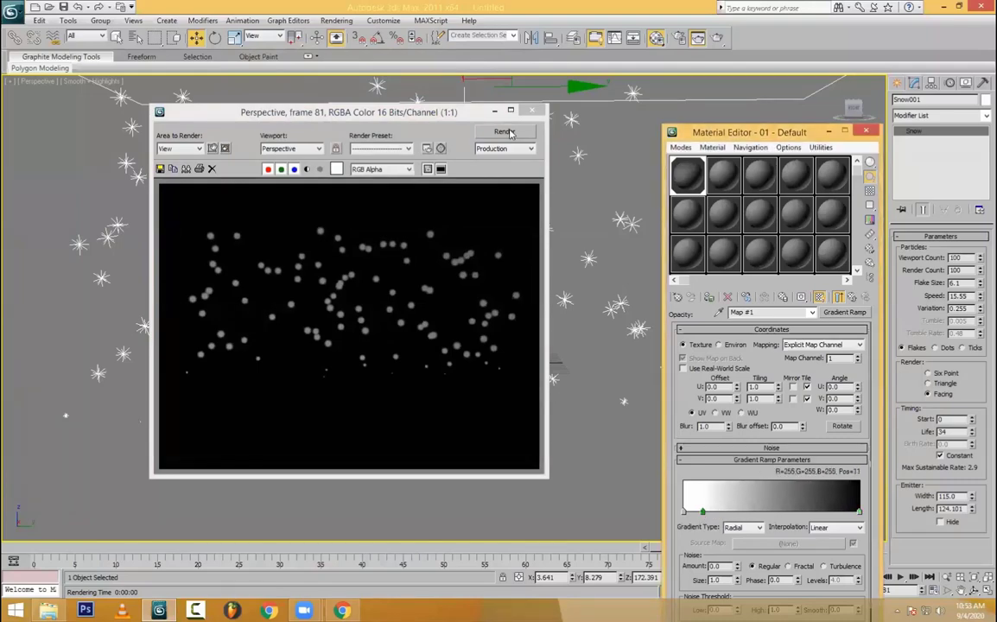
key(shift+q)
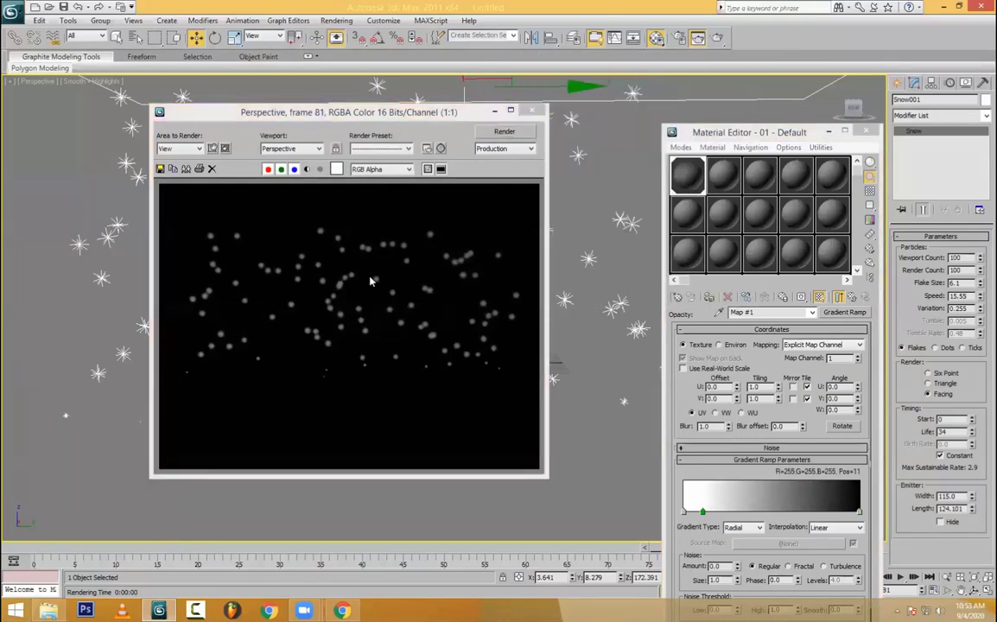
click(852, 296)
click(838, 296)
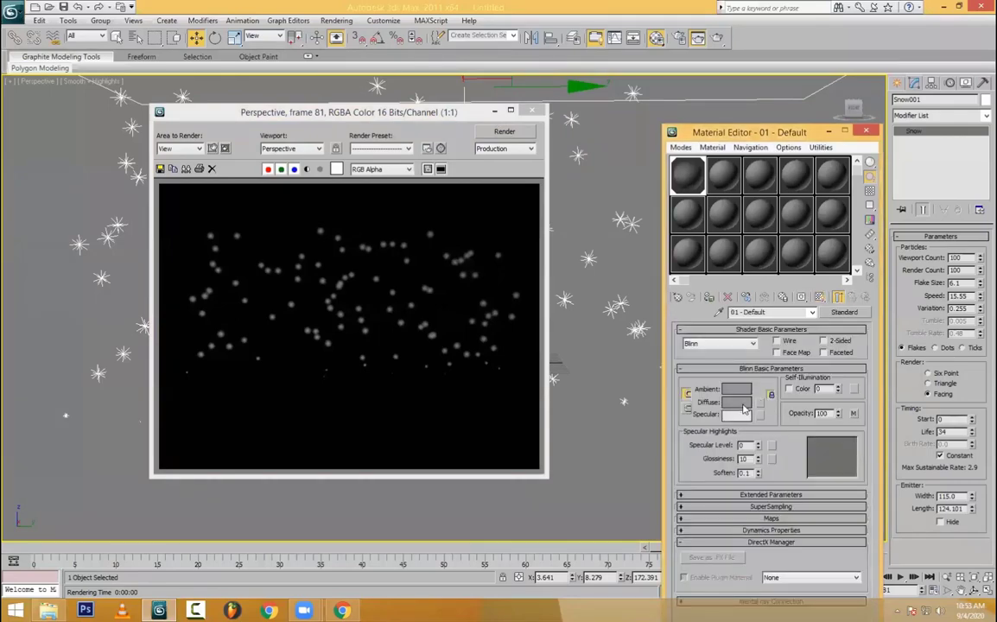
- Set the snow material's diffuse color to white and self-illumination to 68, and re-render frame 81
click(736, 402)
drag(348, 128, 387, 195)
click(435, 175)
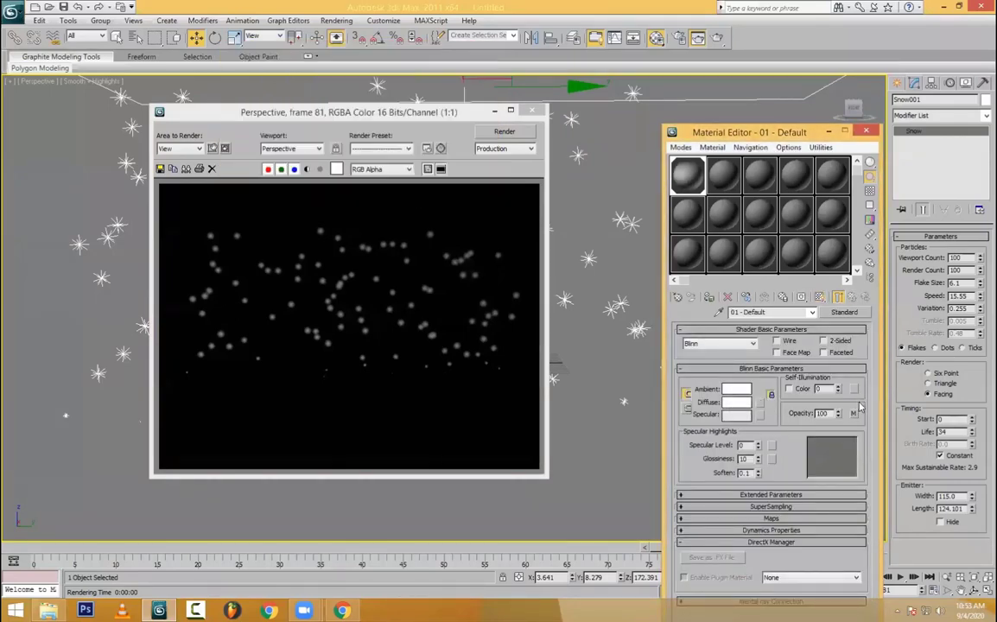
drag(836, 391, 836, 371)
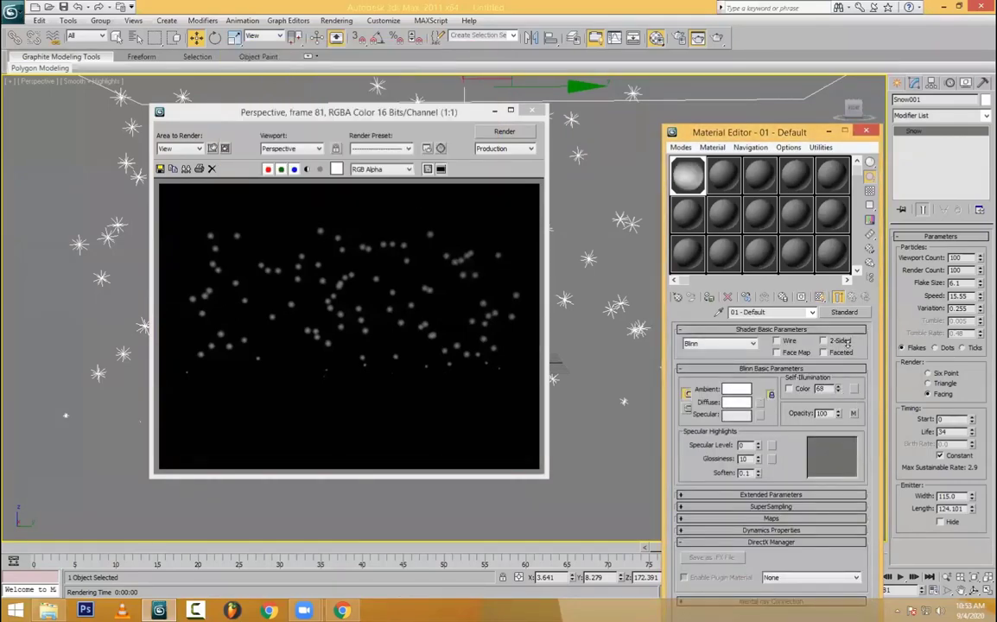
click(504, 132)
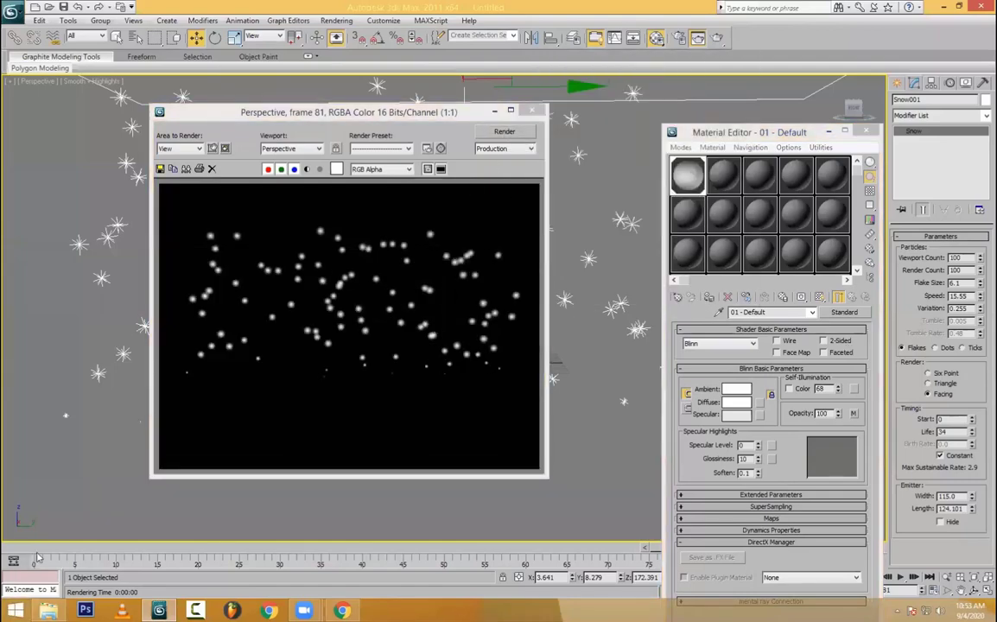
- Render the snowfall at frame 69, and close the rendered frame and the Material Editor
drag(38, 549, 643, 548)
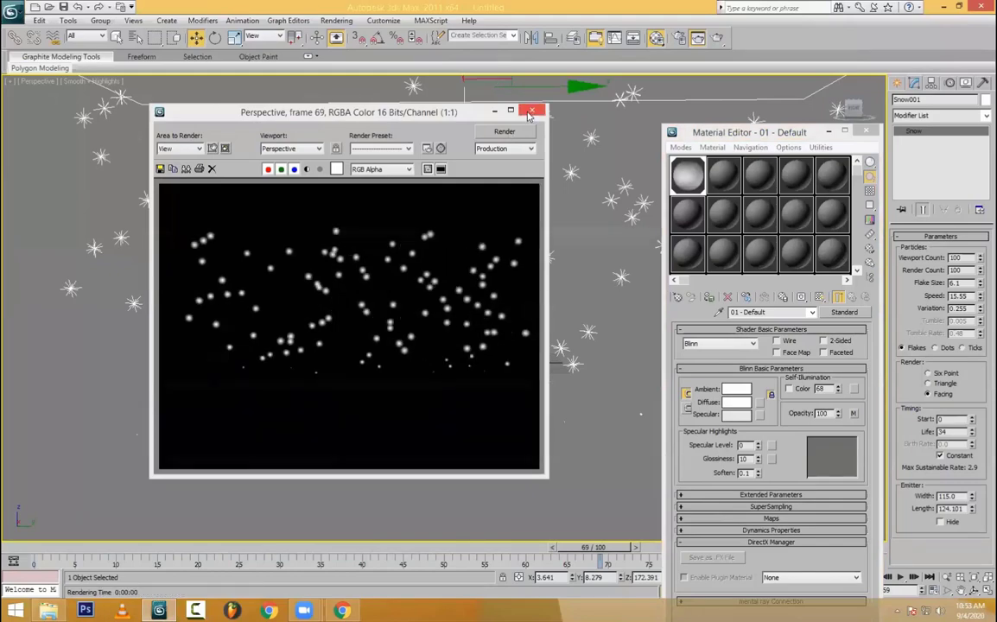
click(532, 111)
click(870, 130)
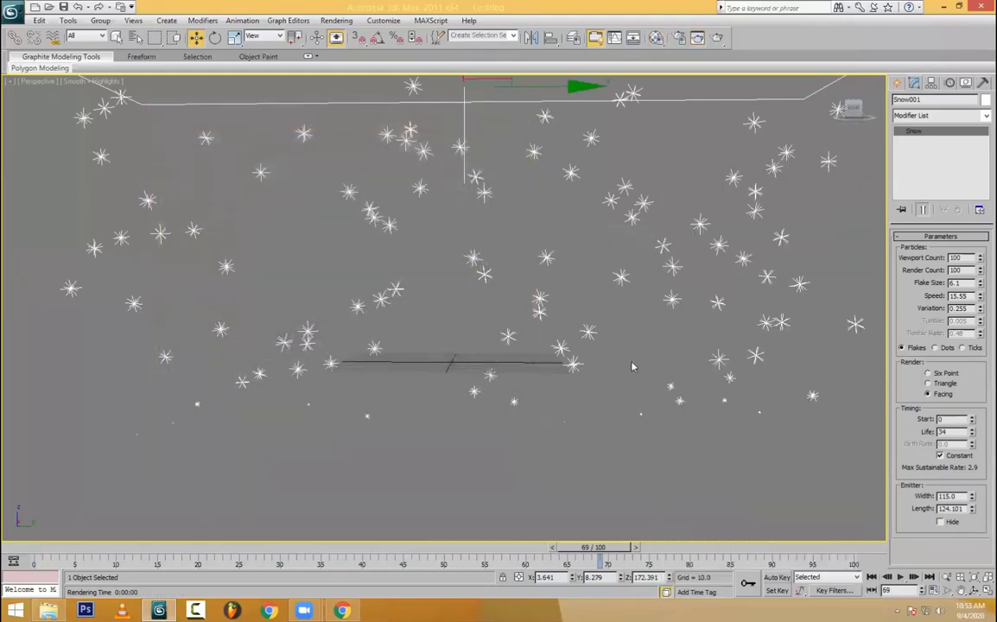
- Delete the Snow emitter and create a Super Spray emitter at the grid center with an icon size of about 6.7
key(Delete)
key(g)
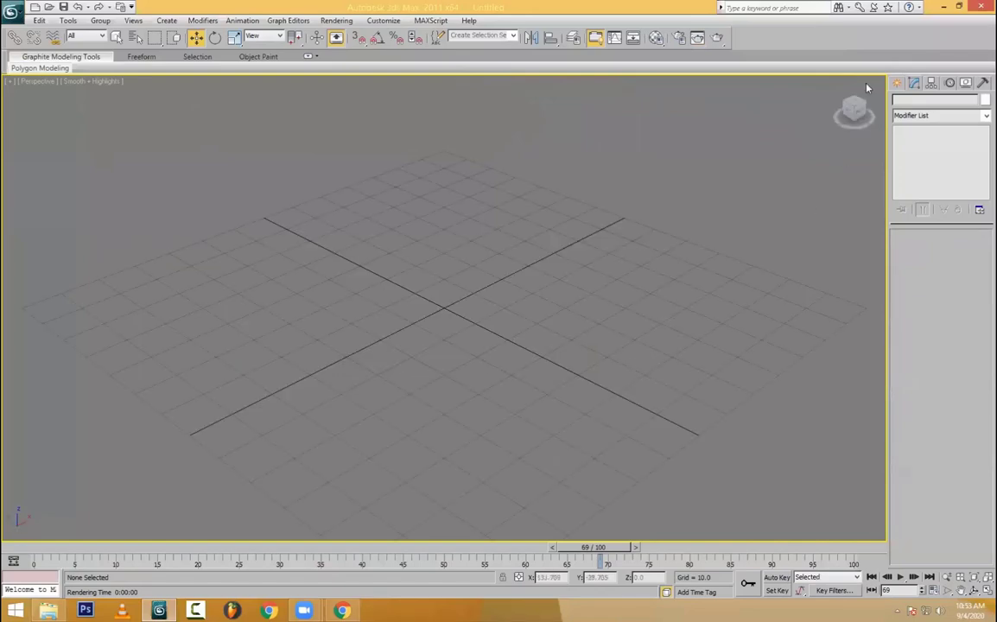
click(897, 82)
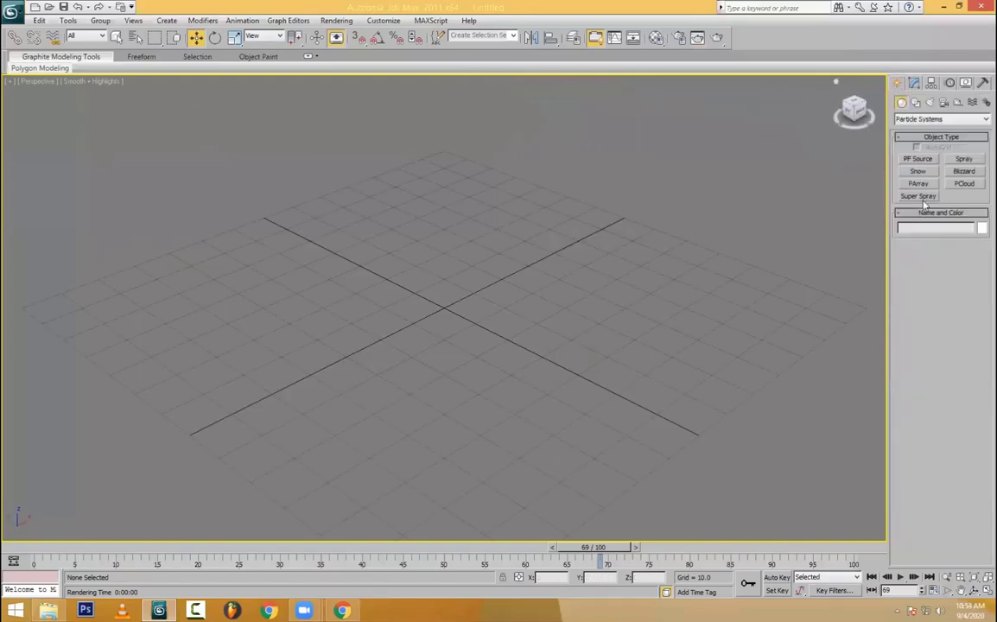
click(922, 198)
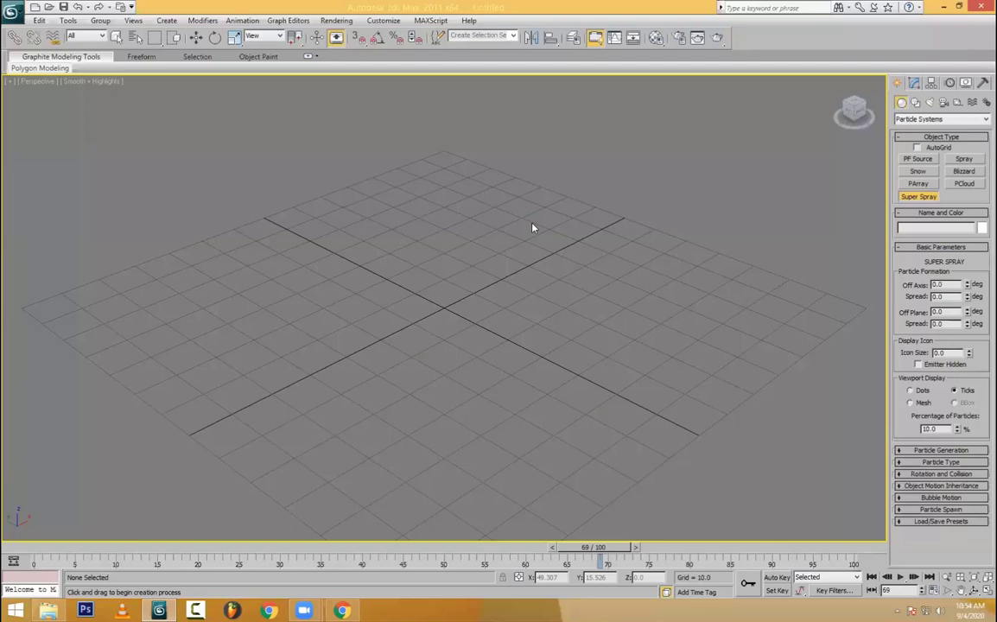
drag(443, 310, 458, 327)
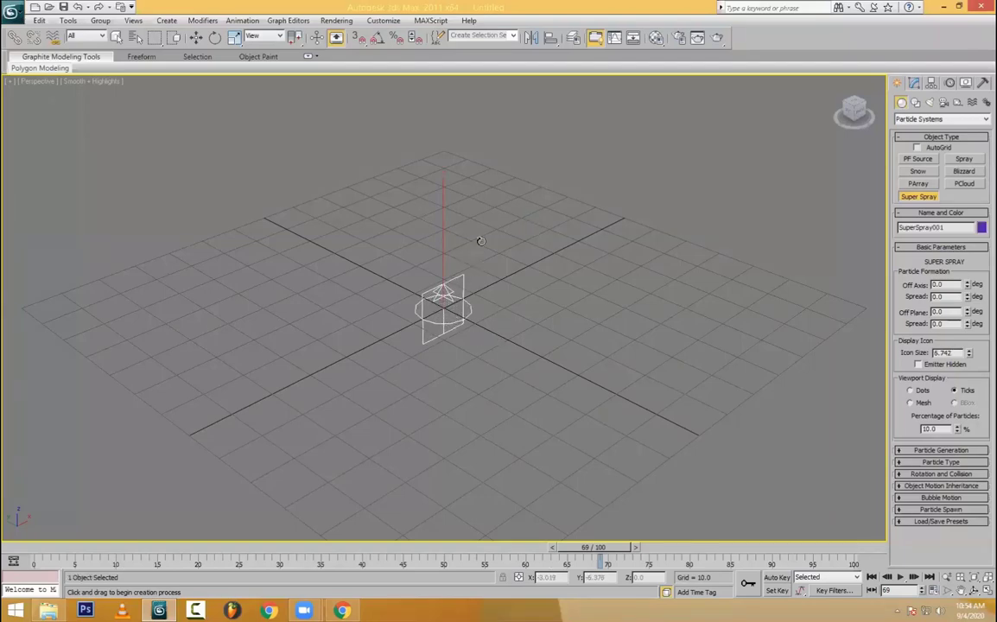
- Rotate the Super Spray to emit horizontally across the grid, and move it to about Y 102 and Z 41
key(e)
drag(523, 329, 537, 327)
key(w)
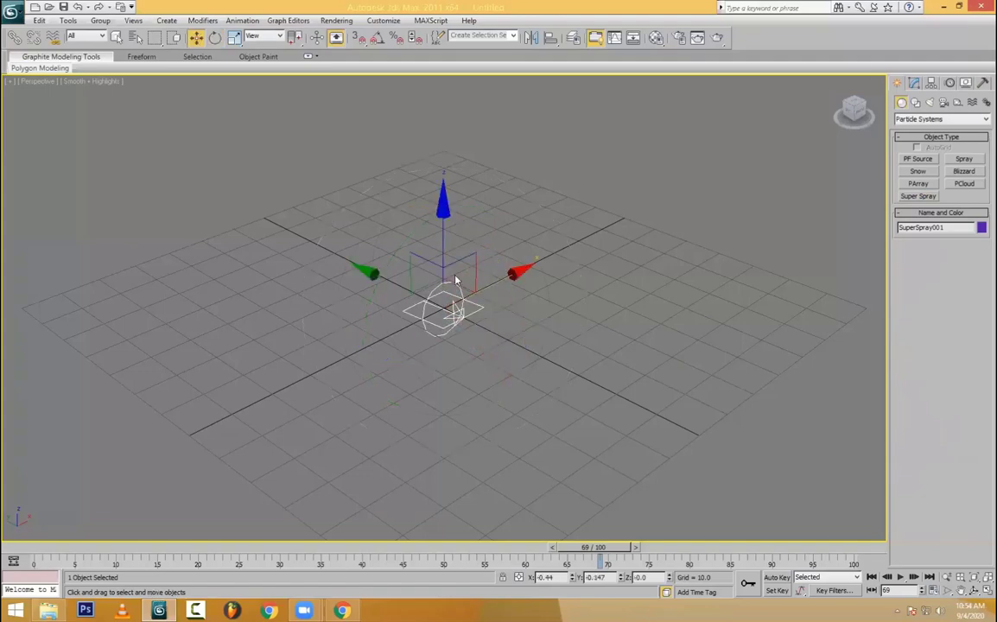
drag(441, 237, 439, 78)
scroll(425, 259, down, 4)
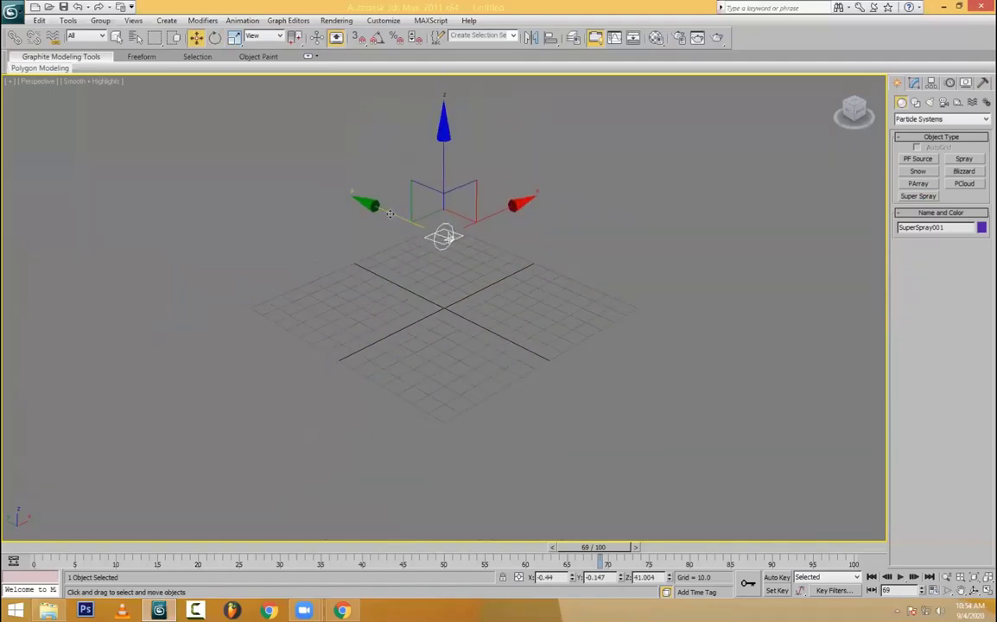
drag(441, 235, 309, 179)
- Scrub the animation from the start to frame 14 to check the Super Spray's particle stream
click(35, 539)
mouse_move(34, 548)
mouse_down()
mouse_move(224, 549)
mouse_move(297, 518)
mouse_move(453, 534)
mouse_move(389, 546)
mouse_move(30, 559)
mouse_move(153, 552)
mouse_up()
key(w)
click(313, 178)
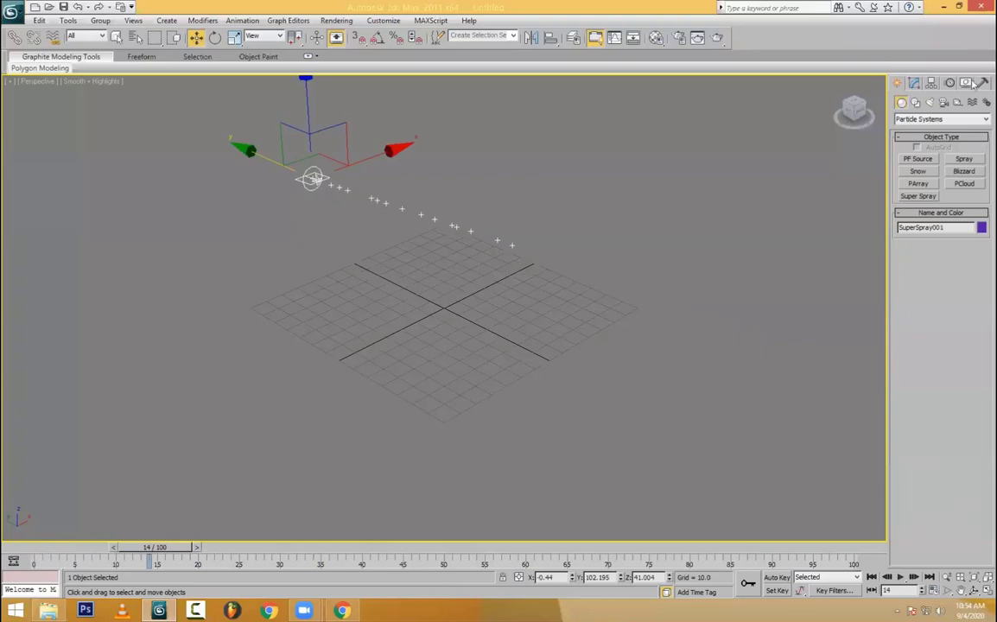
- Set the Super Spray's Off Axis spread to 26 and Off Plane spread to 180 degrees, and check it at frame 21
click(914, 82)
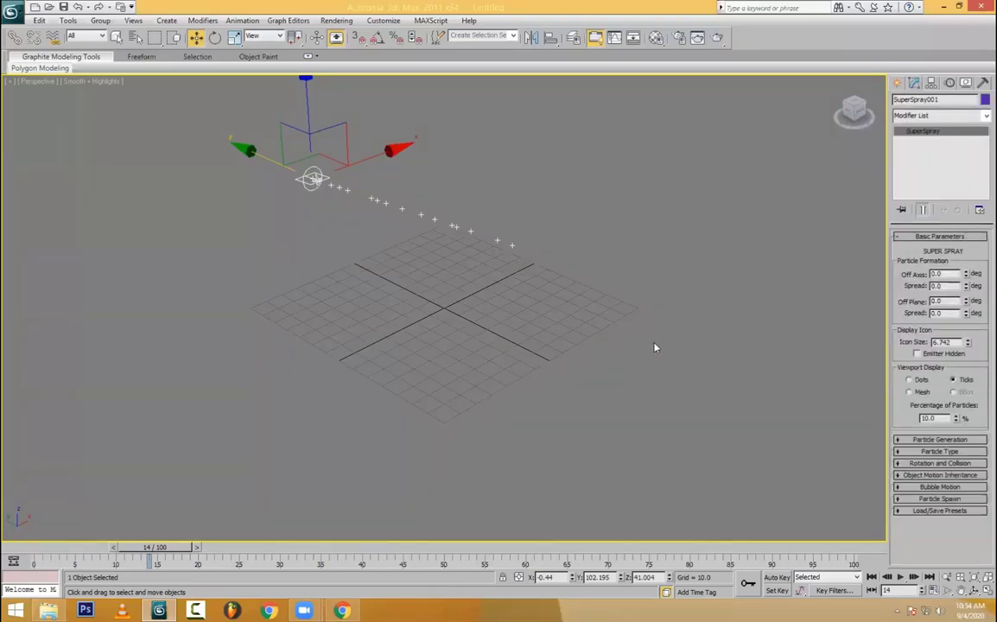
click(939, 235)
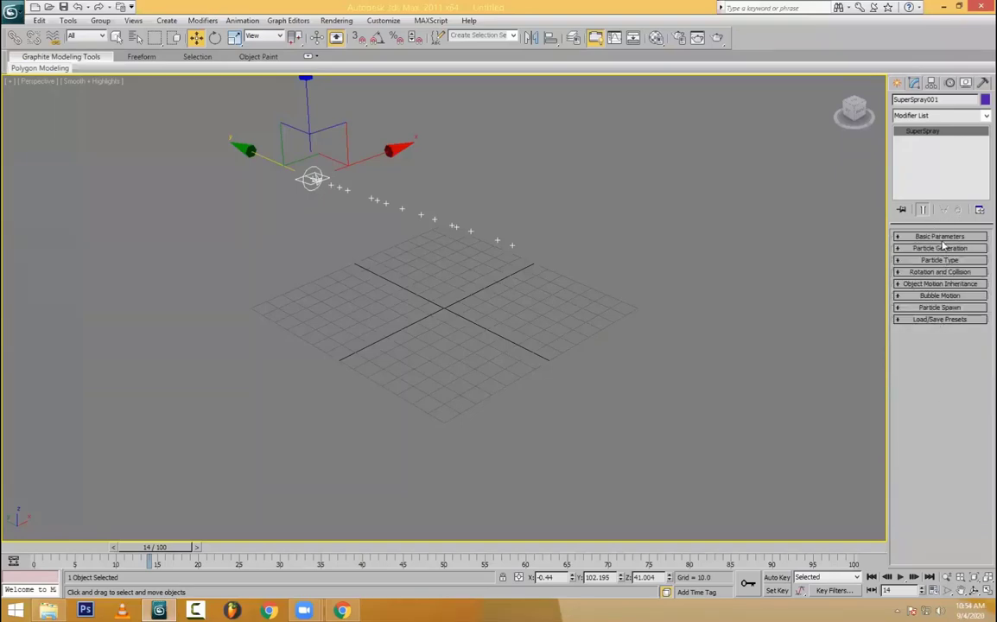
click(939, 237)
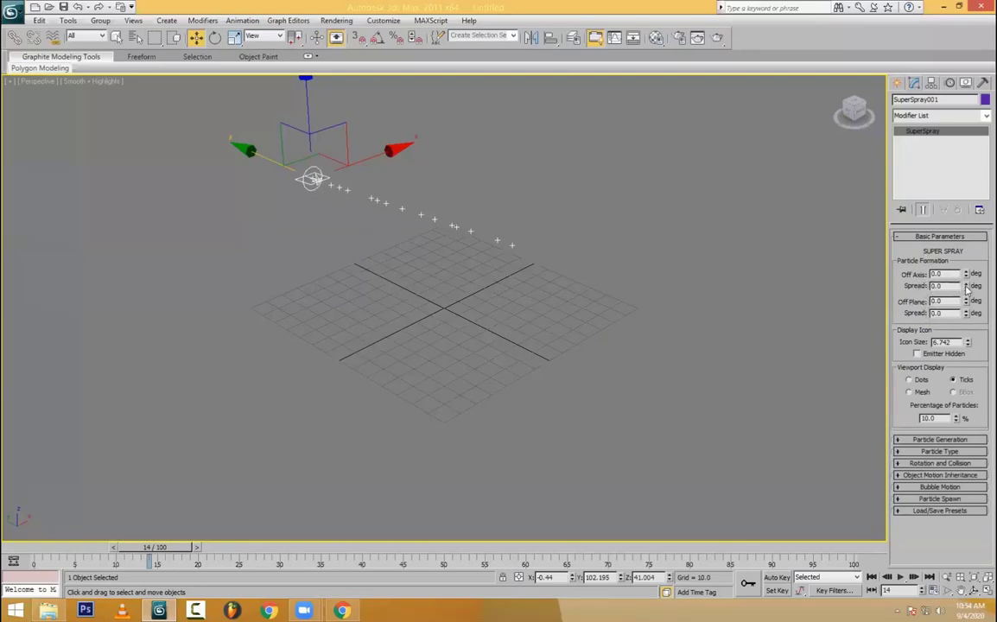
drag(967, 286, 979, 267)
drag(967, 316, 980, 192)
mouse_move(156, 547)
mouse_down()
mouse_move(39, 557)
mouse_move(473, 546)
mouse_move(147, 546)
mouse_move(540, 549)
mouse_move(164, 549)
mouse_move(361, 565)
mouse_move(194, 548)
mouse_move(208, 548)
mouse_up()
key(w)
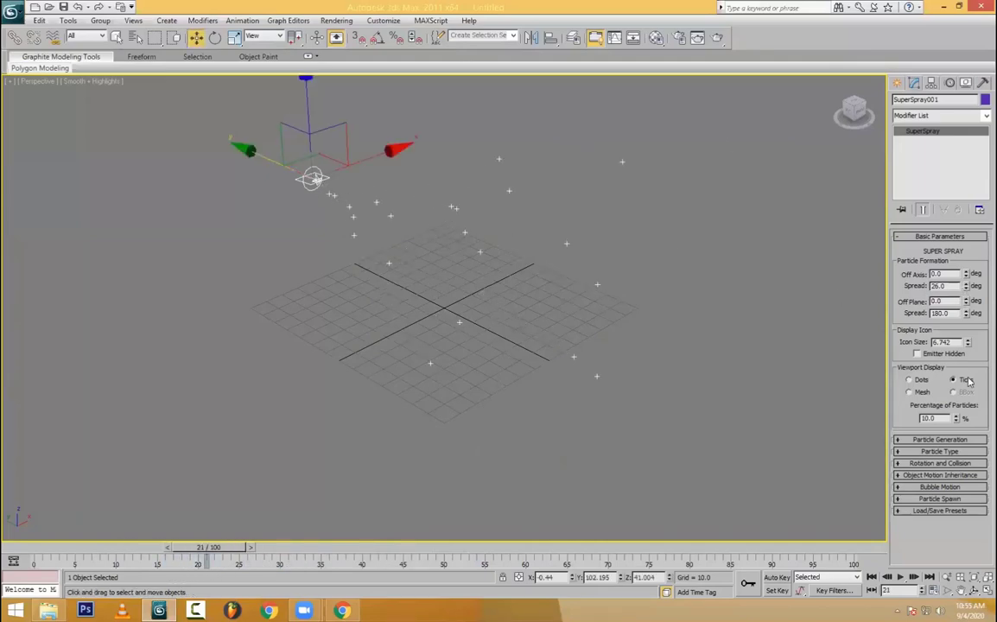
- Set the Super Spray's viewport percentage of particles to 100, advance to frame 25, and render it
double_click(930, 418)
text(1)
key(Return)
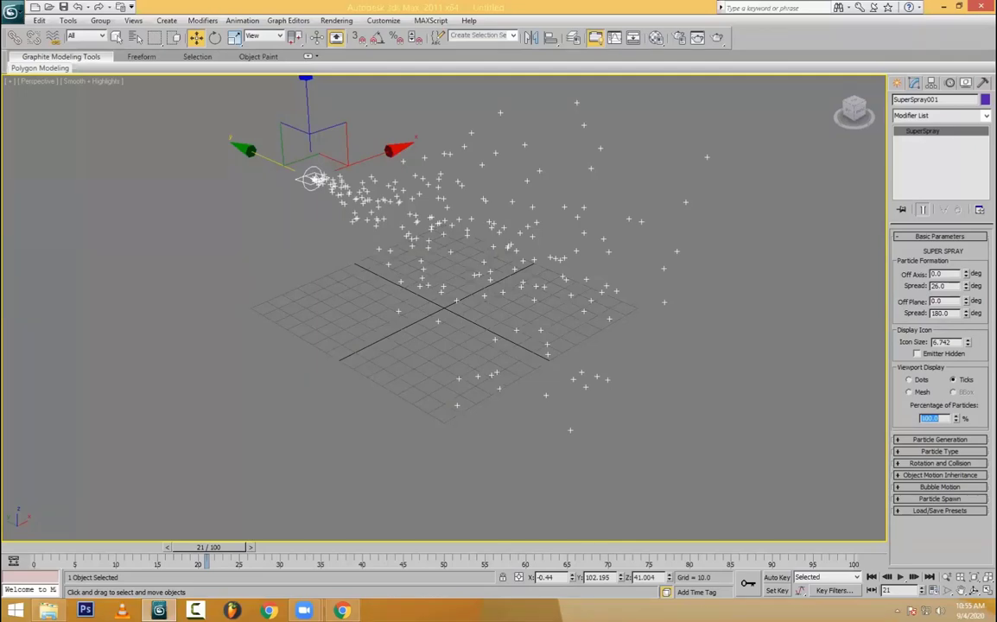
mouse_move(208, 546)
mouse_down()
mouse_move(39, 548)
mouse_move(346, 550)
mouse_move(123, 546)
mouse_move(239, 547)
mouse_up()
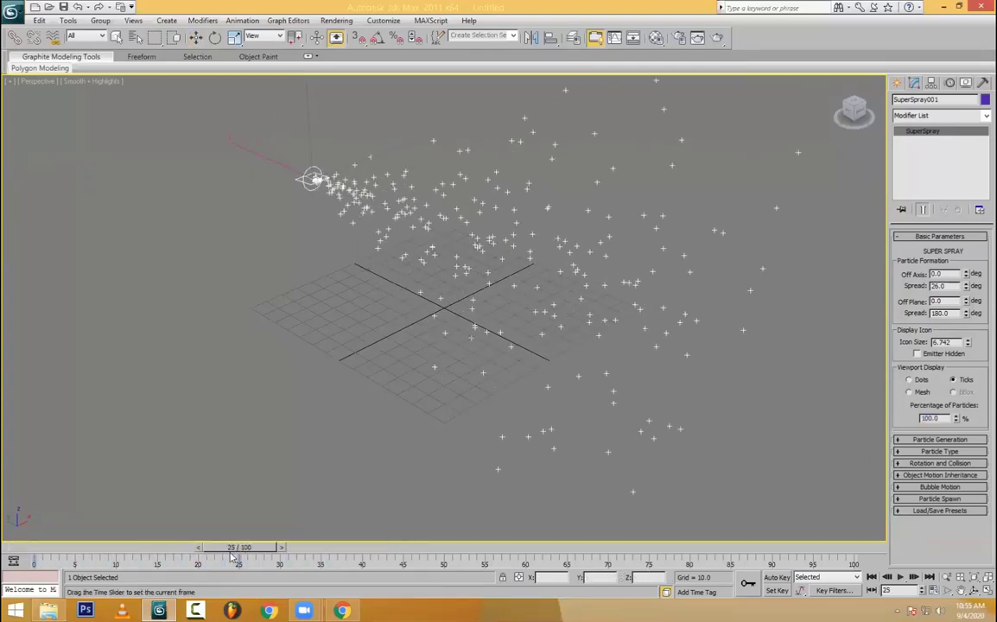
key(w)
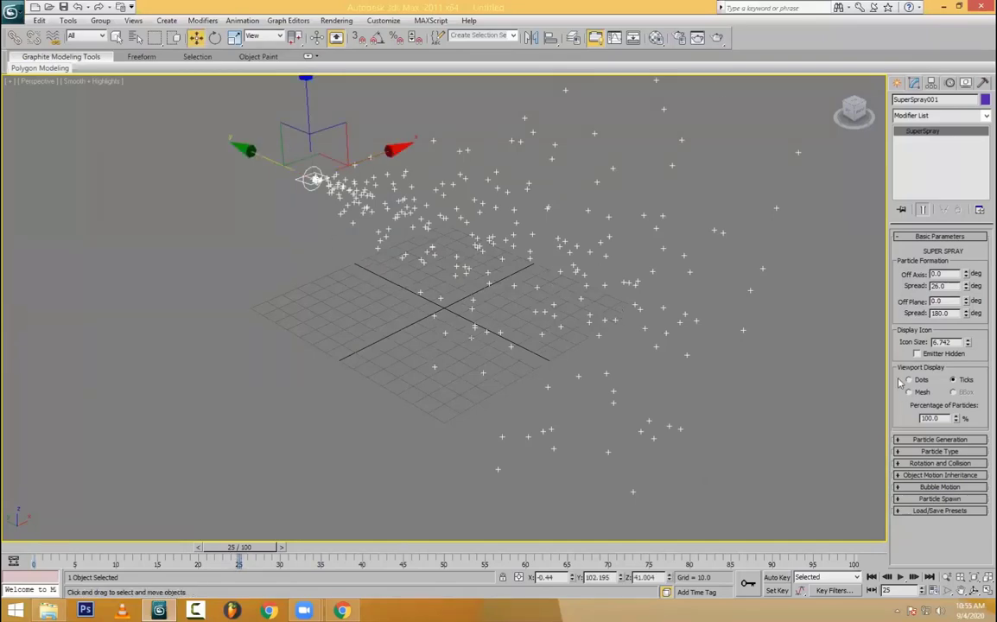
click(718, 40)
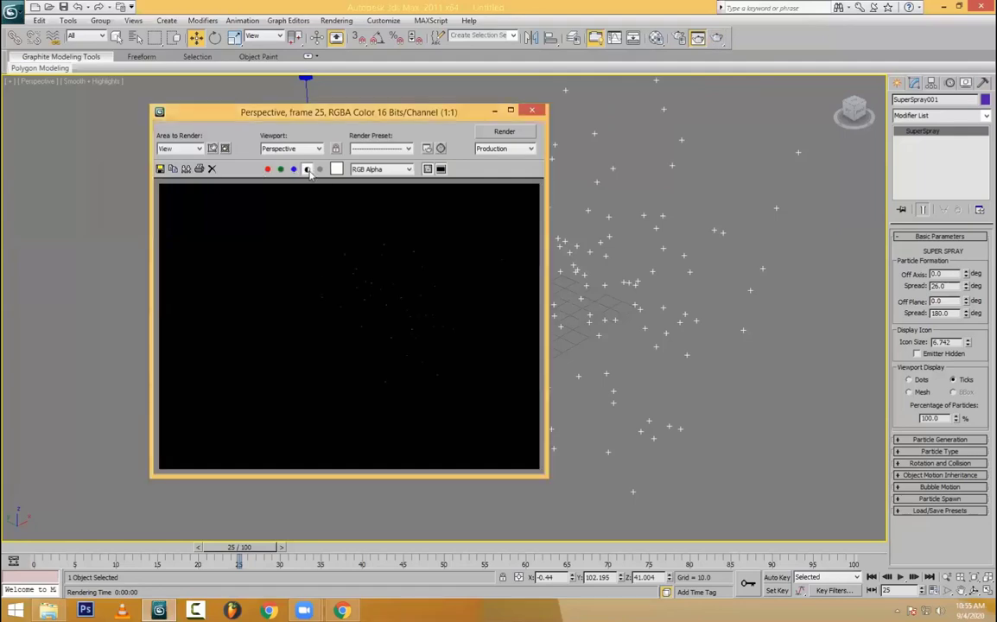
- Close the render, display the Super Spray's particles as meshes in the viewport, and open its Particle Generation settings
click(531, 111)
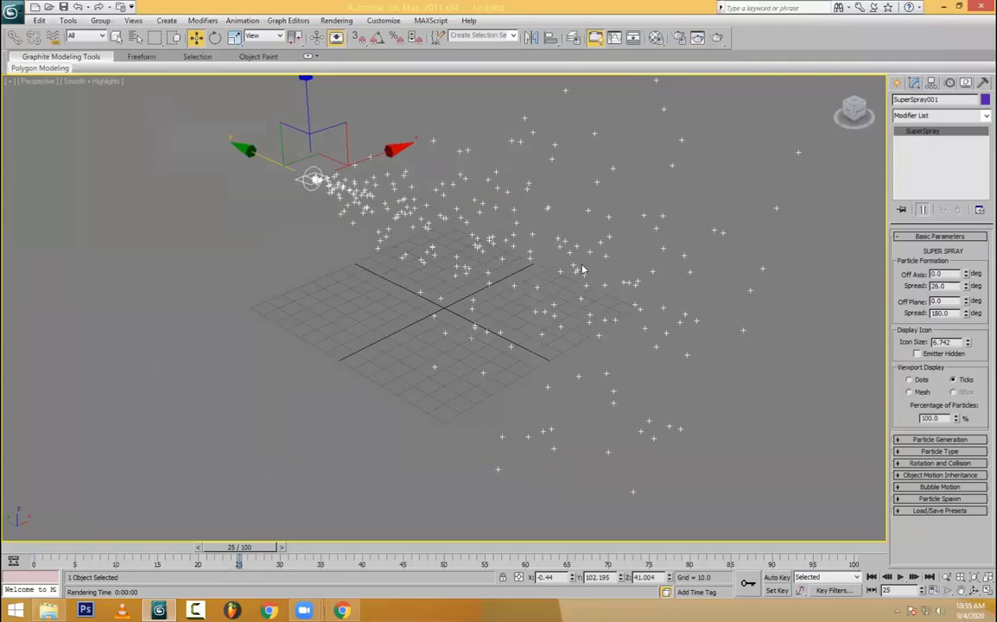
click(909, 392)
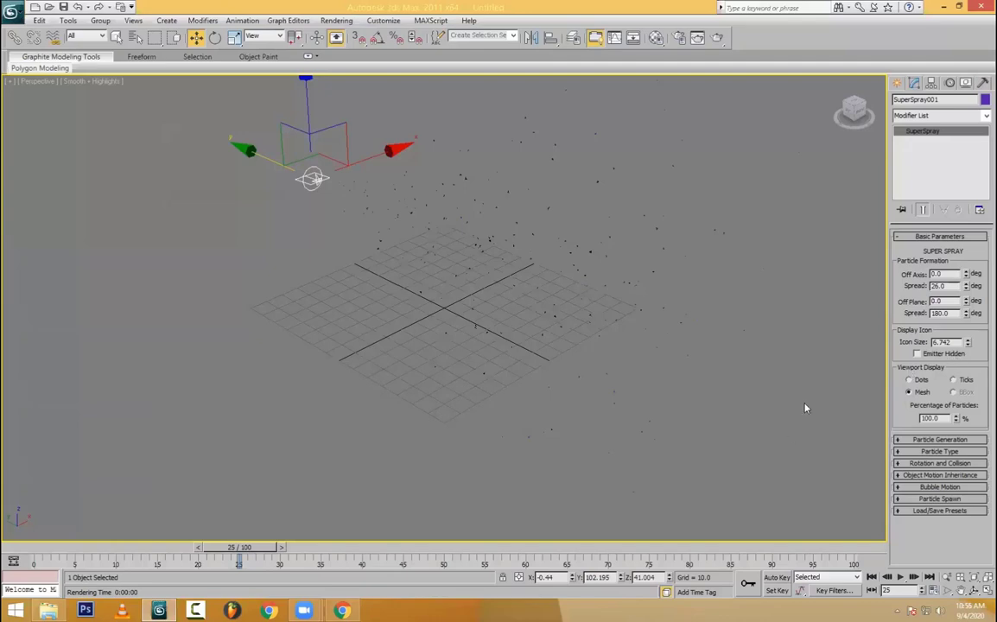
click(917, 353)
click(961, 361)
click(907, 238)
click(939, 248)
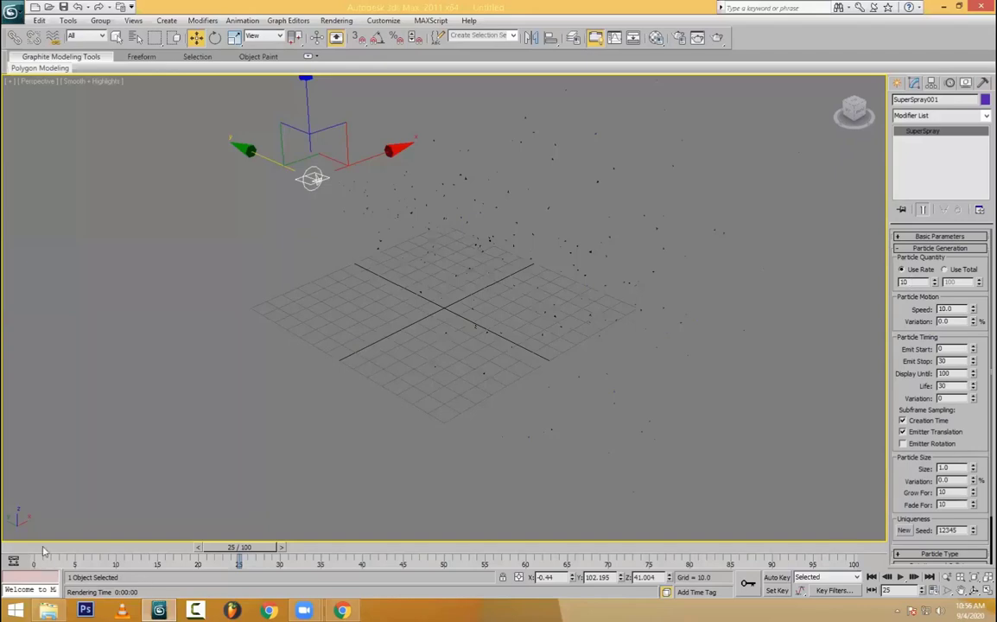
- Set the Super Spray's particle rate to 26, check the denser stream up to frame 24, and reselect the emitter
drag(44, 550, 255, 561)
key(w)
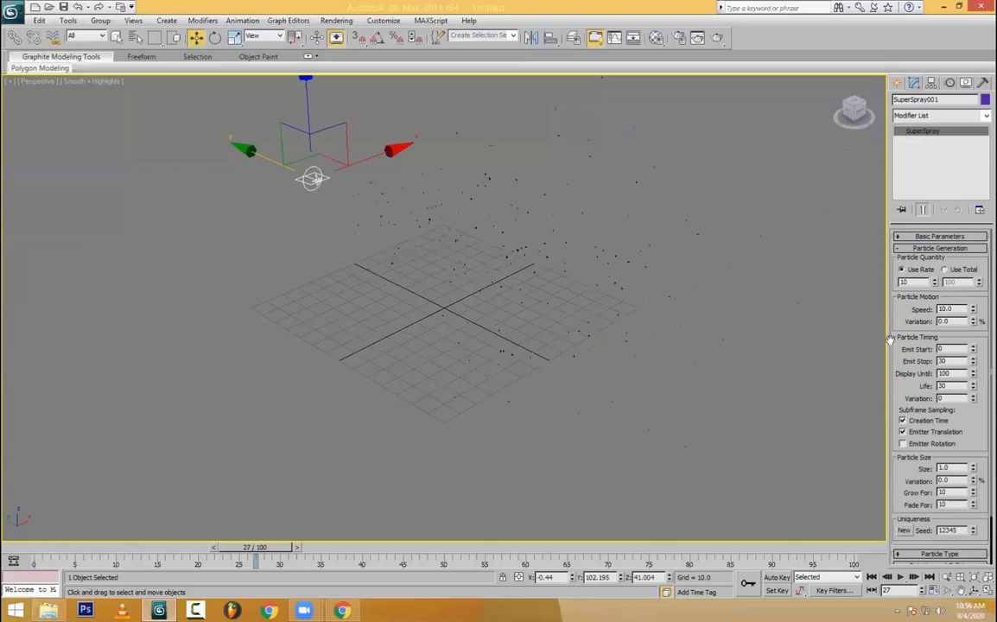
drag(936, 283, 938, 269)
click(945, 270)
click(41, 539)
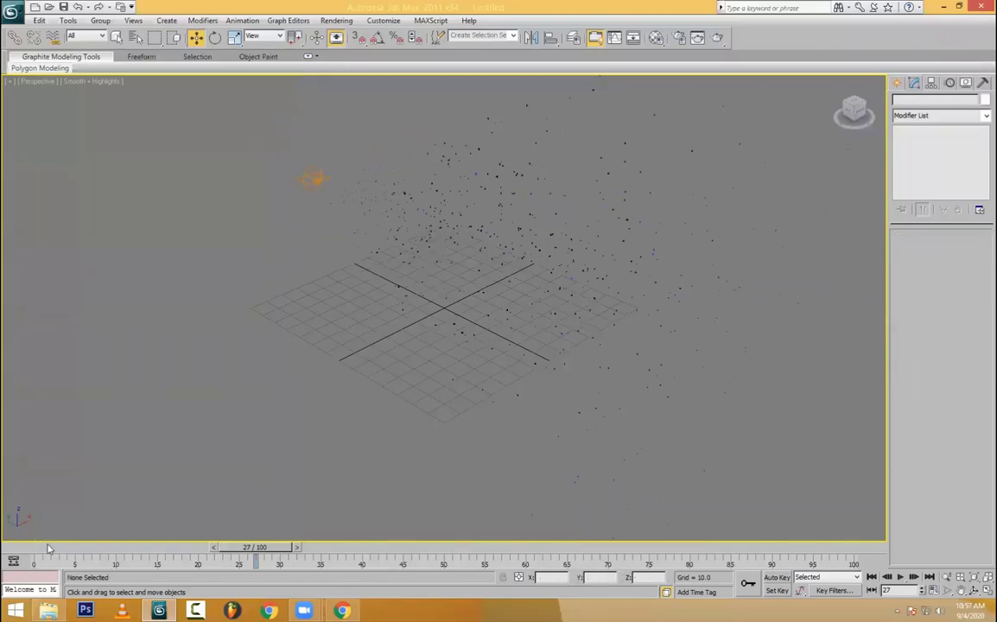
drag(47, 548, 232, 561)
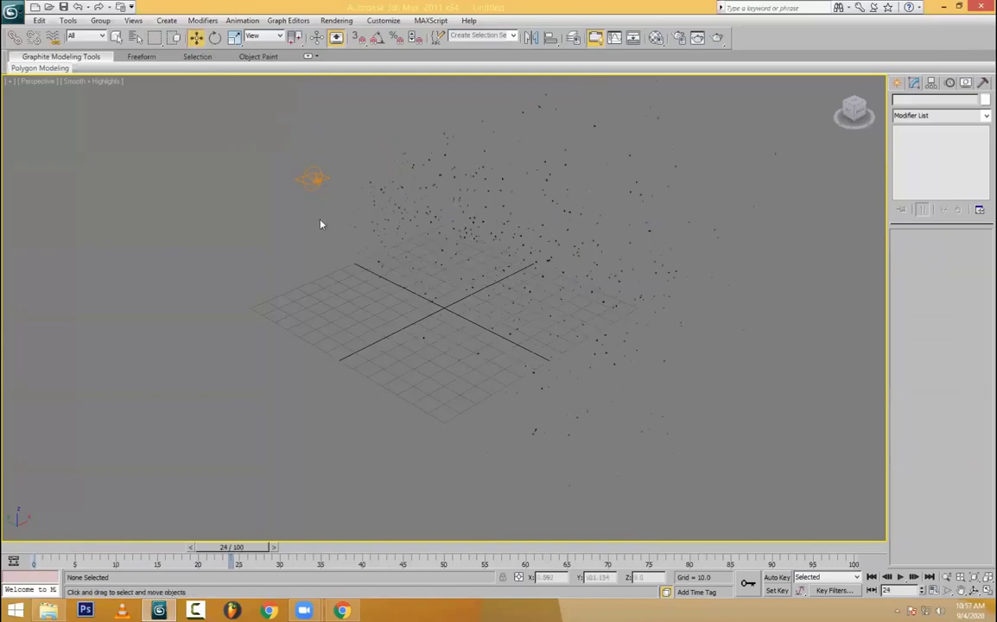
drag(345, 118, 521, 263)
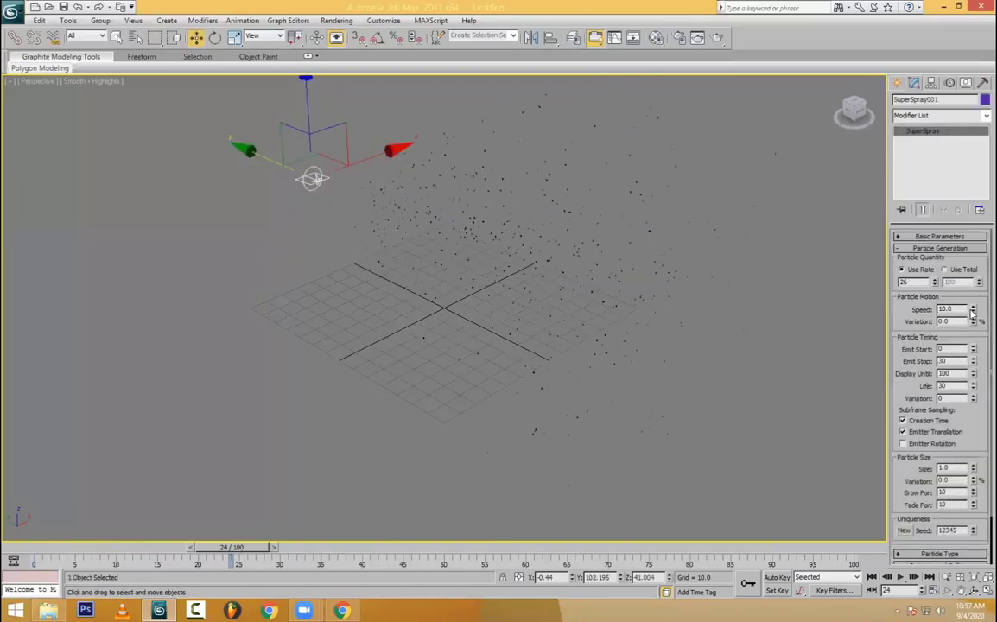
- Set the Super Spray's particle speed to 4.1 and scrub the animation to frame 43 to check it
drag(972, 311, 975, 350)
drag(250, 549, 303, 594)
key(w)
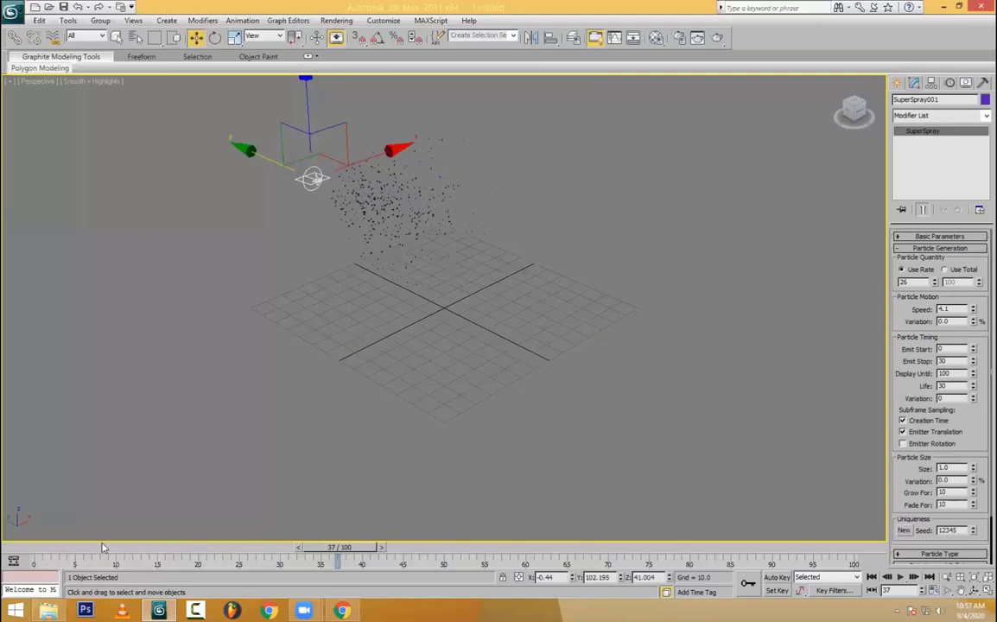
mouse_move(102, 547)
mouse_down()
mouse_move(39, 547)
mouse_move(510, 557)
mouse_move(363, 557)
mouse_move(395, 564)
mouse_up()
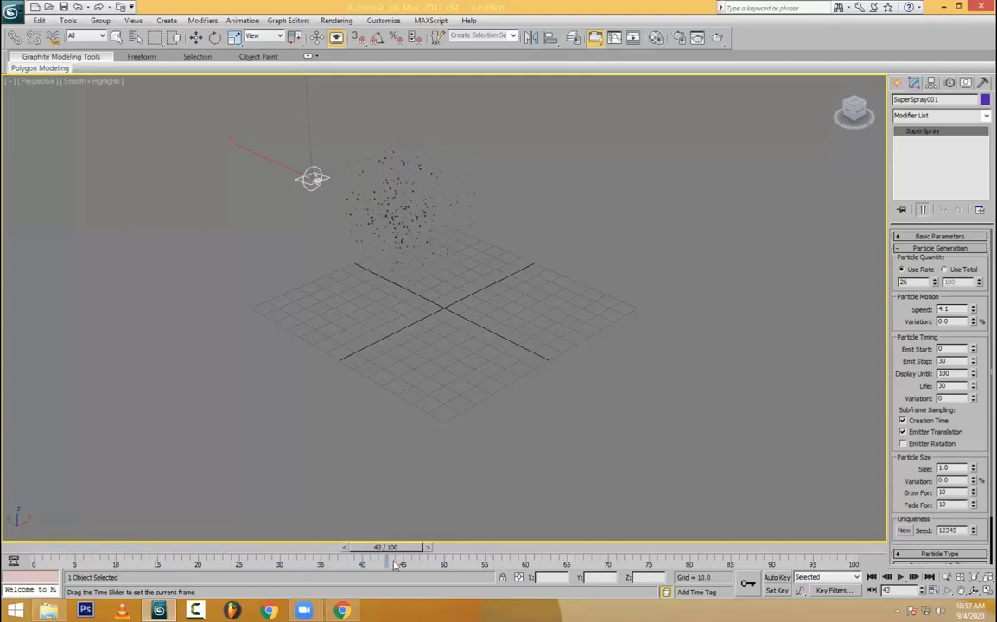
key(w)
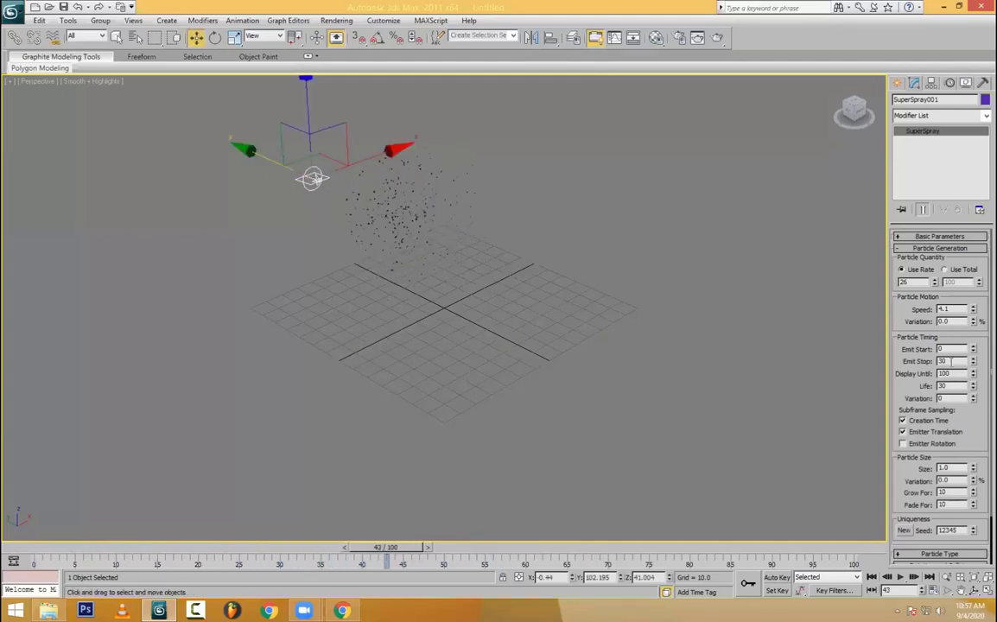
- Set the Super Spray's Emit Stop to 100 and scrub the animation to frame 57
drag(949, 361, 929, 367)
text(100)
key(Return)
drag(53, 551, 493, 548)
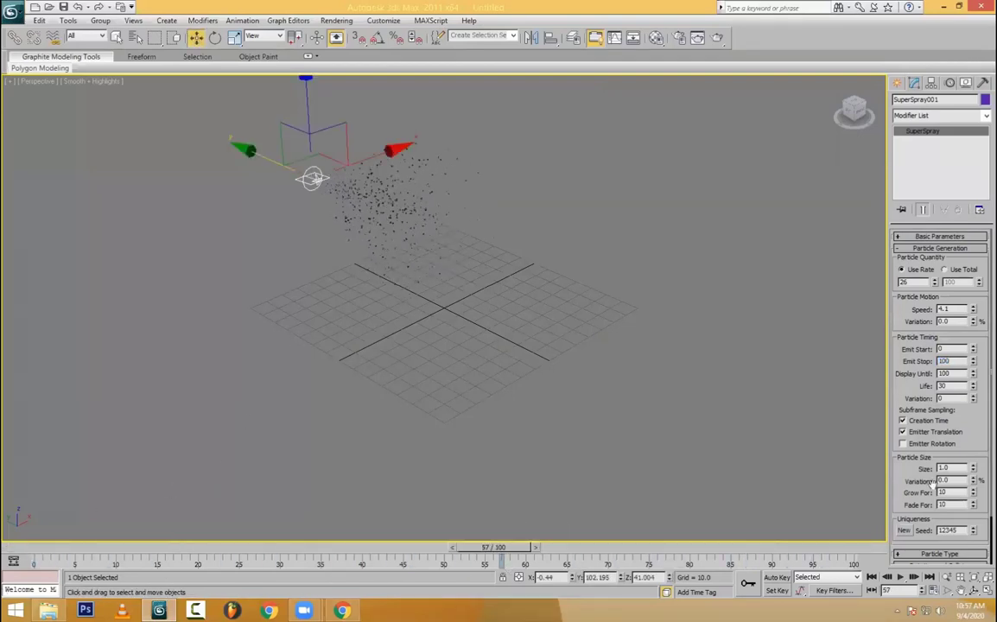
- Enter 100 for Display Until, try a particle Life of 50, and scrub the animation to frame 81
click(941, 349)
click(946, 372)
drag(958, 373, 879, 379)
text(0)
text(100)
key(Return)
click(972, 383)
drag(973, 386, 983, 190)
mouse_move(33, 550)
mouse_down()
mouse_move(535, 557)
mouse_move(843, 575)
mouse_move(698, 571)
mouse_up()
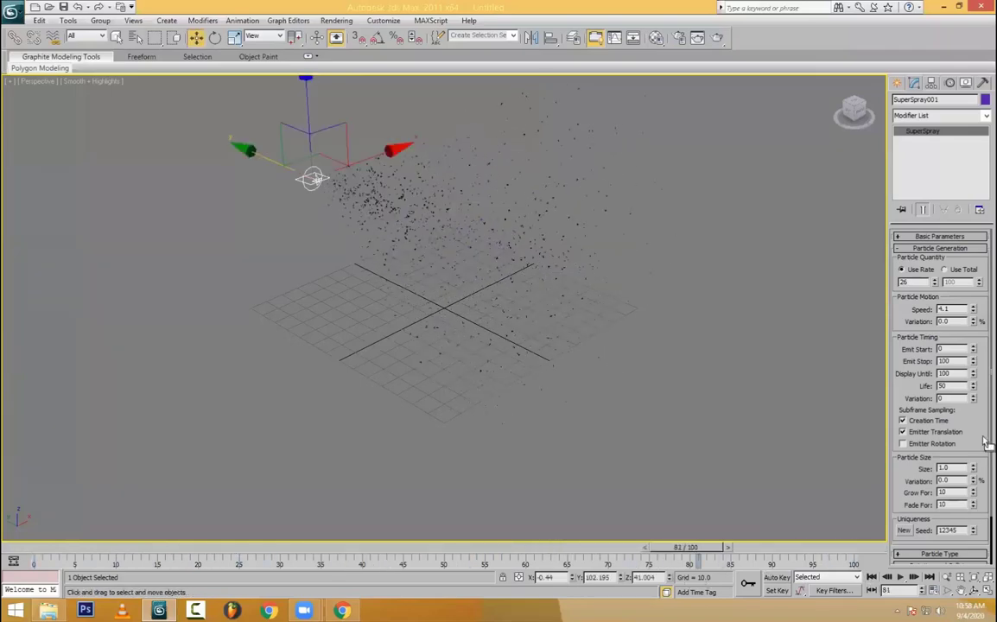
- Try a particle Life of 13 and scrub the animation to see how soon the particles die
drag(973, 387, 963, 586)
mouse_move(964, 9)
mouse_down()
mouse_move(950, 113)
mouse_move(935, 118)
mouse_up()
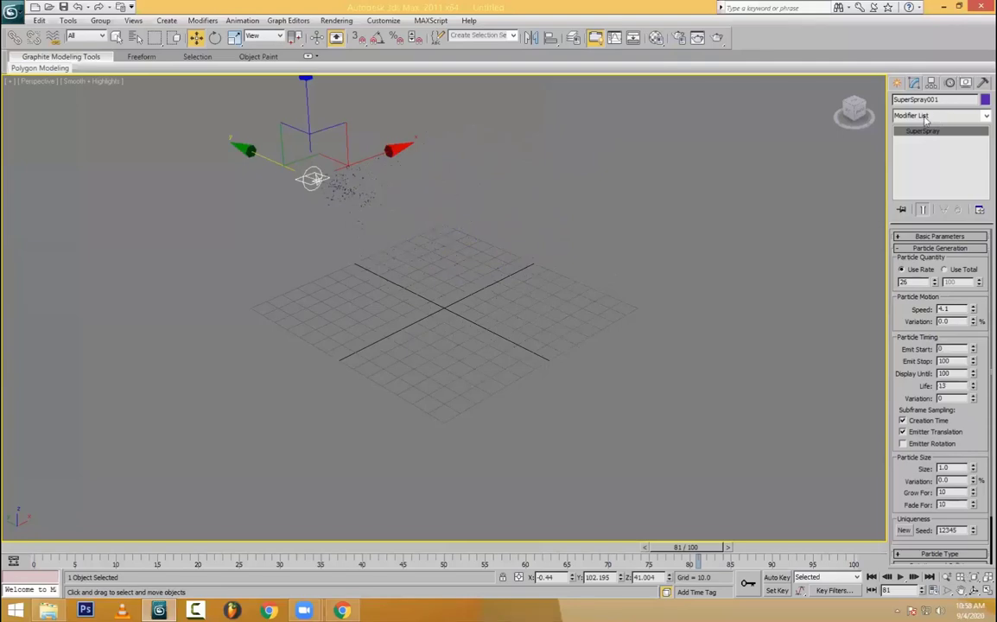
drag(39, 547, 630, 589)
key(w)
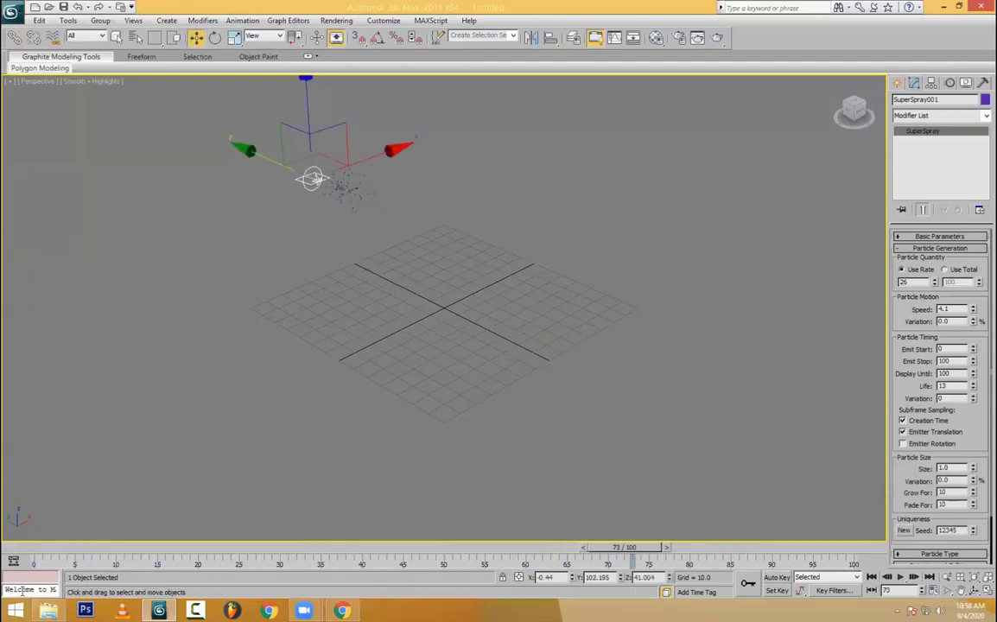
key(q)
drag(624, 547, 521, 590)
key(w)
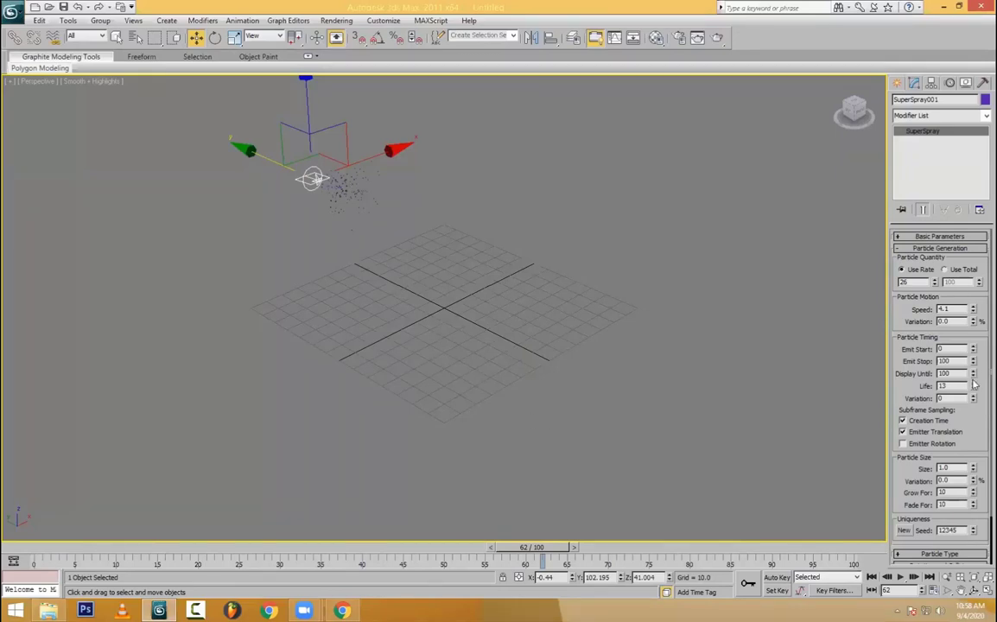
- Set the particle Life to 33 and the particle size to 5.82, and check the stream at frame 57
drag(974, 387, 973, 372)
drag(985, 138, 976, 307)
scroll(927, 388, down, 2)
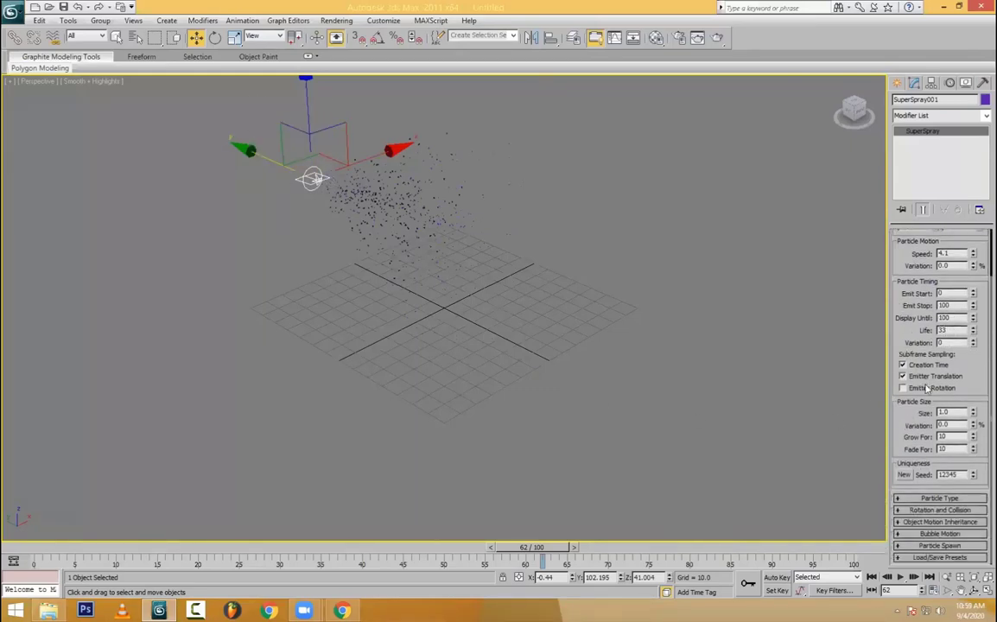
drag(974, 414, 985, 131)
drag(66, 550, 492, 594)
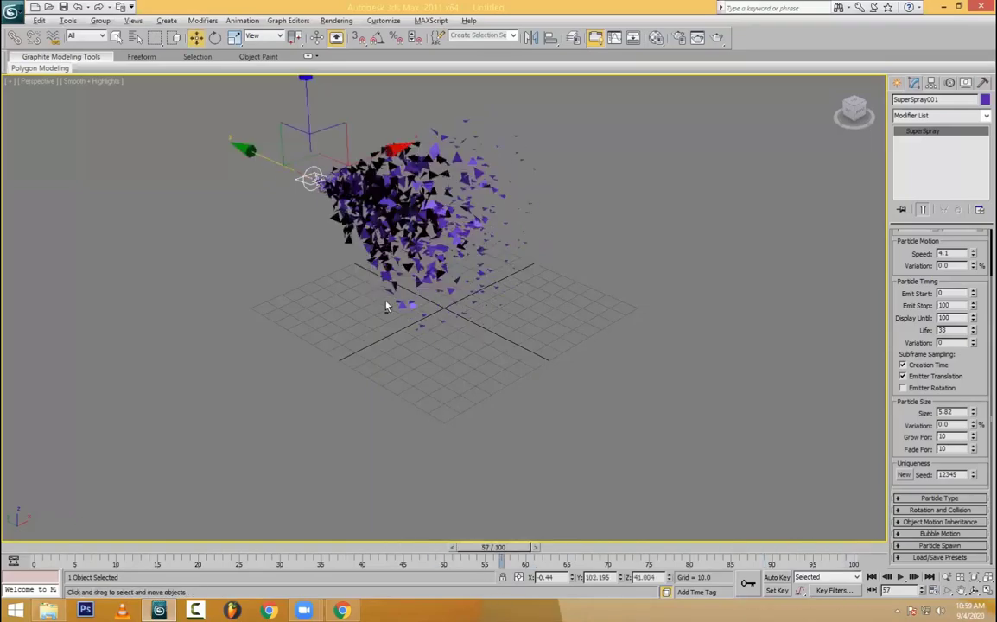
- Set the particles' Grow For to 0 and Fade For to 29 so they start full size and shrink gradually
alt+middle_drag(386, 305, 458, 263)
scroll(457, 257, up, 5)
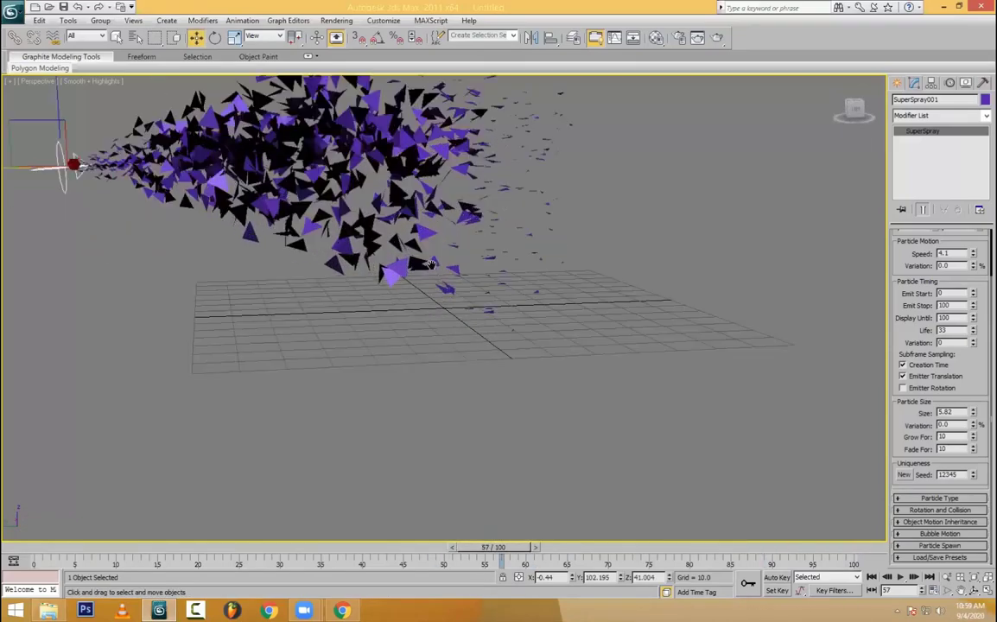
middle_drag(117, 188, 207, 260)
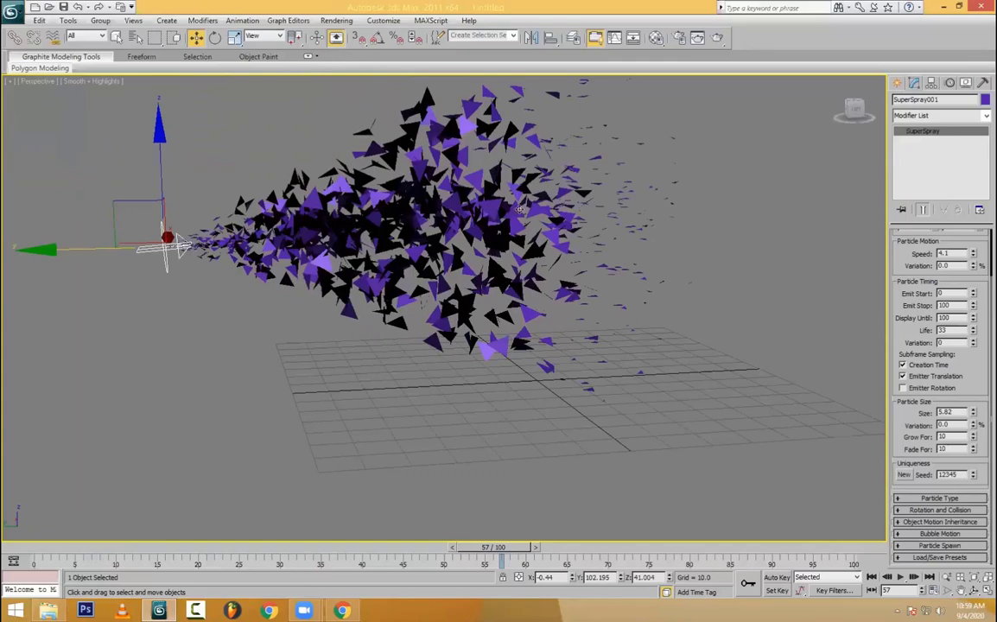
alt+middle_drag(683, 227, 553, 259)
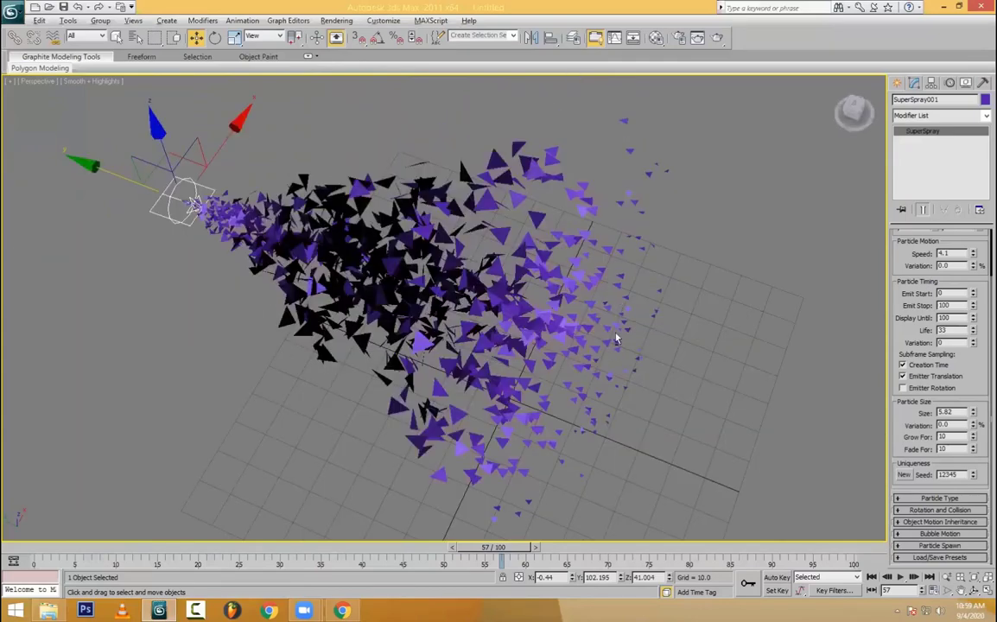
alt+middle_drag(563, 313, 577, 316)
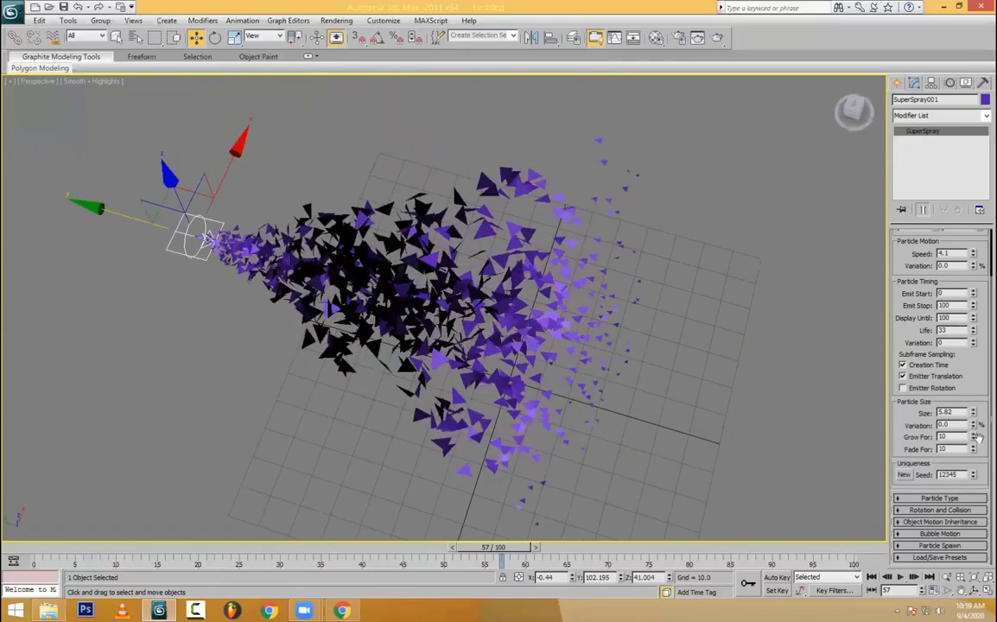
click(923, 449)
right_click(973, 439)
right_click(973, 451)
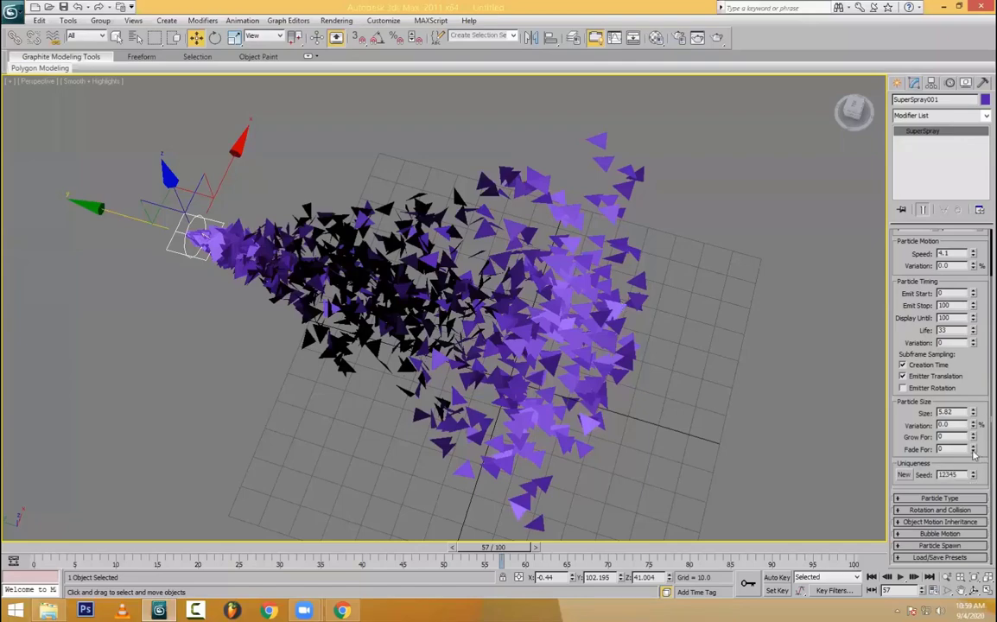
drag(974, 448, 985, 117)
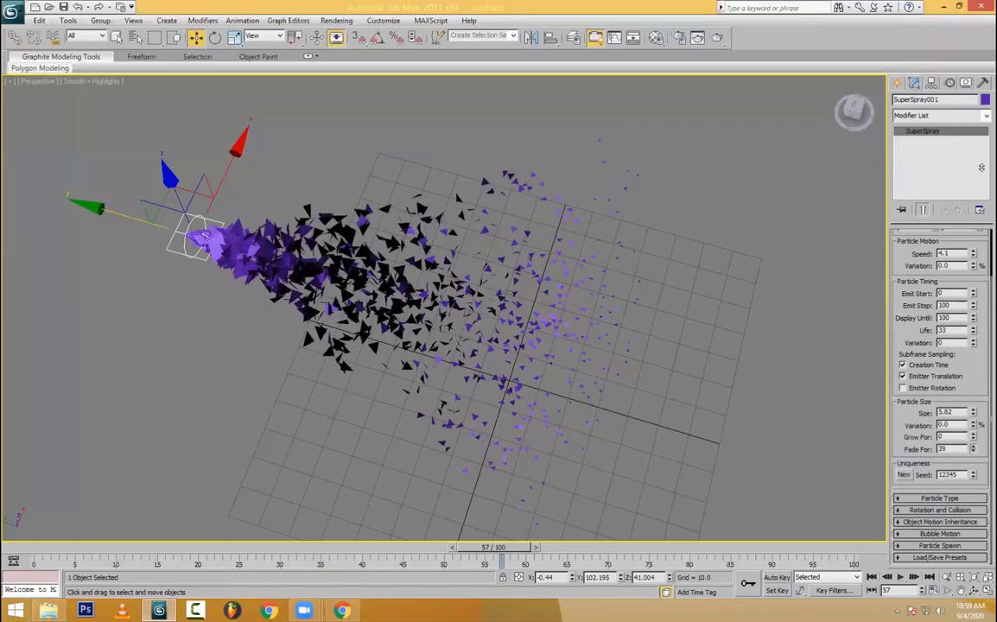
- Scrub the animation to frame 66 and examine the shrinking particle stream from several angles
drag(30, 557, 307, 548)
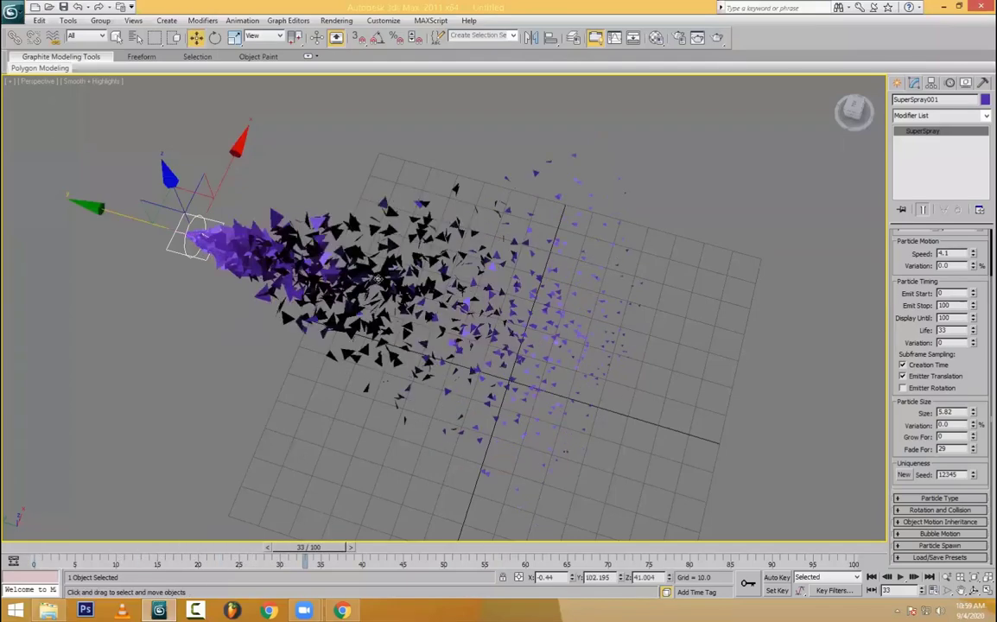
mouse_move(303, 555)
mouse_down()
mouse_move(62, 548)
mouse_move(570, 547)
mouse_up()
mouse_move(743, 583)
mouse_down()
mouse_move(842, 548)
mouse_move(48, 547)
mouse_up()
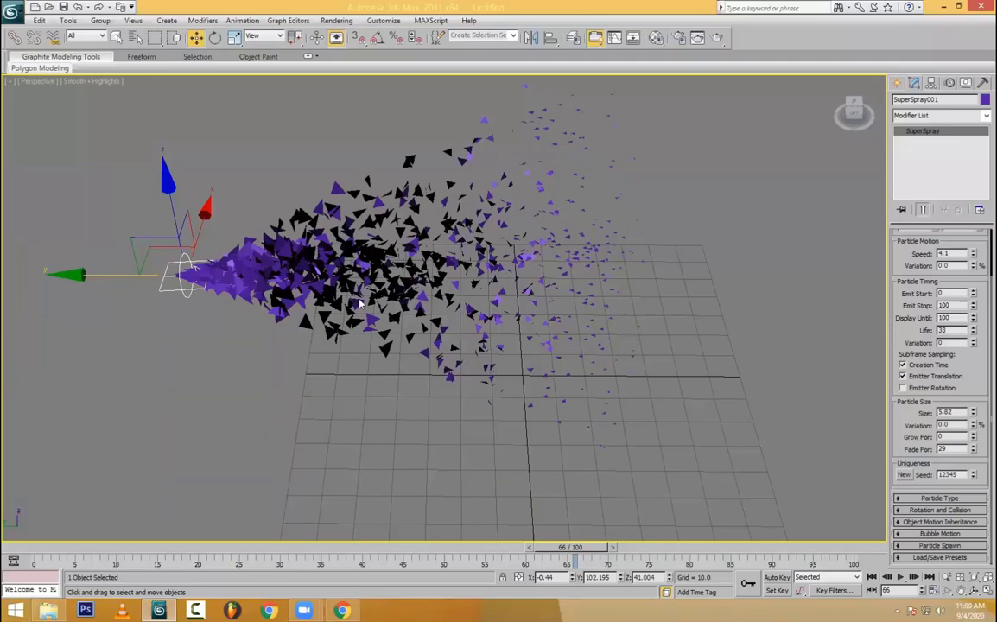
mouse_move(451, 286)
alt+middle_down()
mouse_move(404, 263)
mouse_move(513, 237)
mouse_move(583, 373)
alt+middle_up()
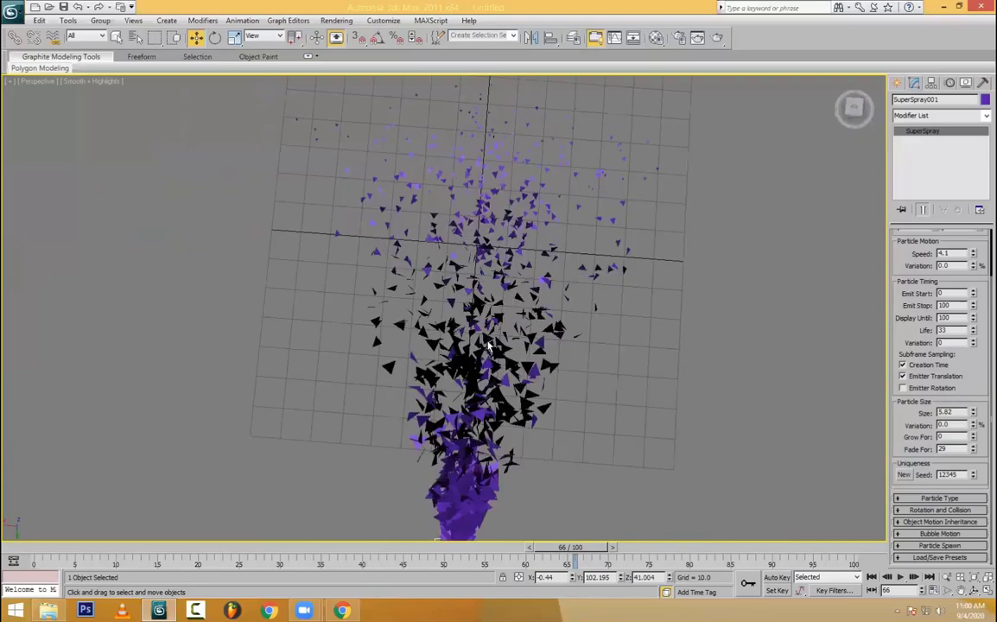
alt+middle_drag(489, 346, 481, 363)
alt+middle_drag(412, 264, 495, 298)
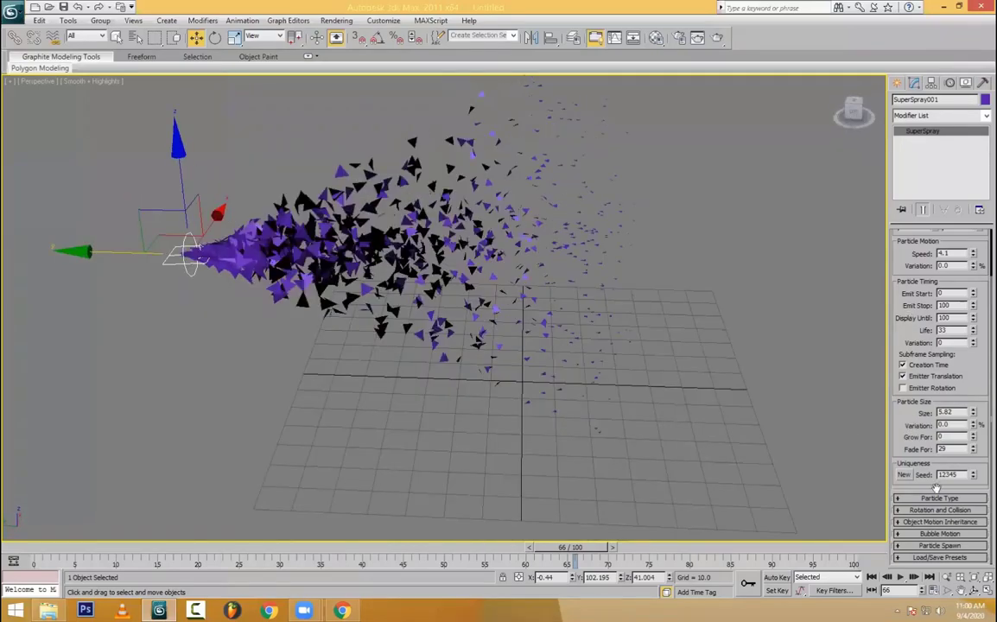
- Open the Particle Type settings, set the standard particles to Special, and inspect their shape up close
drag(913, 260, 916, 278)
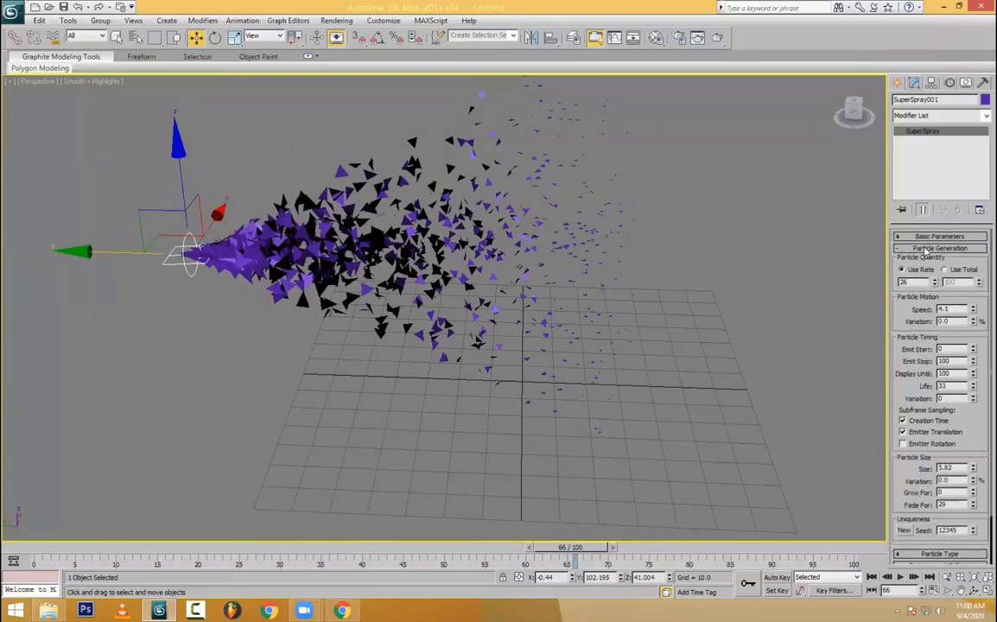
click(927, 249)
click(931, 262)
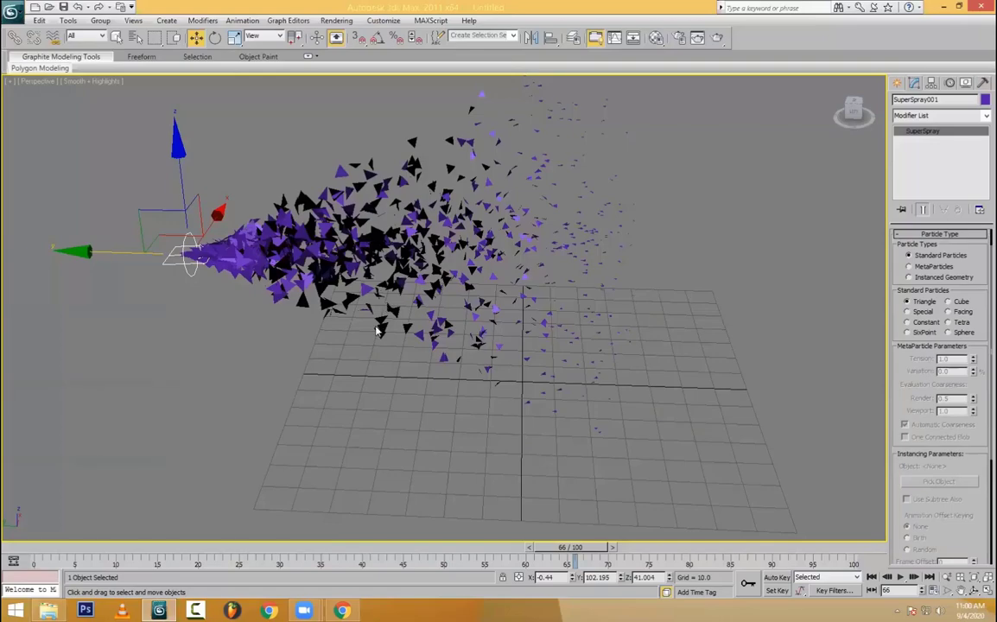
click(911, 312)
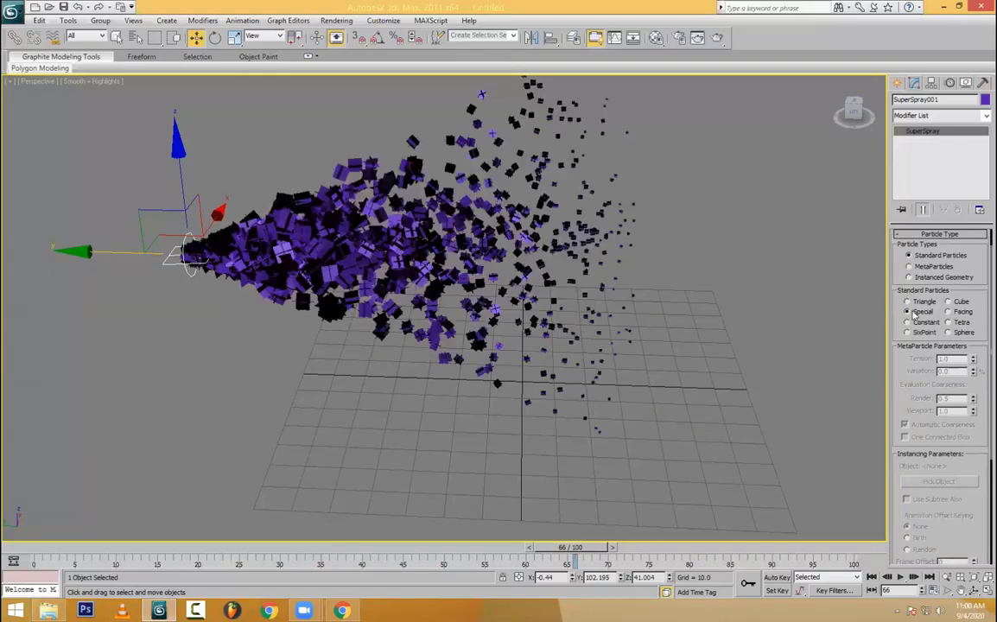
alt+middle_drag(362, 298, 369, 240)
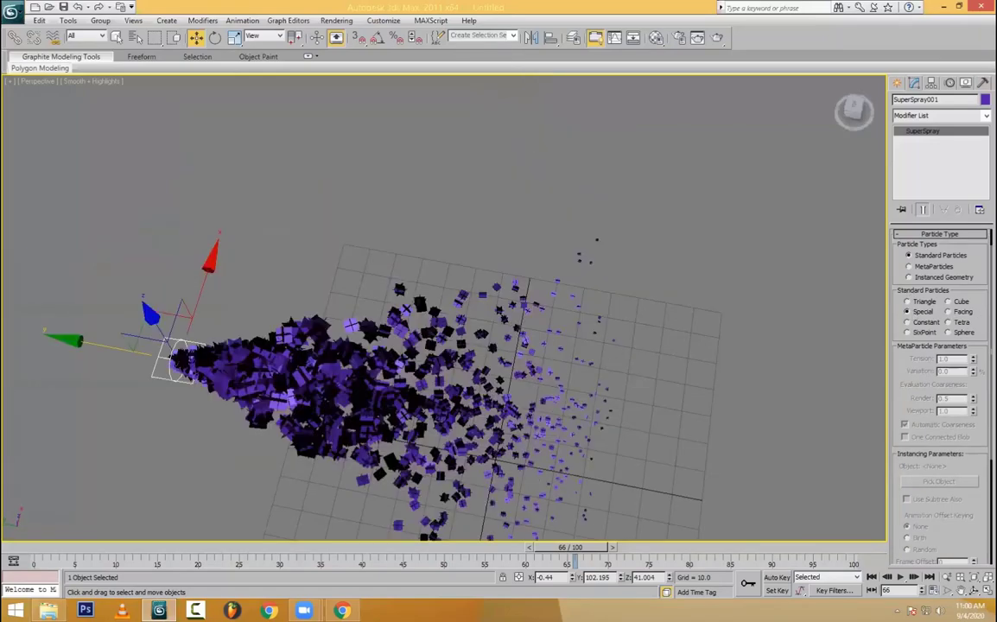
scroll(371, 242, up, 5)
middle_drag(509, 156, 560, 128)
key(shift+z)
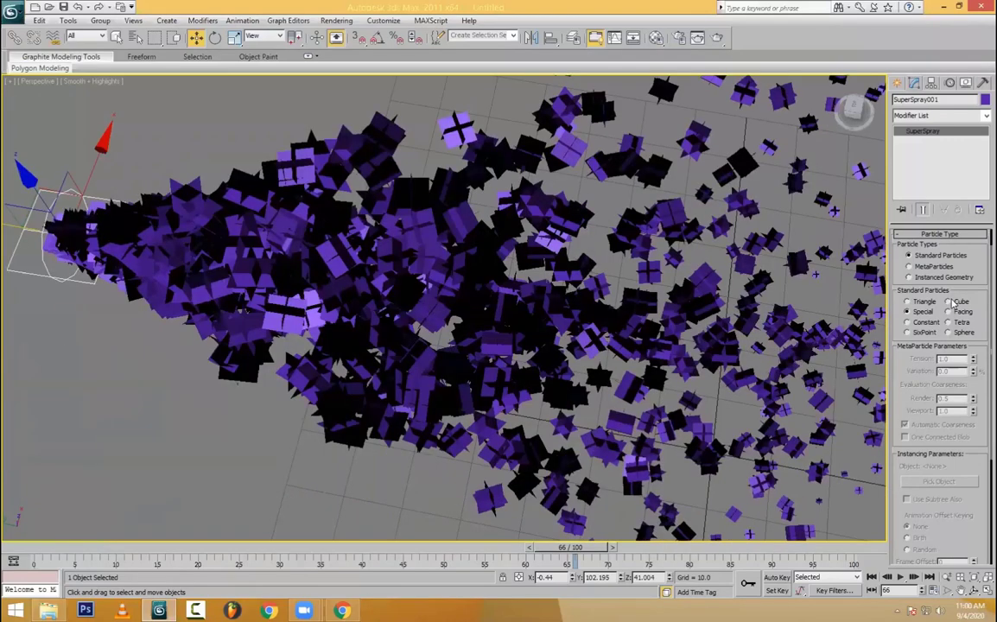
- Try the Constant and Cube shapes for the standard particles, and switch them to Tetra
click(907, 334)
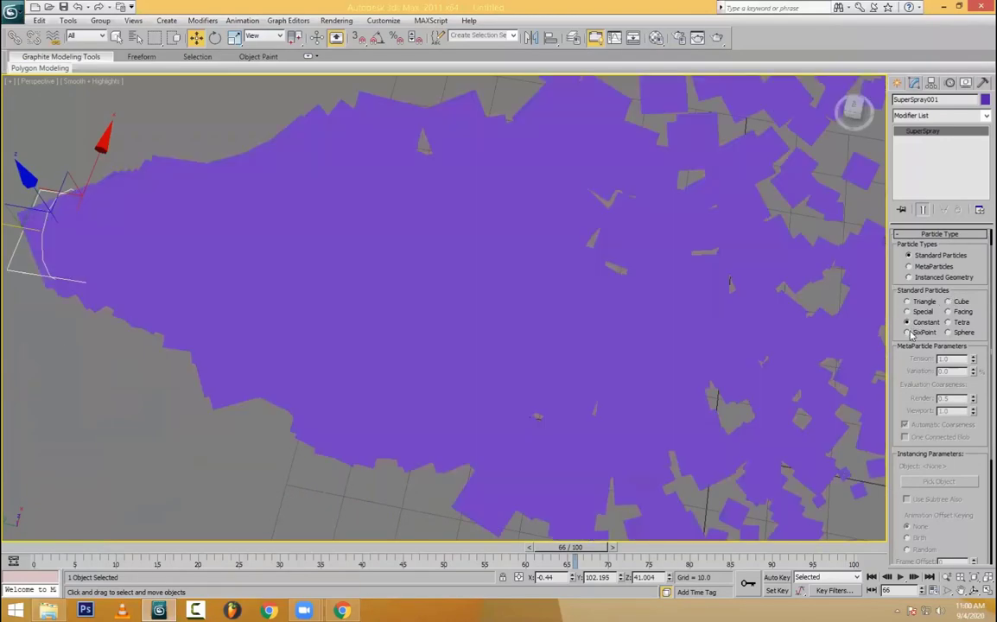
click(957, 302)
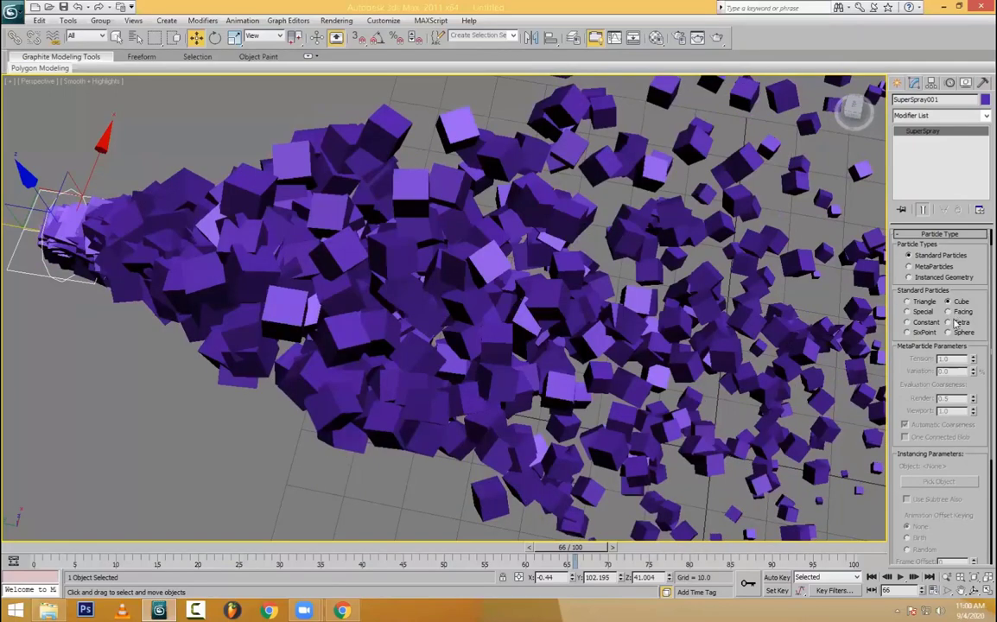
click(951, 322)
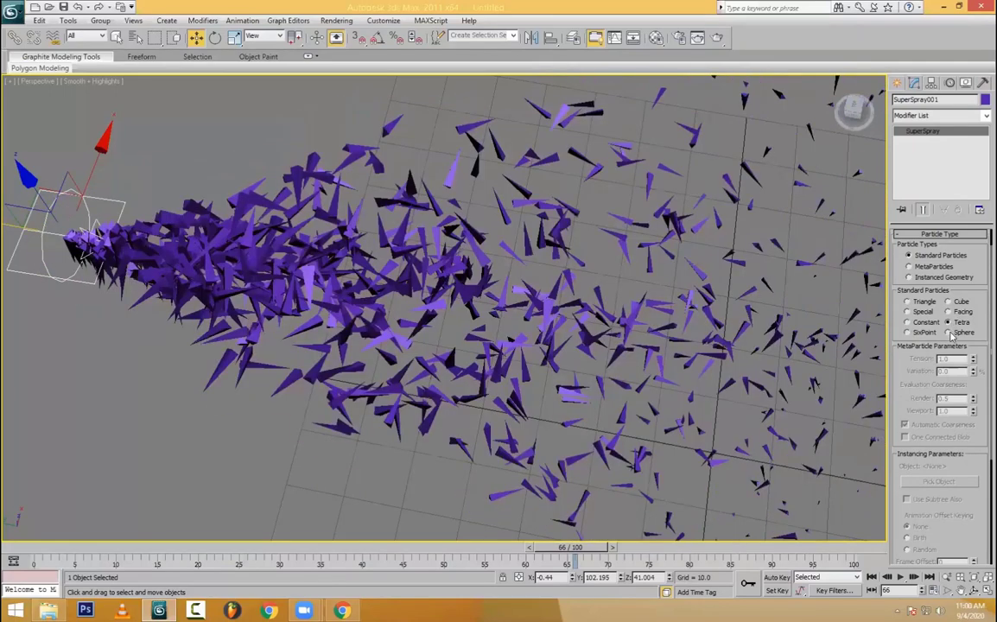
- Switch the standard particles to Sphere and scrub the animation to frame 48 to check the stream
click(948, 333)
alt+middle_drag(487, 127, 524, 188)
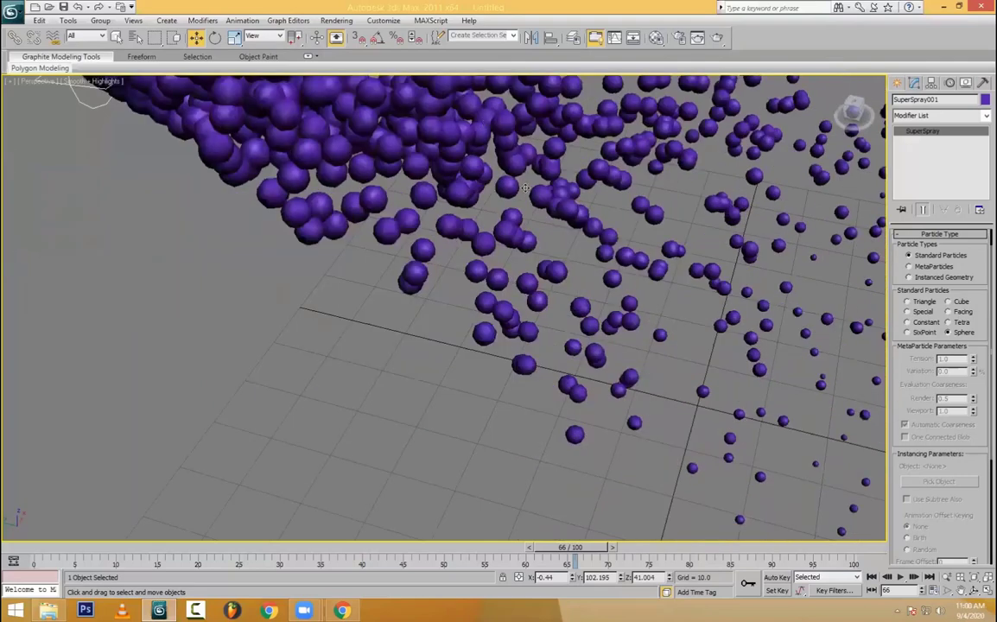
scroll(461, 209, down, 5)
alt+middle_drag(448, 220, 437, 221)
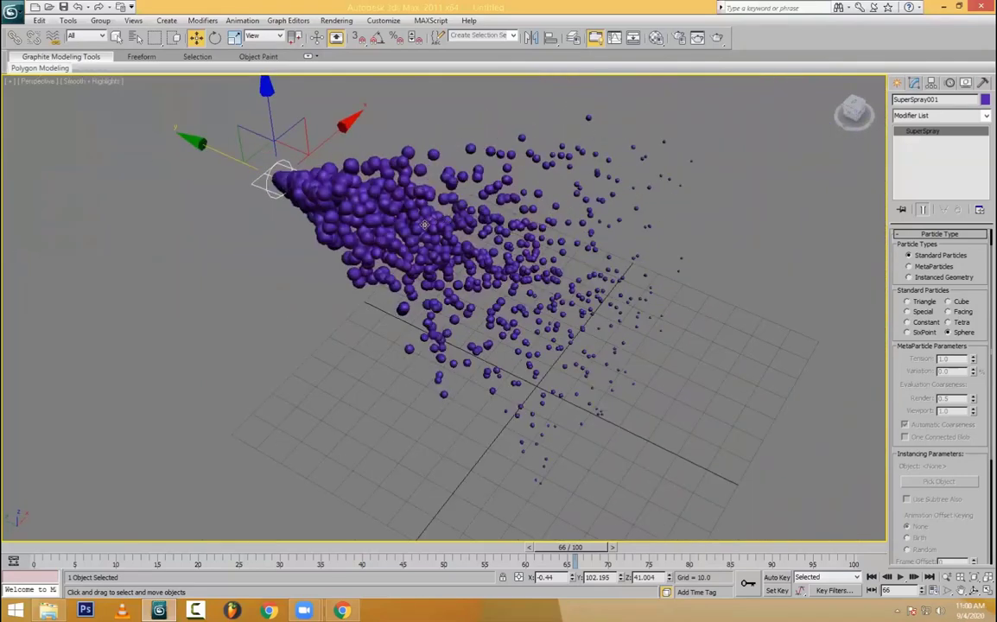
drag(45, 550, 429, 566)
key(w)
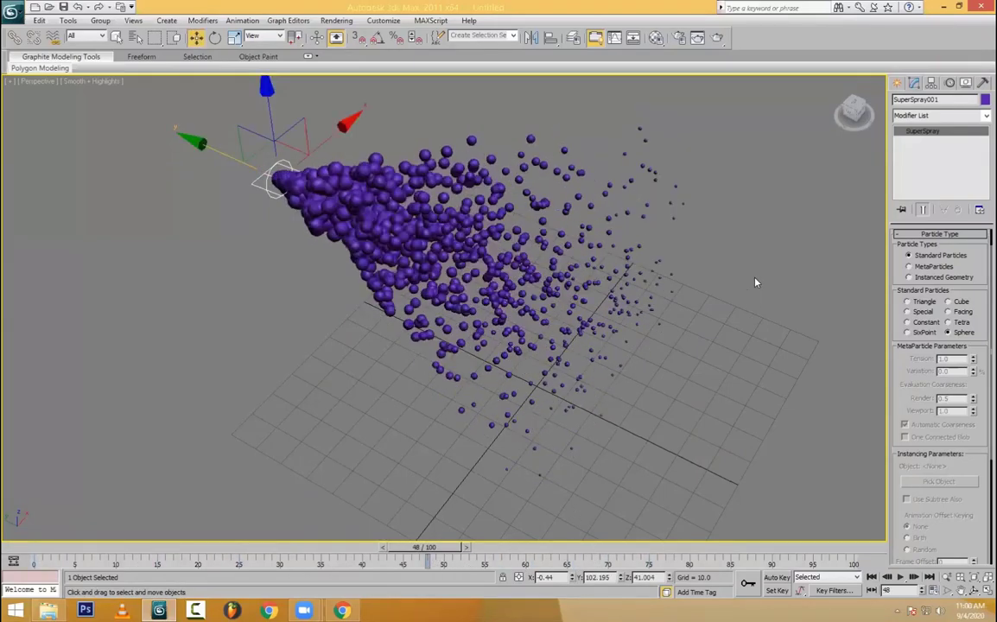
- Test render the particles with the white 01 - Default material, and assign the 02 - Default material instead
key(m)
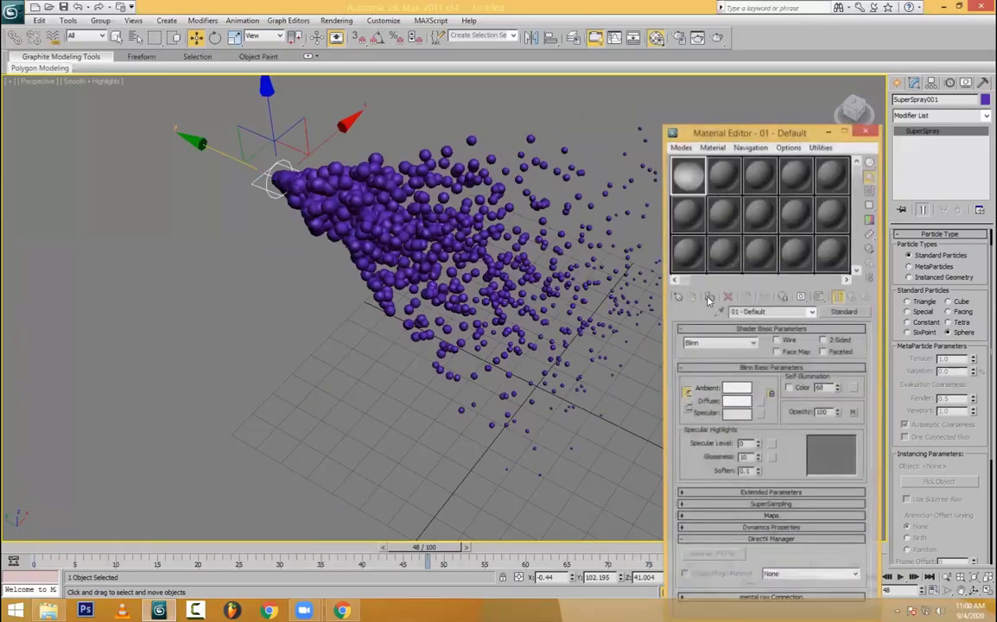
click(687, 181)
click(709, 297)
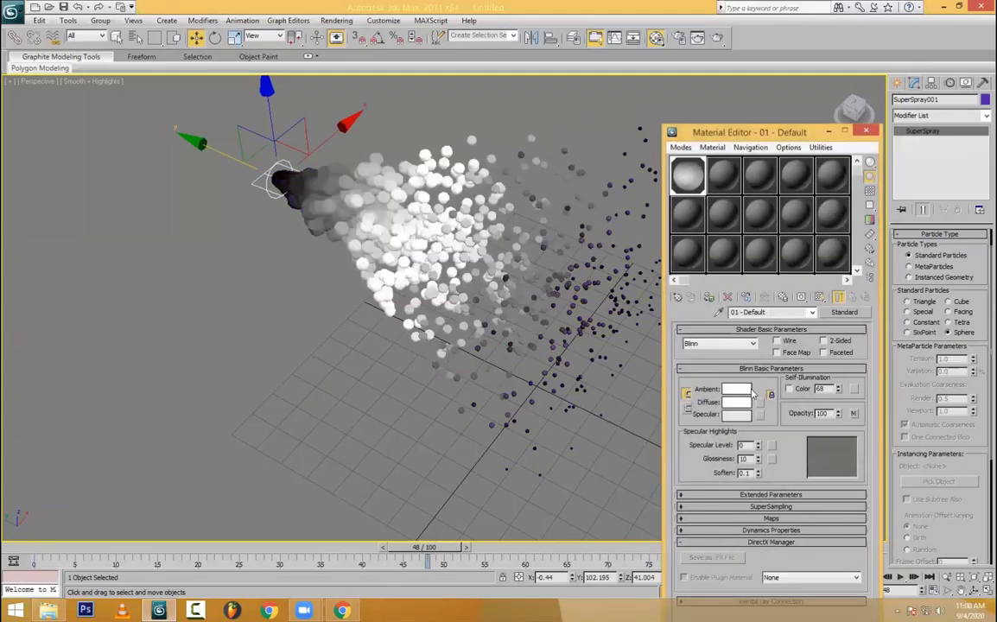
key(shift+q)
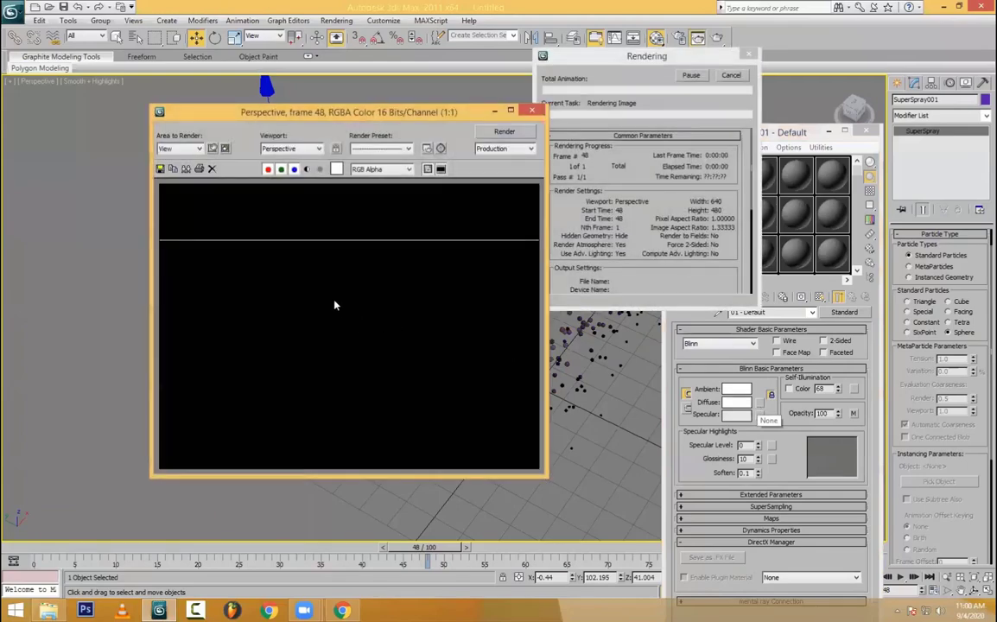
click(532, 112)
click(723, 176)
click(745, 297)
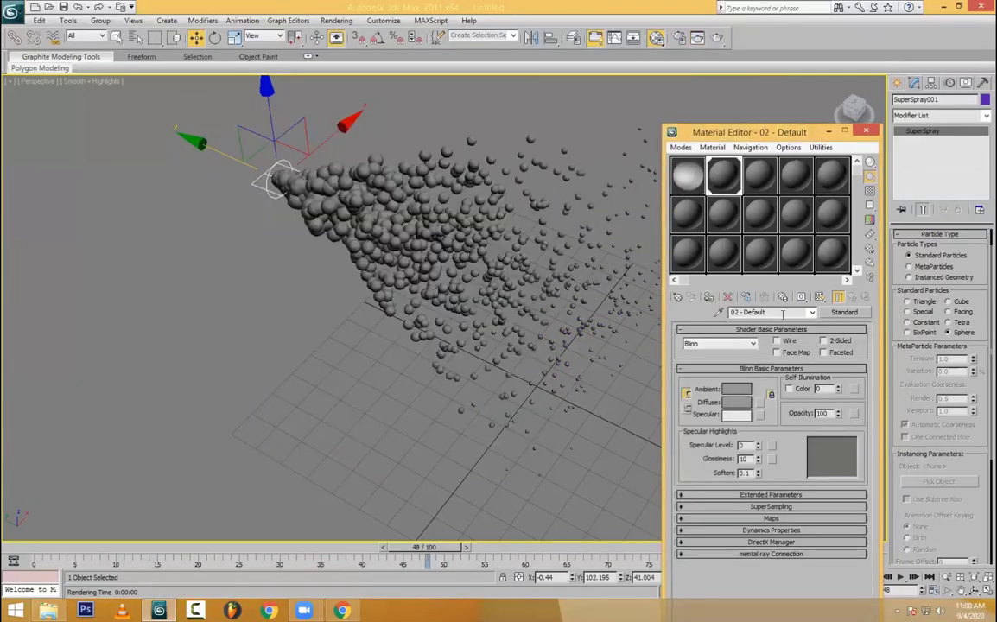
- Set the particle quantity to Use Total in the generation settings and test render frame 48
right_click(907, 284)
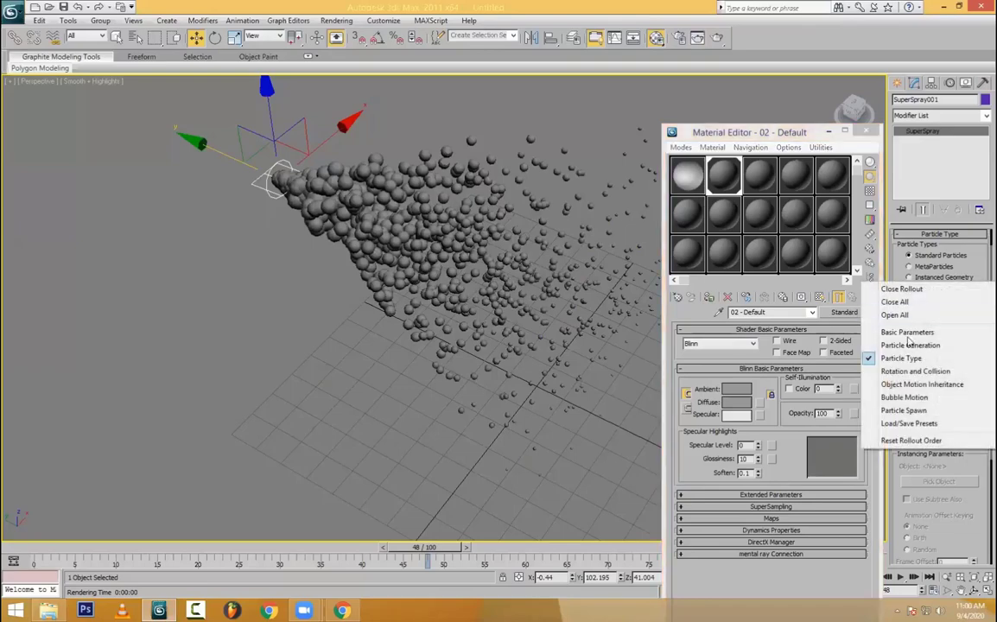
click(910, 345)
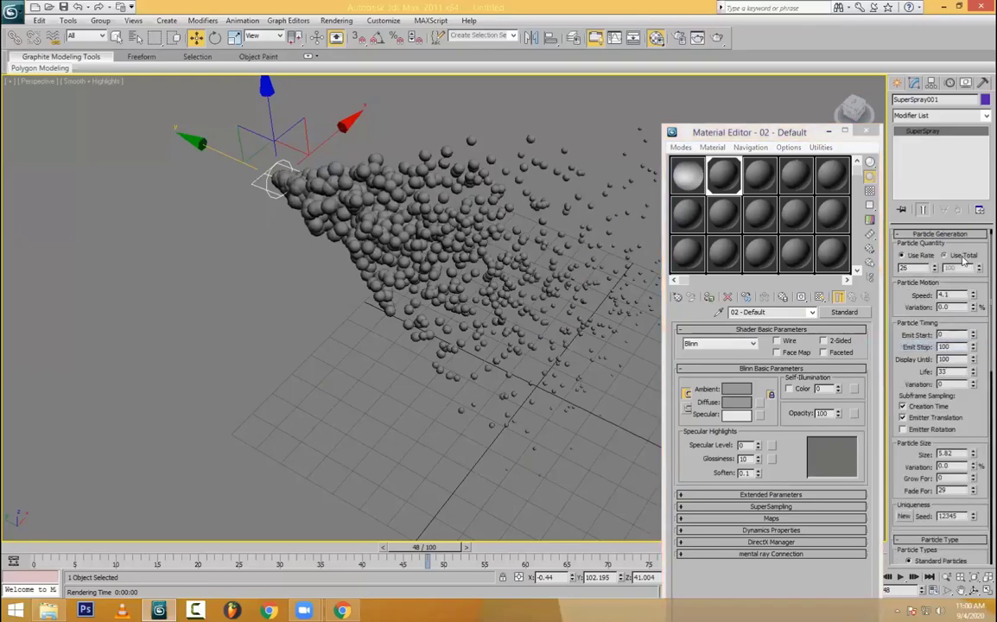
click(963, 258)
alt+middle_drag(450, 258, 487, 311)
key(shift+q)
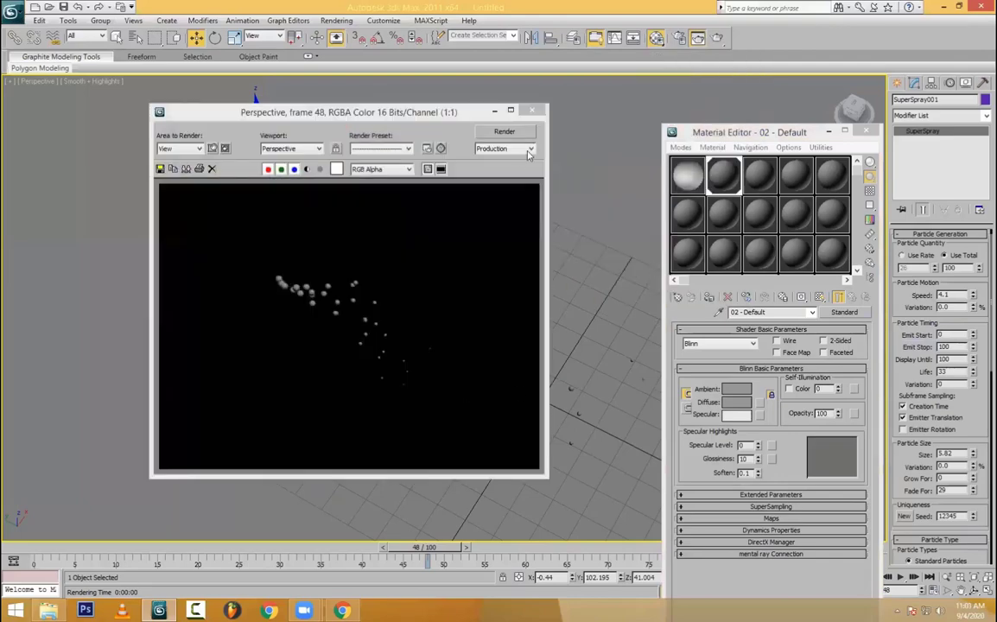
click(532, 113)
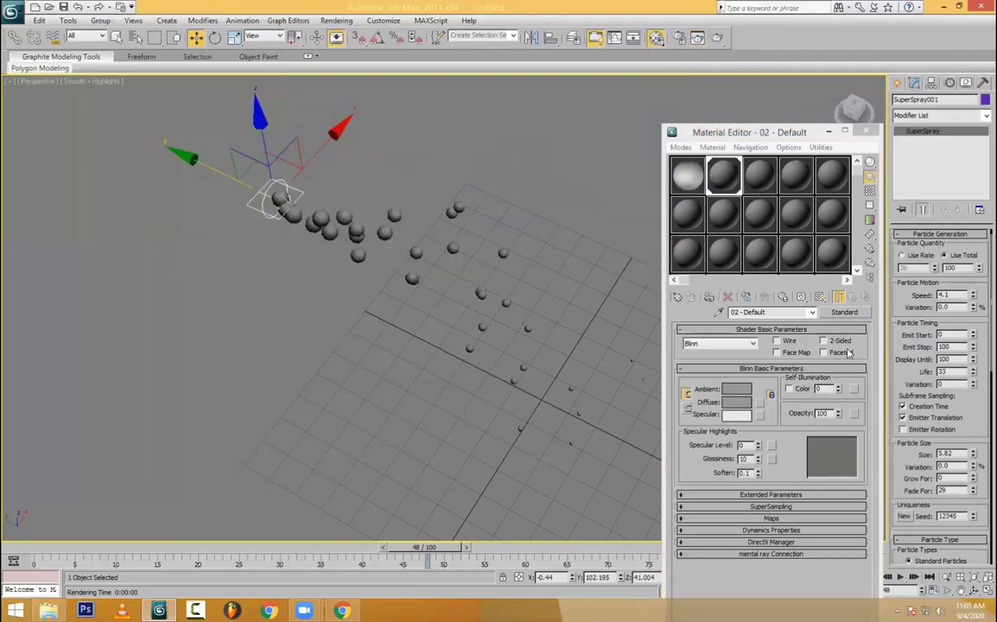
- Change the 02 - Default material to Raytrace and set its Transparency colour to white
click(844, 311)
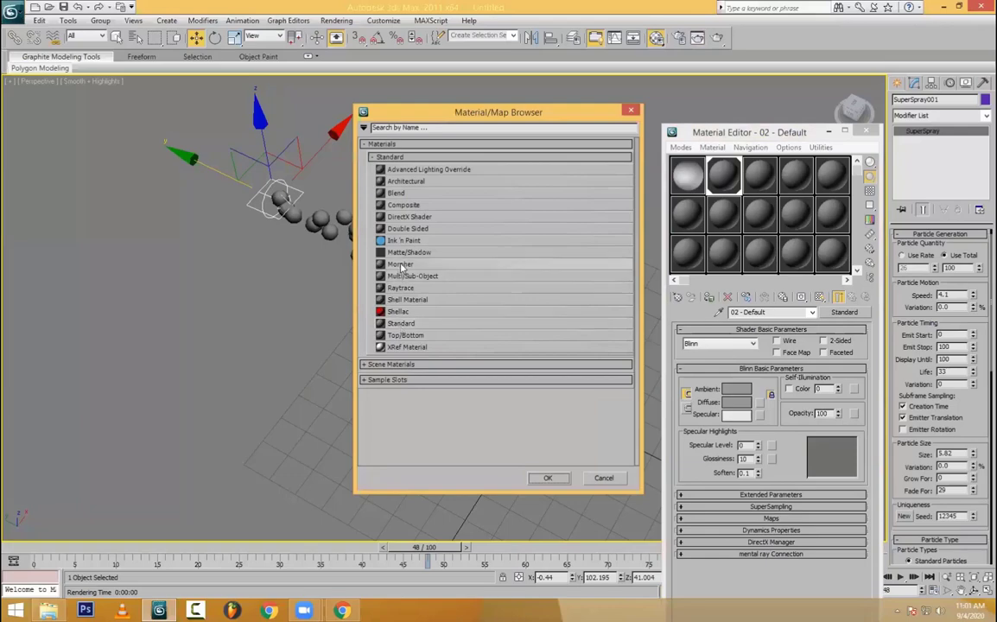
double_click(399, 287)
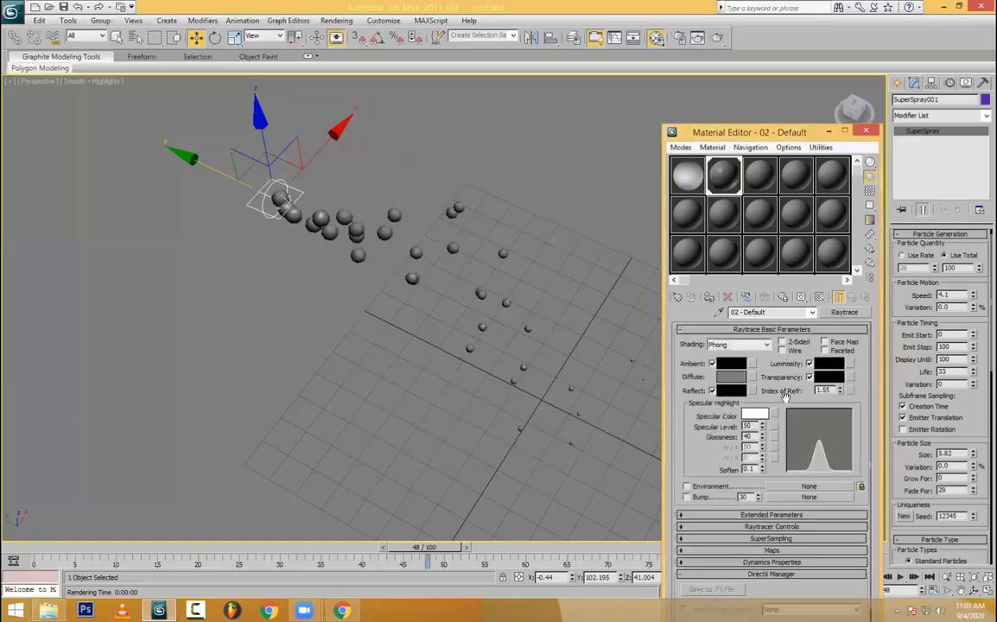
click(826, 379)
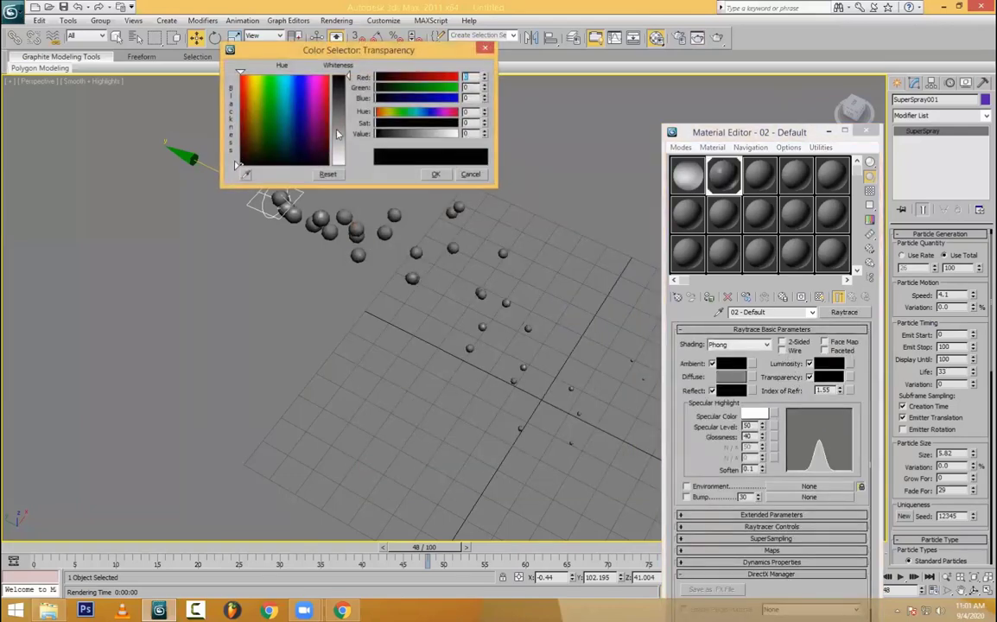
drag(340, 135, 389, 182)
click(436, 175)
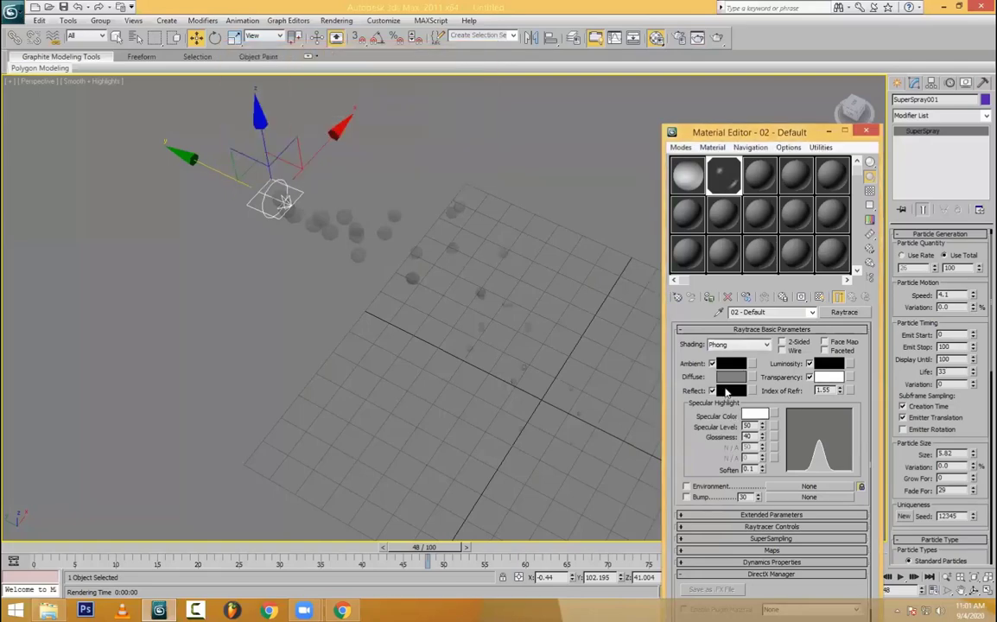
- Set the Raytrace material's Reflect colour to dark grey with value 52 and test render the particles
click(728, 391)
drag(339, 78, 338, 93)
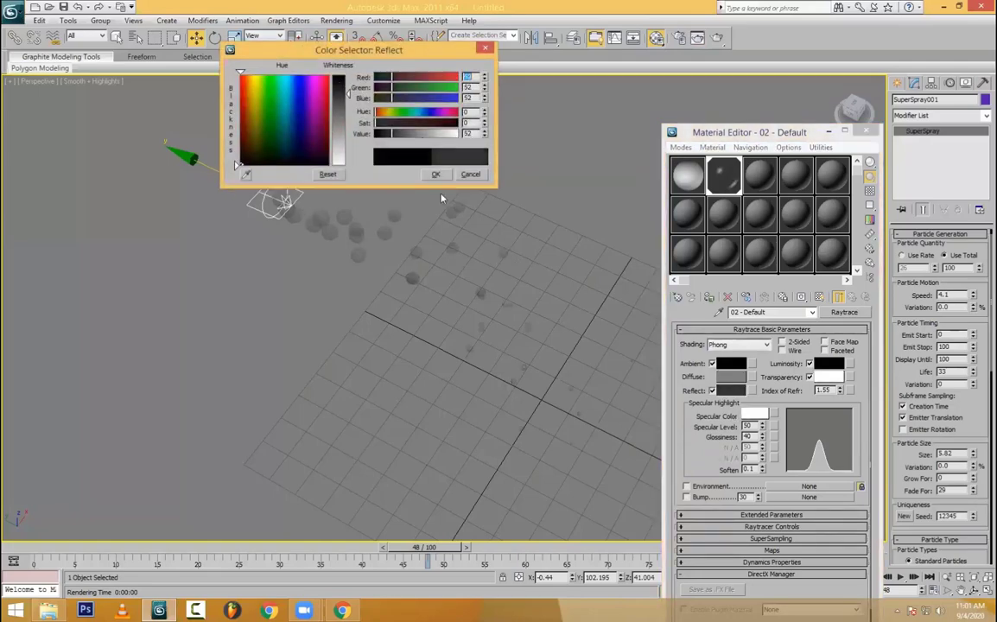
click(438, 175)
key(shift+q)
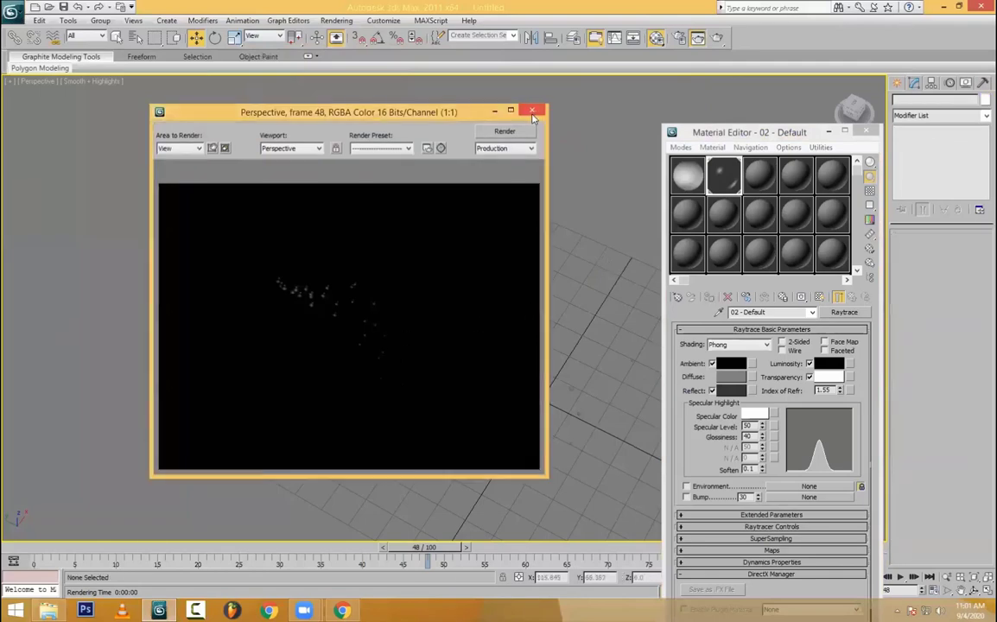
click(532, 111)
- Select the Super Spray emitter and rotate it so the particles are emitted upward
drag(216, 175, 372, 276)
alt+middle_drag(360, 227, 424, 265)
key(e)
drag(390, 200, 316, 125)
key(w)
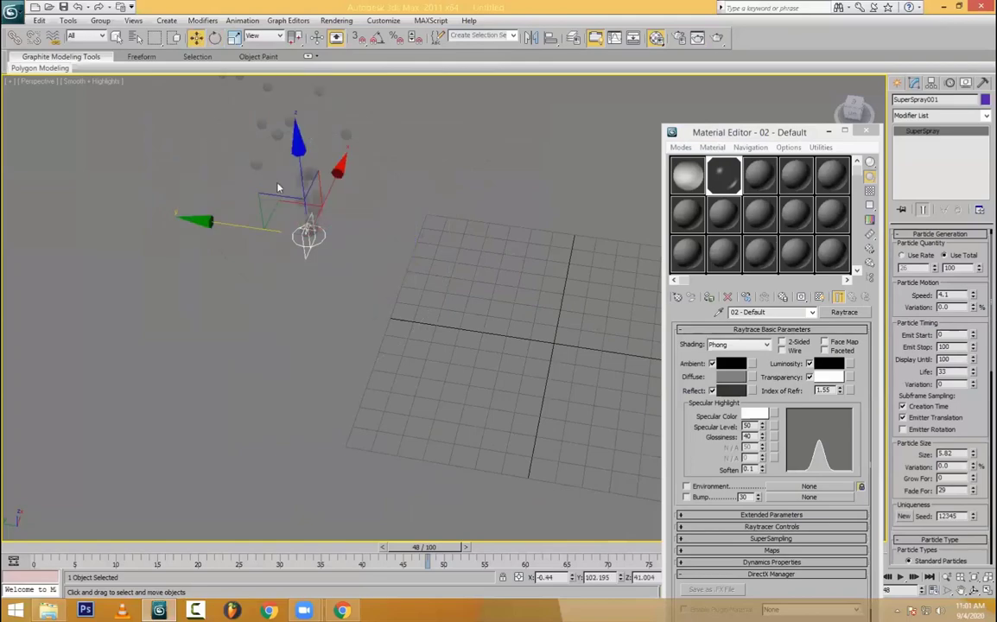
drag(322, 279, 323, 281)
- Try an Off Axis Spread of 180 degrees, reduce it to 70, and scrub the animation to check the emission
drag(912, 296, 961, 428)
click(940, 230)
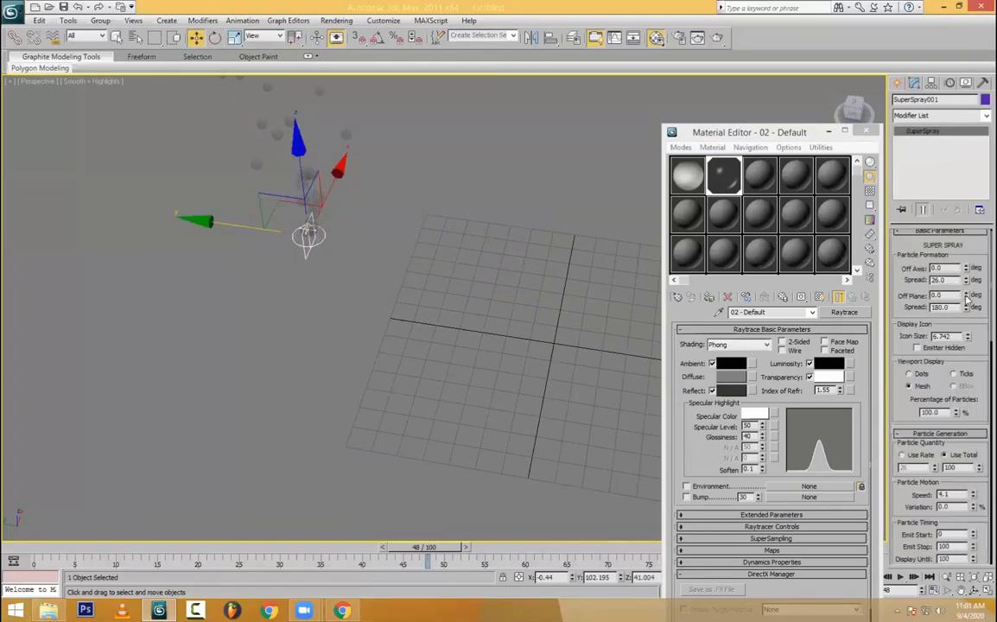
drag(965, 280, 952, 176)
alt+middle_drag(410, 246, 412, 324)
drag(179, 546, 386, 554)
key(w)
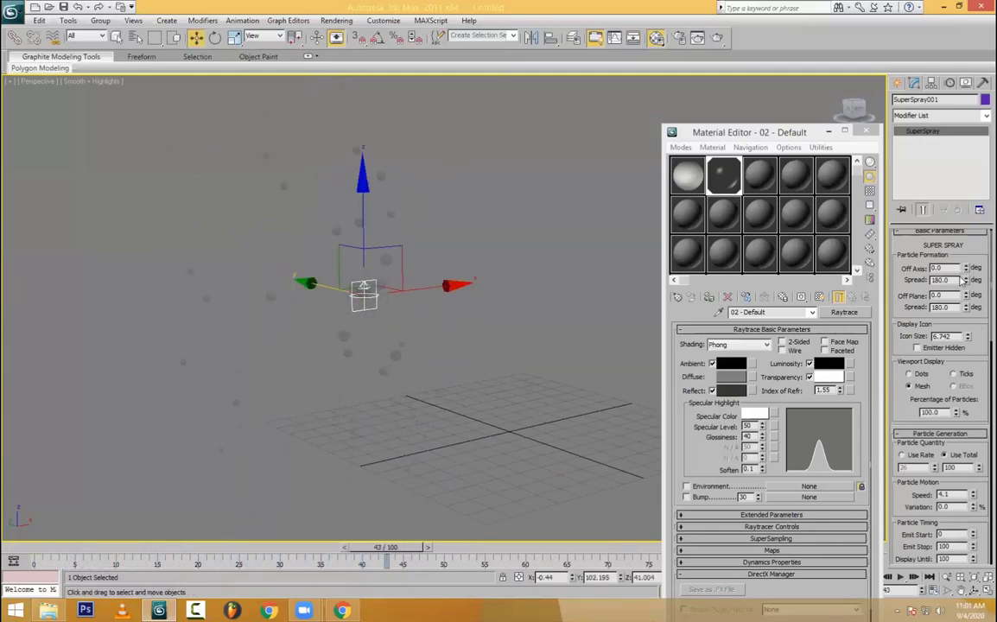
drag(967, 281, 967, 343)
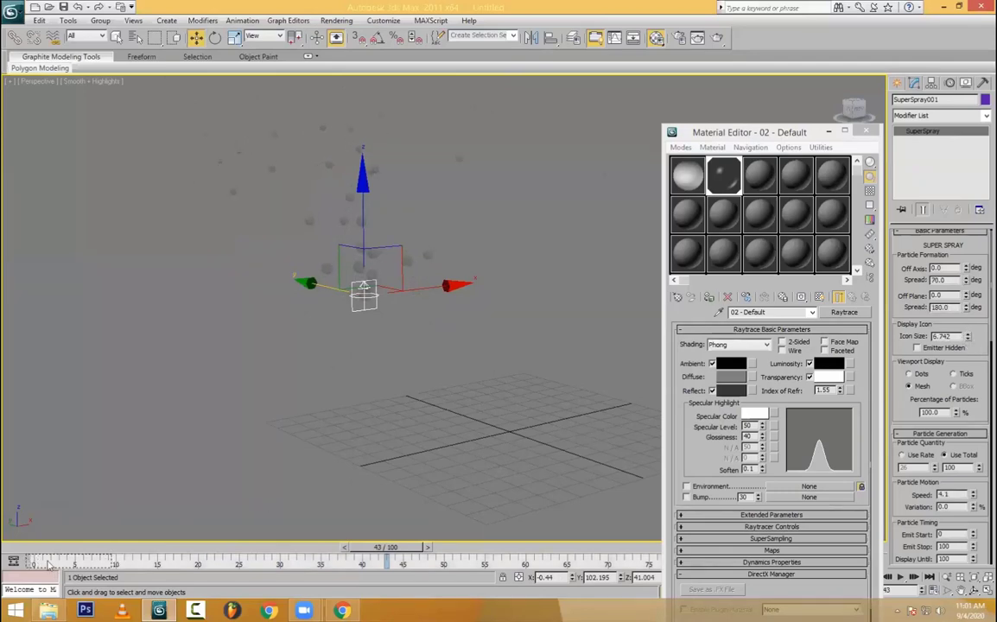
drag(55, 547, 437, 546)
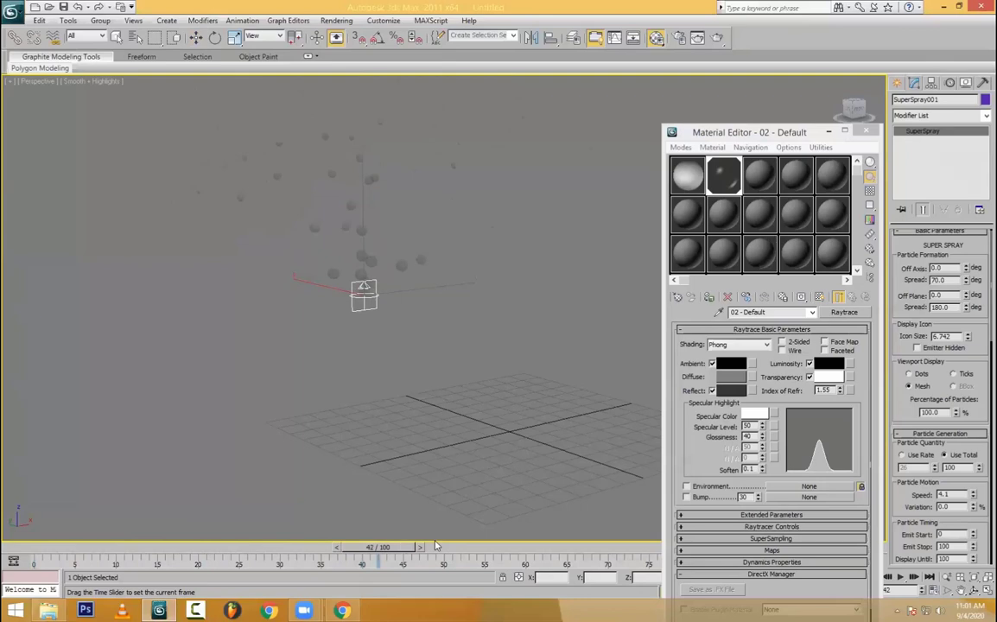
- Draw an L-shaped line in the Front view as a glass half-profile, ending its base at the emitter's centre
click(826, 131)
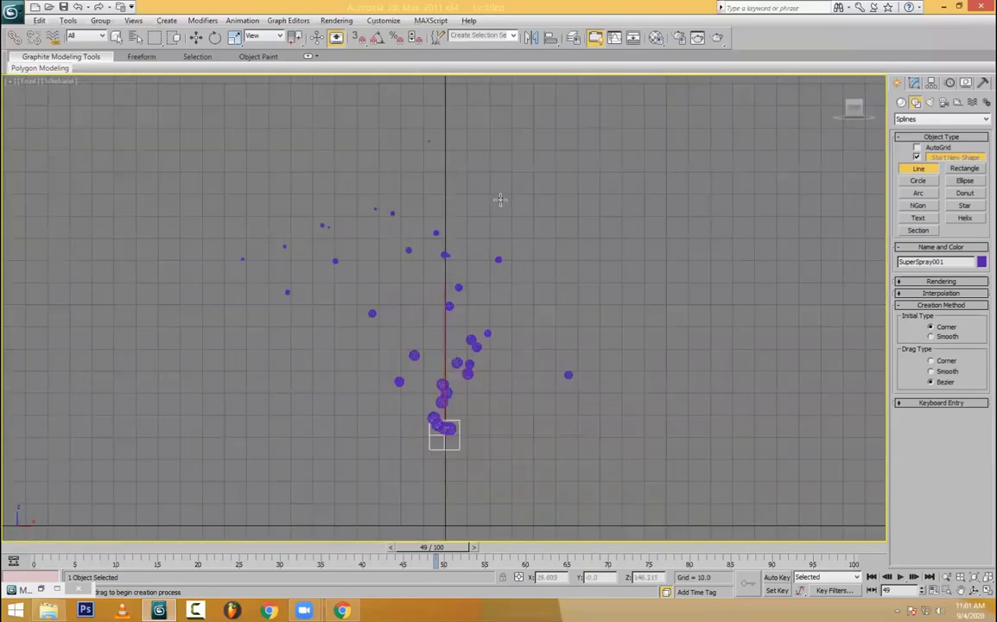
click(500, 201)
click(499, 443)
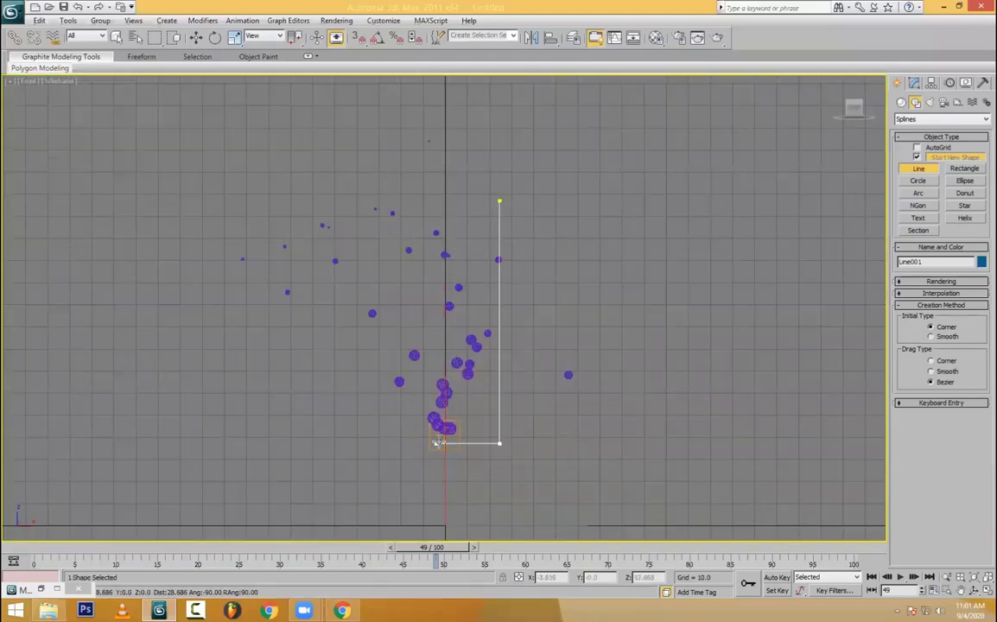
click(445, 443)
right_click(445, 443)
- Fillet the profile's lower corner vertex and move its upper end vertex about 9 units outward
key(1)
drag(476, 415, 622, 463)
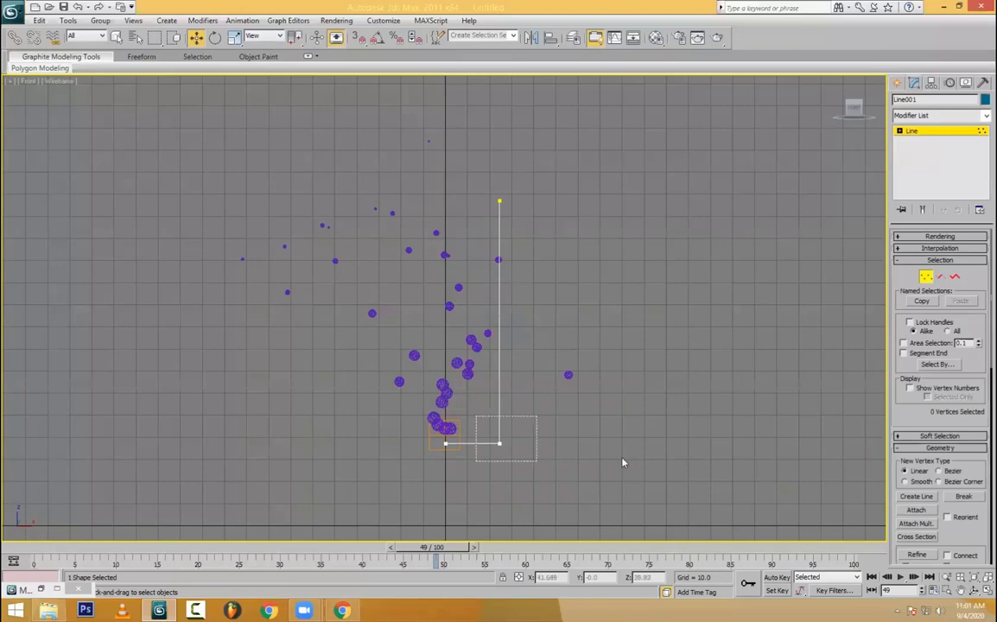
drag(915, 417, 924, 186)
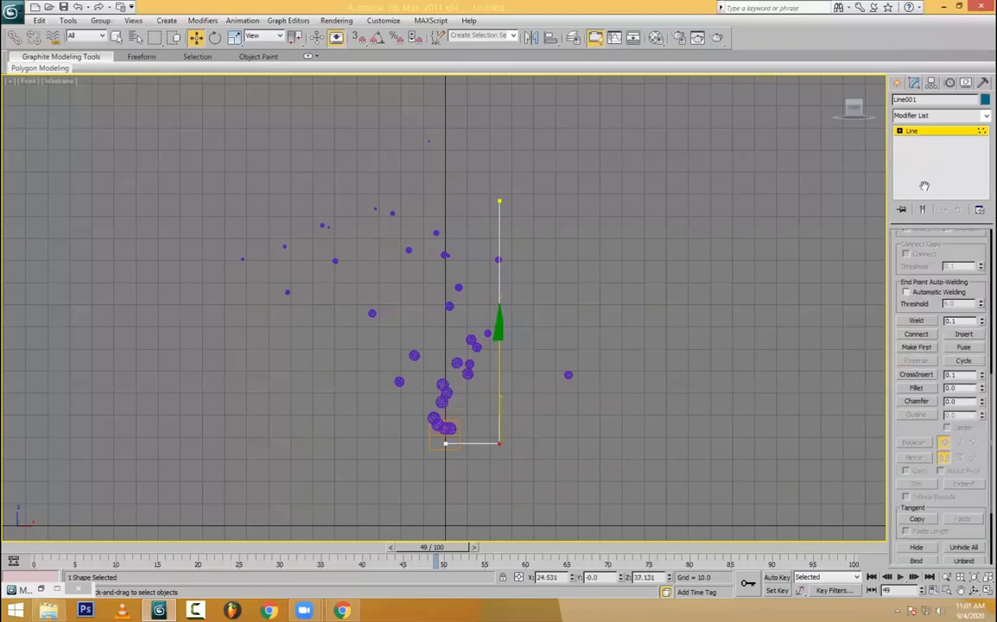
click(920, 387)
drag(500, 442, 510, 430)
right_click(510, 430)
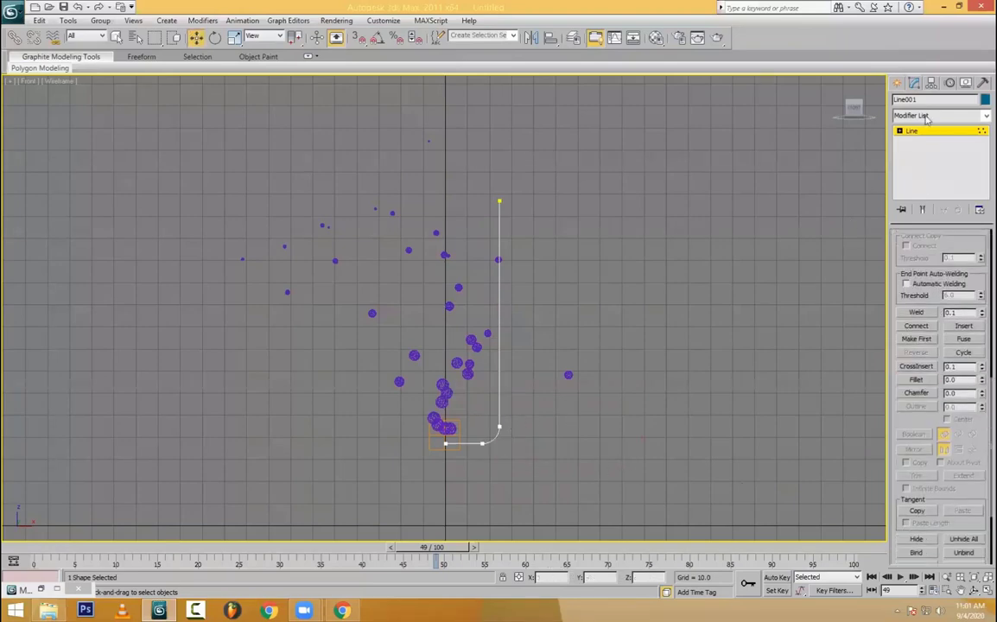
drag(481, 183, 558, 201)
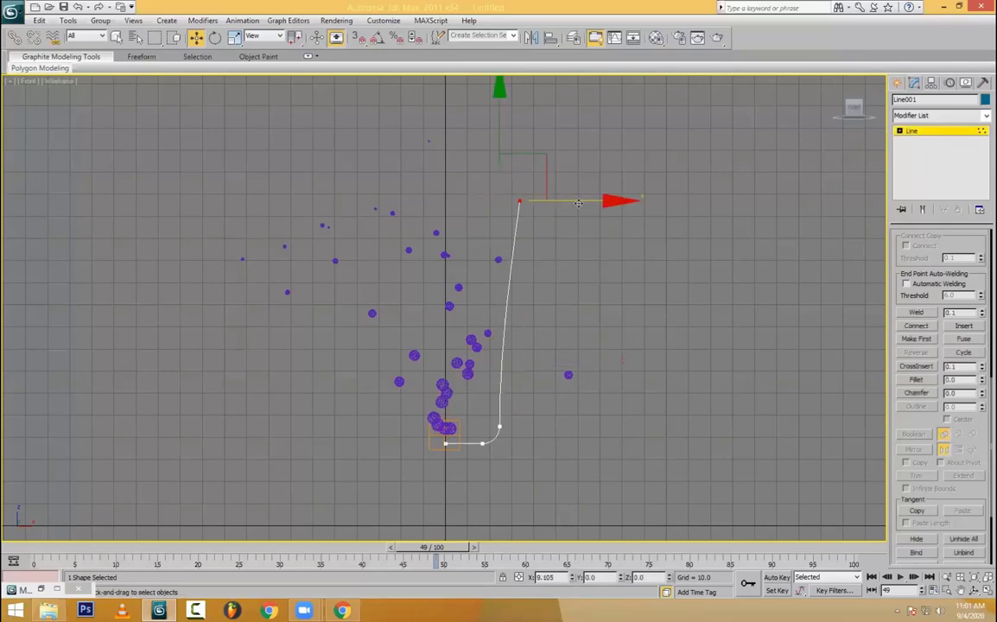
- Lathe the profile into a glass with Weld Core and Flip Normals enabled and the axis aligned to Min
click(915, 131)
click(939, 115)
key(l)
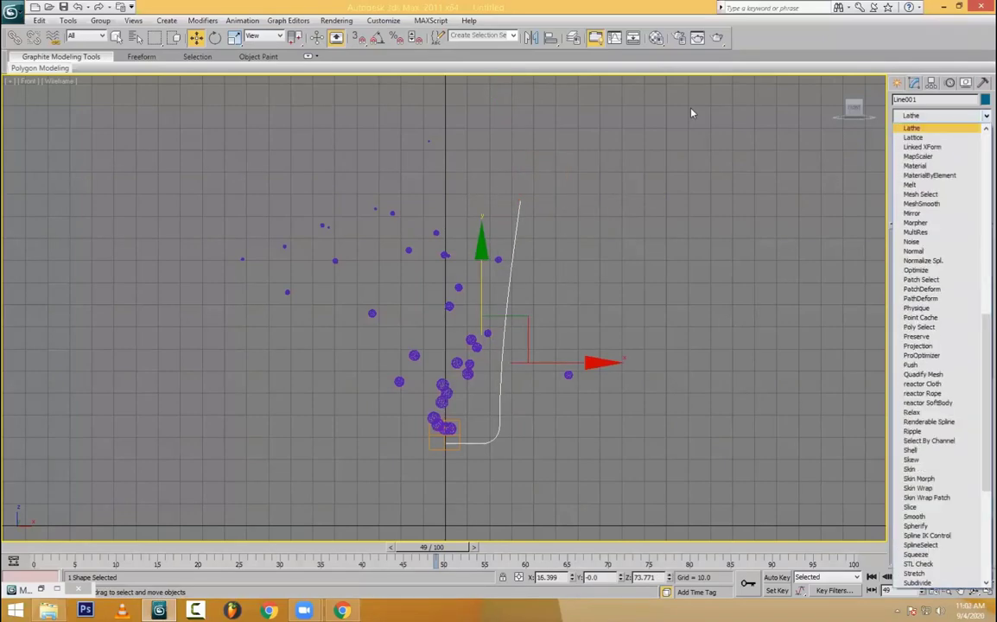
key(Return)
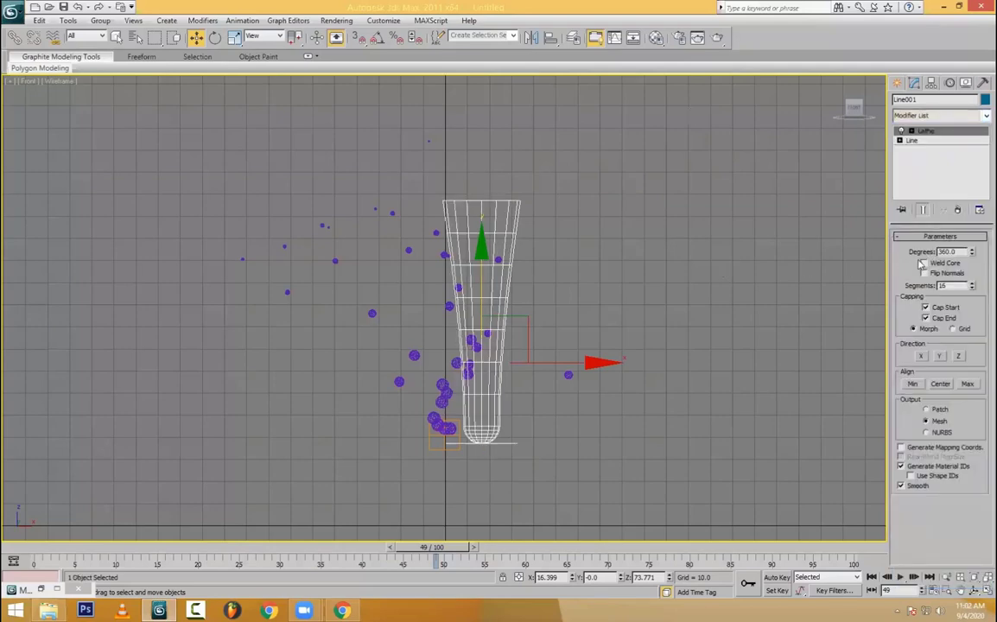
click(922, 262)
click(913, 385)
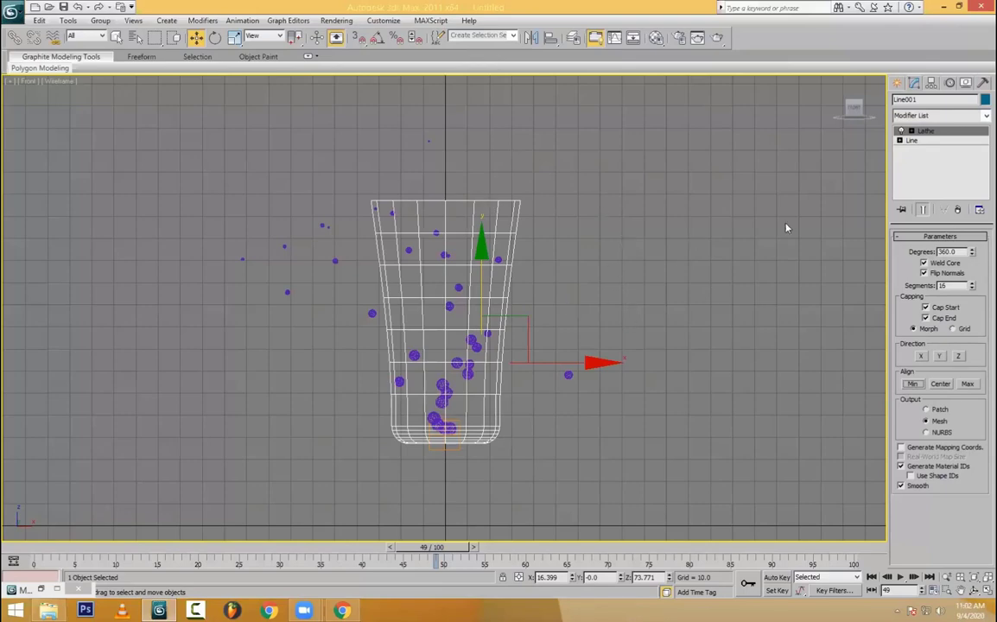
- Thicken the glass with a Shell modifier using an outer amount of 1.0 and raise its Lathe segments to 35
click(937, 115)
click(914, 267)
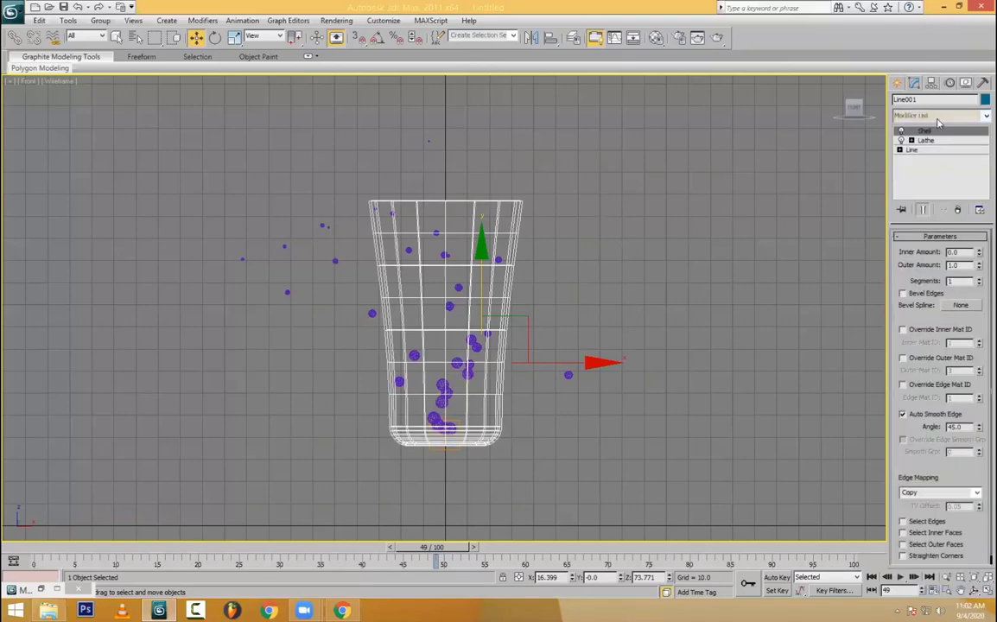
key(alt+w)
right_click(654, 431)
key(alt+w)
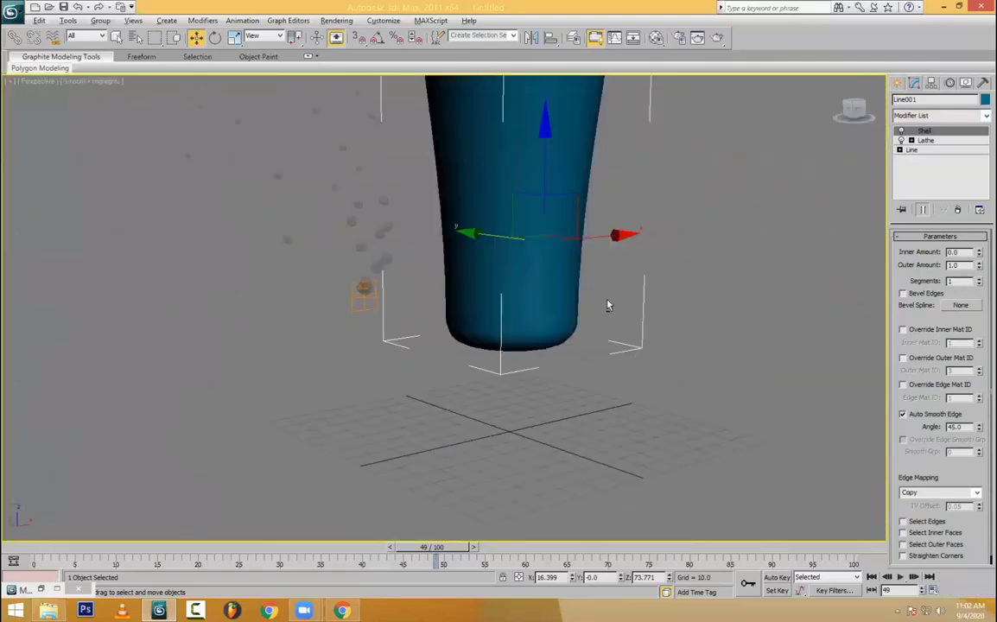
mouse_move(608, 305)
alt+middle_down()
mouse_move(562, 250)
mouse_move(535, 251)
alt+middle_up()
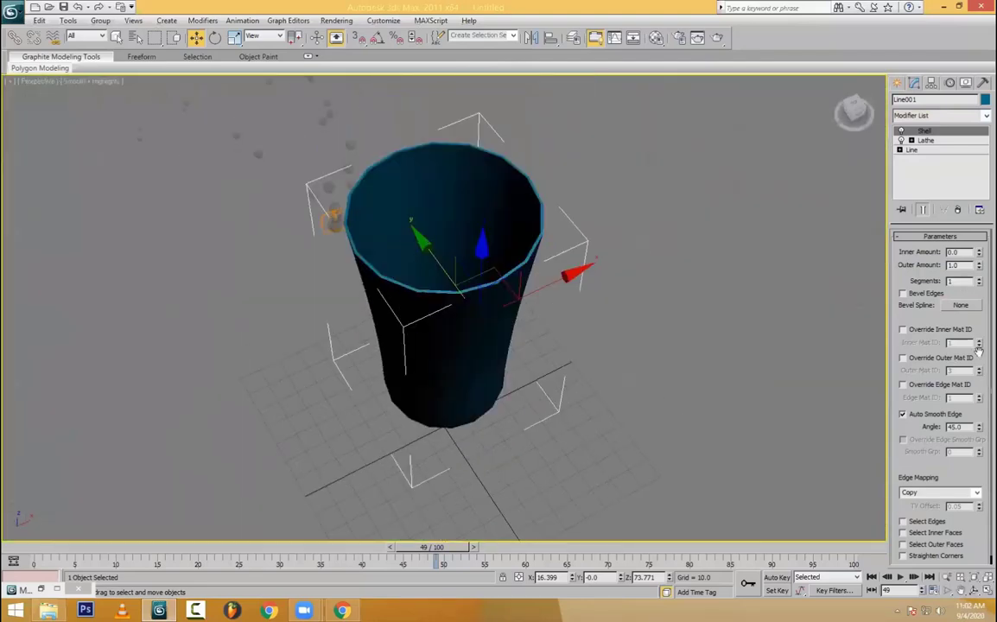
click(925, 140)
drag(973, 286, 972, 260)
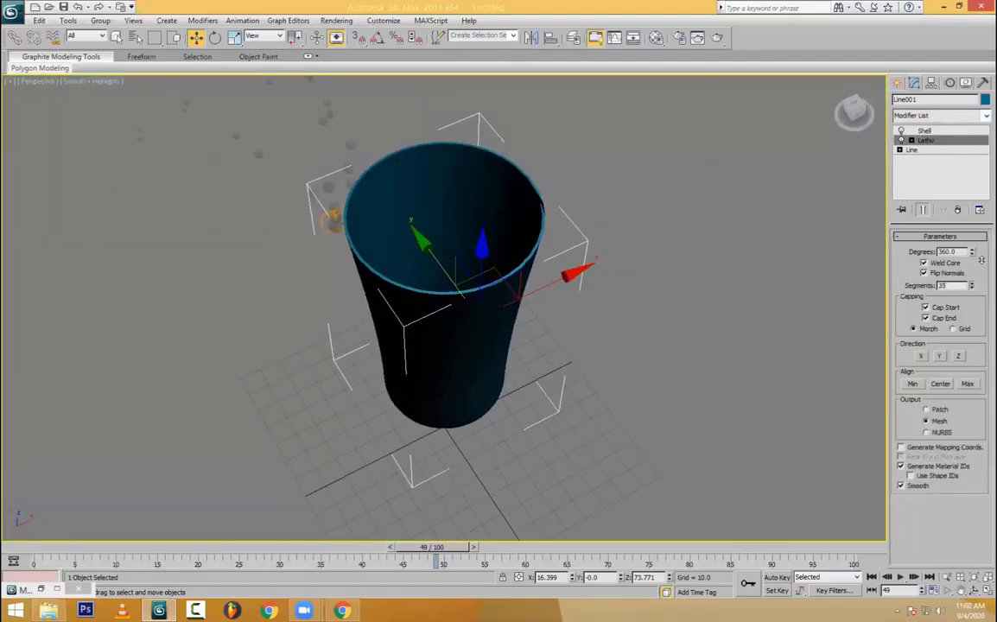
- Convert the glass to an Editable Poly and maximize the Front view with the glass selected
alt+middle_drag(527, 236, 472, 309)
click(628, 392)
click(628, 389)
click(472, 310)
click(681, 194)
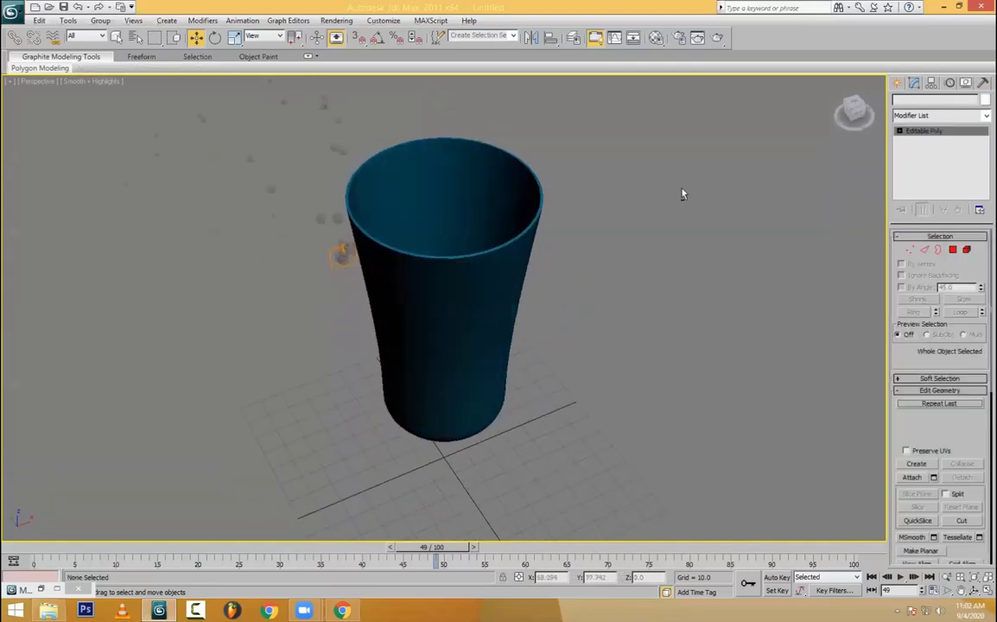
key(alt+w)
click(682, 194)
key(alt+w)
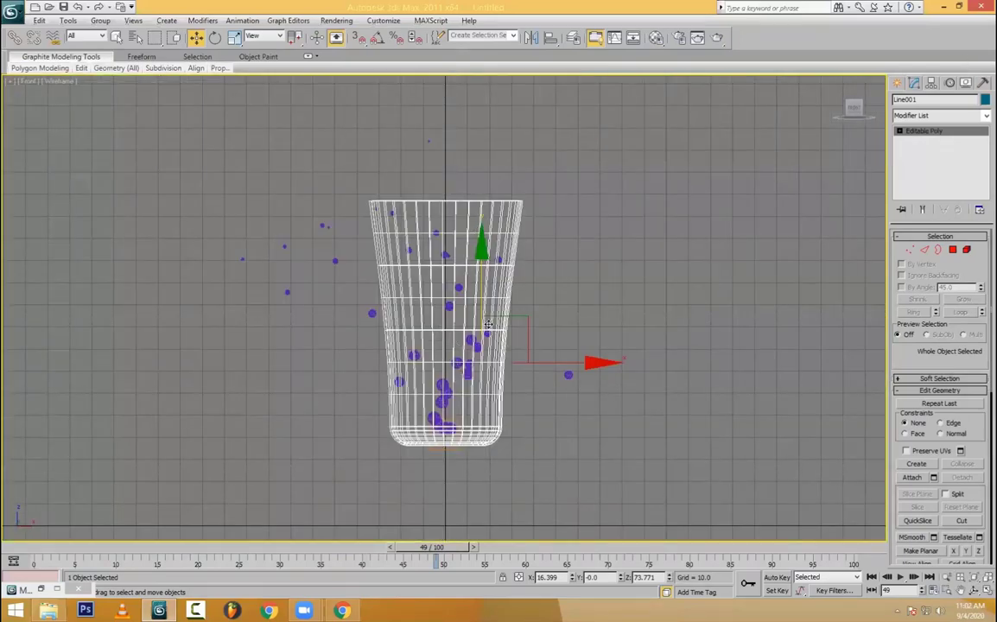
- In the third material slot, assign a Reflect/Refract map to Reflection and a Raytrace map to Refraction, and lower the reflection amount
key(m)
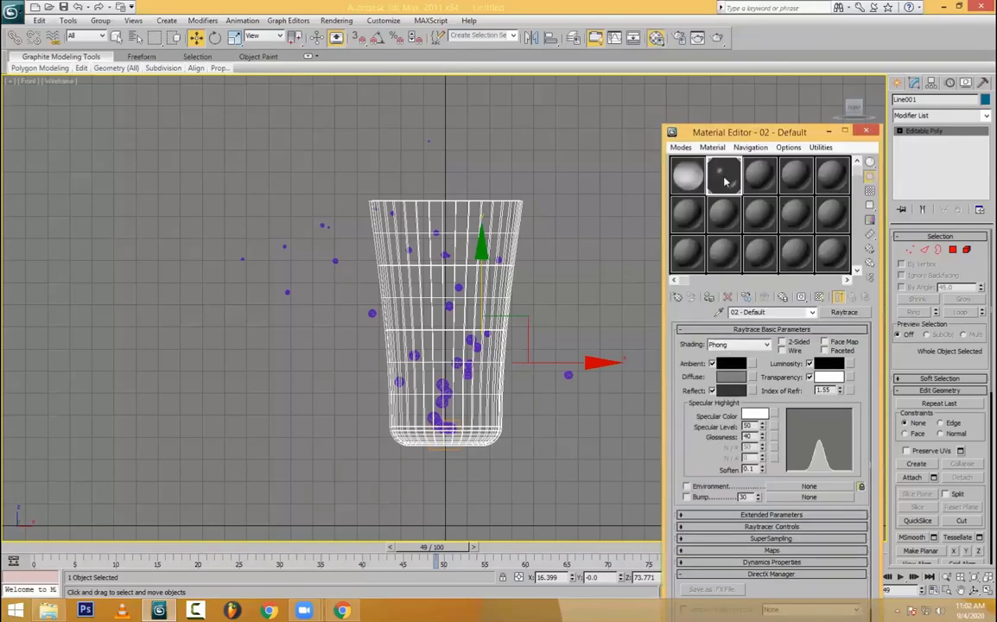
click(759, 176)
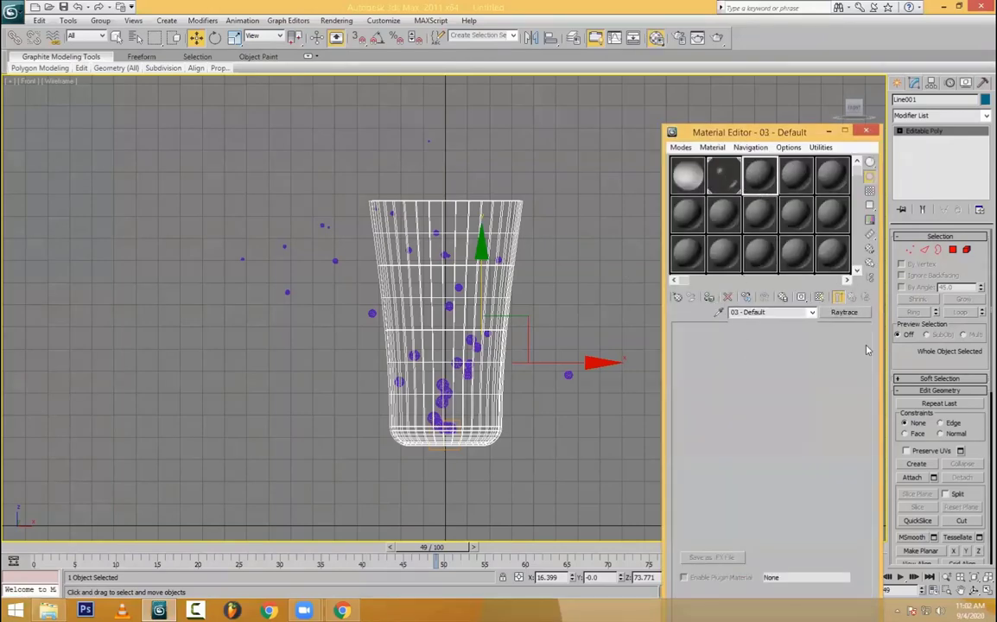
click(771, 518)
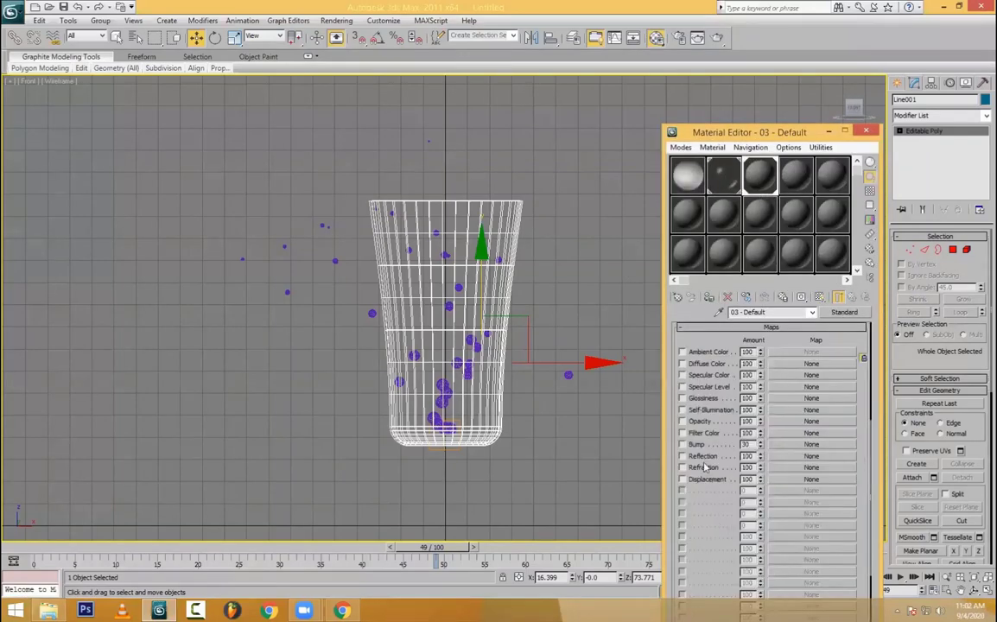
click(811, 455)
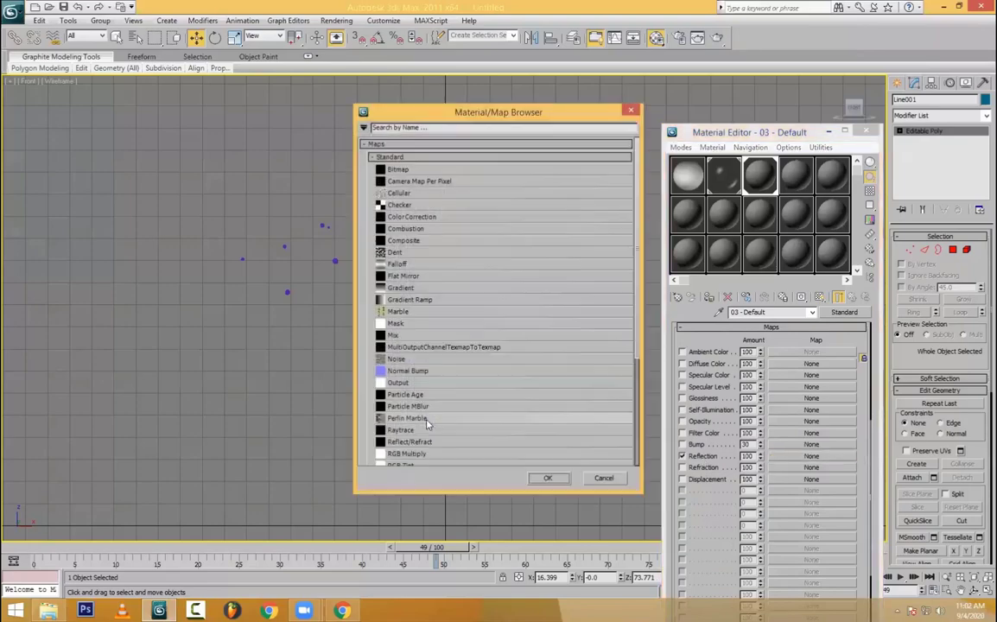
double_click(406, 437)
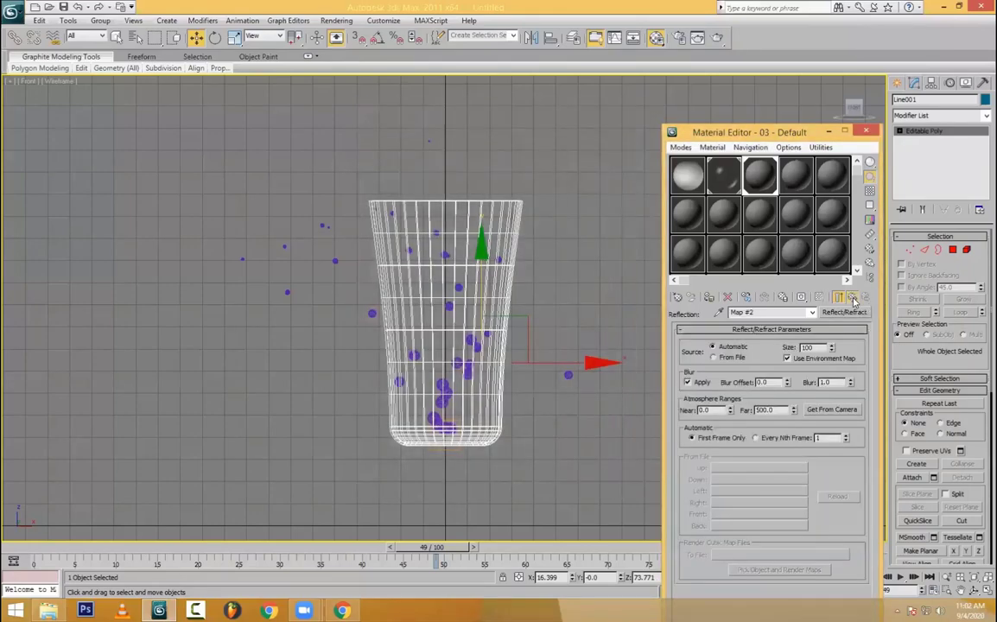
click(851, 297)
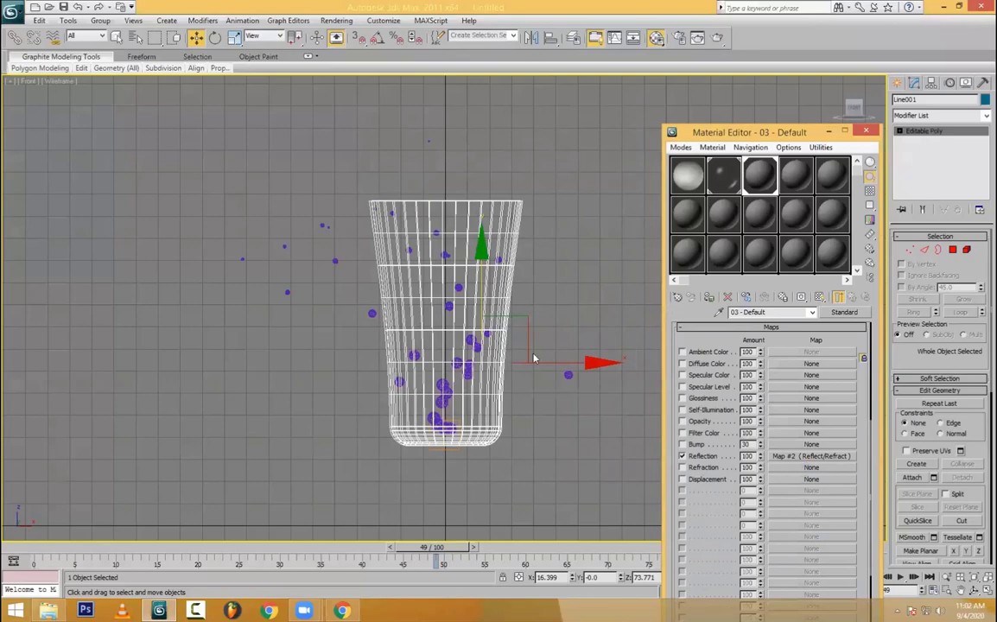
double_click(405, 432)
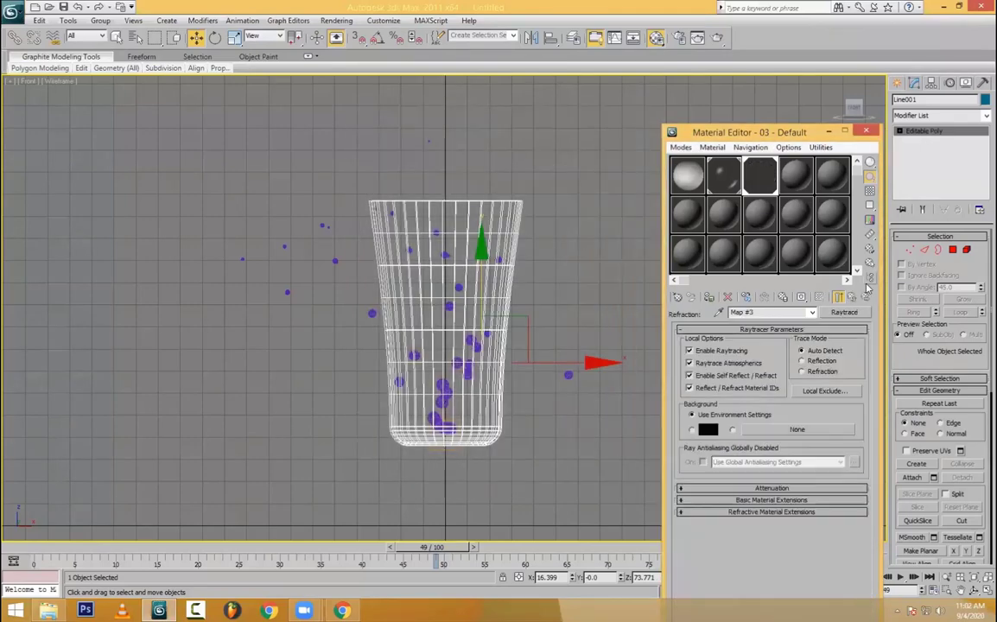
click(853, 297)
click(852, 297)
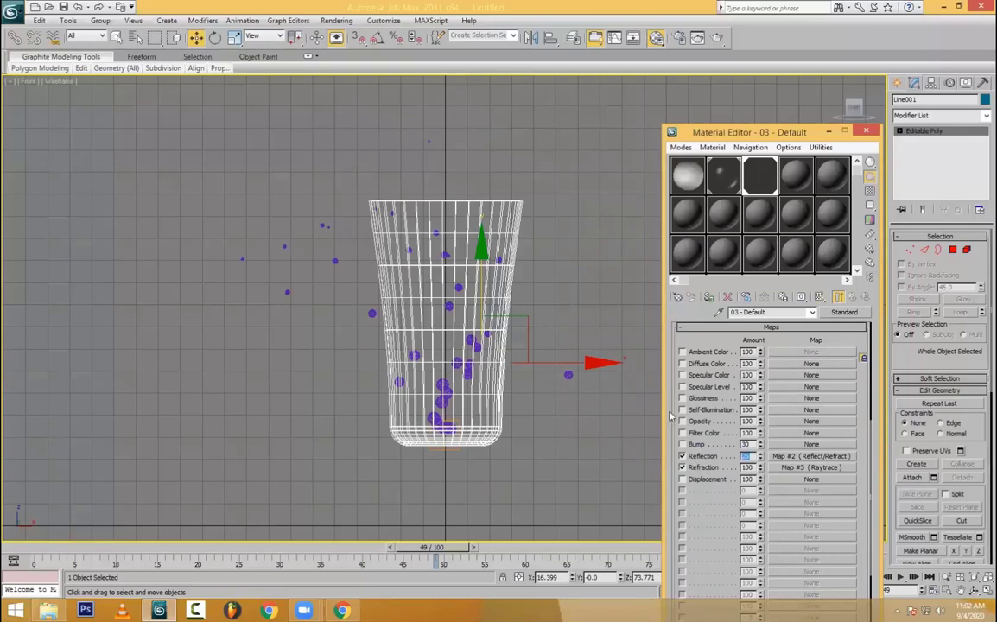
- Set the glass material's Specular Level to 102 and Glossiness to 51, and assign it to the glass
scroll(672, 412, up, 5)
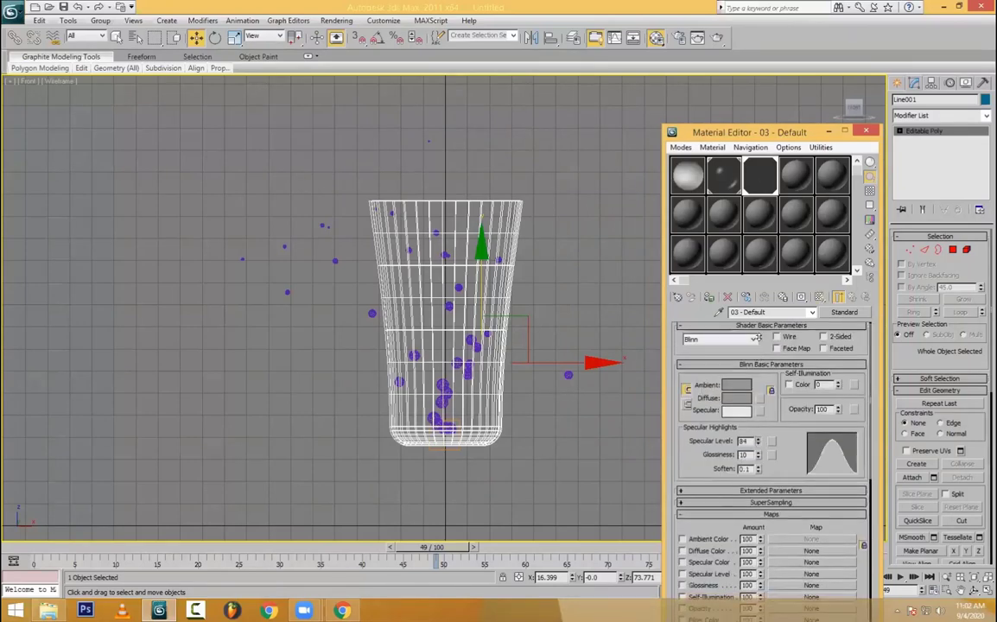
drag(758, 338, 758, 330)
drag(758, 454, 758, 504)
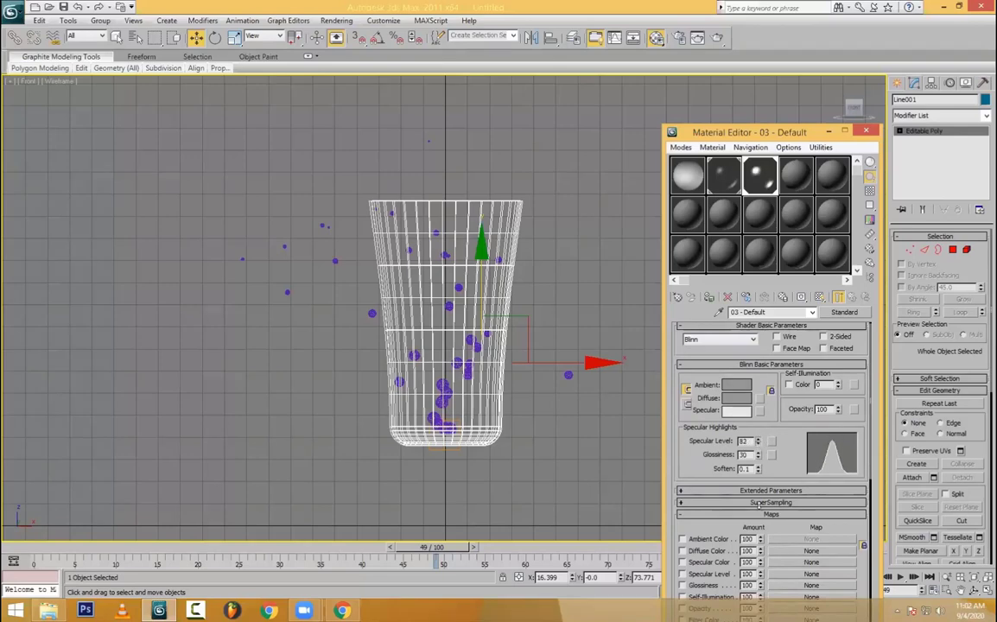
drag(757, 441, 759, 438)
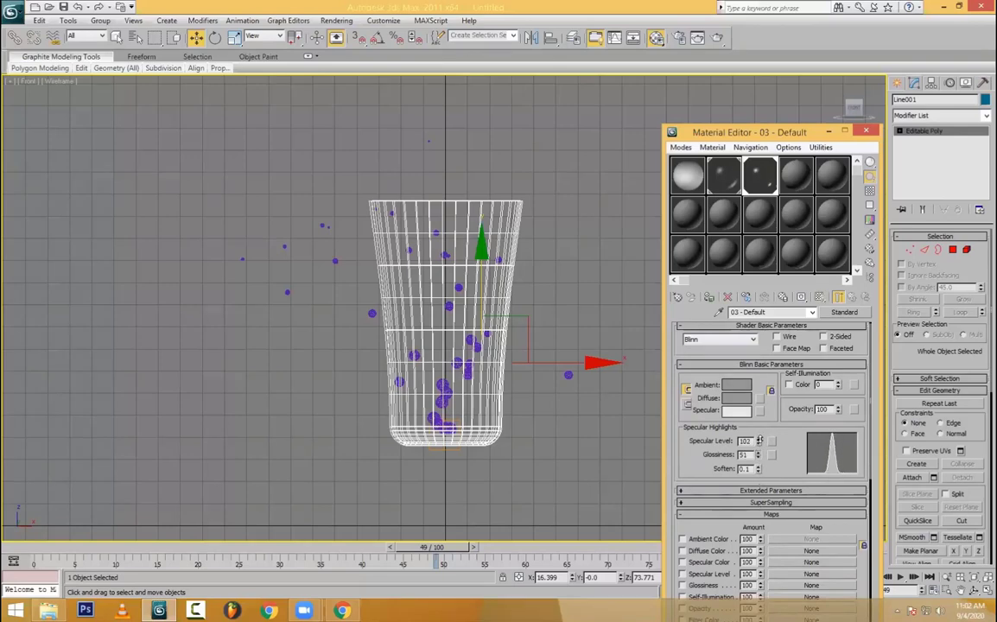
click(560, 269)
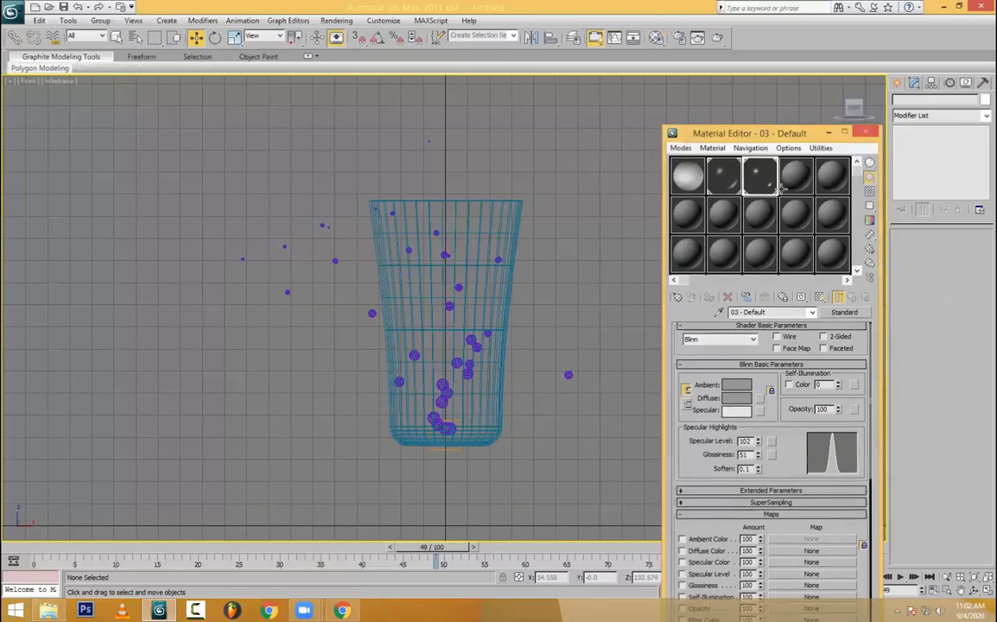
click(866, 132)
- Clone the glass as an independent copy and move it about 96 units along X beside the original
click(388, 368)
scroll(524, 372, up, 2)
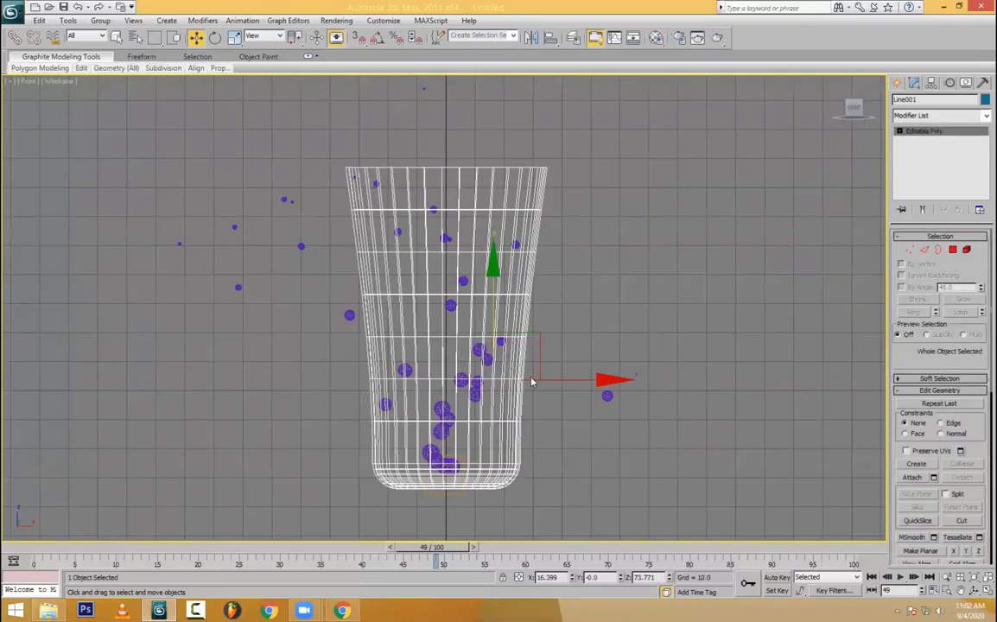
key(ctrl+v)
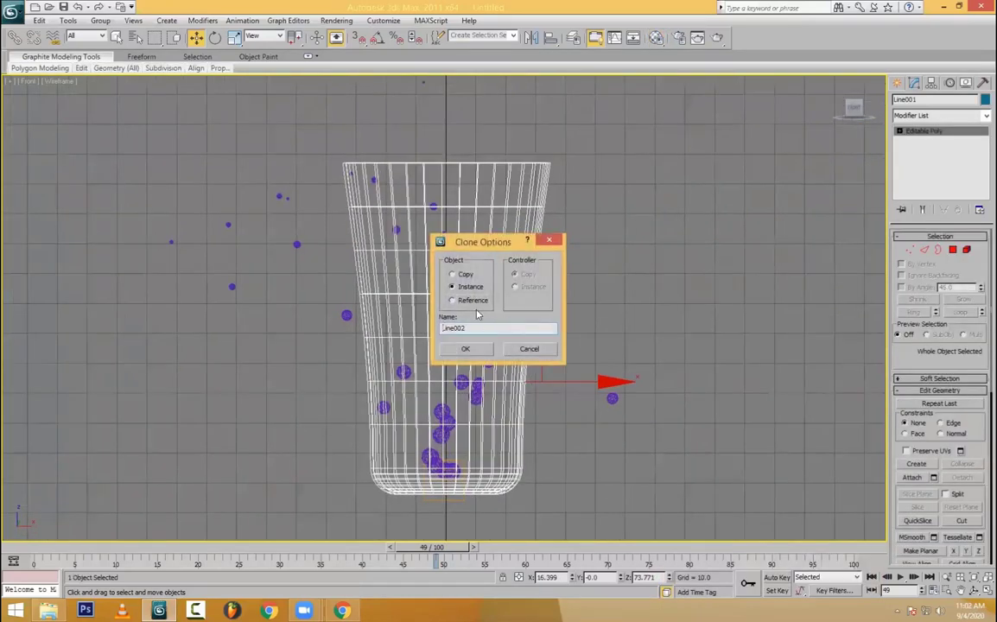
click(465, 349)
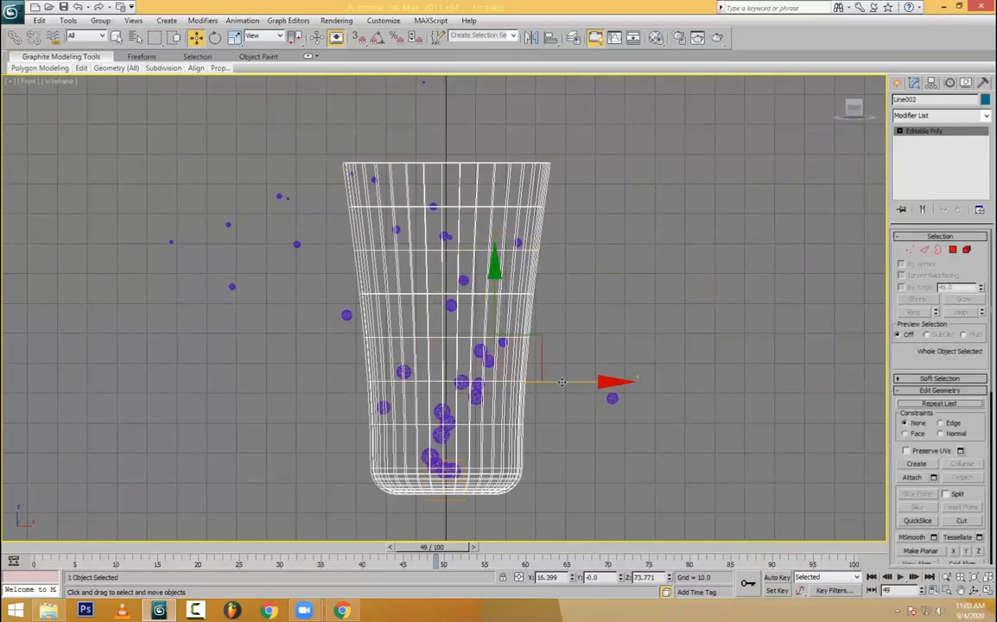
shift+drag(562, 382, 848, 382)
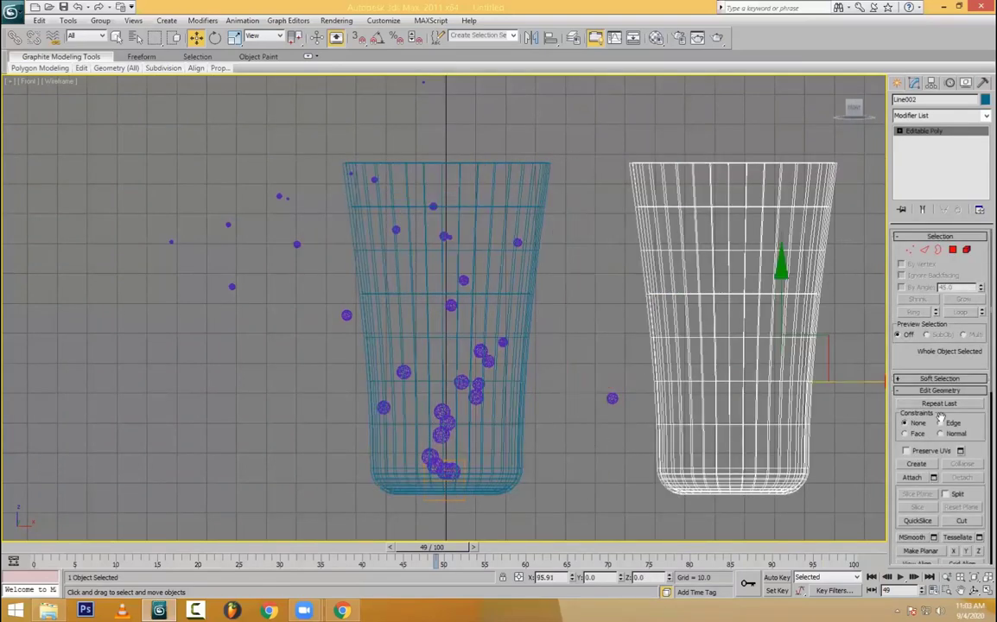
- Delete the top row of polygons from the copied glass
click(952, 251)
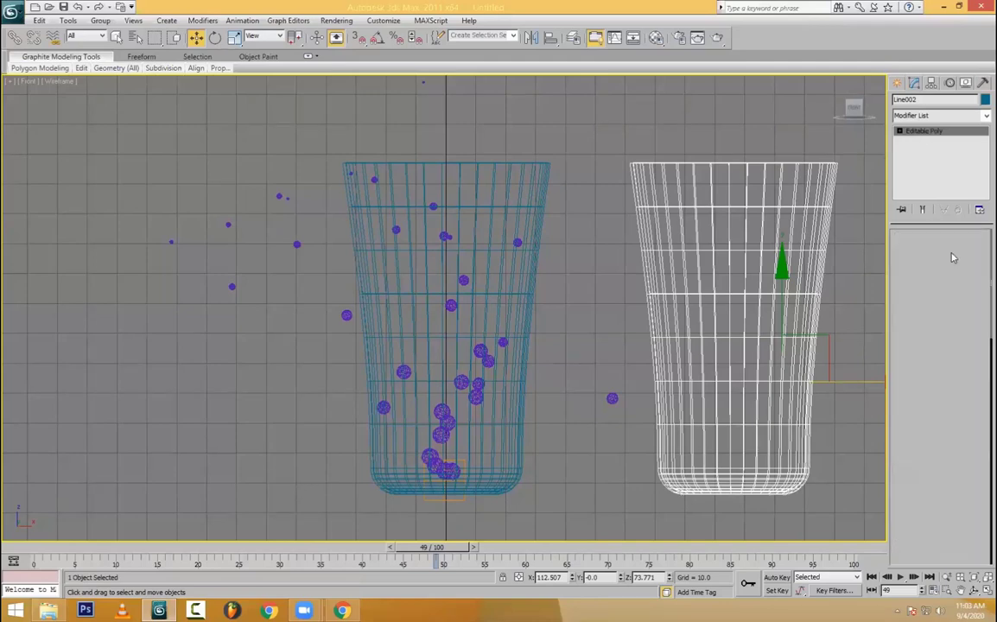
key(Delete)
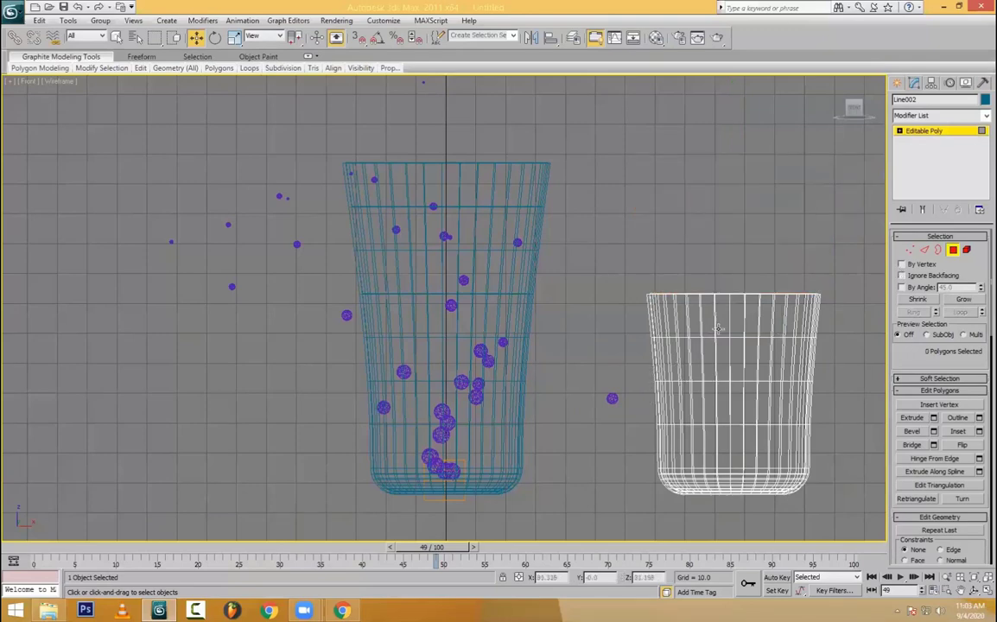
key(ctrl+z)
drag(588, 136, 973, 207)
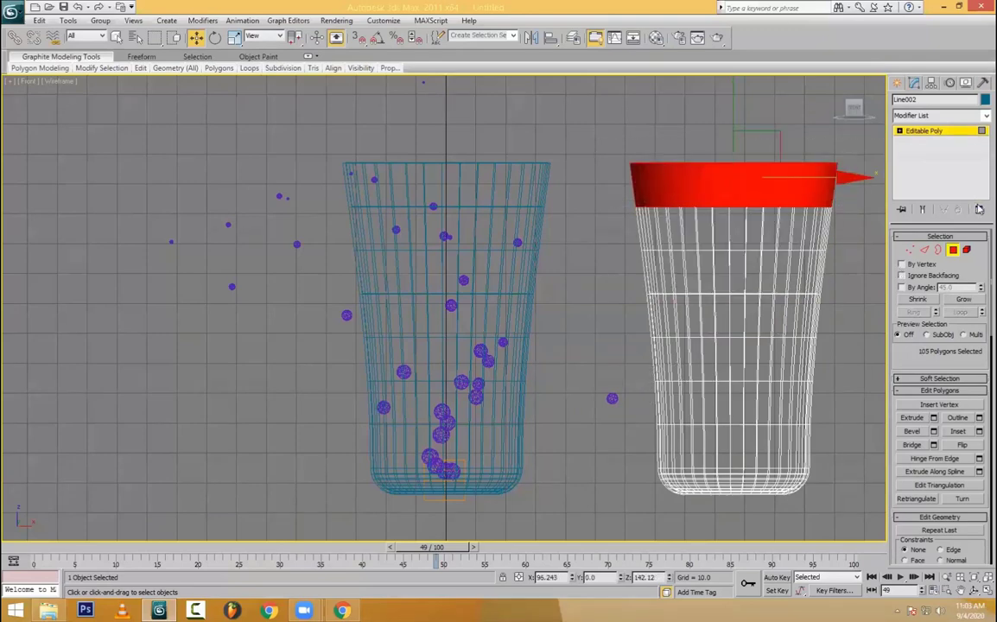
key(Delete)
key(alt+w)
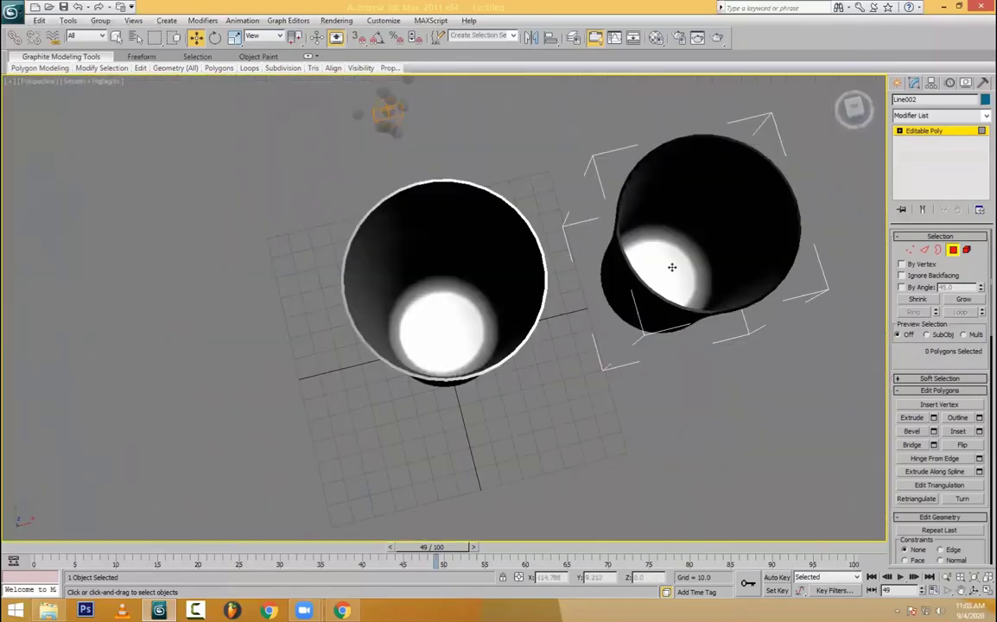
- Delete the copy's inner shell polygons, growing the selection outward from the inner base's centre vertex
click(706, 274)
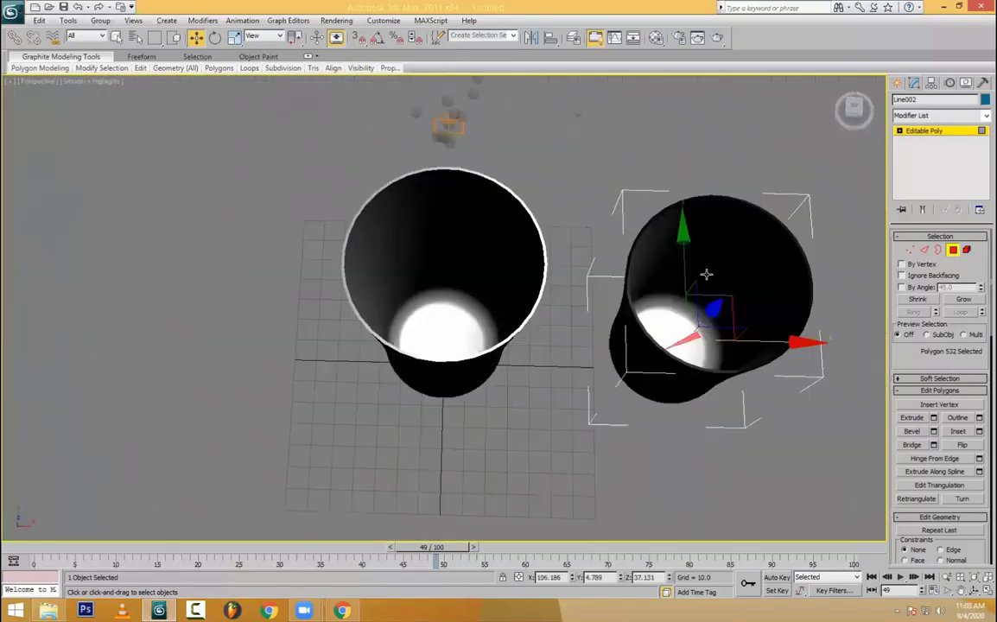
key(1)
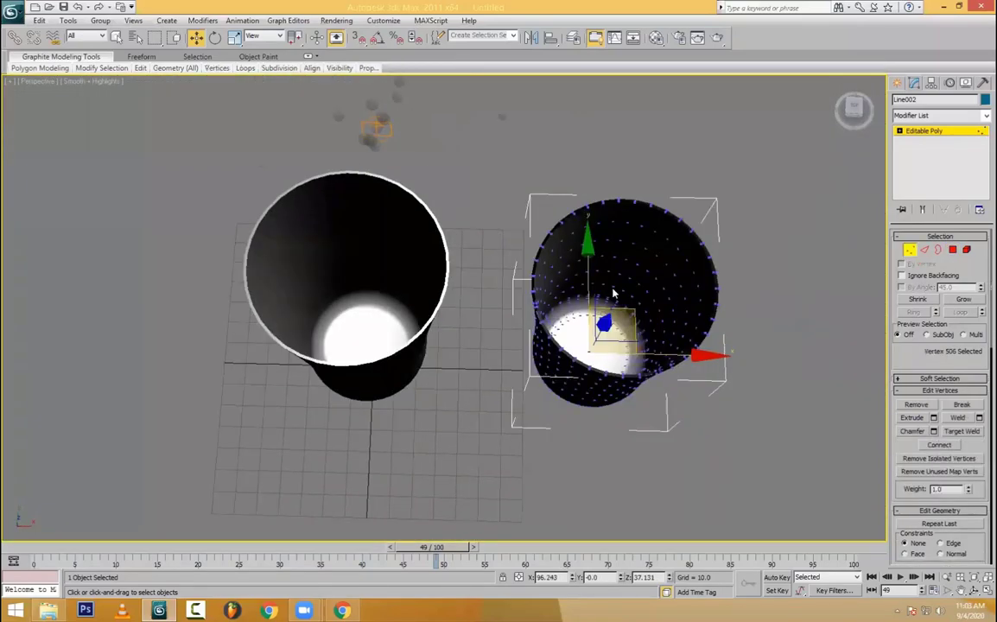
ctrl+click(952, 250)
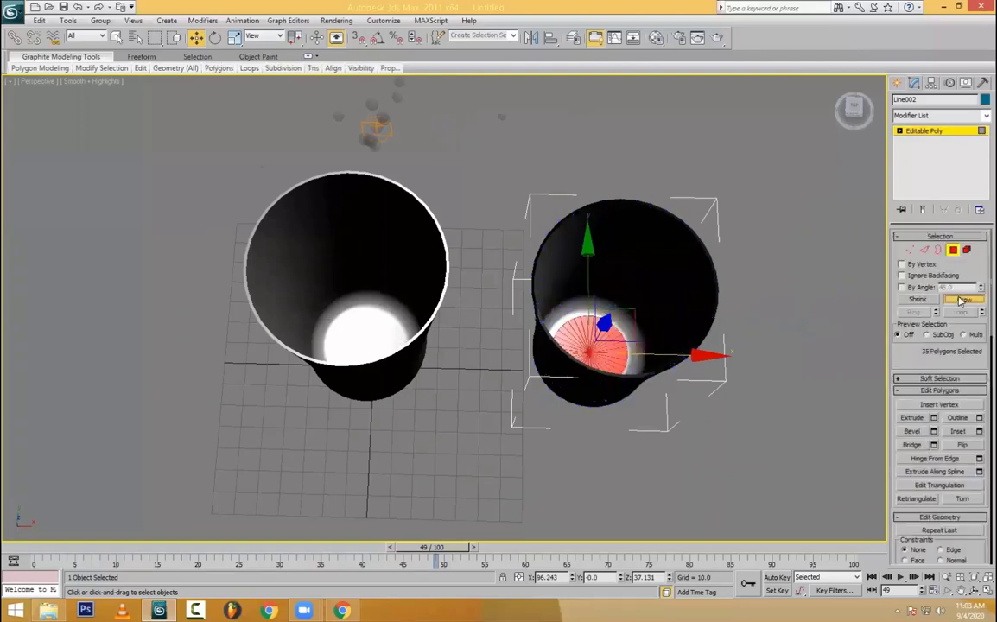
click(961, 300)
click(961, 300)
click(960, 299)
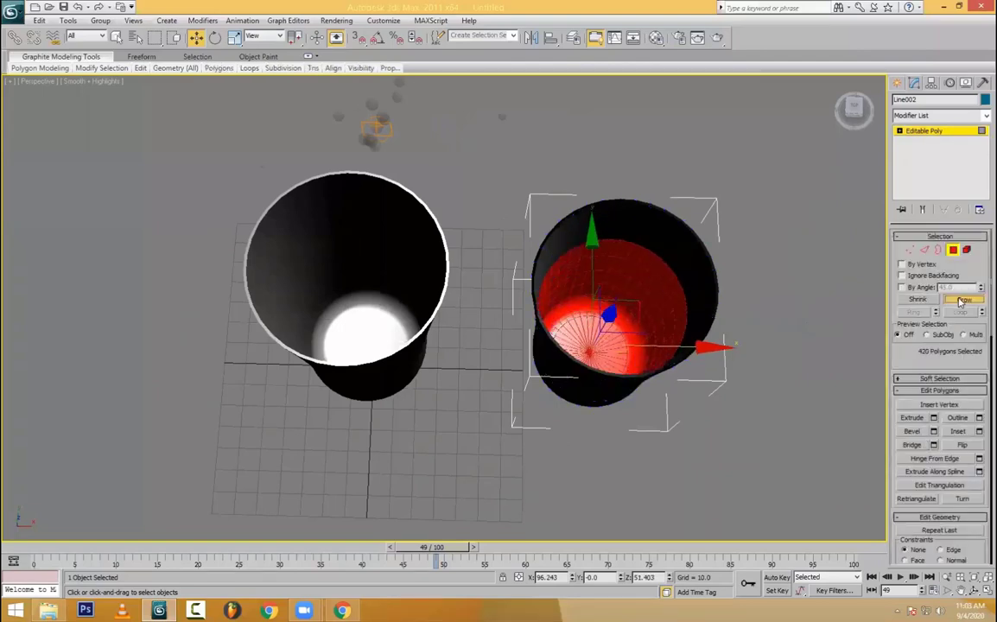
click(961, 300)
click(961, 300)
alt+middle_drag(682, 259, 686, 294)
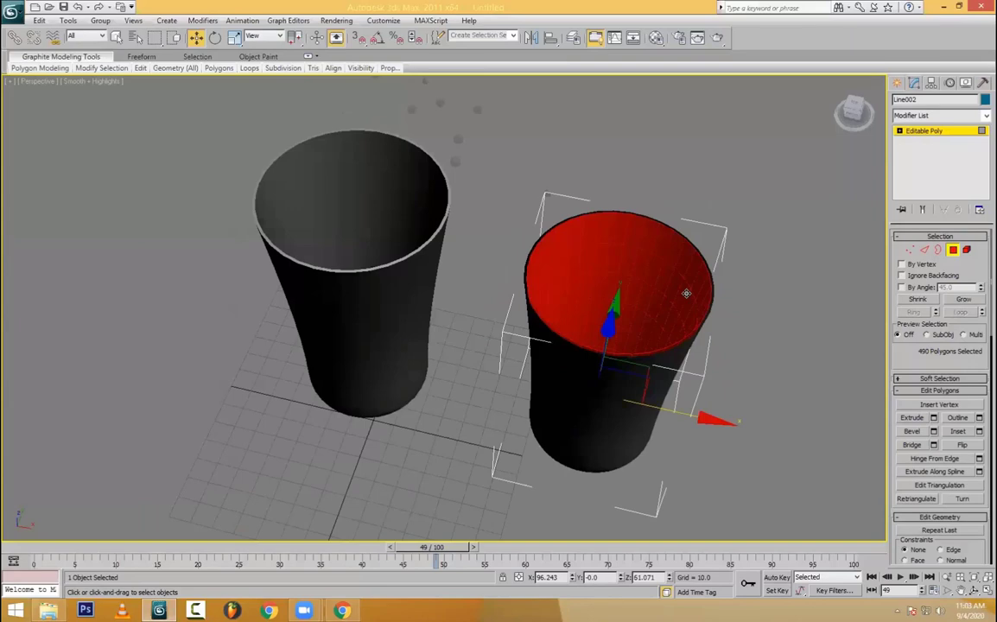
- Close the copy's open top by scaling its border inward into concentric polygon rings, and turn on edged faces
key(3)
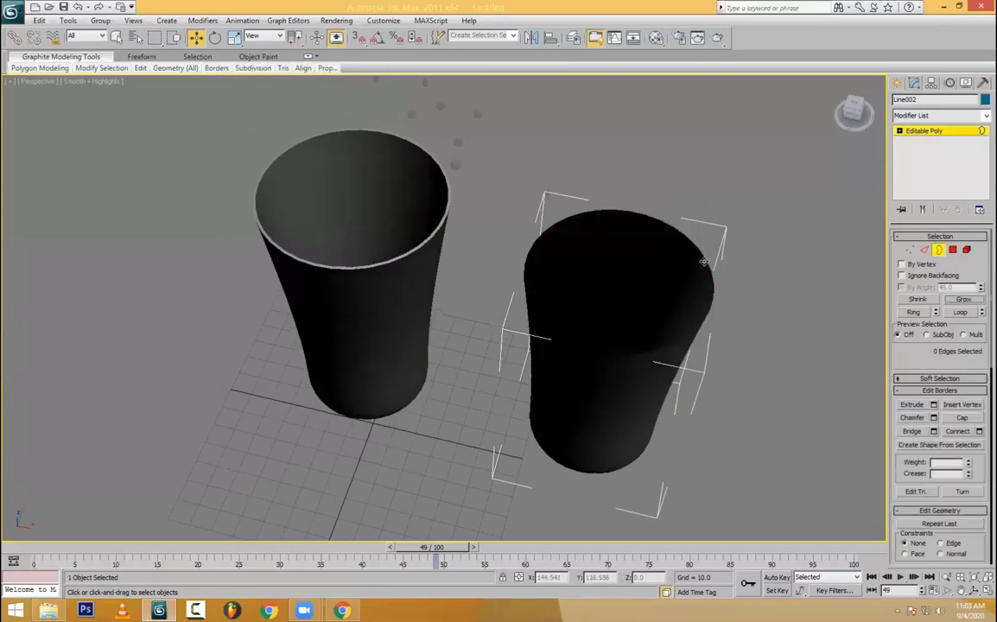
click(692, 258)
key(r)
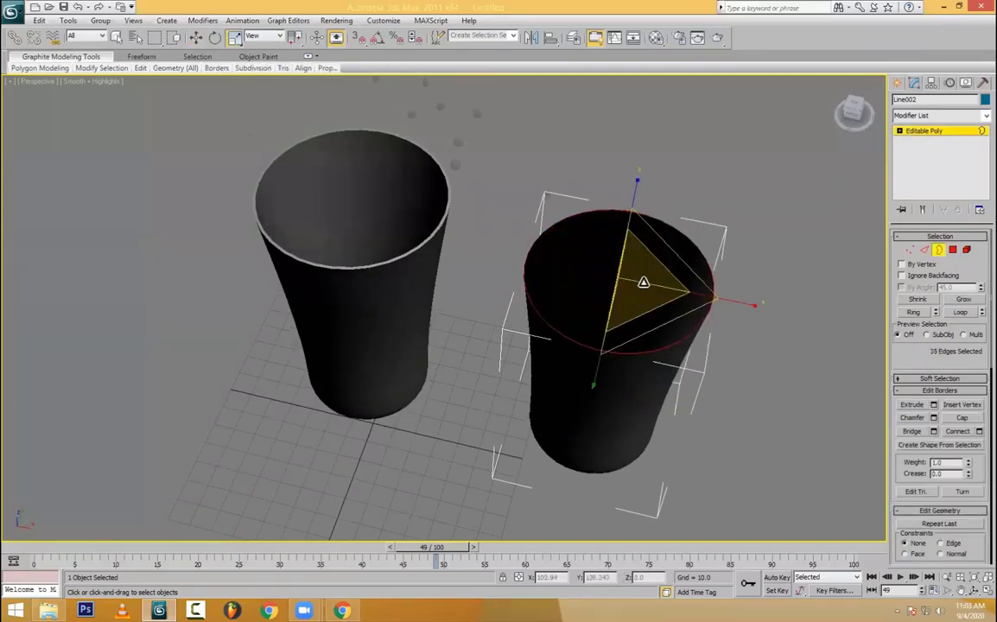
shift+drag(644, 283, 663, 308)
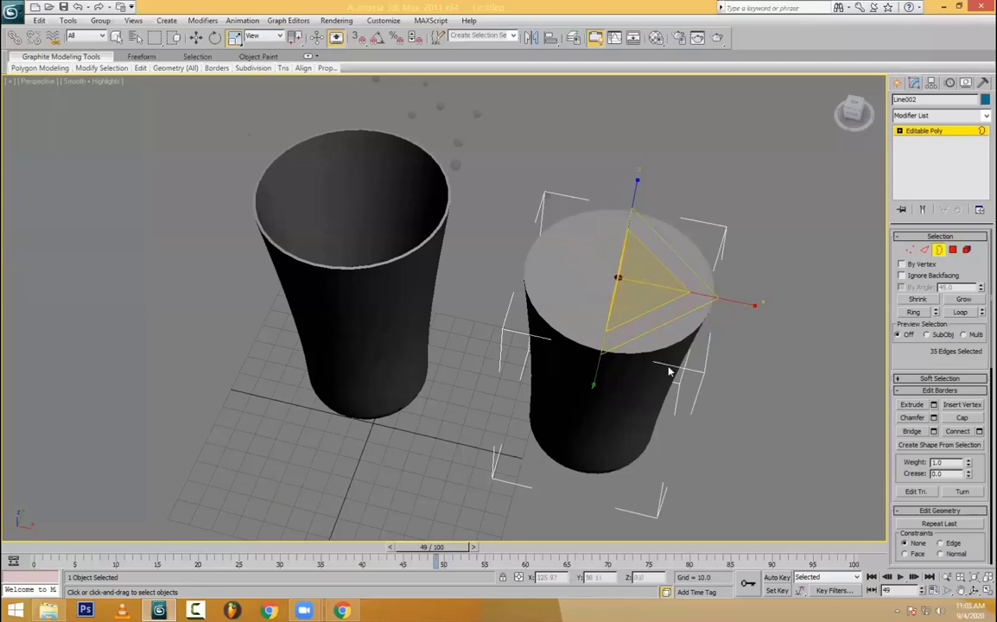
key(w)
key(F4)
alt+middle_drag(679, 500, 725, 361)
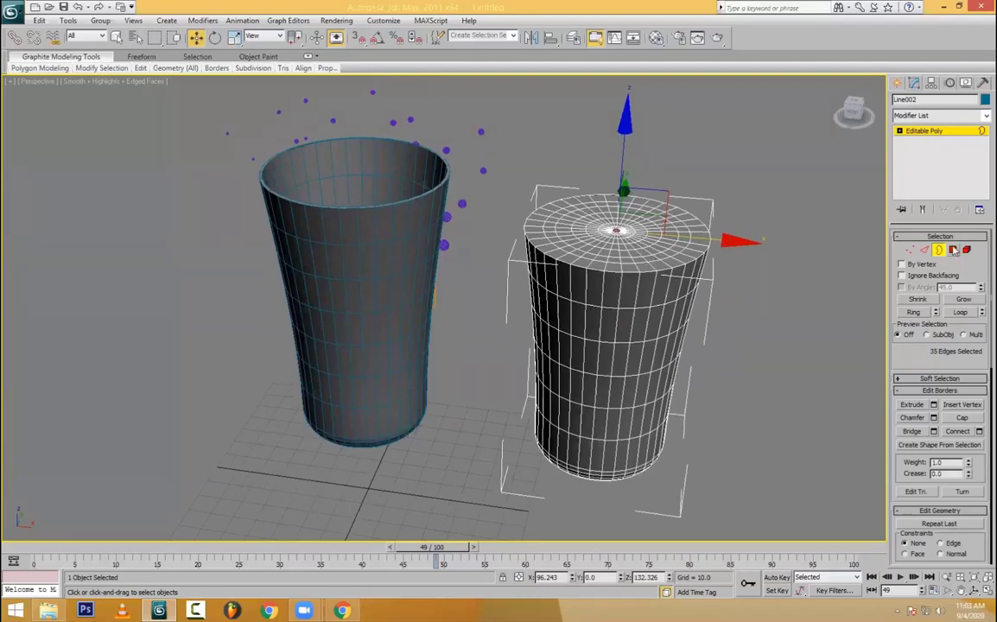
- Select the polygons of the copy's top cap outward from its centre, leaving only the outermost ring unselected
key(4)
click(616, 230)
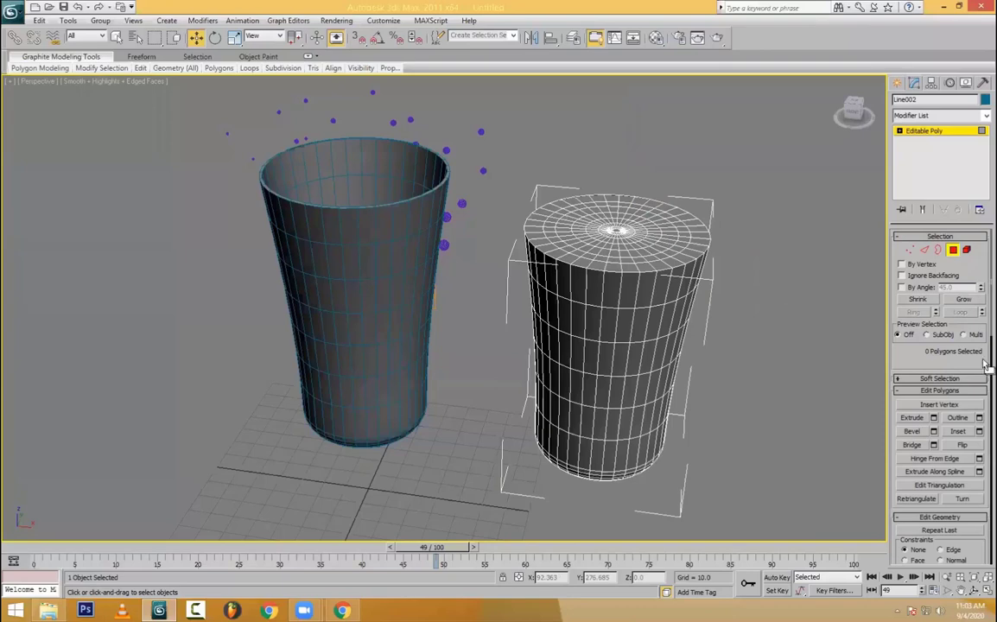
click(960, 301)
click(960, 301)
click(960, 301)
click(961, 299)
click(961, 300)
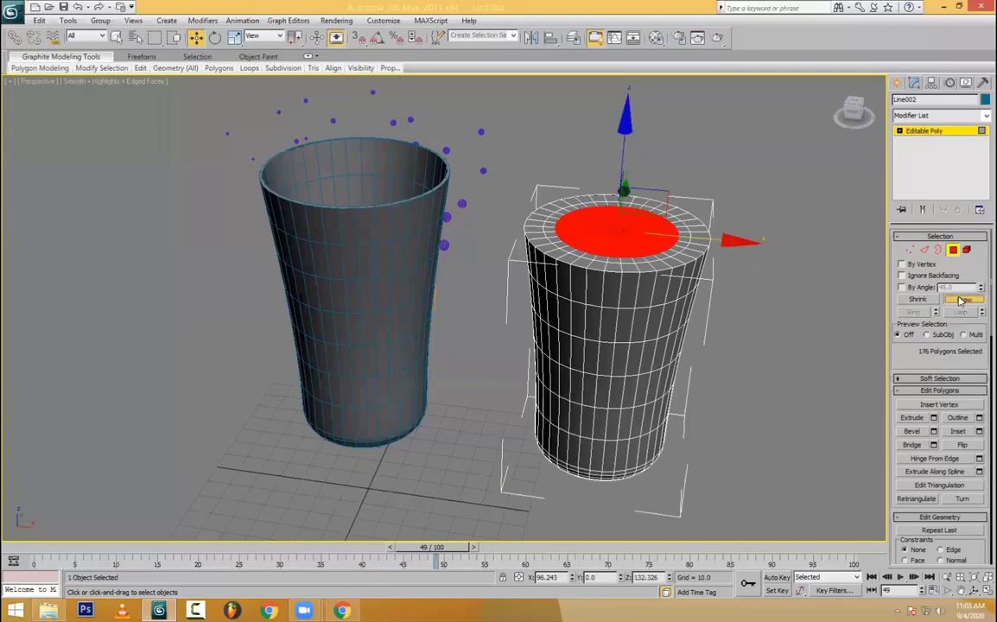
click(961, 299)
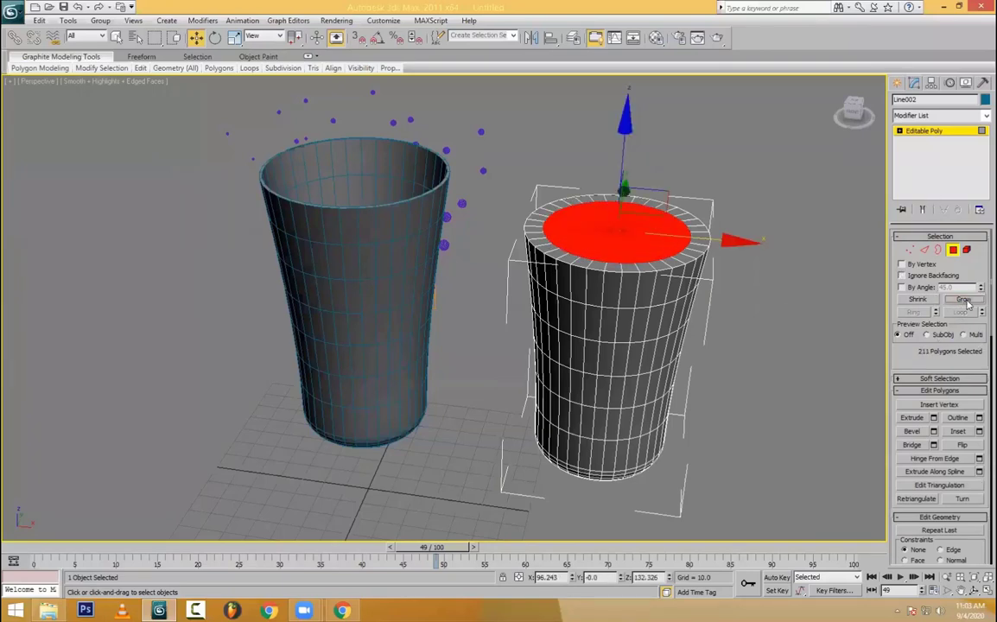
key(ctrl+Page_Up)
key(e)
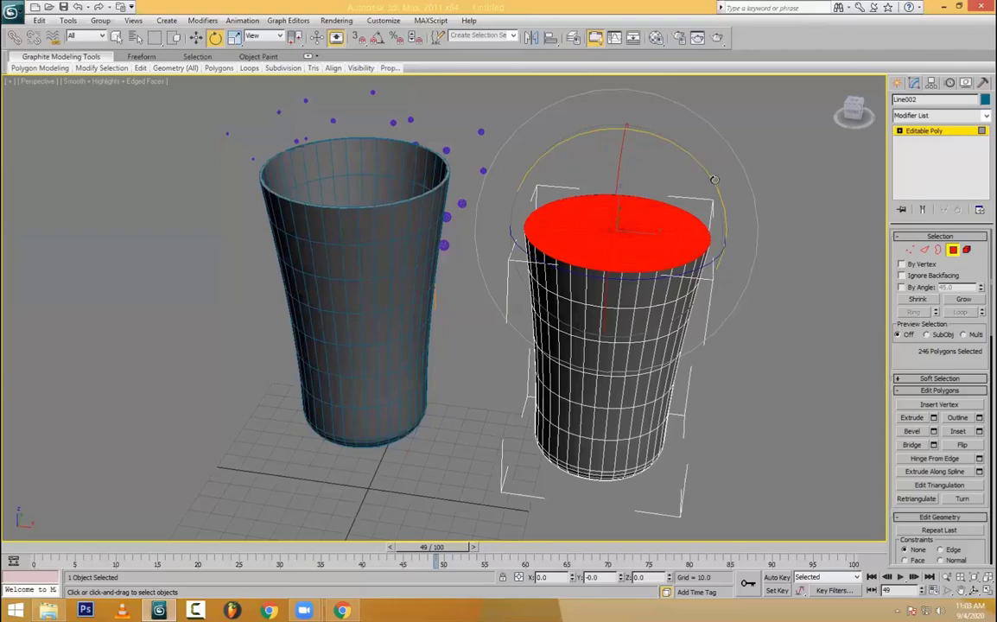
click(917, 299)
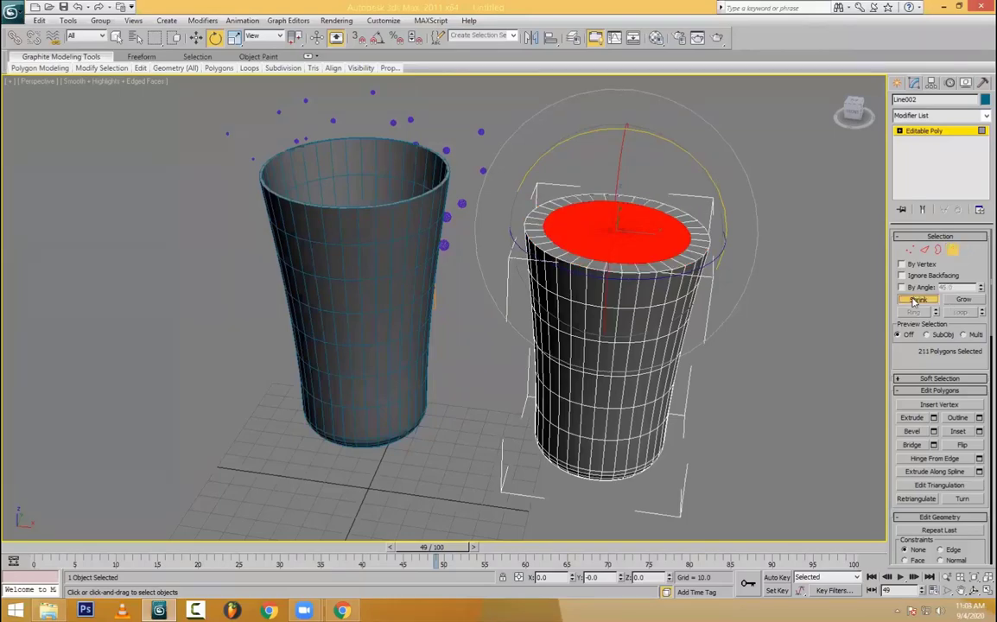
- Roughen the selected cap with a fractal Noise modifier at roughness 0.41, strength Y 12.48 and Z 48.4, and collapse to Editable Poly
click(927, 117)
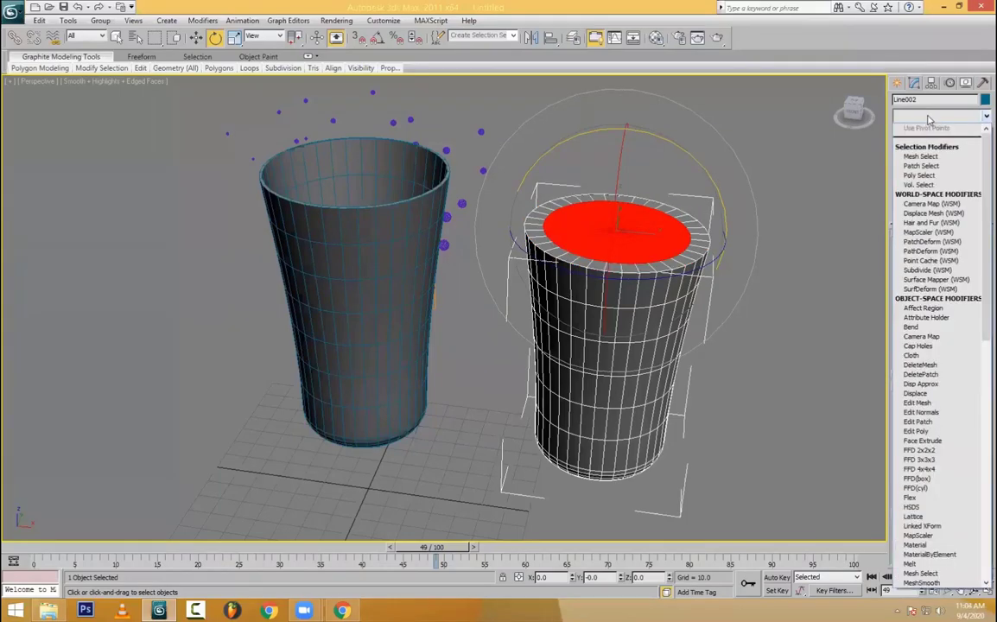
key(n)
click(907, 127)
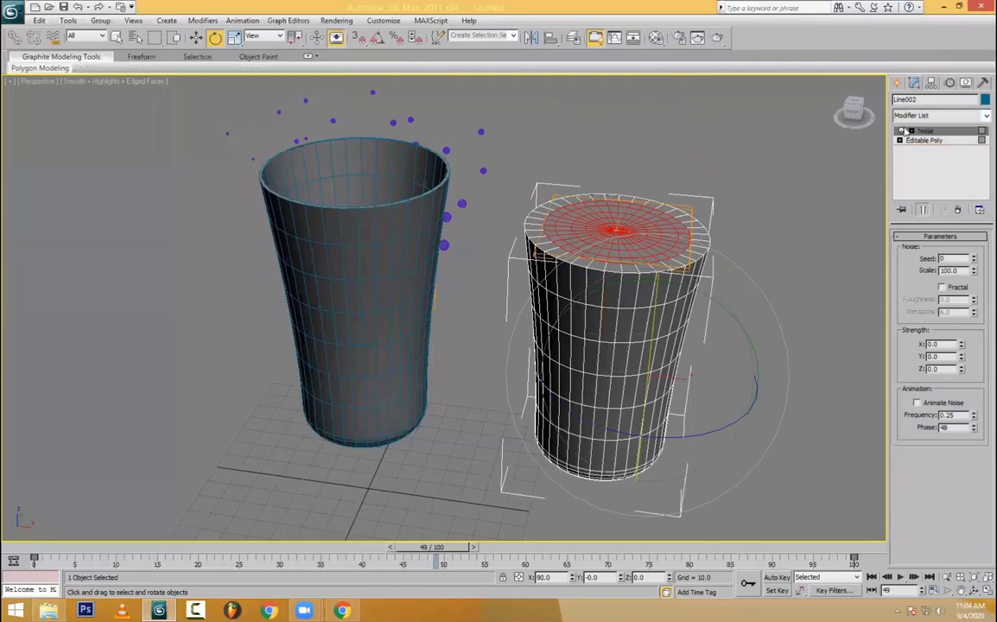
click(941, 287)
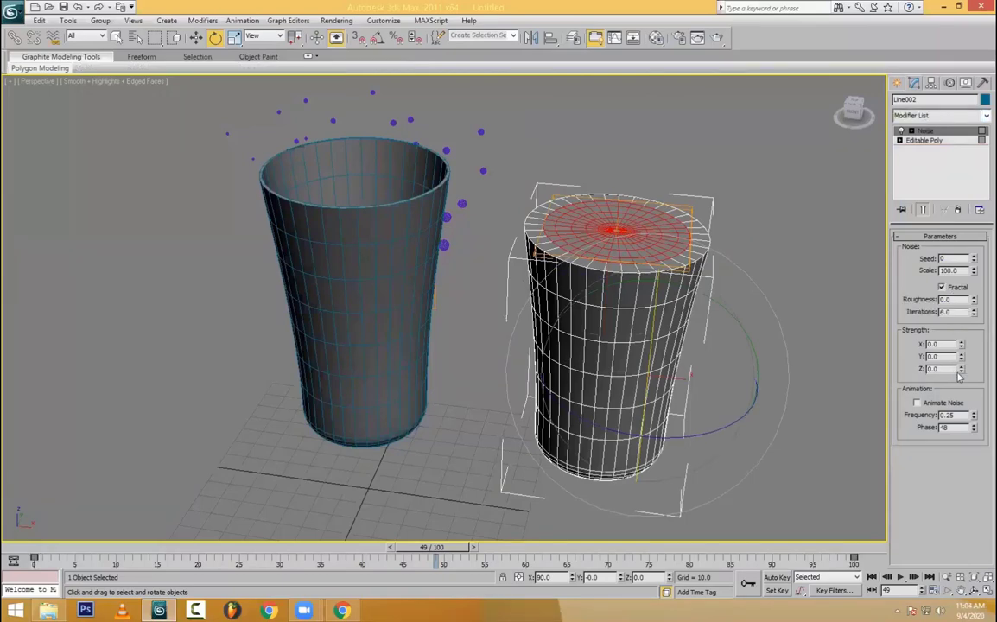
drag(961, 367, 985, 589)
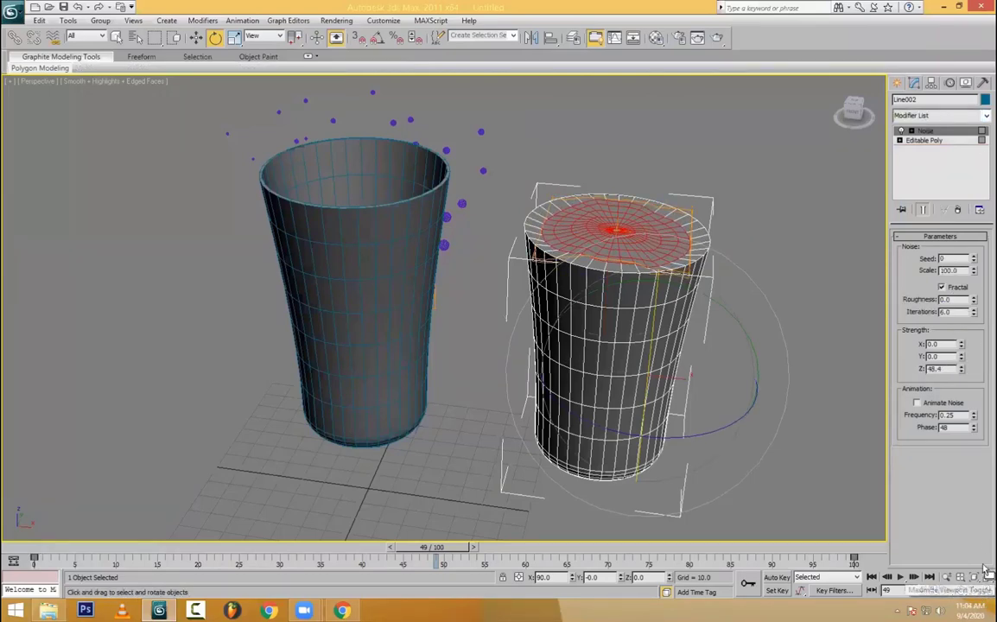
drag(961, 355, 986, 231)
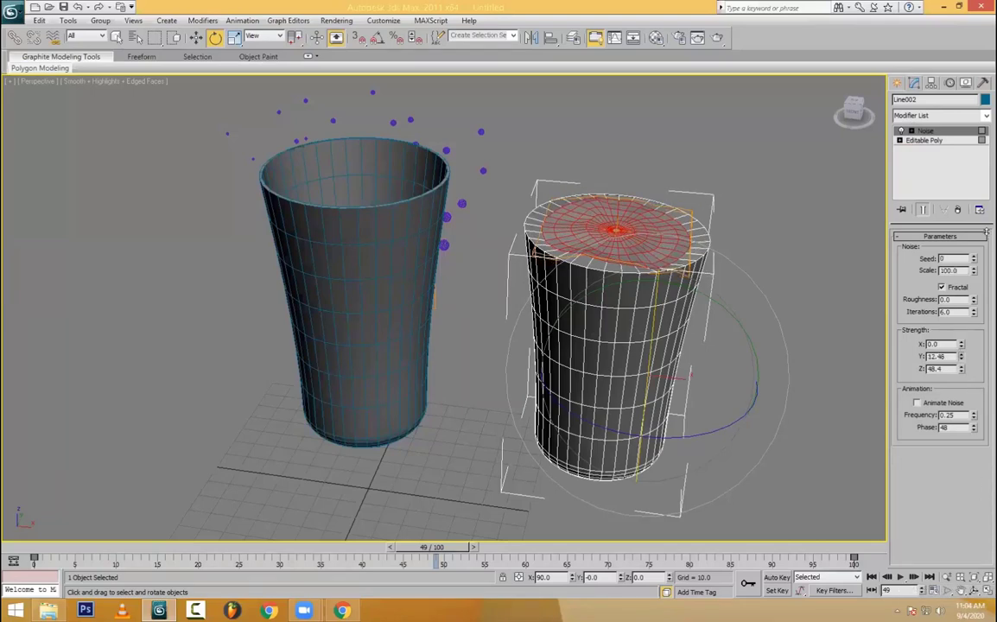
drag(973, 298, 890, 225)
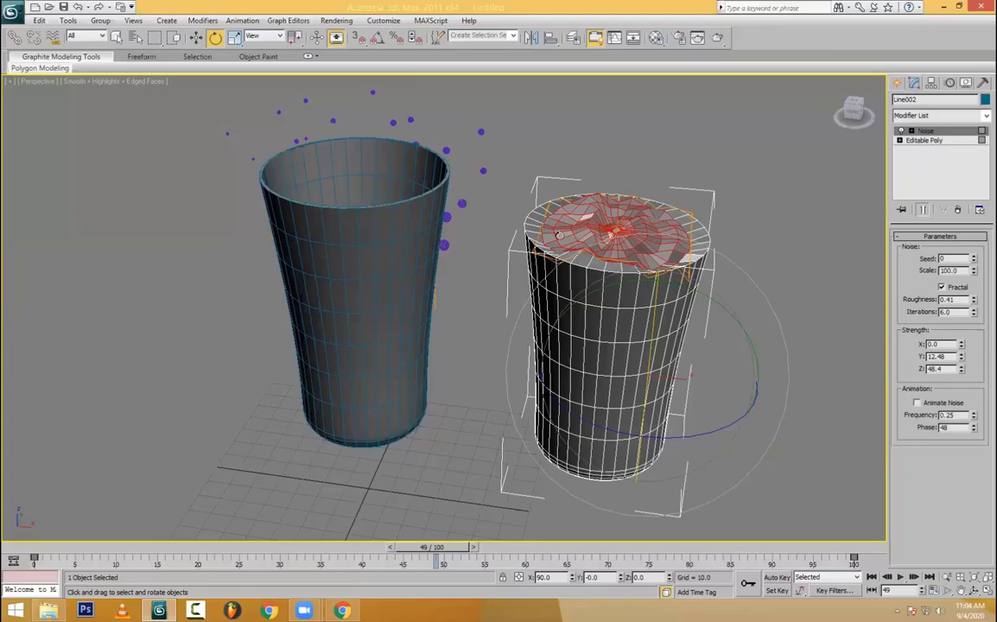
alt+middle_drag(506, 215, 753, 293)
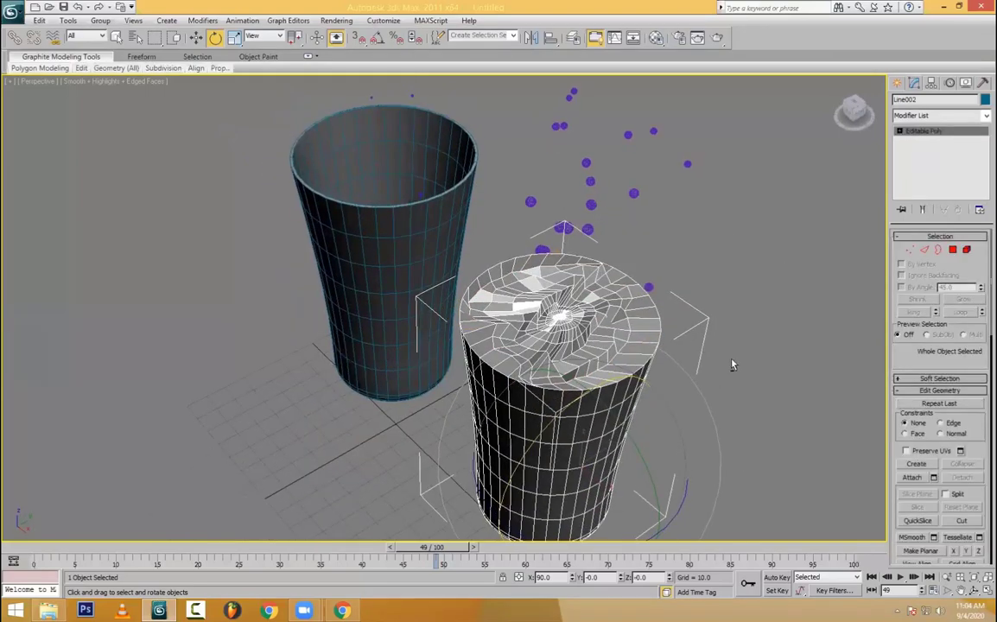
alt+middle_drag(730, 363, 743, 311)
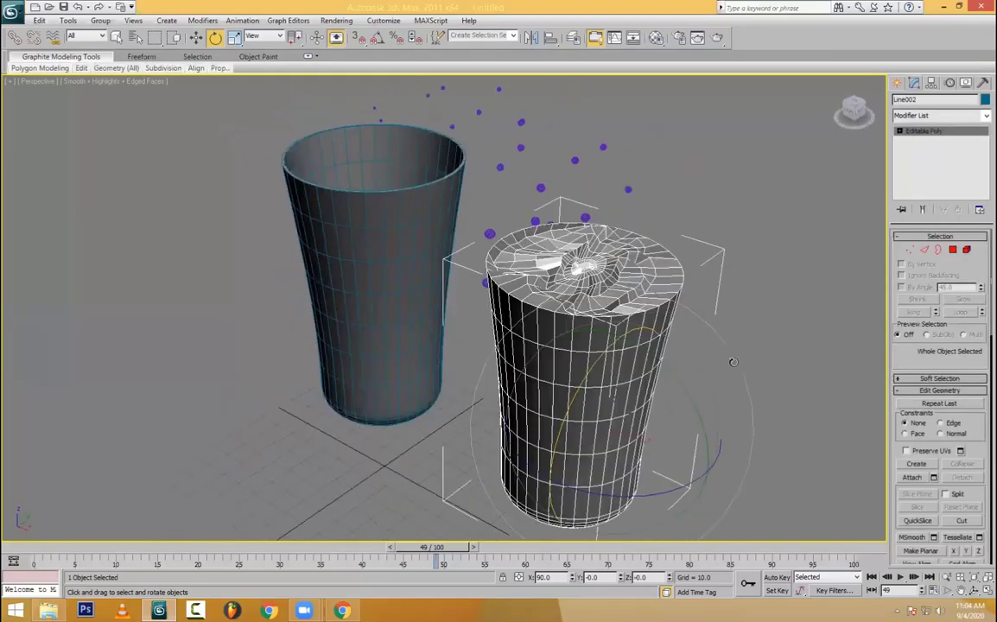
- Turn off edged faces and apply a TurboSmooth modifier to the liquid copy
key(F4)
click(939, 115)
text(tu)
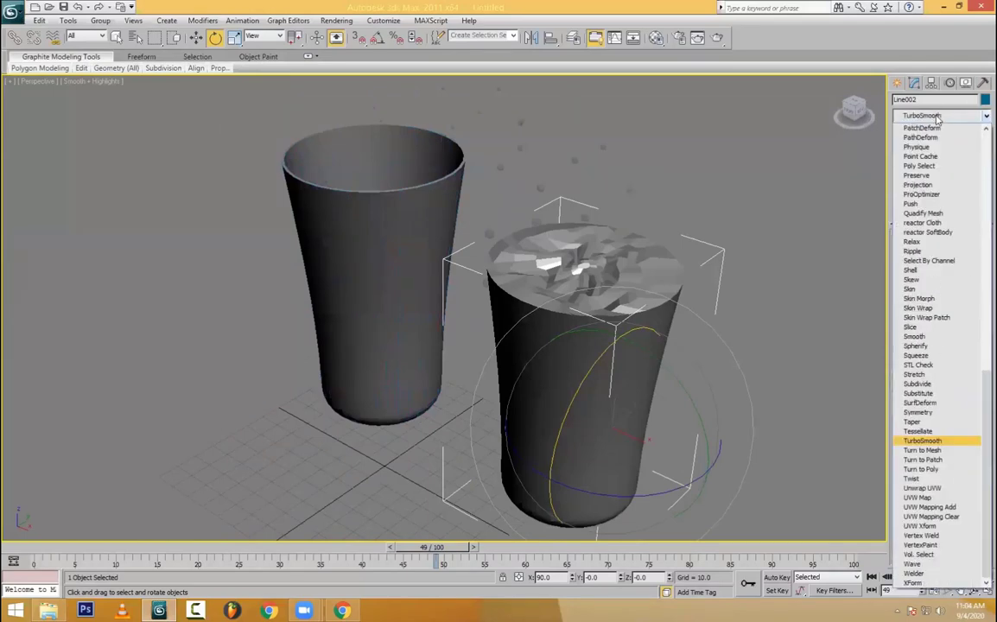
key(Return)
click(727, 363)
- Try to move the liquid copy by hand along X into the glass
alt+middle_drag(659, 393, 652, 279)
click(653, 279)
key(w)
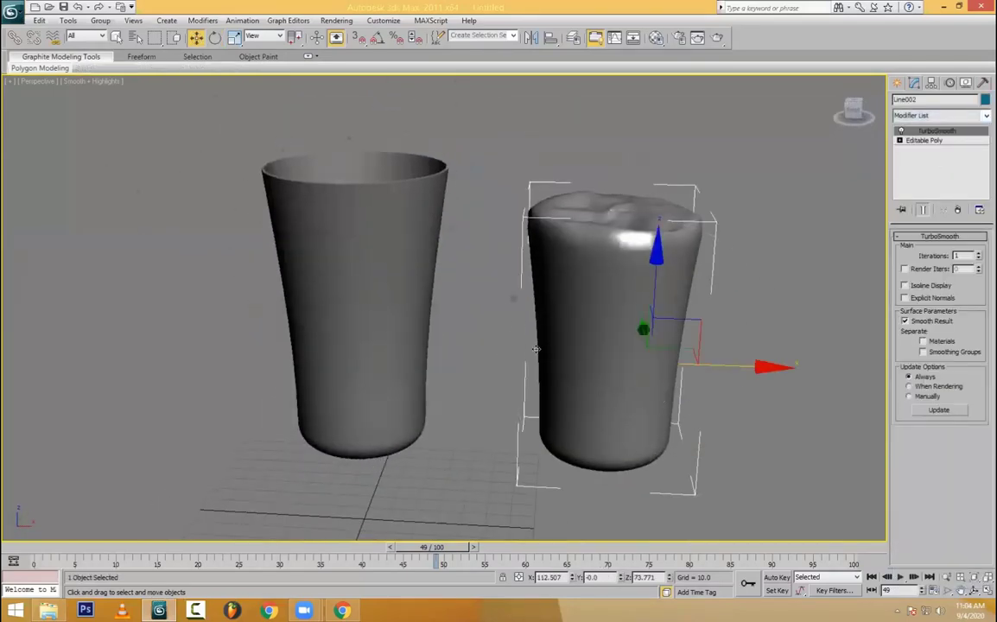
drag(537, 349, 307, 346)
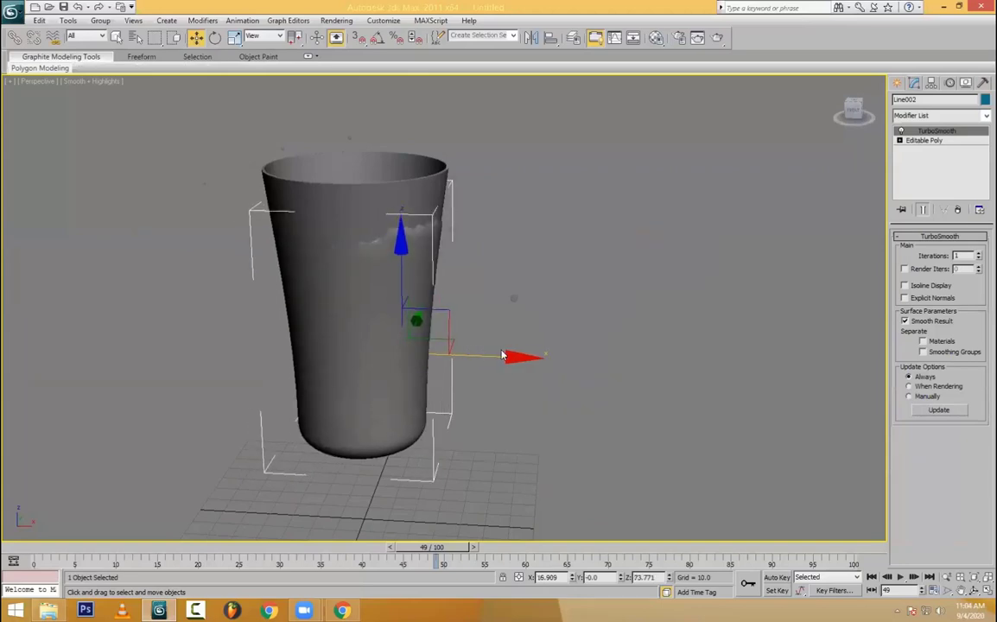
key(ctrl+z)
key(ctrl+z)
- Align the liquid copy with the original glass in X position, pivot point to pivot point
key(alt+a)
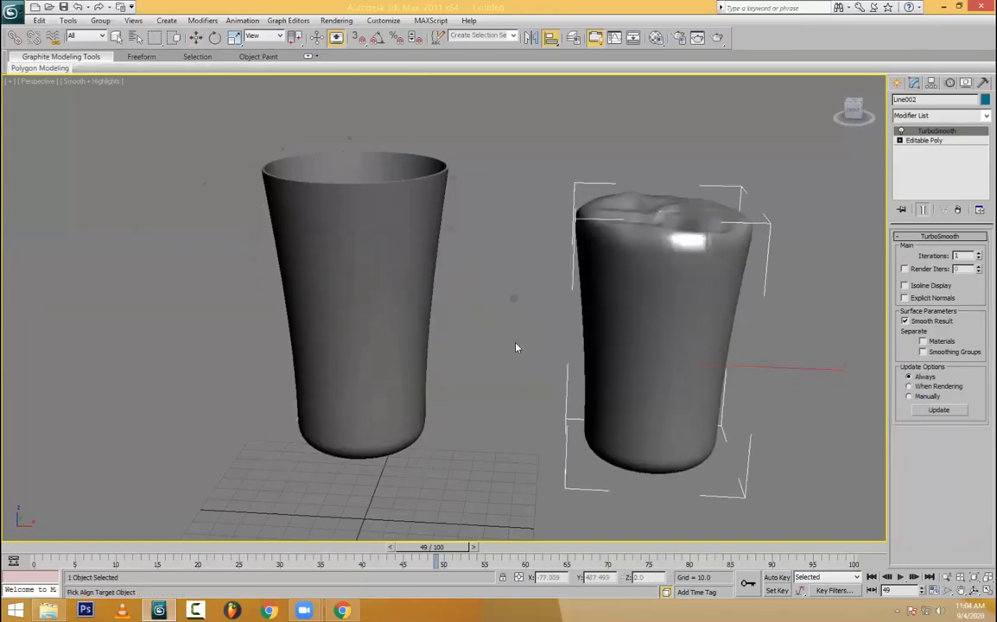
click(446, 302)
click(449, 282)
click(515, 281)
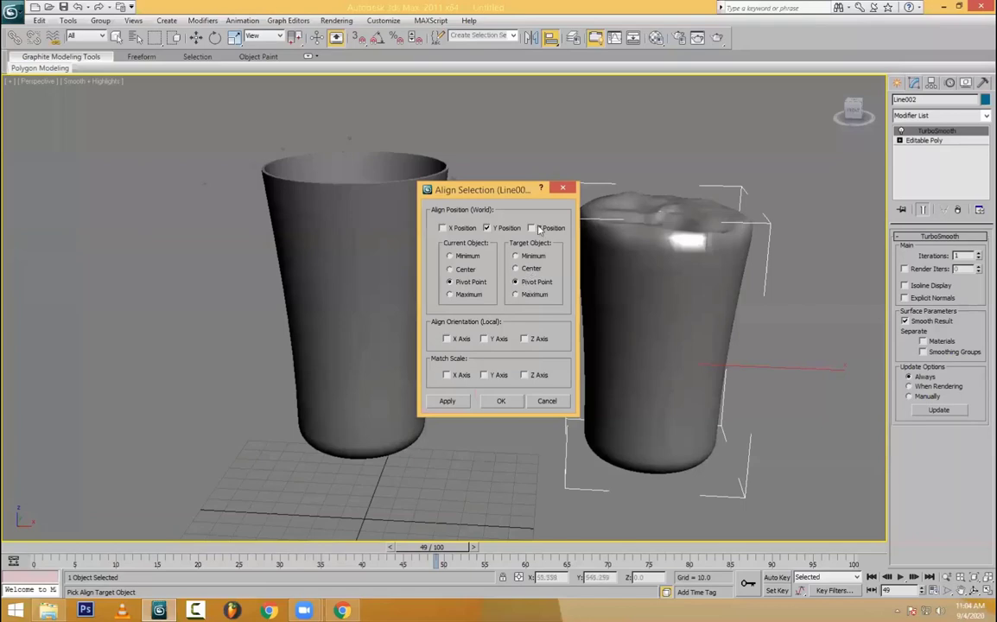
click(447, 229)
click(443, 228)
click(501, 401)
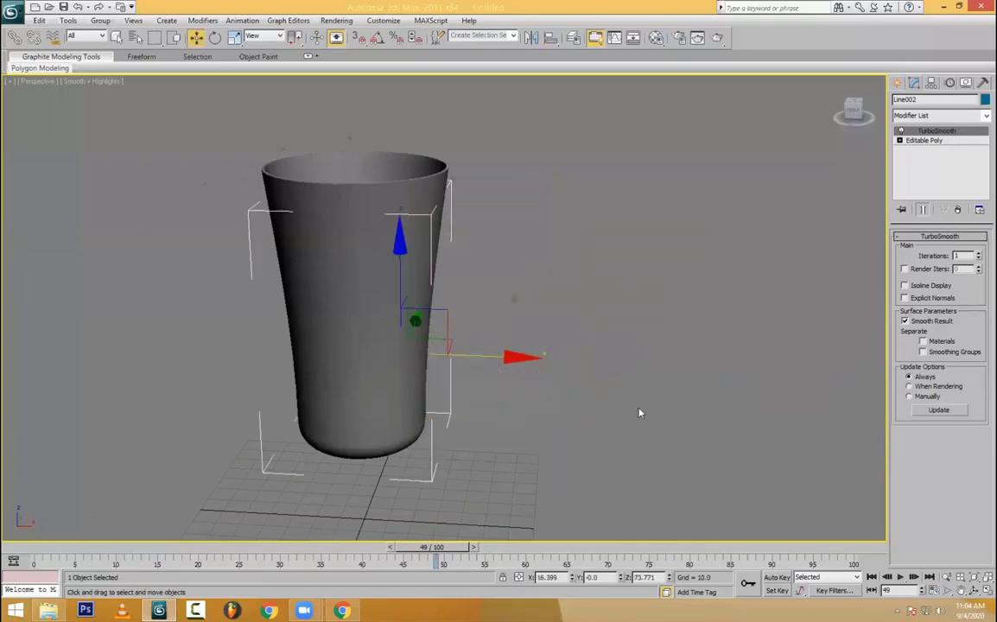
- Give the liquid the fourth sample material and change that material's type to Raytrace
alt+middle_drag(604, 271, 605, 329)
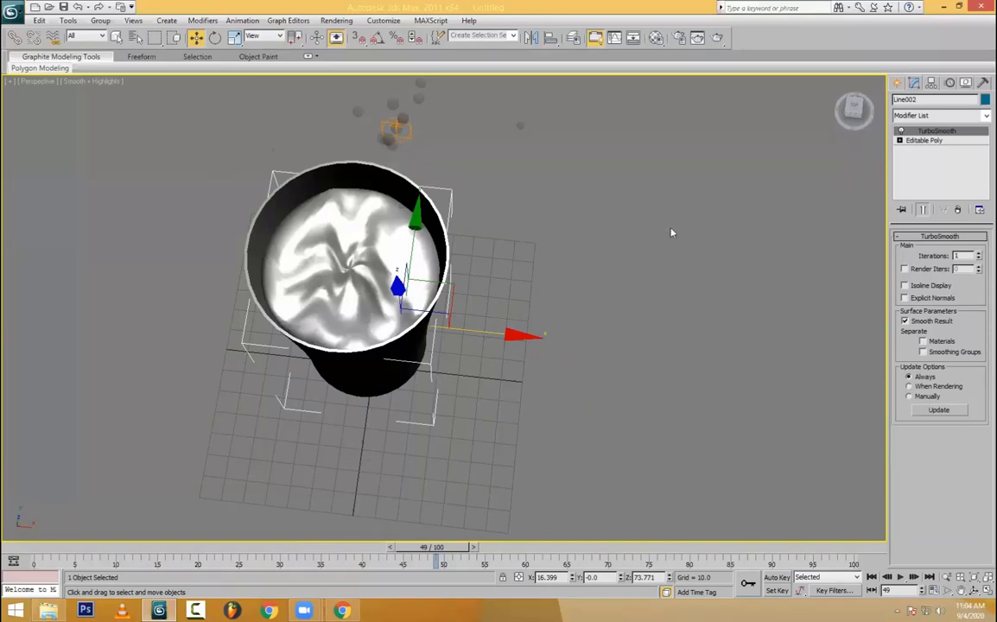
key(m)
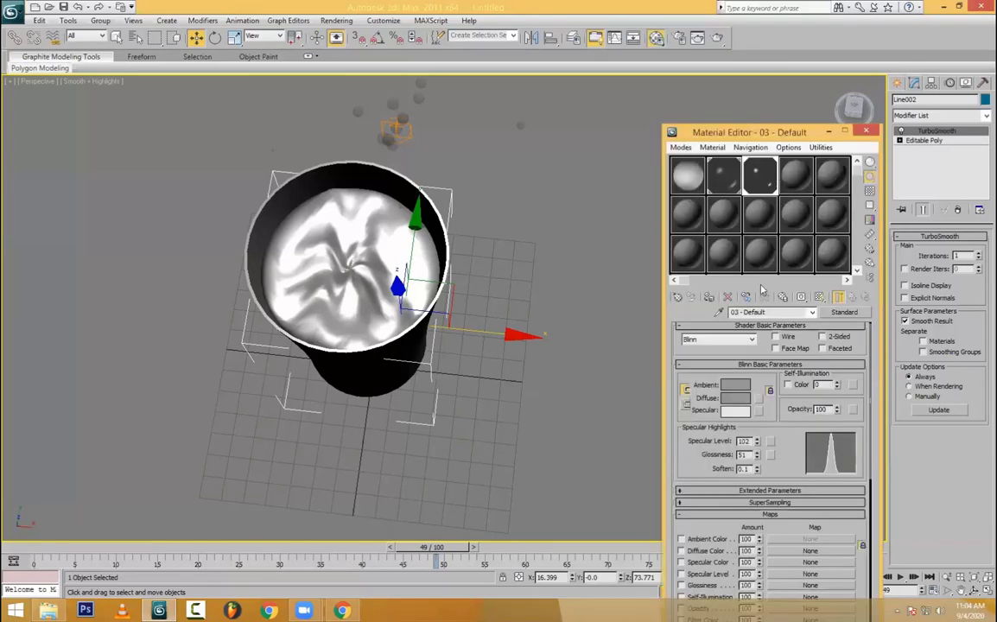
alt+middle_drag(423, 307, 418, 251)
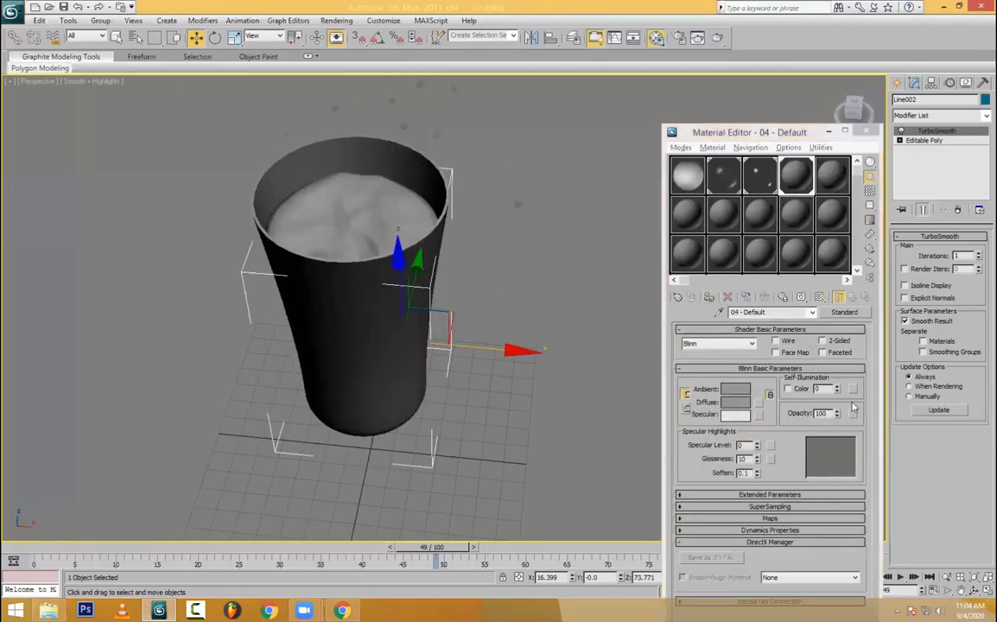
click(840, 311)
click(410, 322)
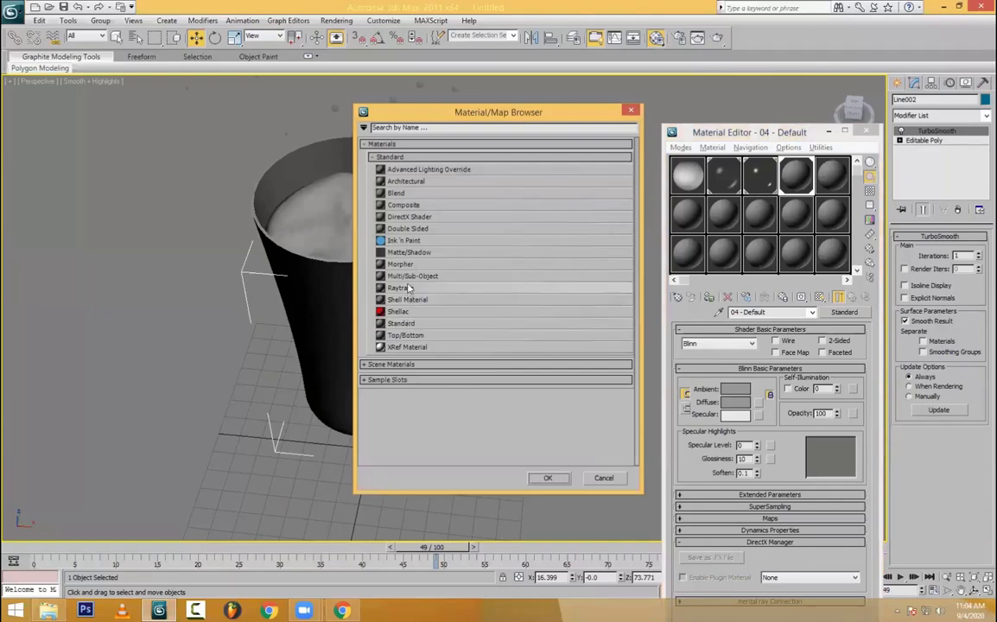
click(540, 479)
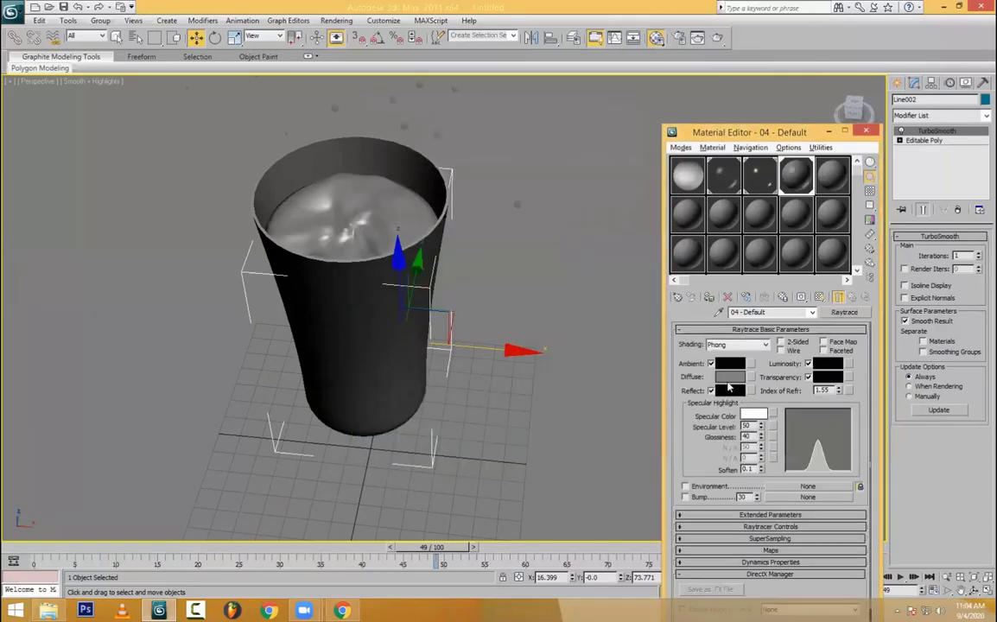
- Set the liquid material's diffuse colour to a dark reddish grey, RGB 55, 49, 49
click(730, 378)
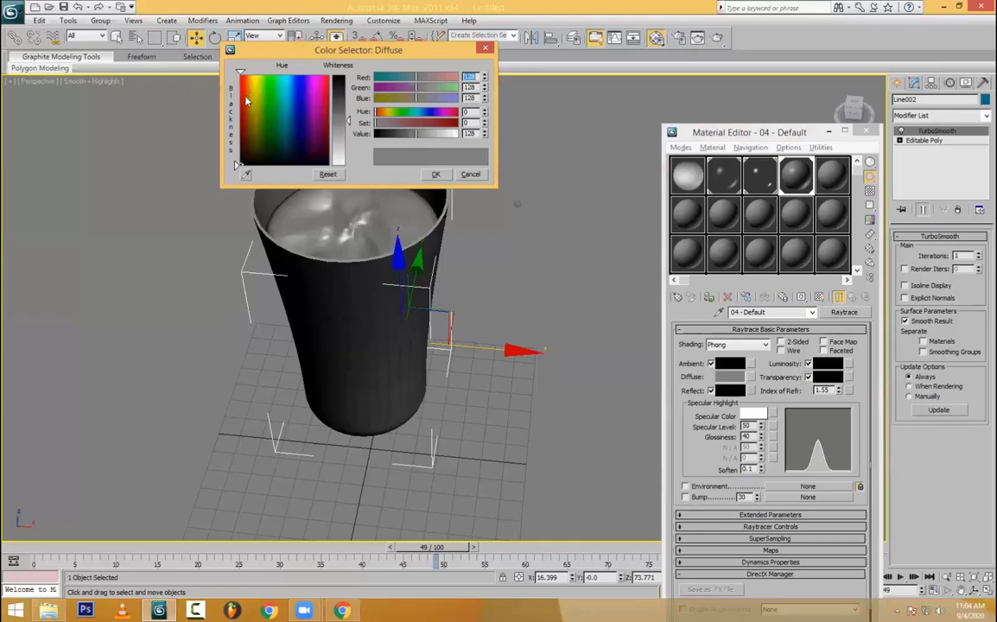
drag(245, 101, 244, 150)
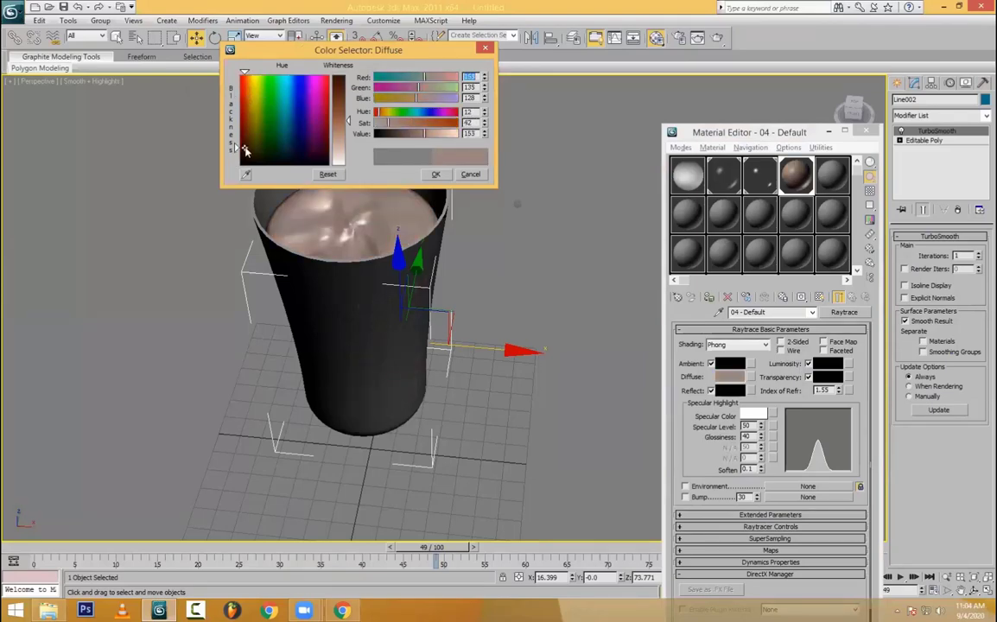
drag(245, 150, 239, 162)
drag(347, 117, 346, 91)
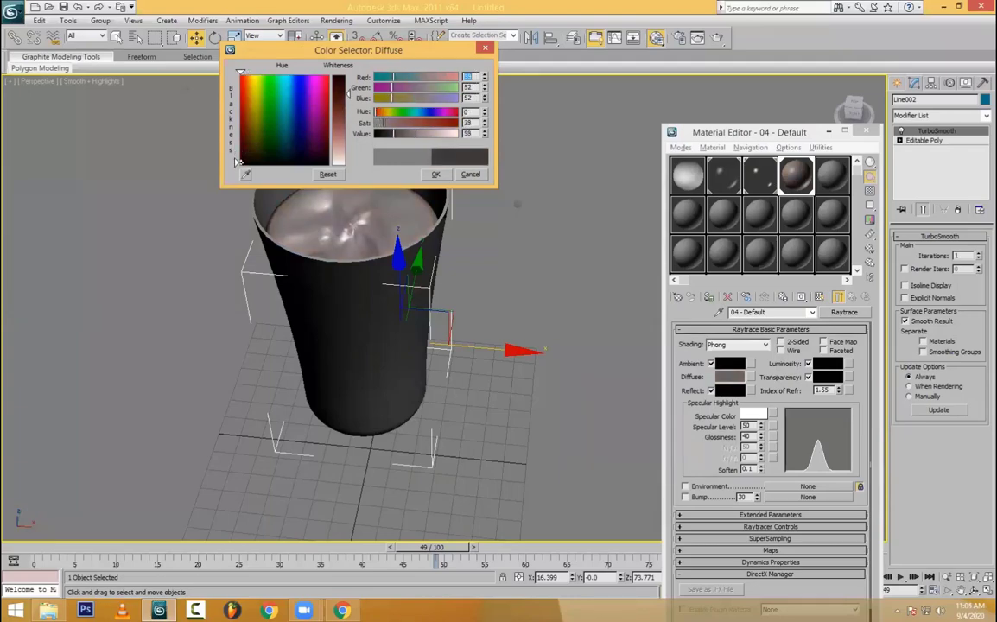
click(434, 175)
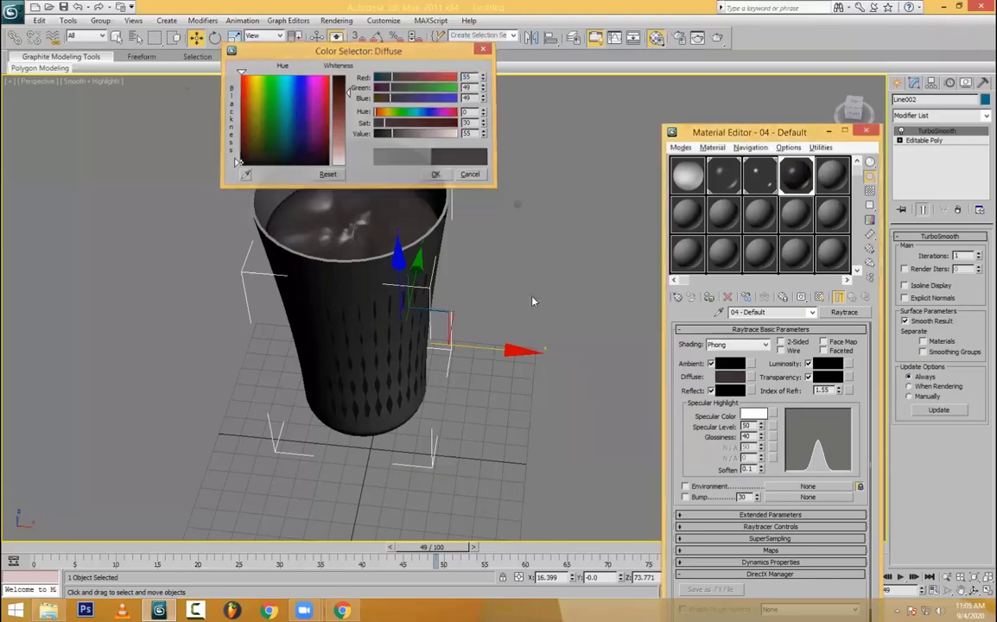
- Apply a Relax modifier to the liquid and increase its effect to pull the surface in from the glass wall
alt+middle_drag(481, 259, 509, 233)
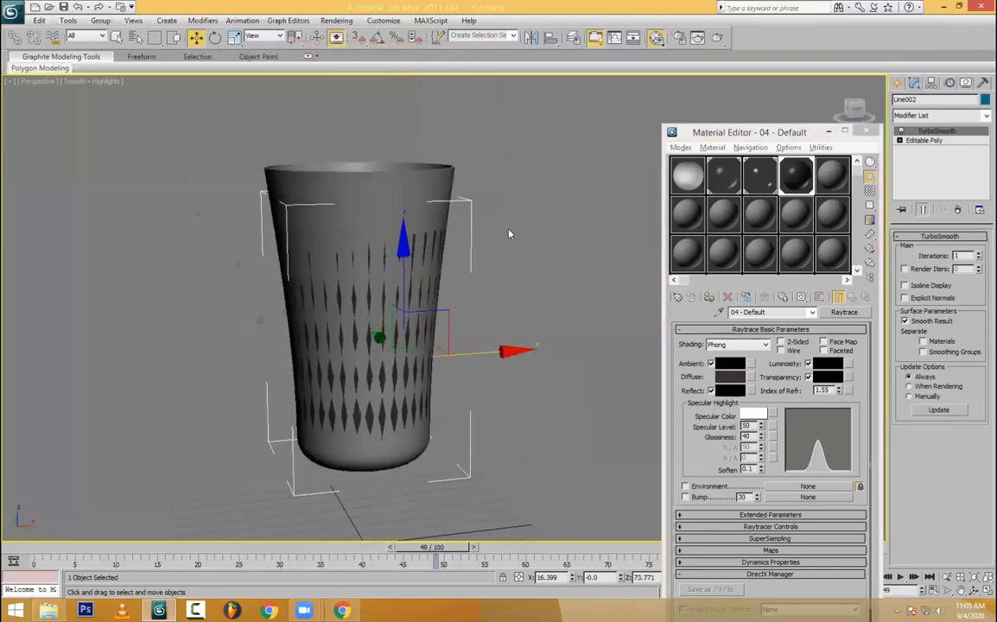
click(945, 120)
key(r)
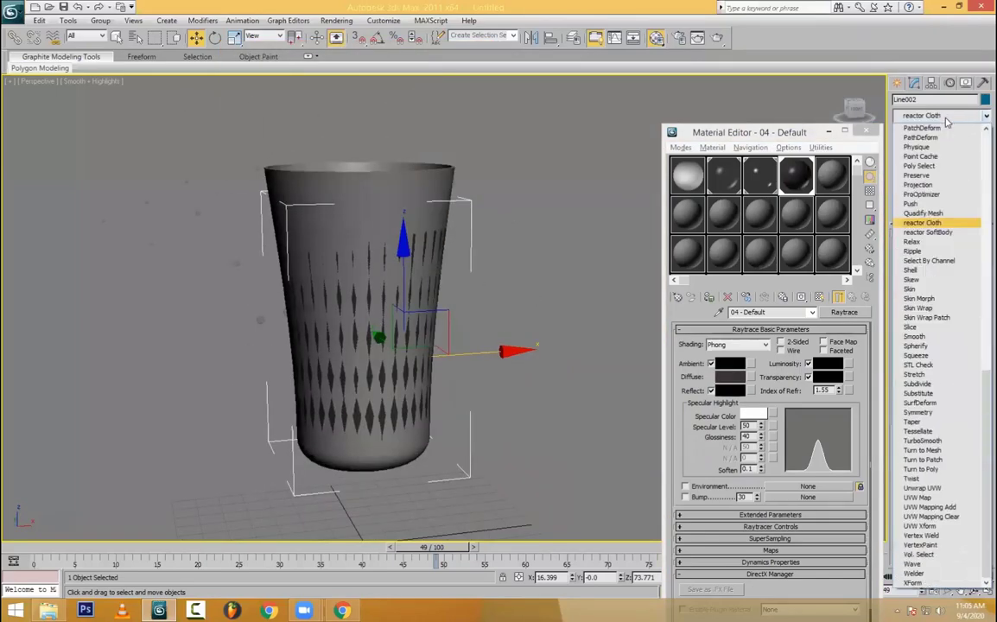
click(919, 242)
alt+middle_drag(438, 304, 445, 363)
drag(979, 254, 977, 116)
- Scale the outer glass up uniformly to about 103 percent to enclose the liquid
click(423, 229)
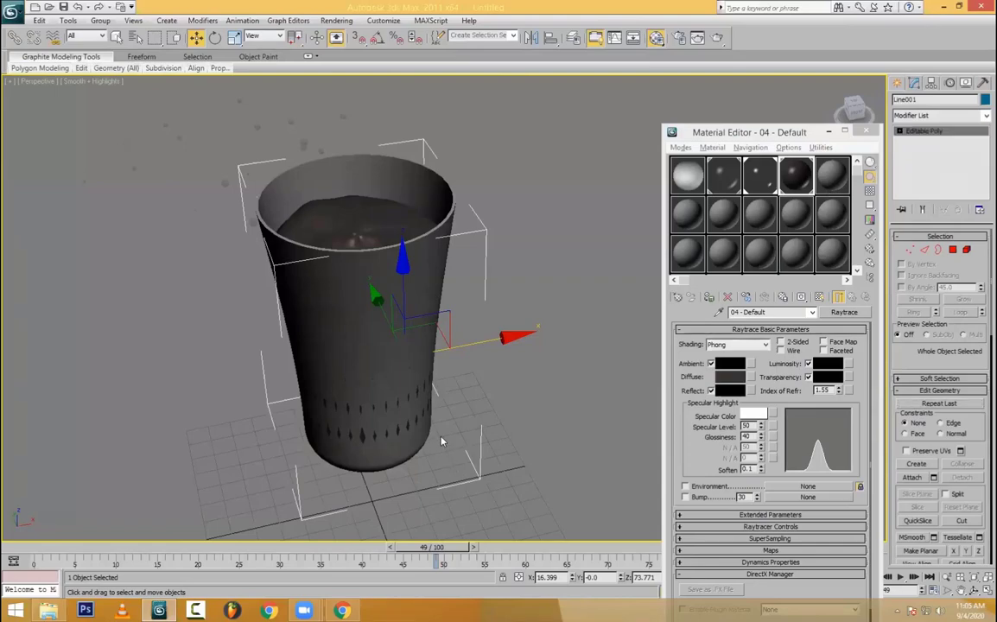
key(r)
drag(396, 361, 394, 358)
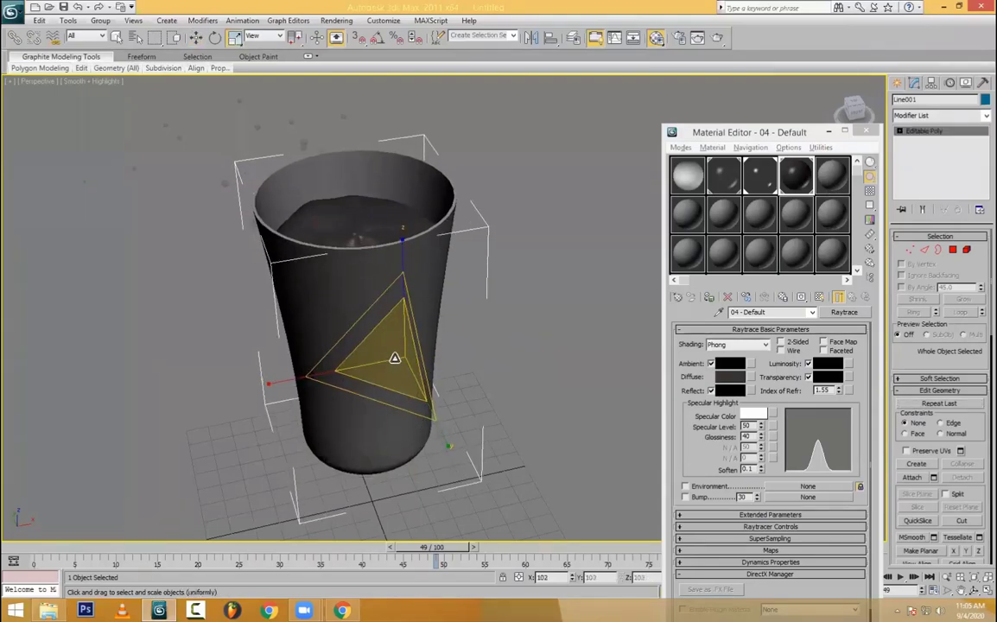
- Render the perspective view at frame 49 to check the liquid in the glass, and close the render
click(529, 374)
key(shift+q)
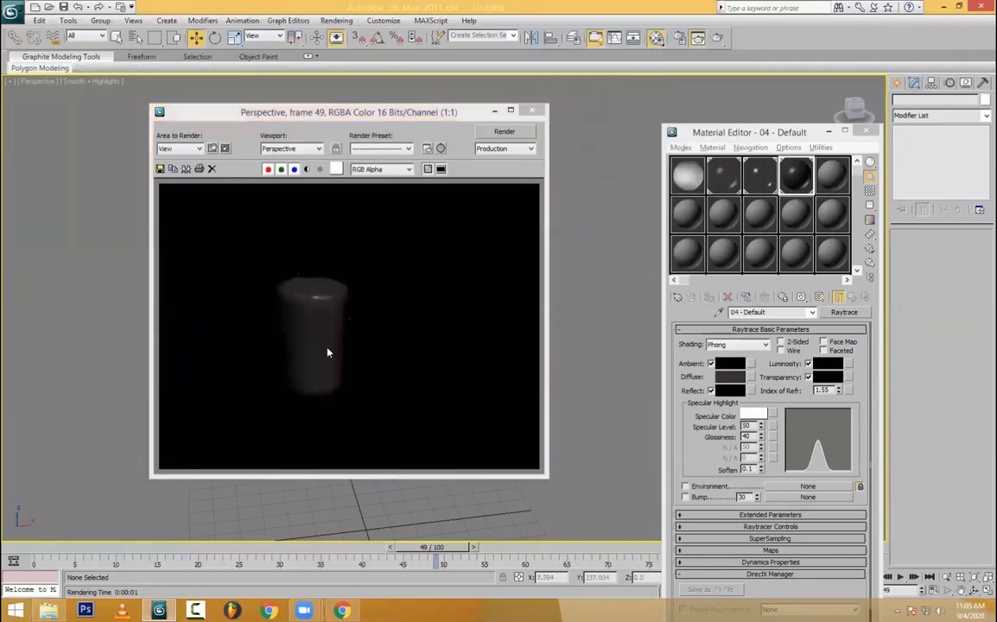
click(532, 111)
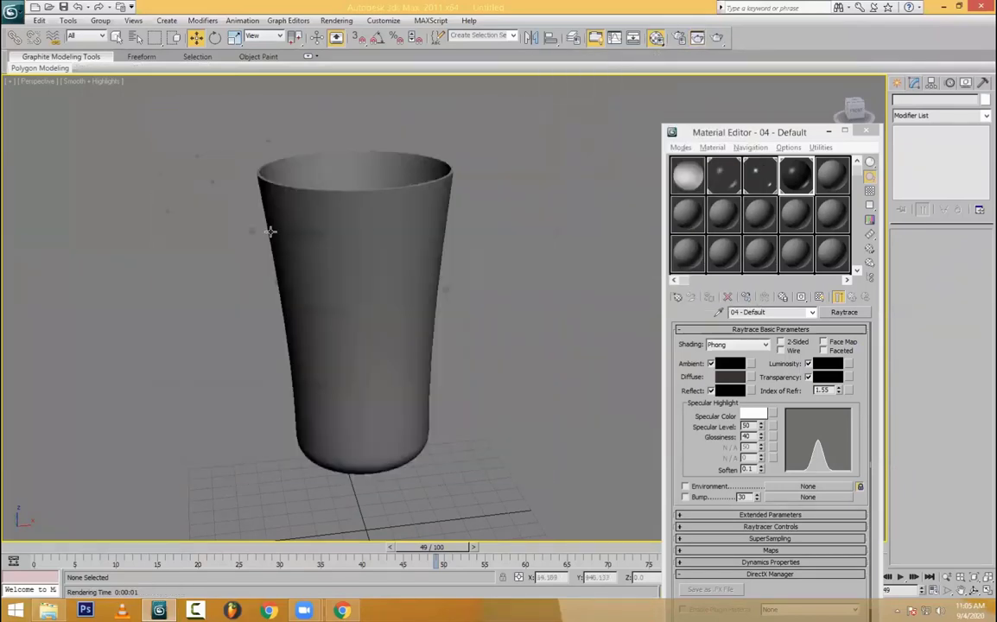
- Set the transparency colour of the liquid's raytrace material to a light grey, RGB 201, 201, 201
click(433, 236)
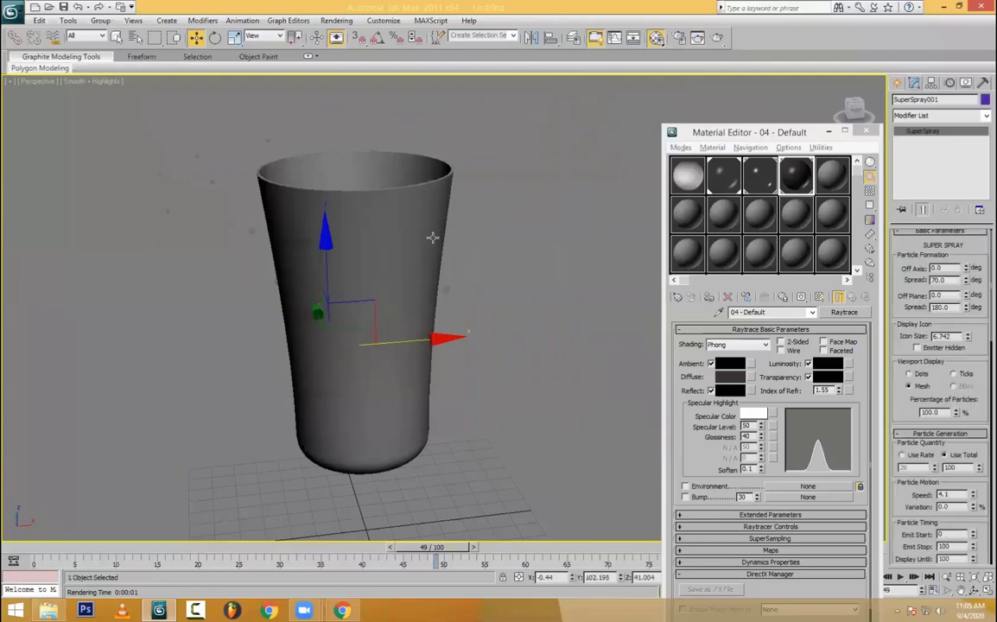
alt+middle_drag(387, 218, 440, 244)
click(388, 228)
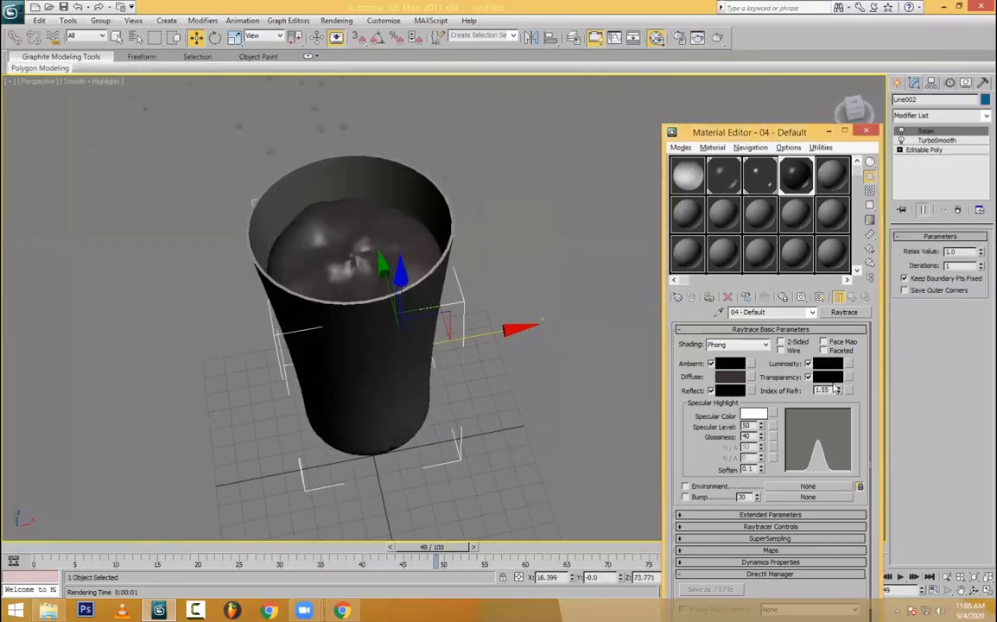
click(827, 377)
drag(347, 105, 346, 147)
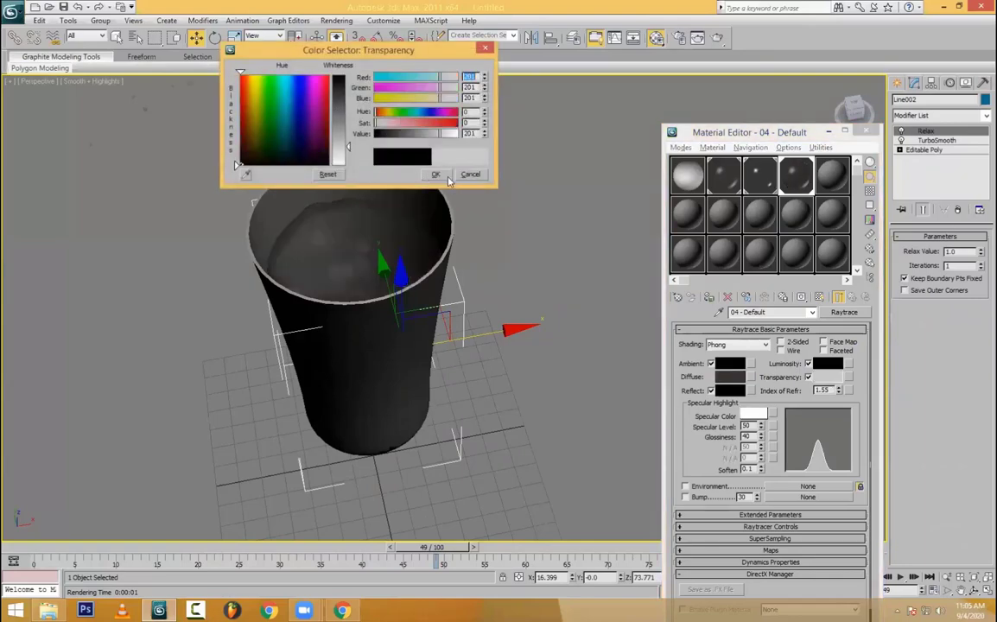
click(437, 175)
- Render the perspective view at frame 49 to check the transparent liquid, and close the render
alt+middle_drag(501, 288, 512, 276)
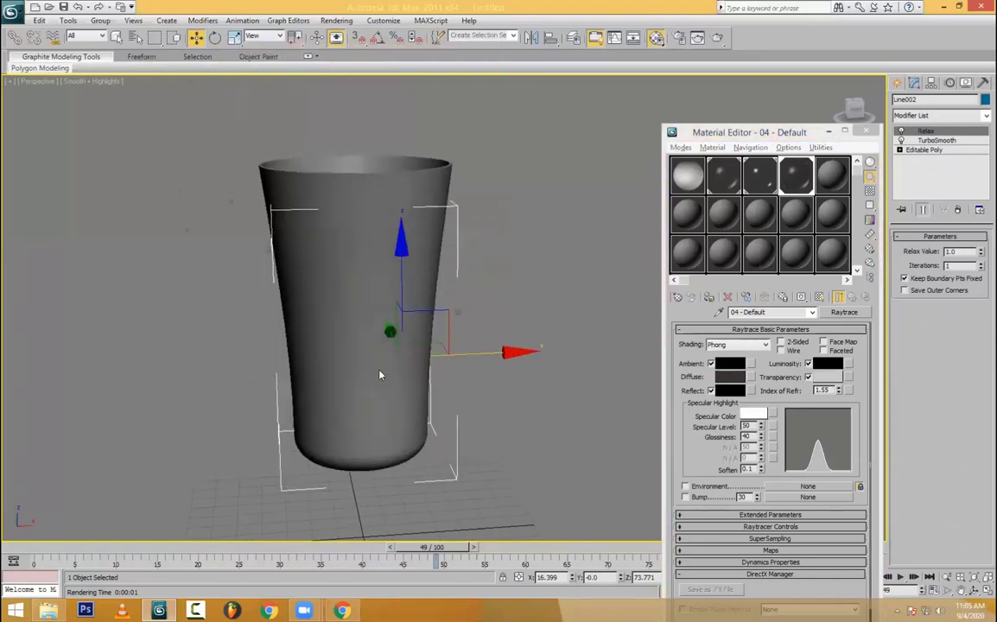
key(shift+q)
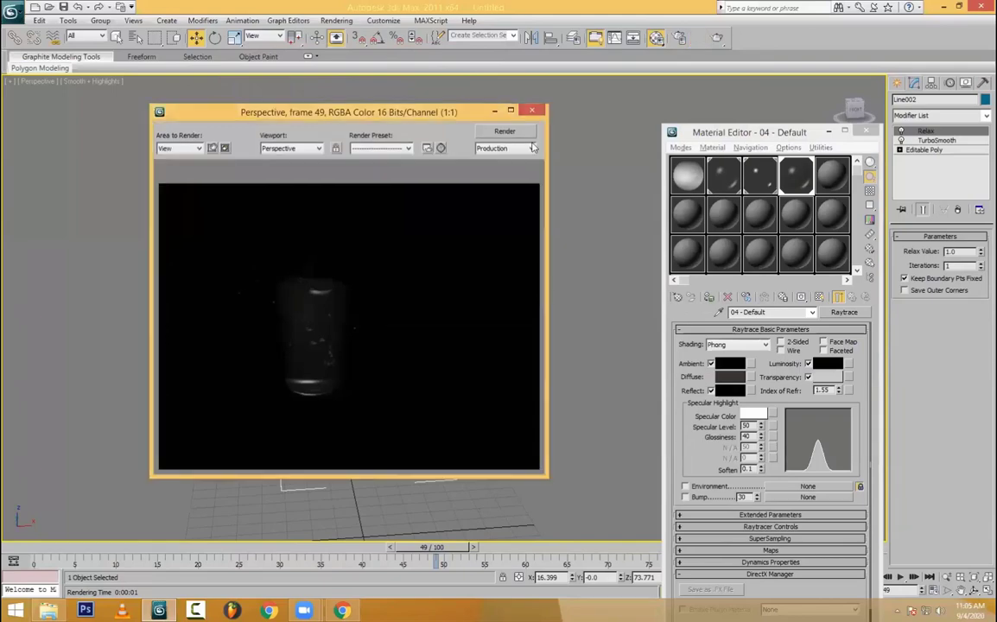
click(532, 111)
- Move the Super Spray emitter along Y in the top view to the glass centre, at about Y -2.4
scroll(523, 285, up, 10)
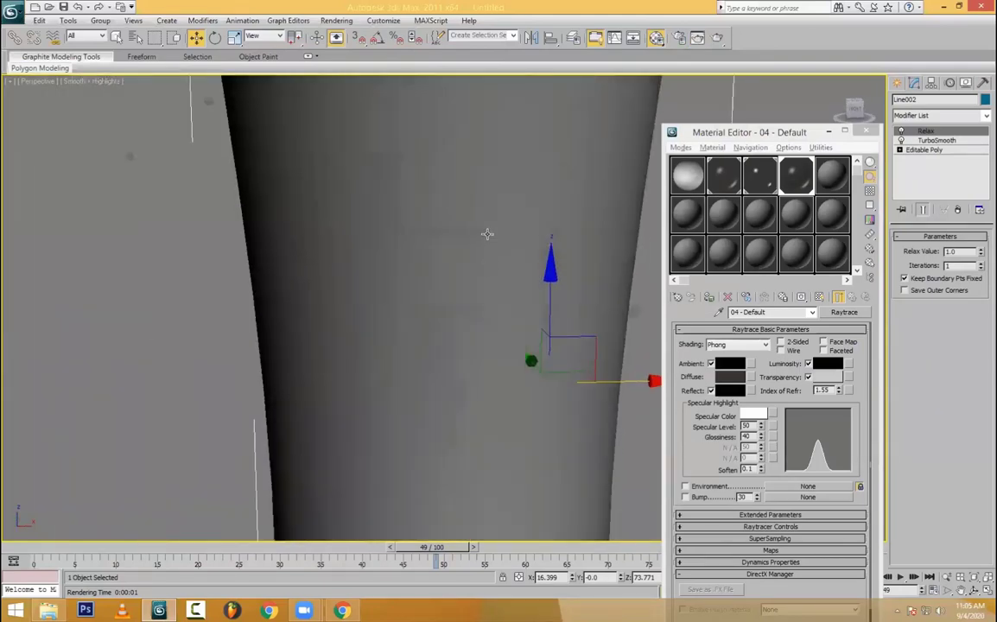
scroll(487, 234, down, 8)
click(521, 310)
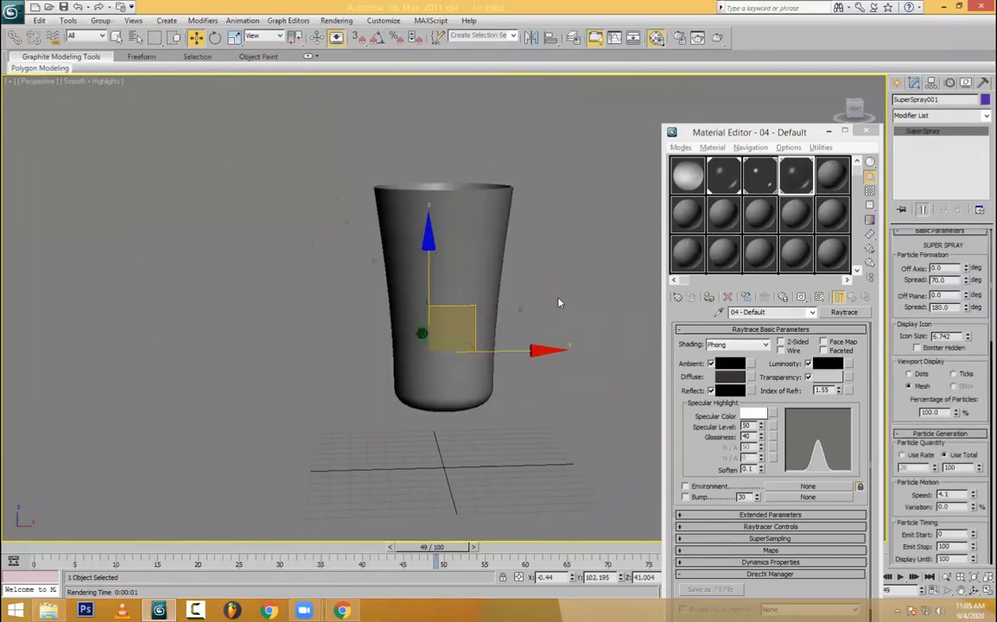
click(521, 318)
key(ctrl+z)
key(alt+w)
middle_drag(256, 246, 437, 205)
key(alt+w)
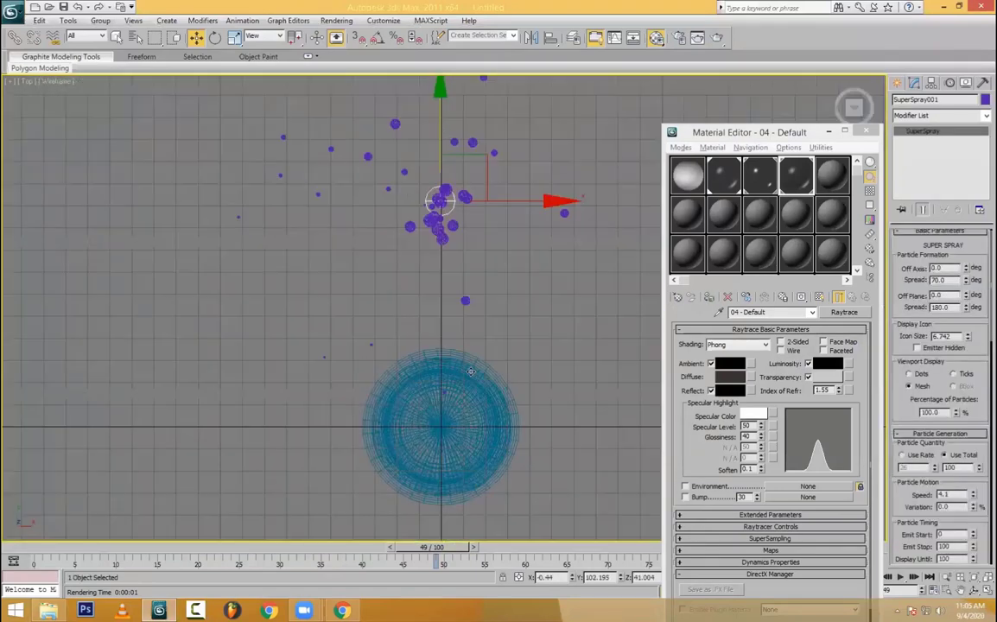
drag(470, 371, 471, 416)
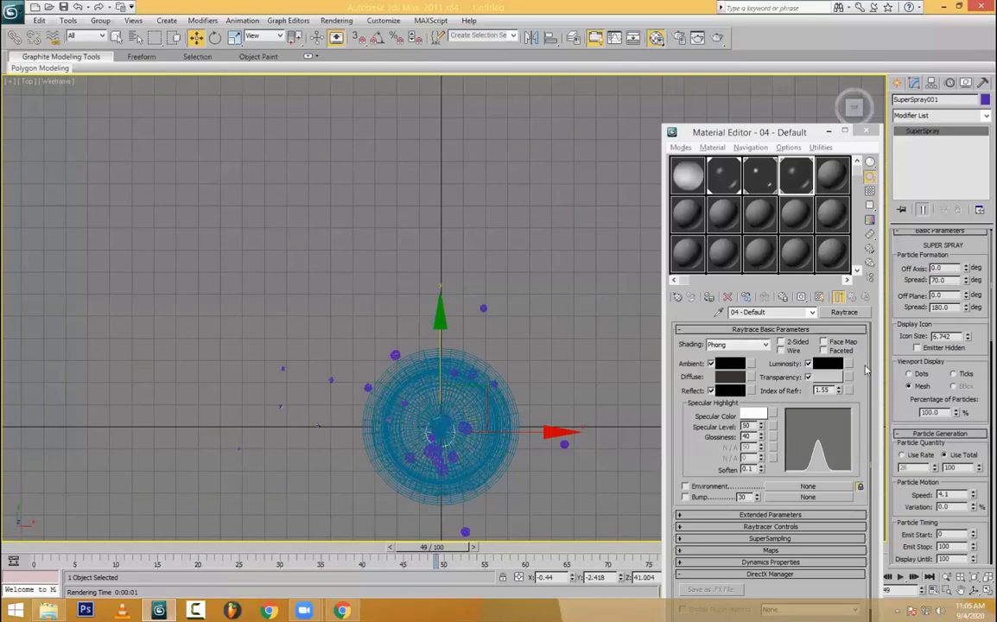
- Set the Super Spray's off-axis spread to 15 degrees and raise the emitter slightly inside the glass, to about Z 41.3
drag(968, 289, 970, 343)
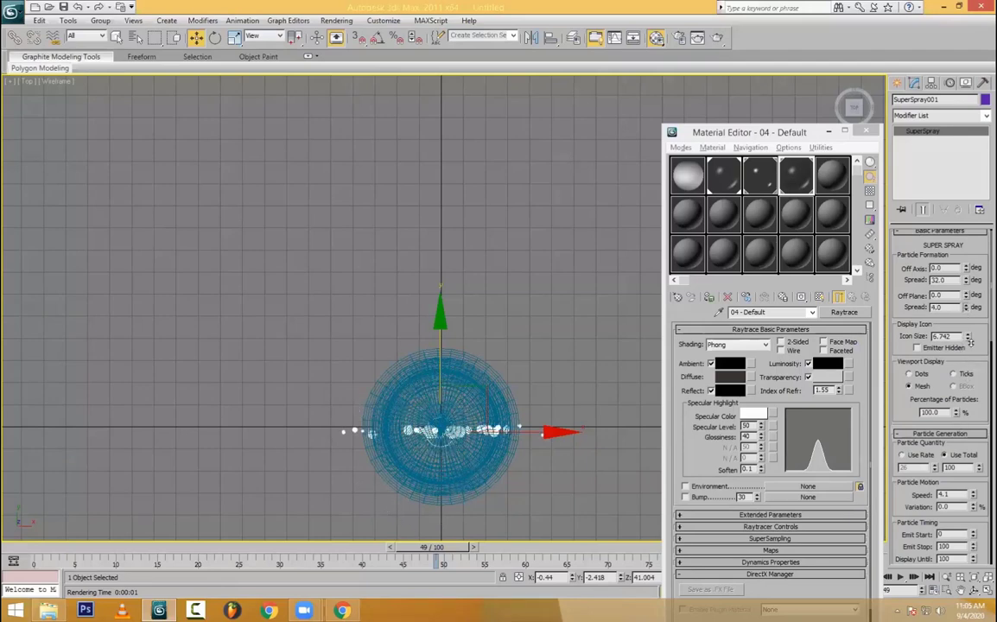
mouse_move(970, 298)
mouse_down()
mouse_move(986, 271)
mouse_move(967, 303)
mouse_move(967, 294)
mouse_up()
key(alt+w)
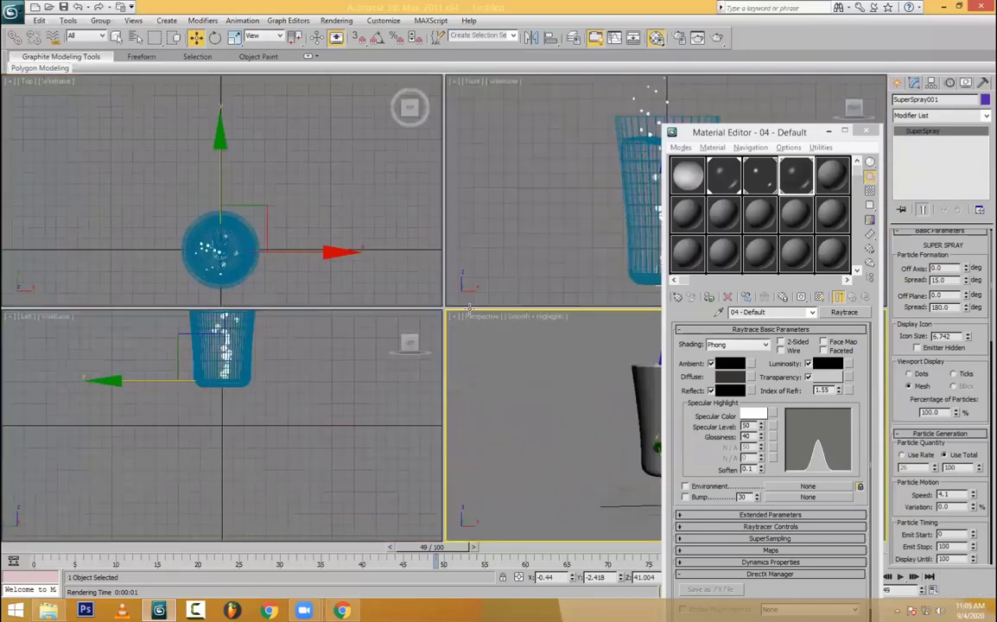
key(alt+w)
key(F3)
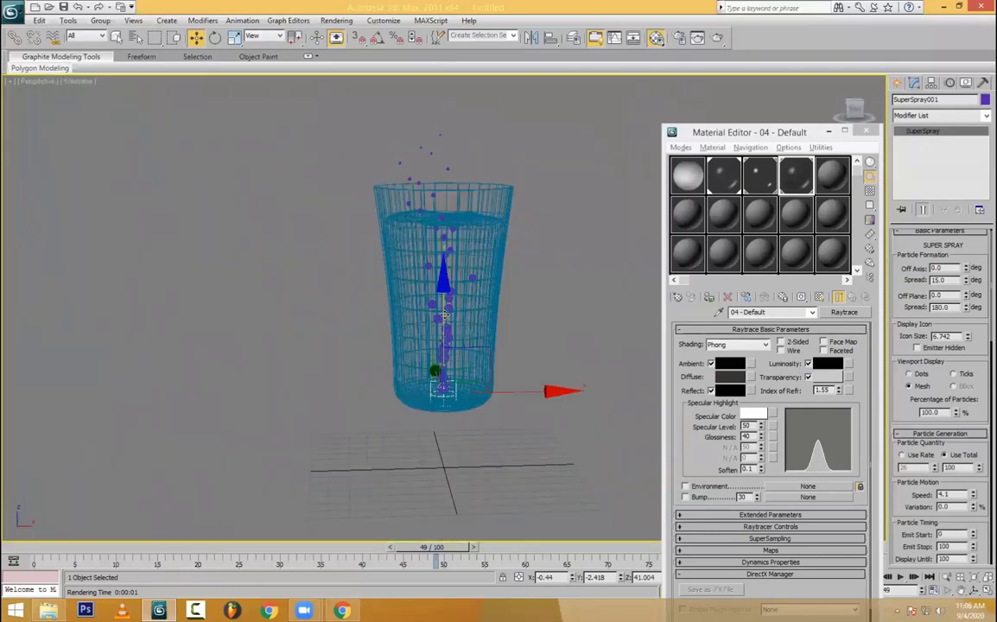
drag(446, 310, 446, 315)
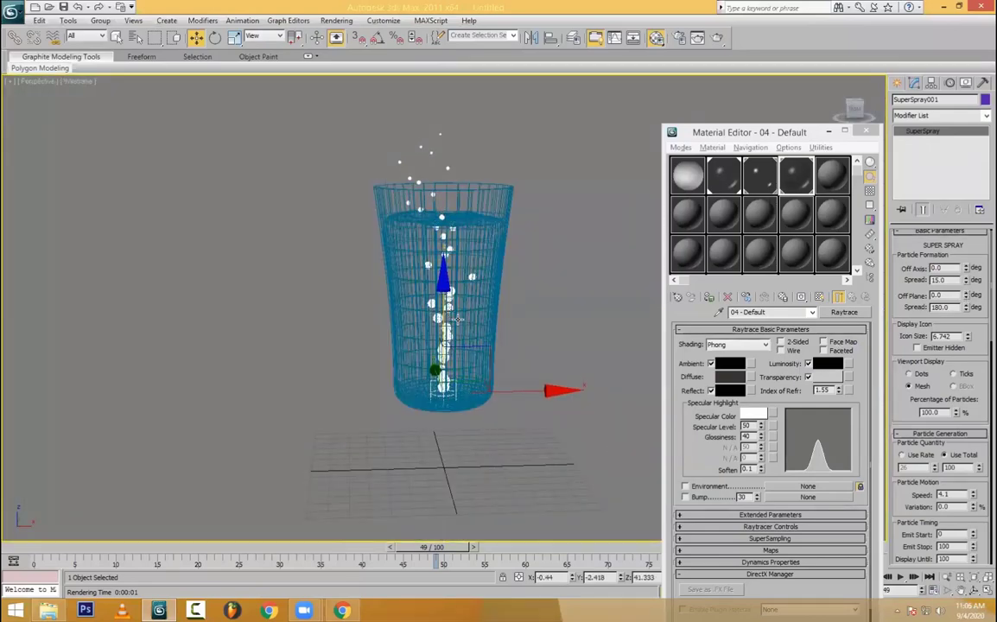
scroll(536, 344, up, 3)
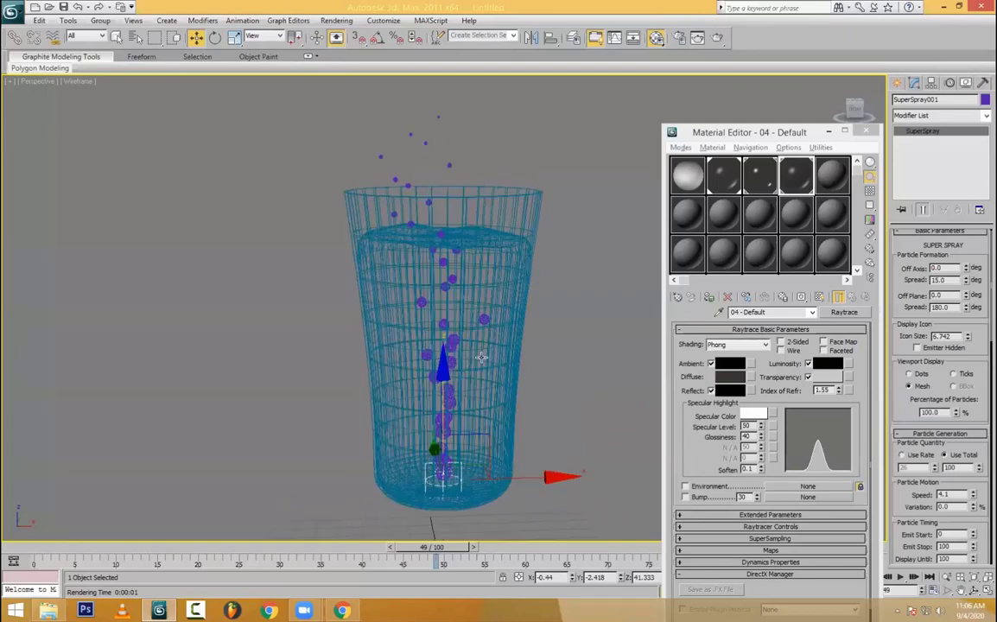
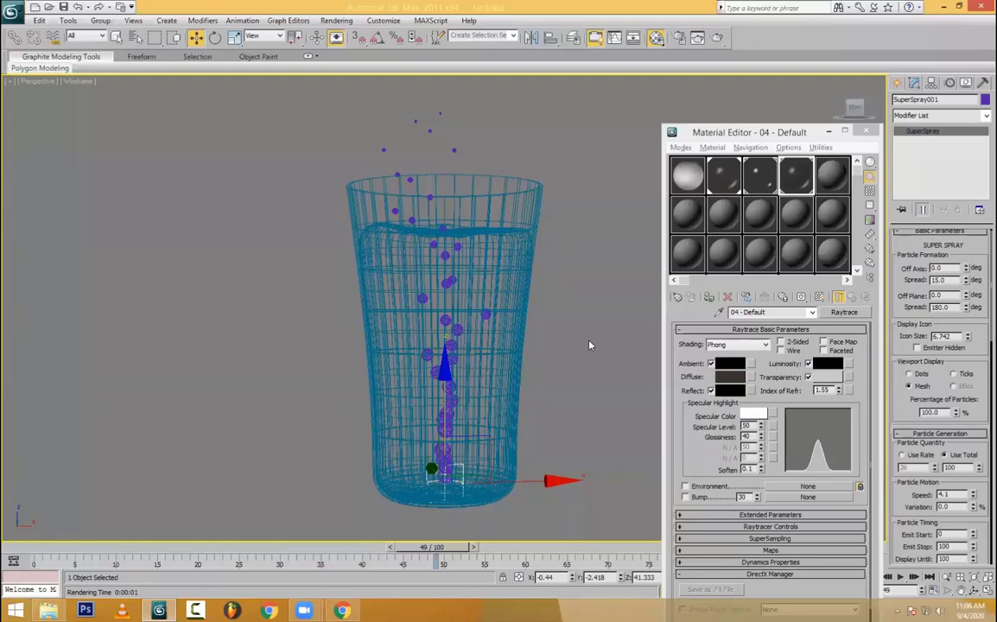
- Render the perspective view at frame 49 from two angles to check the bubbles inside the liquid
alt+middle_drag(607, 343, 574, 329)
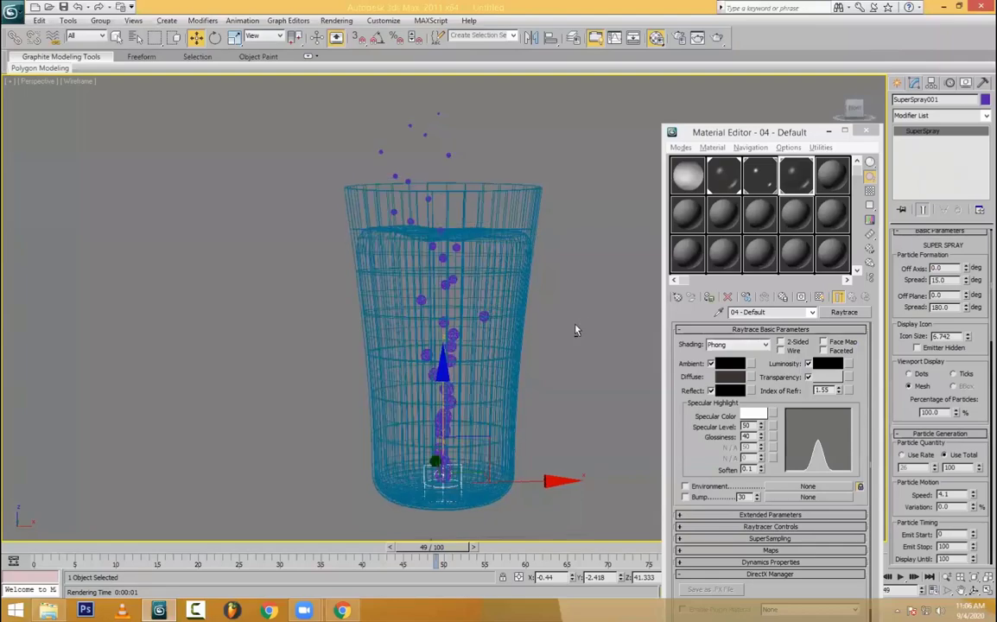
scroll(571, 343, up, 1)
key(shift+q)
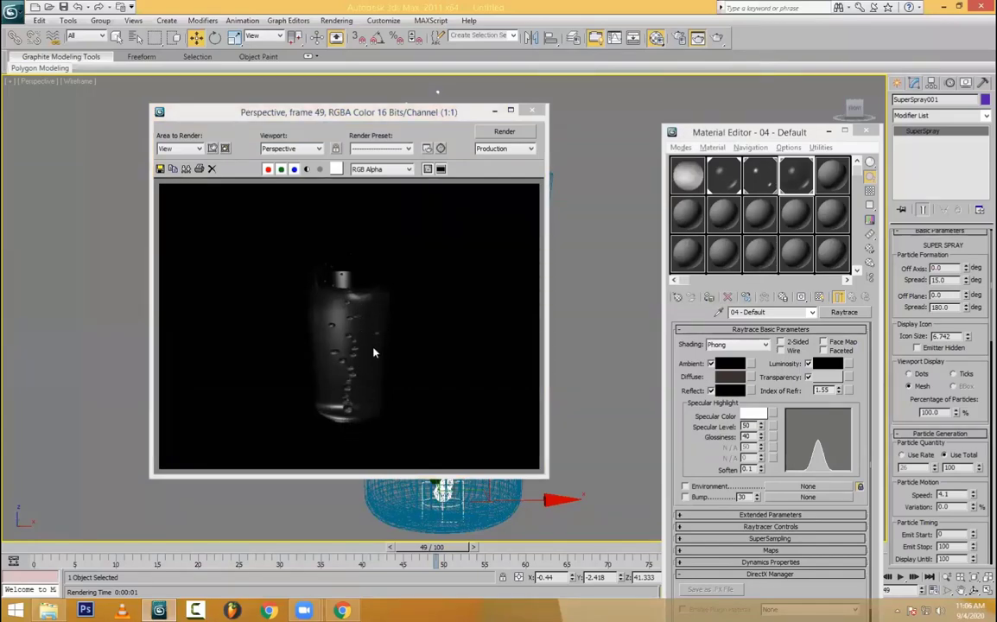
click(533, 109)
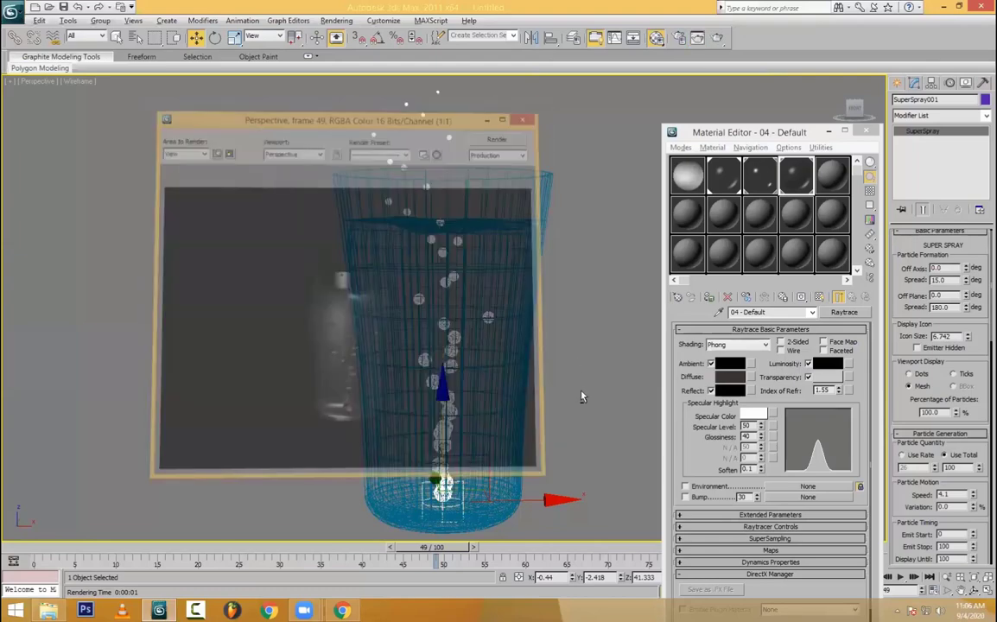
key(shift+q)
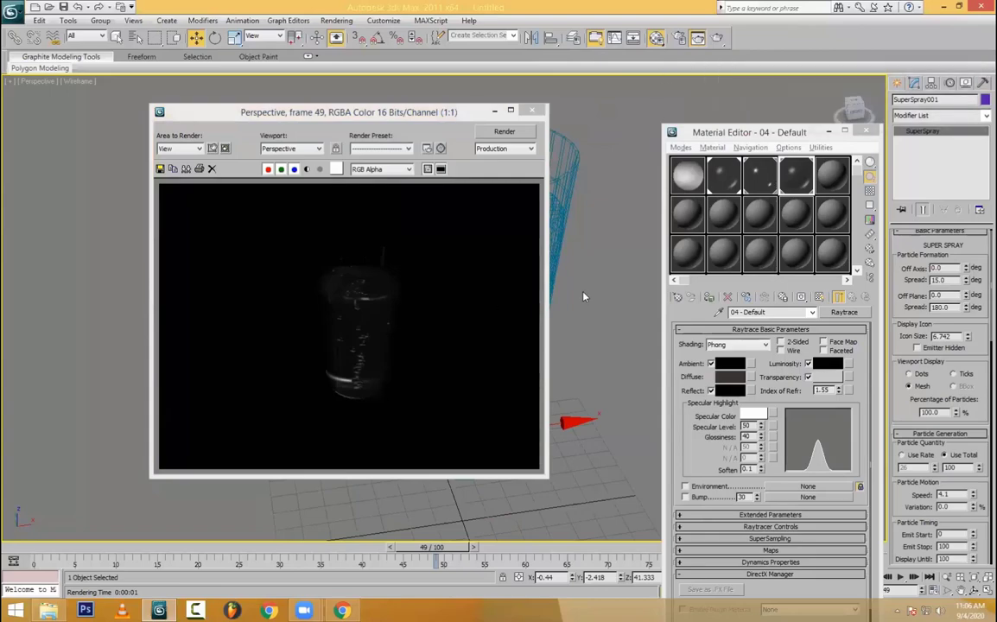
- Set the environment background colour to medium grey, RGB 112, 112, 112, and close the render
key(8)
click(723, 168)
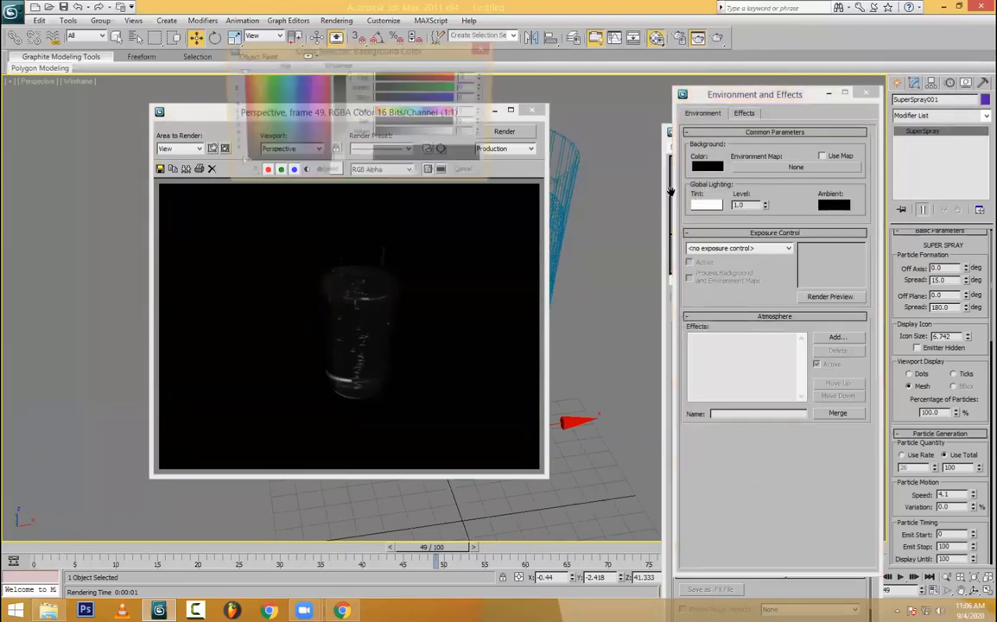
click(339, 121)
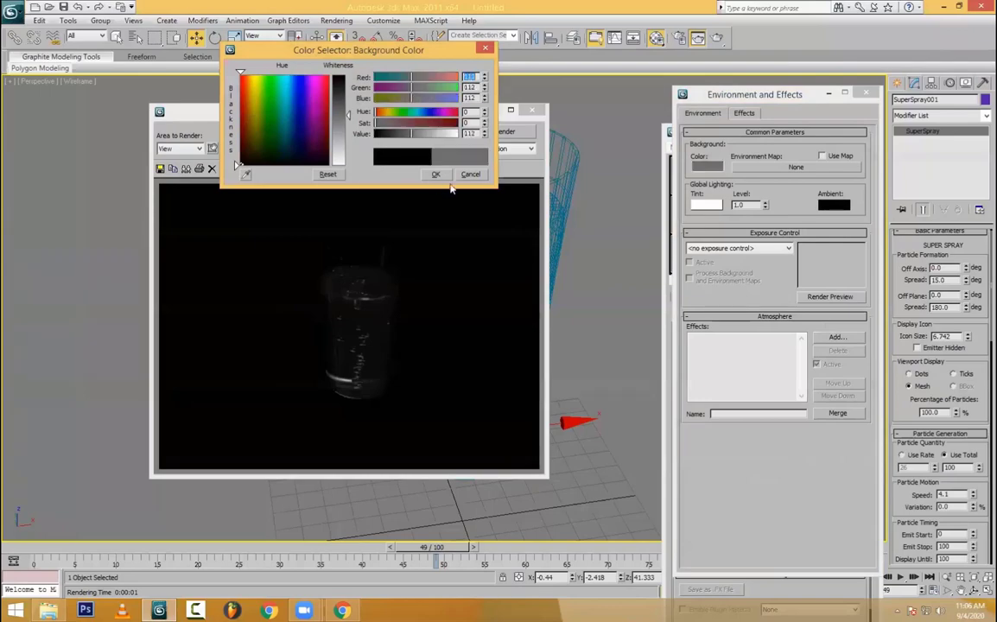
click(436, 173)
click(533, 110)
- Set the render output size to HDTV (video) 1920 by 1080, render the perspective view, and close the render
click(679, 39)
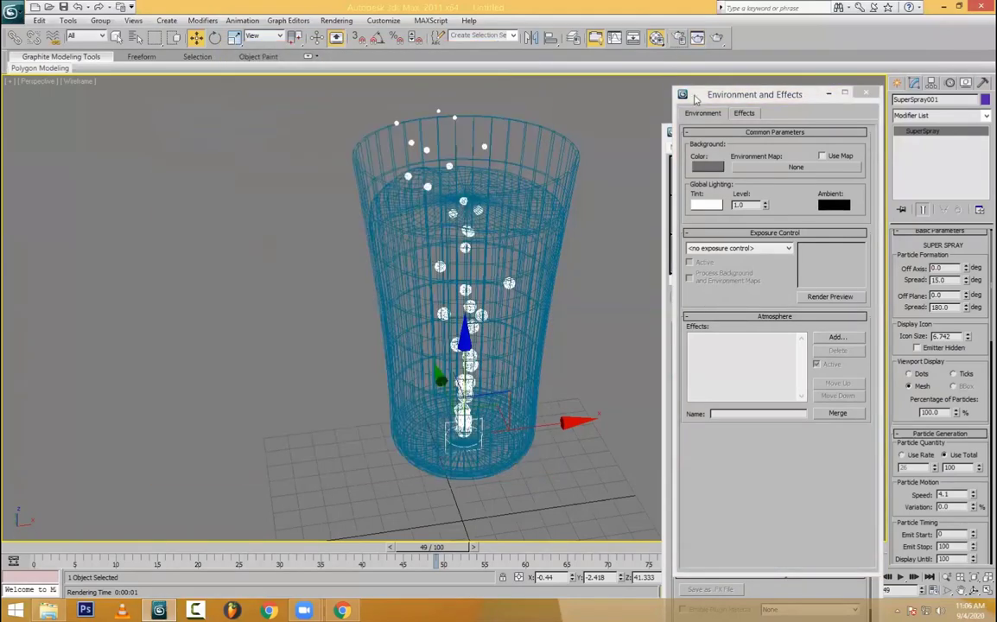
click(594, 419)
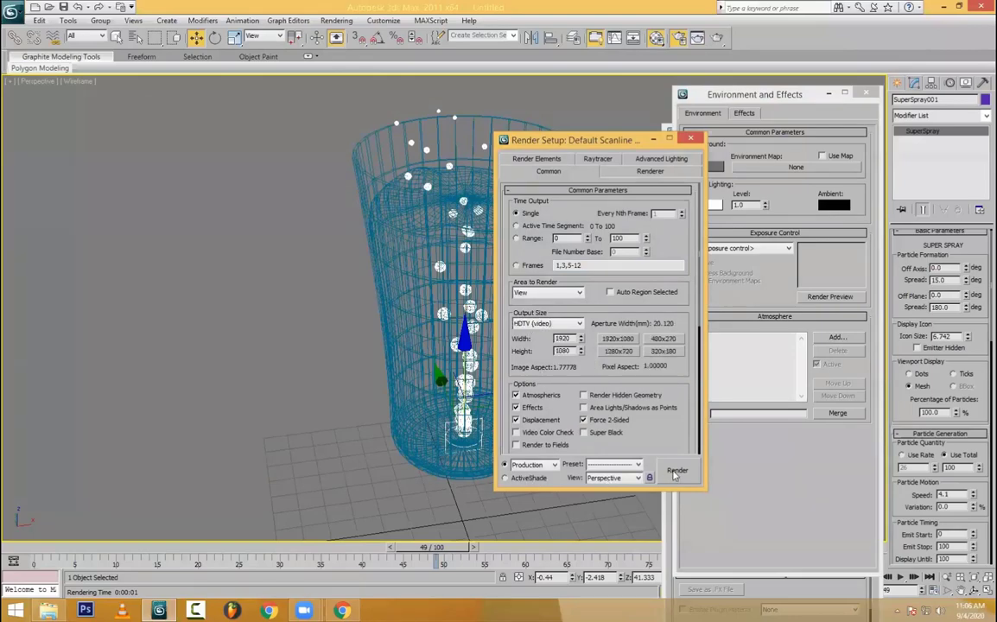
click(676, 472)
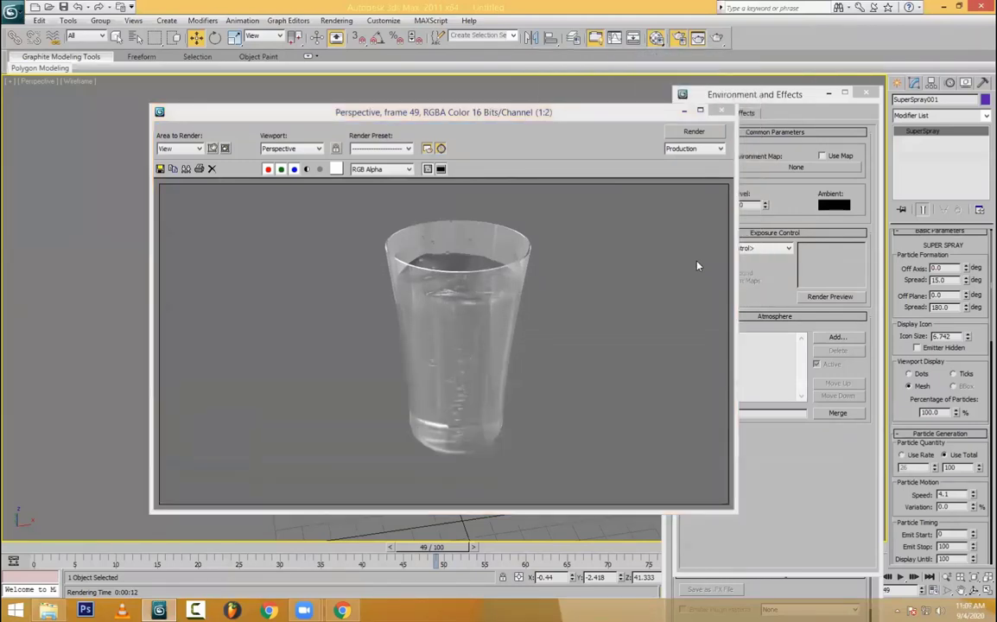
click(722, 109)
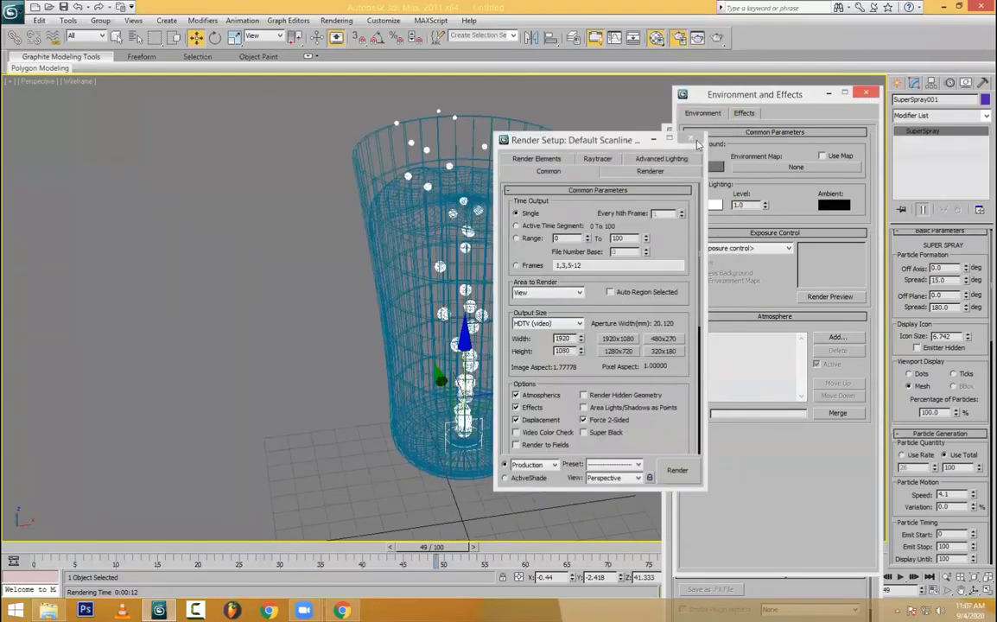
- Close the environment, render setup and material dialogs, and move the Super Spray out of the glass to about X -74.6
key(8)
key(F10)
key(m)
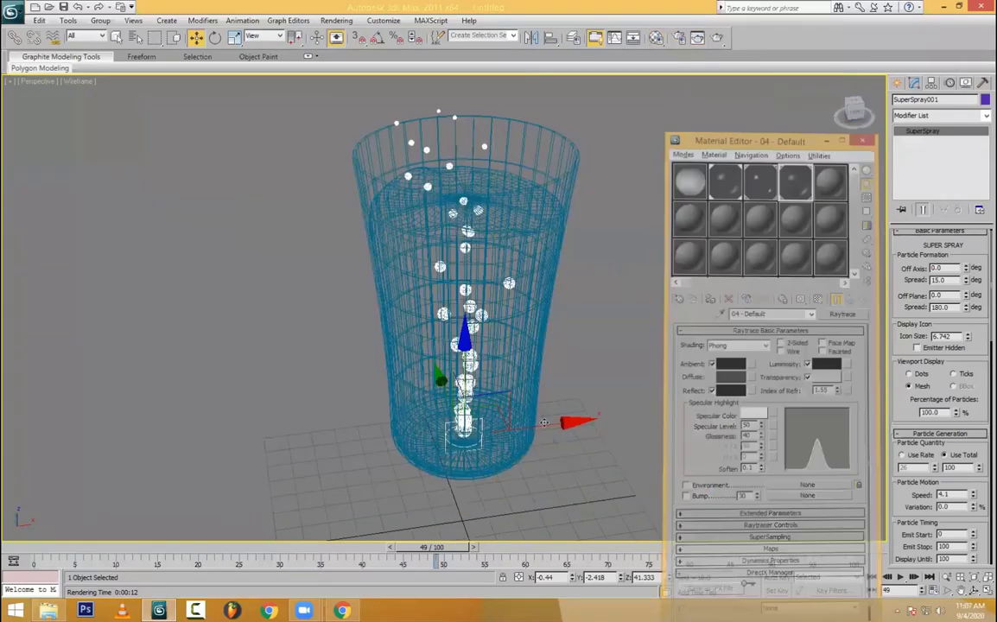
drag(543, 422, 374, 417)
- Create a Blizzard particle emitter about 50 by 43 units in the top view, centred on the glass
click(897, 83)
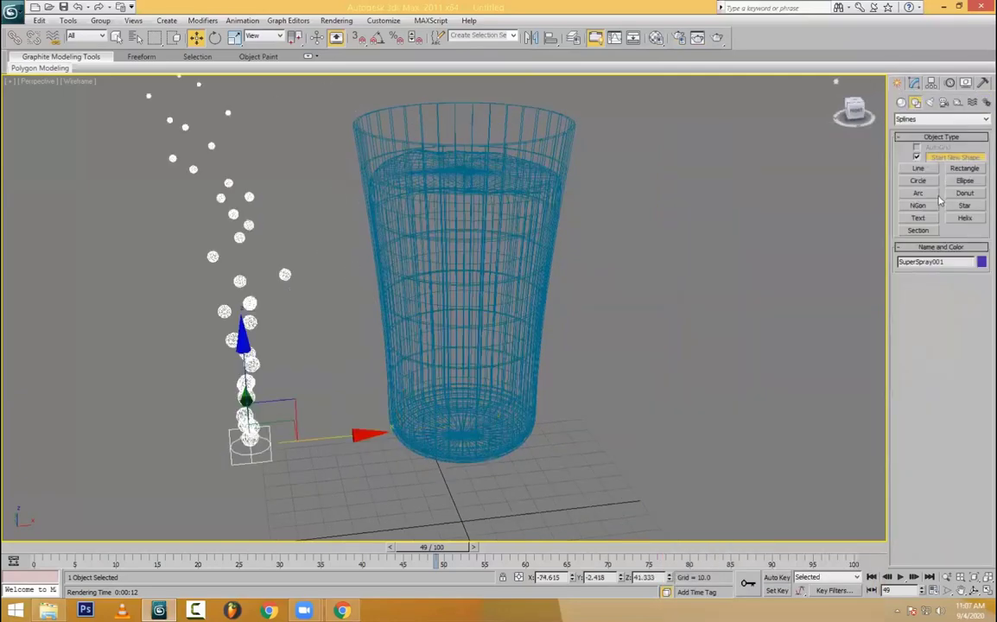
click(915, 102)
click(901, 102)
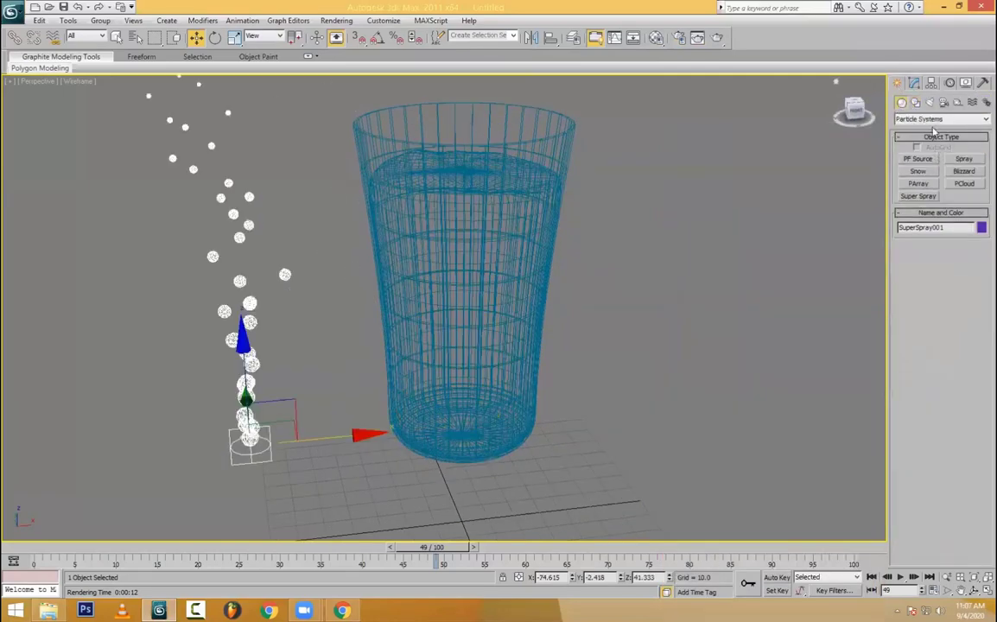
click(968, 172)
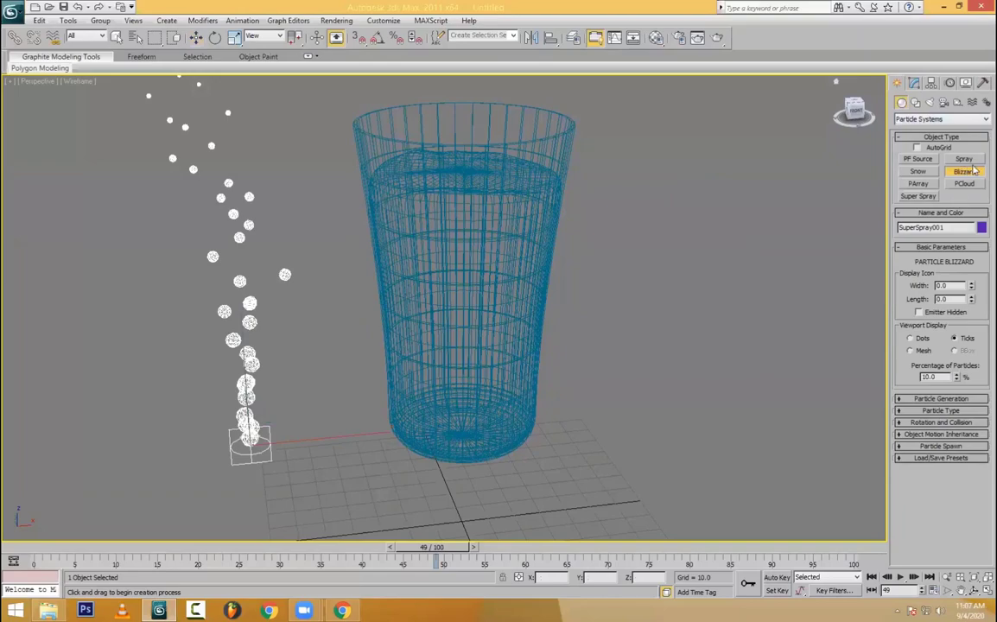
key(alt+w)
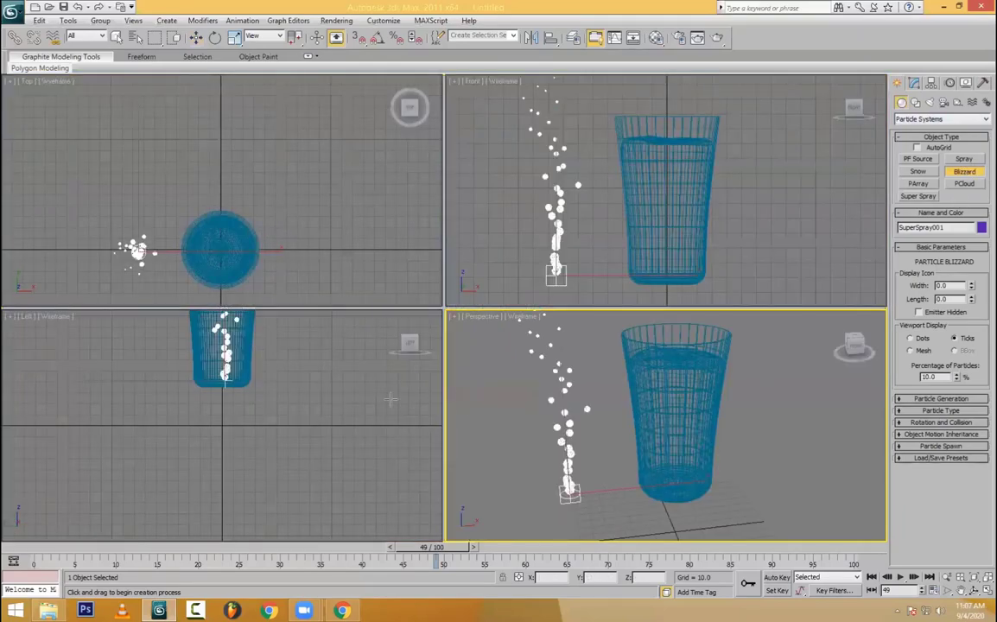
drag(380, 373, 496, 477)
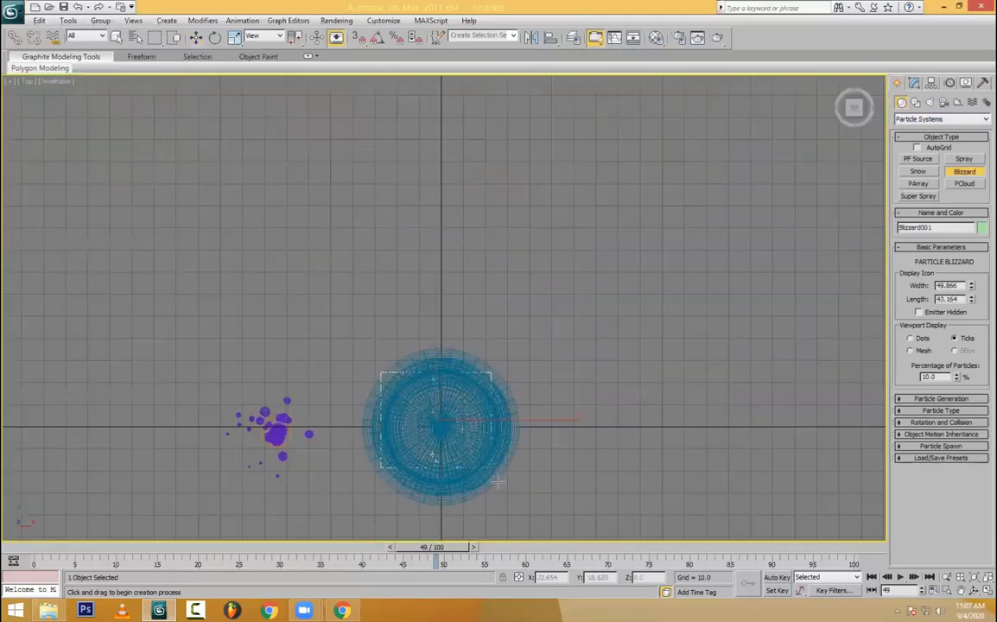
right_click(716, 453)
key(alt+w)
right_click(727, 462)
key(alt+w)
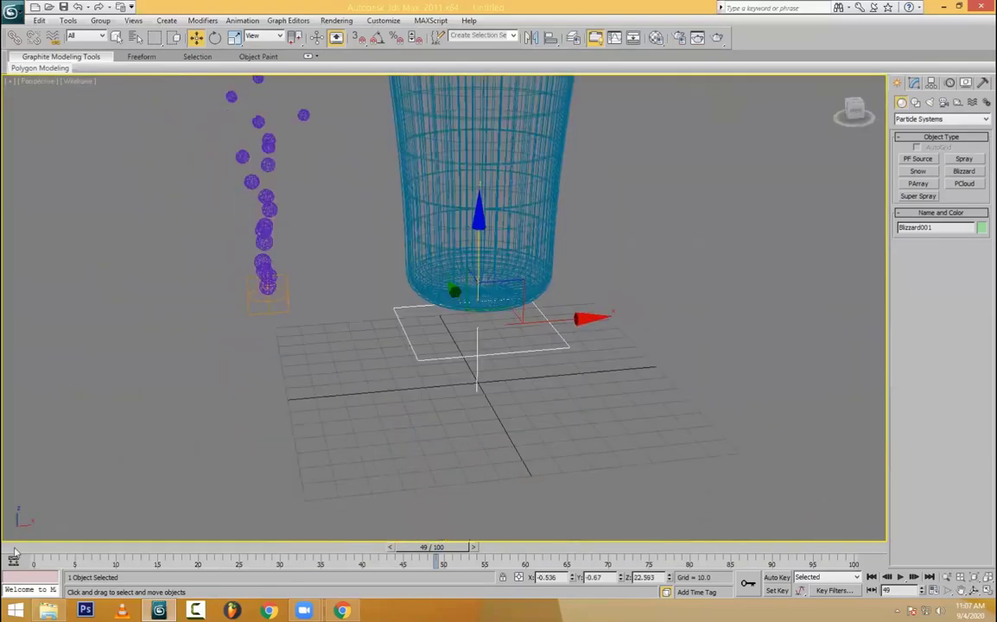
- Go to frame 18 and flip the Blizzard emitter with angle snap on so its particles rise into the glass
drag(12, 548, 182, 549)
key(w)
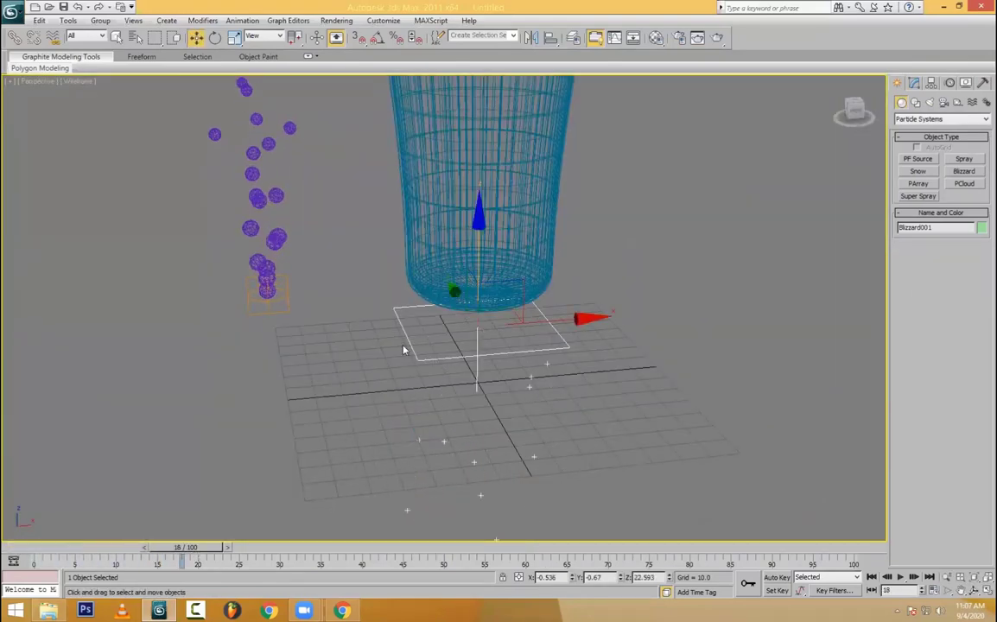
key(e)
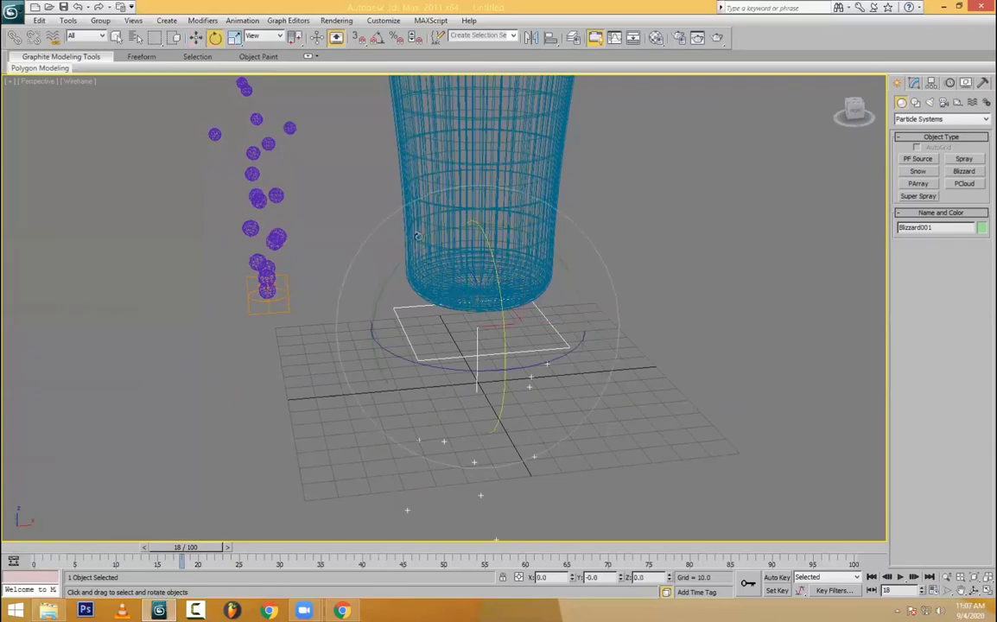
drag(437, 239, 553, 165)
key(ctrl+z)
key(a)
drag(405, 256, 489, 198)
key(w)
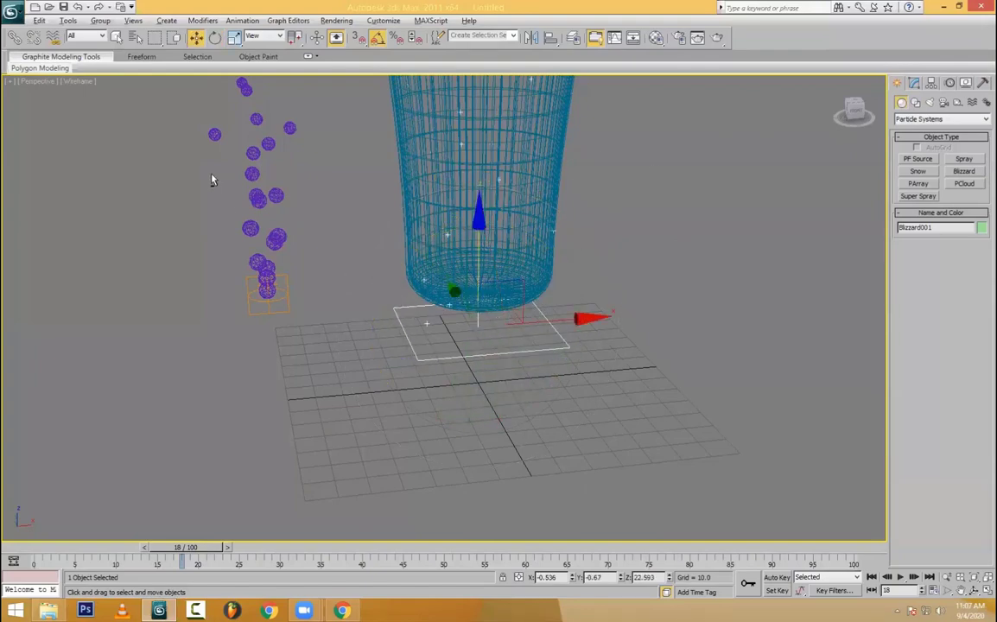
- Raise the Blizzard emitter to the inside base of the glass, at about Z 46.2
key(t)
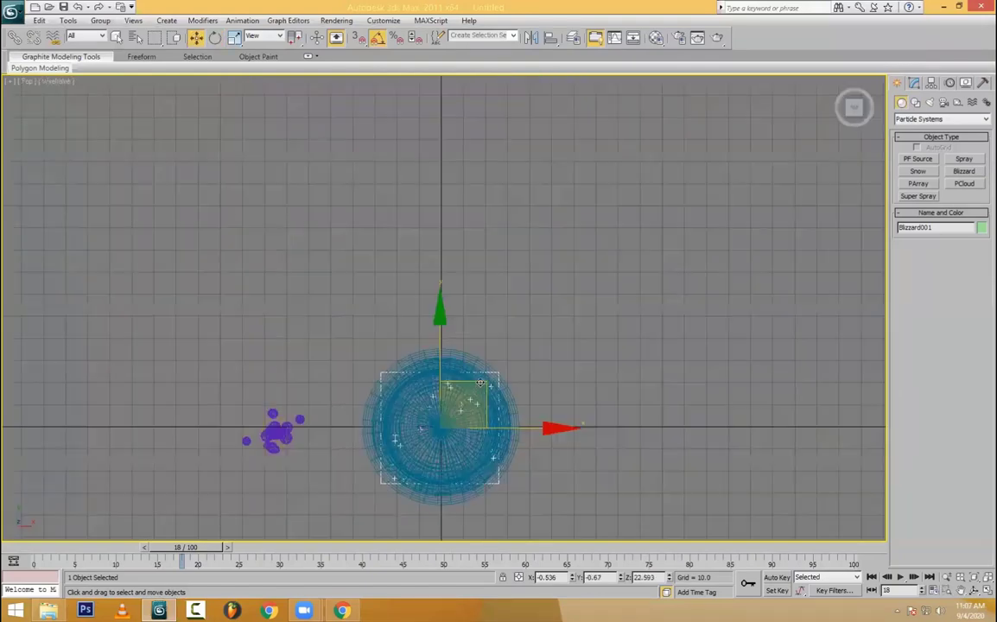
key(alt+w)
right_click(730, 360)
key(alt+w)
drag(487, 266, 491, 192)
scroll(548, 272, down, 1)
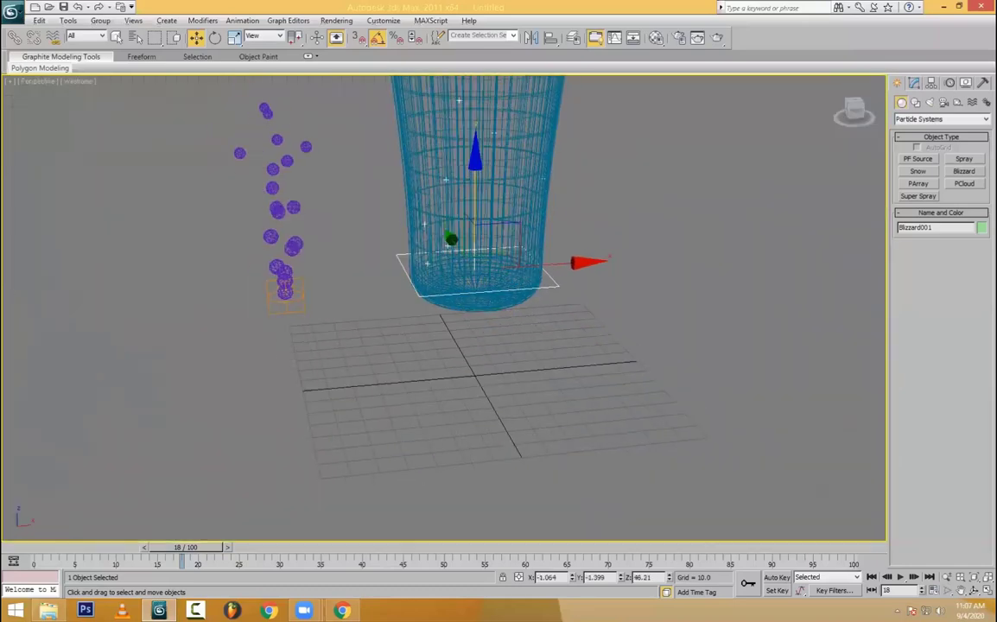
- Display 100% of the Blizzard's particles in the viewport and expand its particle generation settings
click(914, 83)
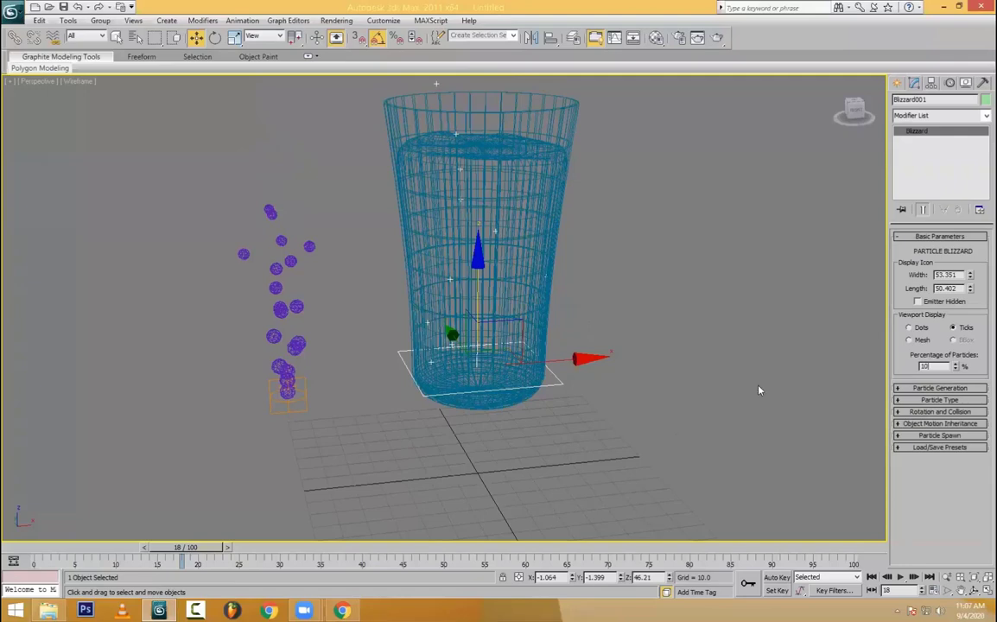
text(100)
key(Return)
click(918, 389)
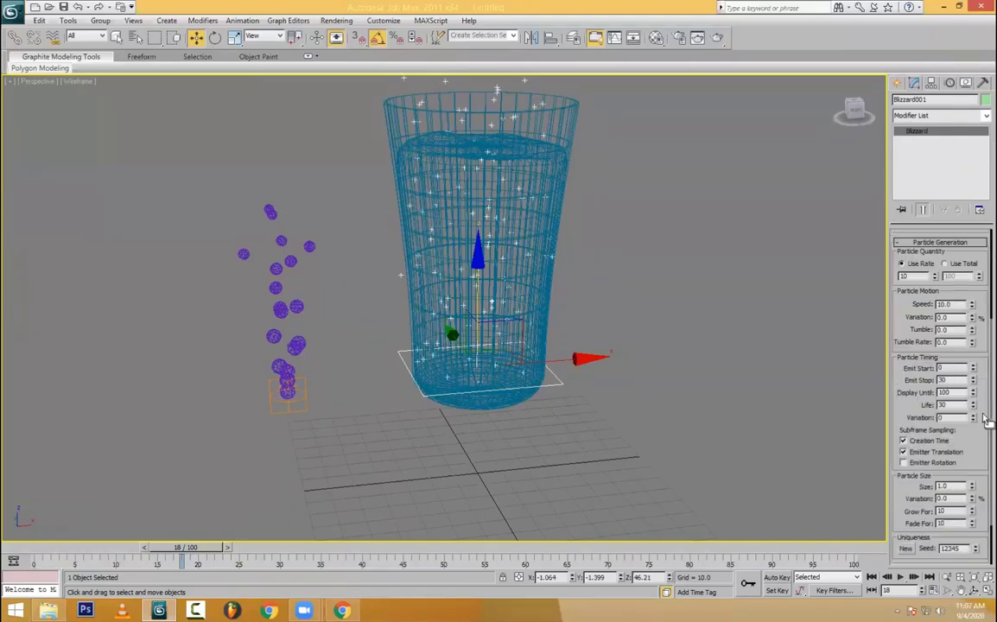
- Narrow the Blizzard emitter's width to about 41.6 so it fits in the glass, and nudge its height to Z 46.183
scroll(934, 278, up, 3)
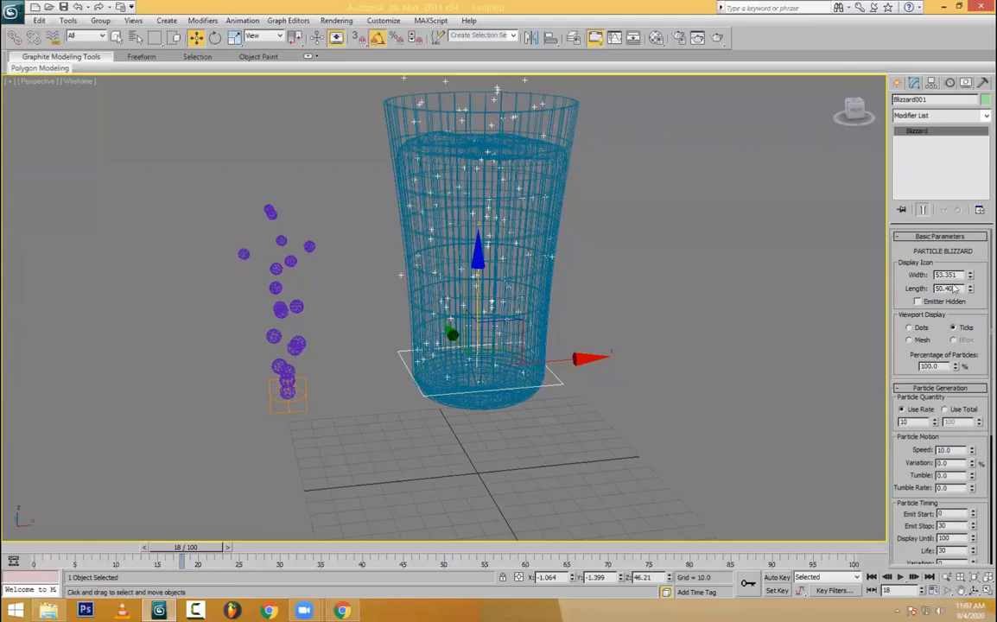
drag(970, 275, 973, 287)
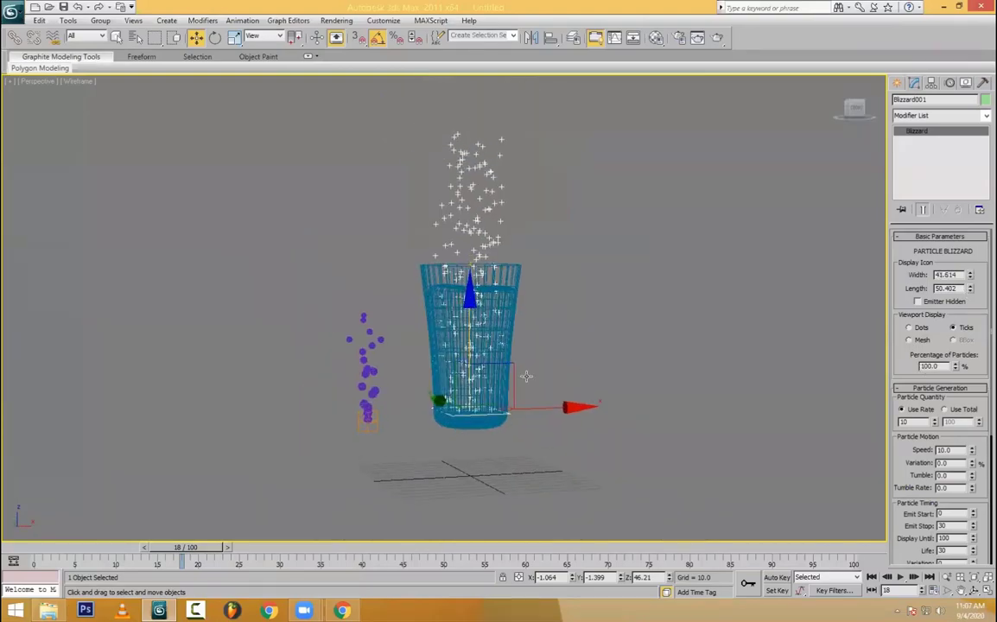
drag(471, 339, 471, 341)
- Set the Blizzard's particle life to 8 frames and scrub the animation to check the particles inside the liquid
scroll(972, 462, down, 2)
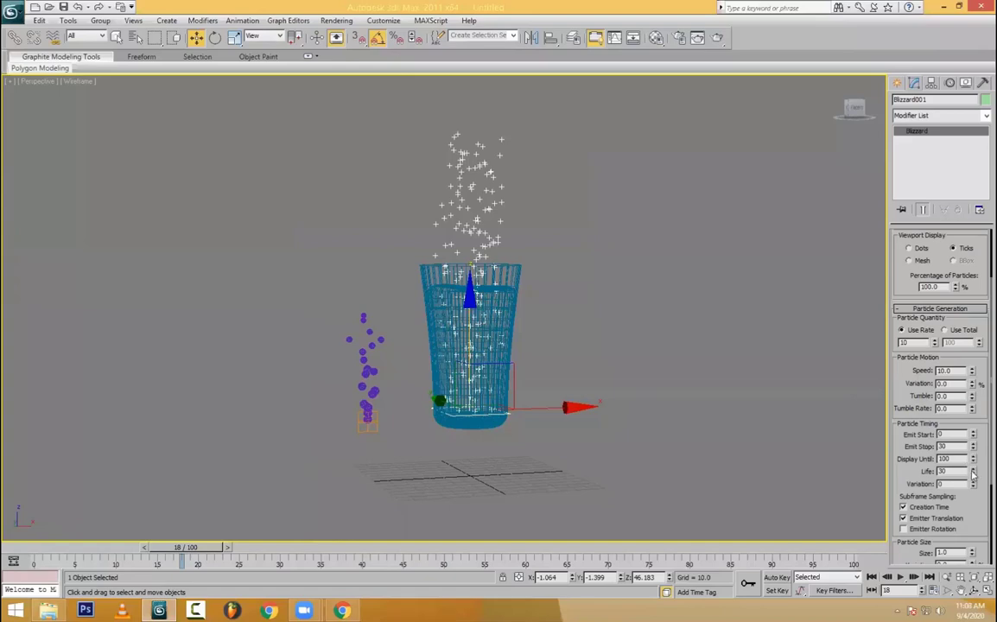
drag(972, 473, 987, 308)
drag(986, 590, 987, 58)
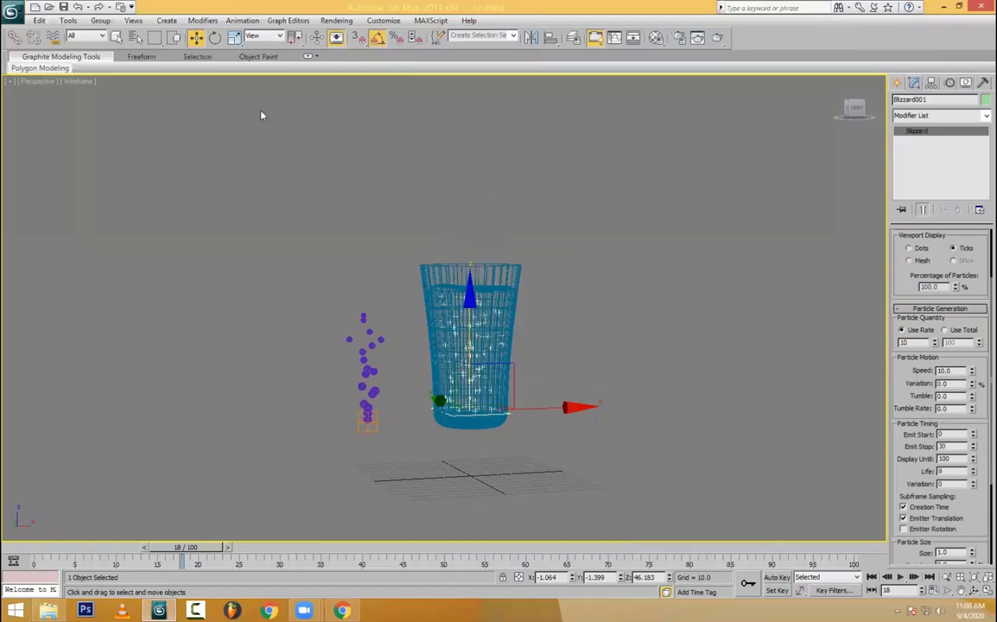
mouse_move(195, 547)
mouse_down()
mouse_move(52, 562)
mouse_move(181, 560)
mouse_up()
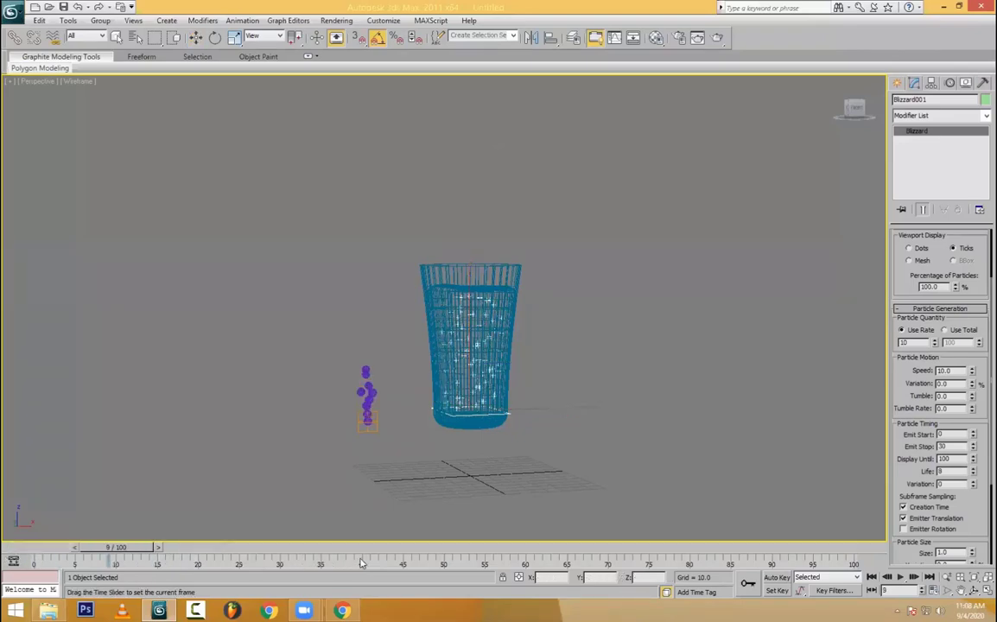
- Set the Blizzard emitter's particle timing to start emitting at frame -20 and stop at frame 100
click(320, 547)
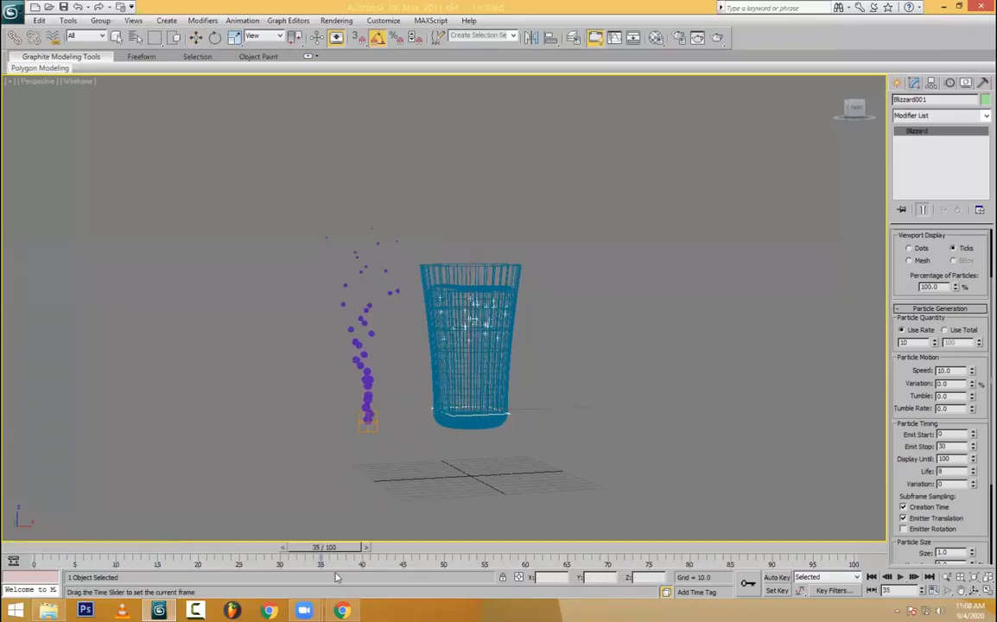
key(w)
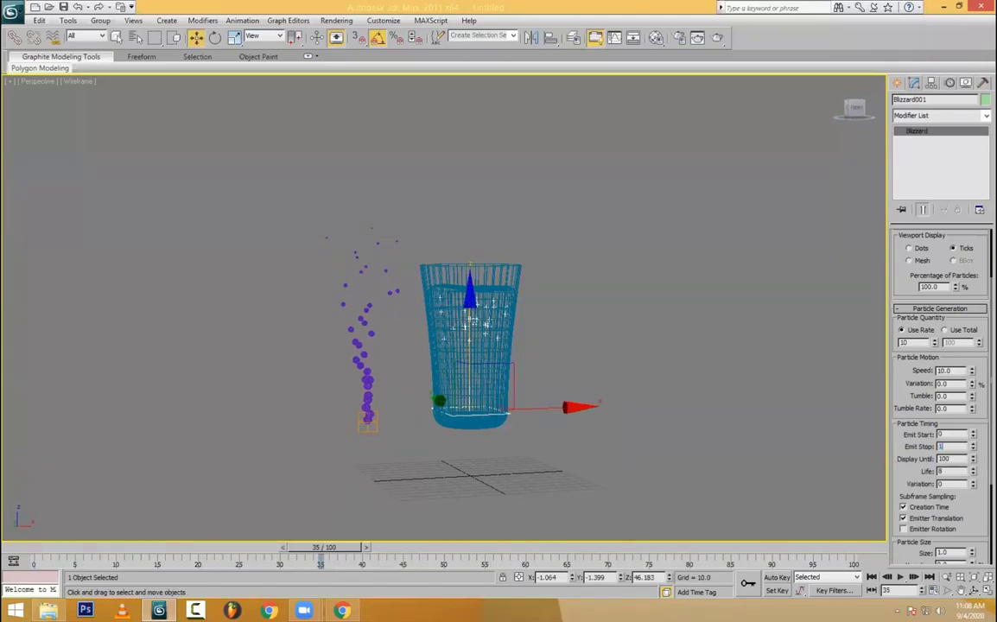
double_click(939, 446)
click(19, 547)
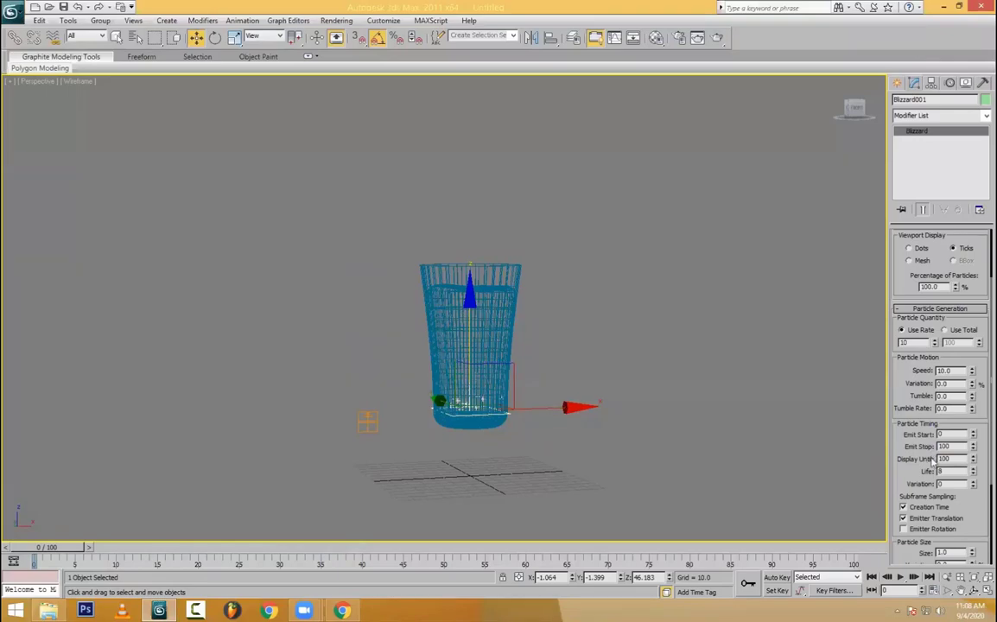
text(-2)
key(Return)
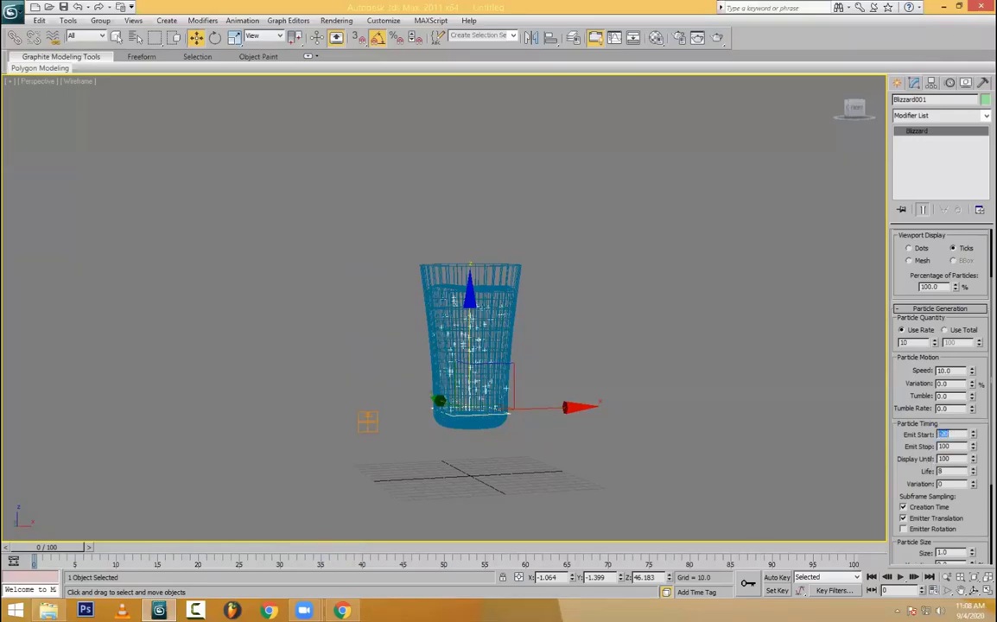
- Lower the Blizzard particles' speed to 5.3 and scrub through the animation to check their rise
drag(65, 563, 515, 562)
key(w)
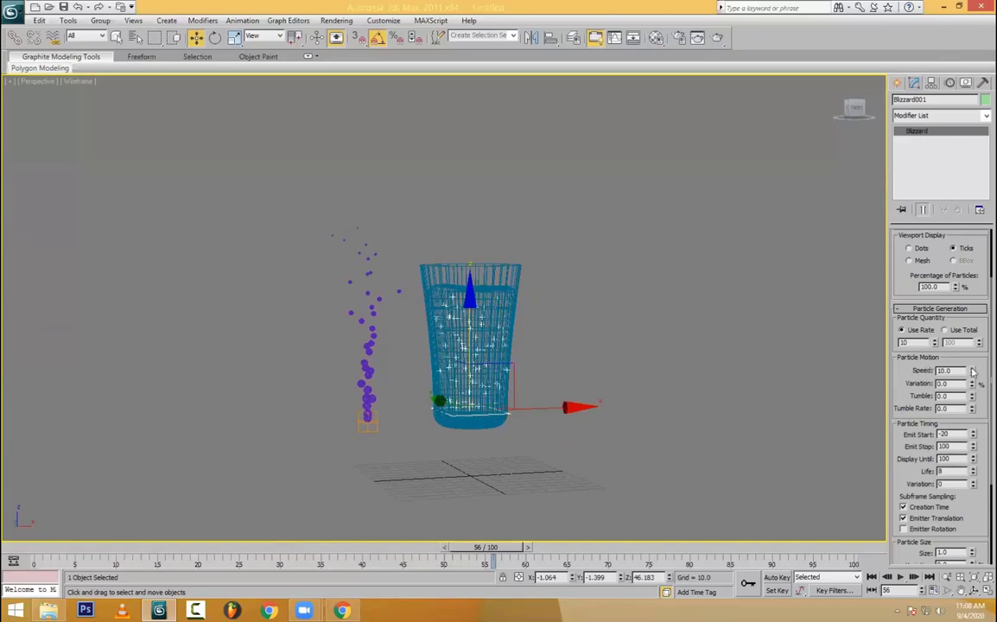
drag(969, 371, 971, 429)
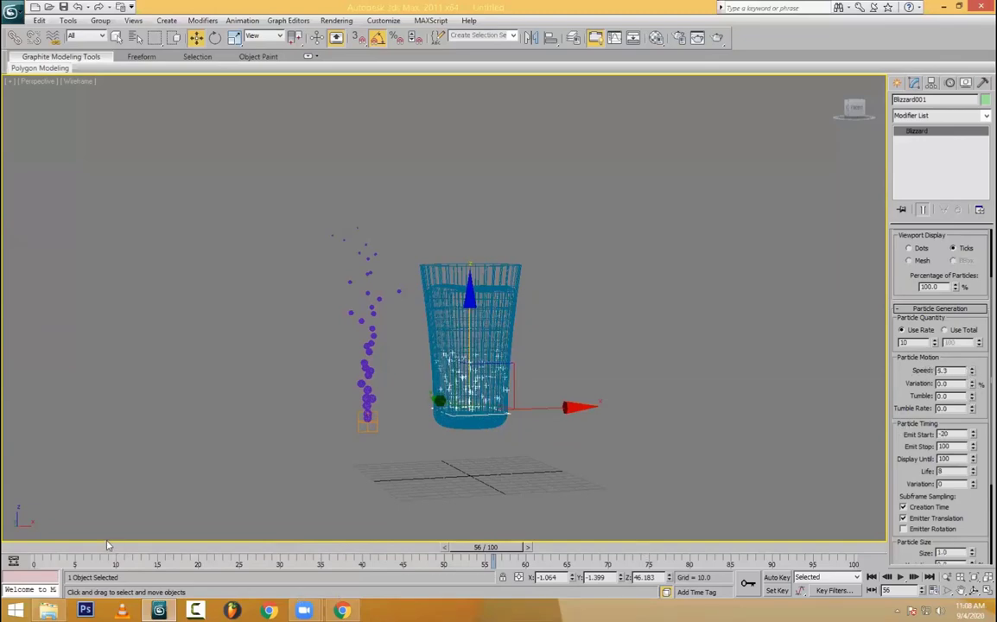
drag(108, 545, 161, 547)
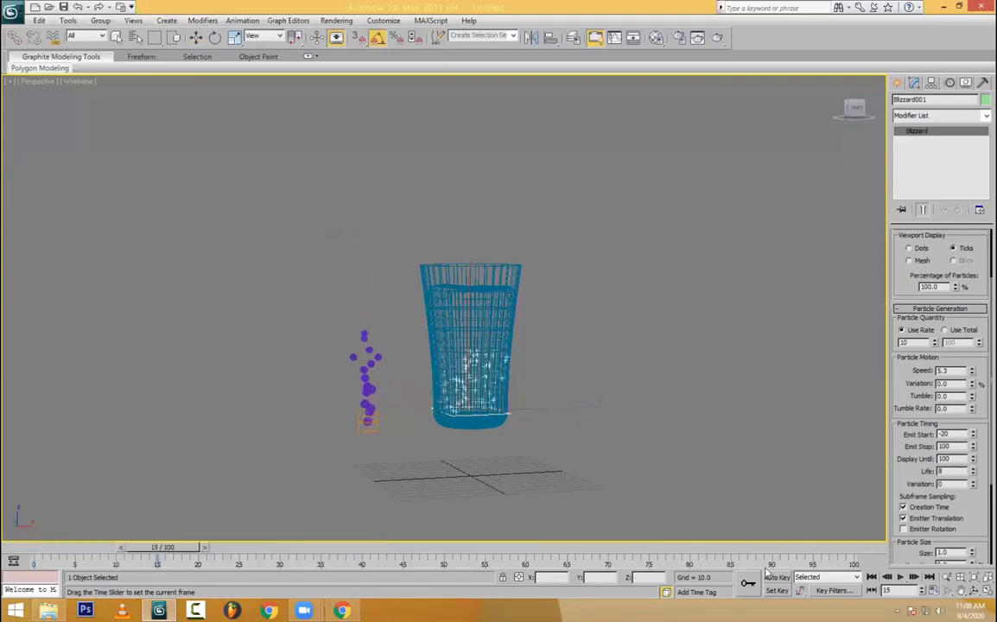
- Raise the Blizzard particles' life to 15 frames and play the animation from frame 0 to check it
click(974, 469)
key(w)
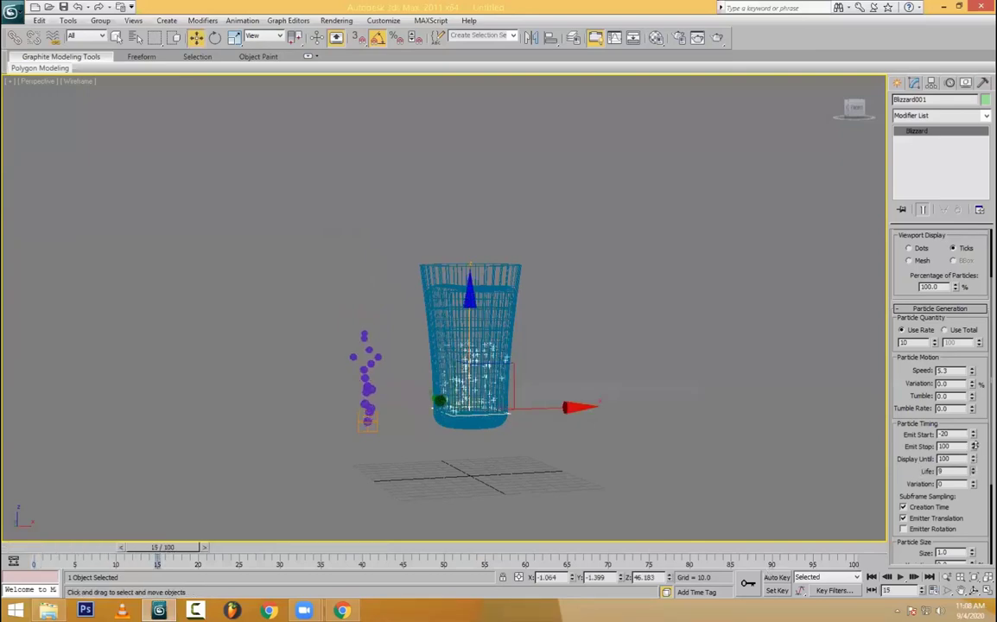
drag(984, 393, 984, 363)
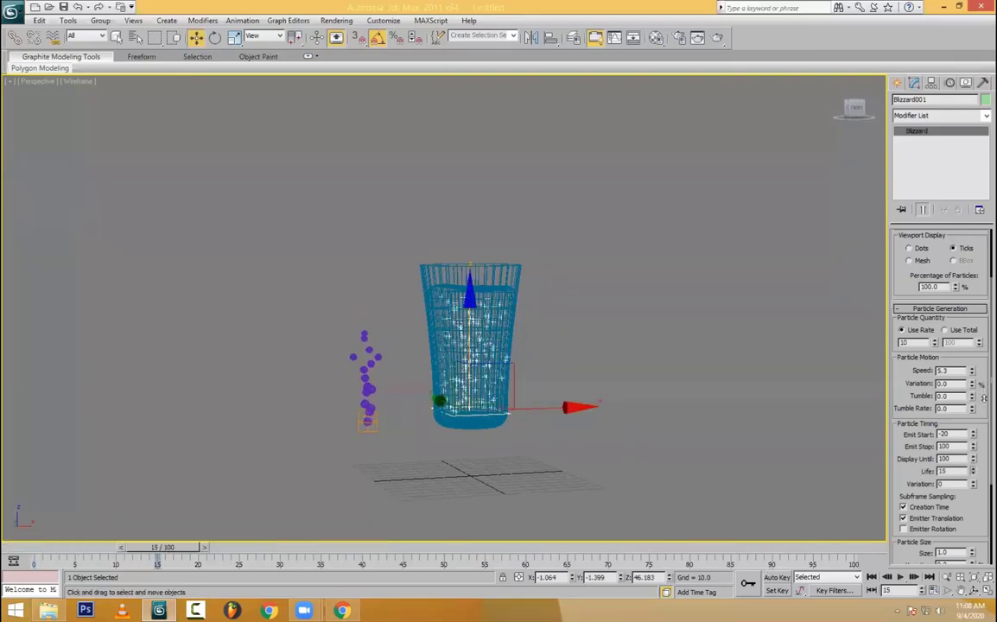
drag(161, 547, 39, 549)
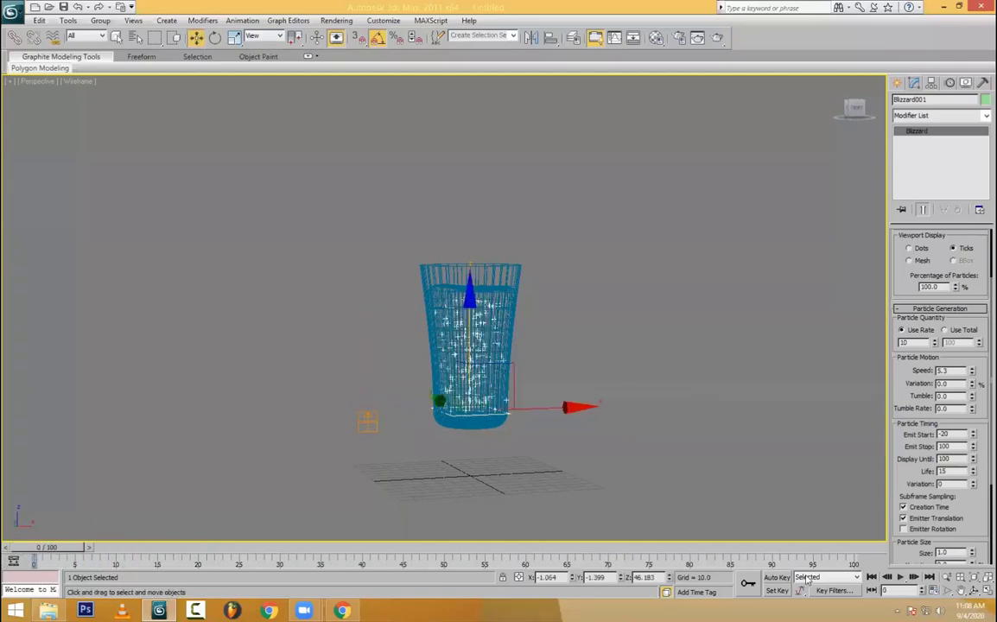
click(900, 577)
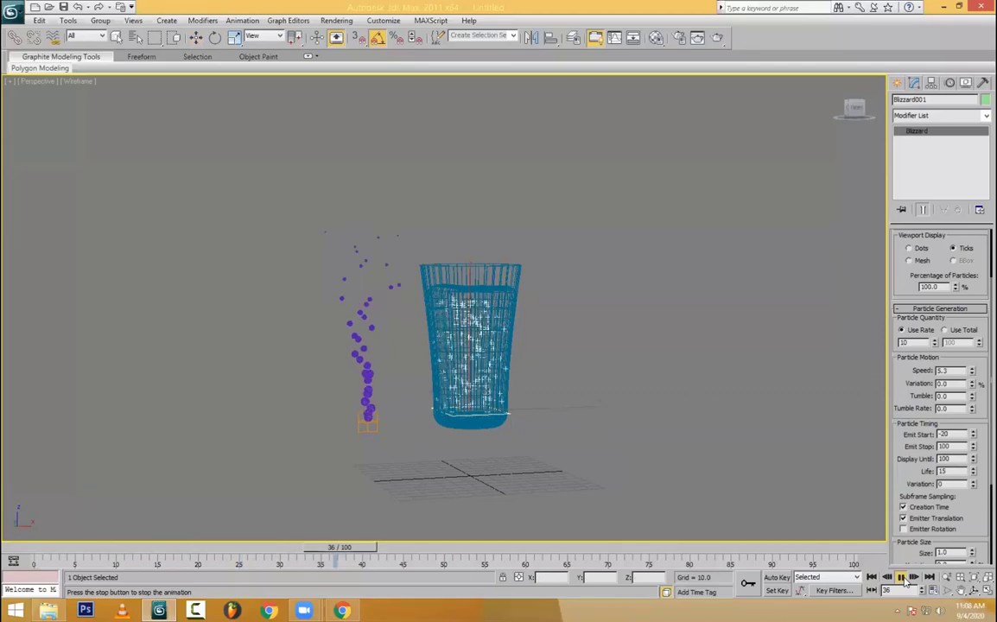
click(971, 399)
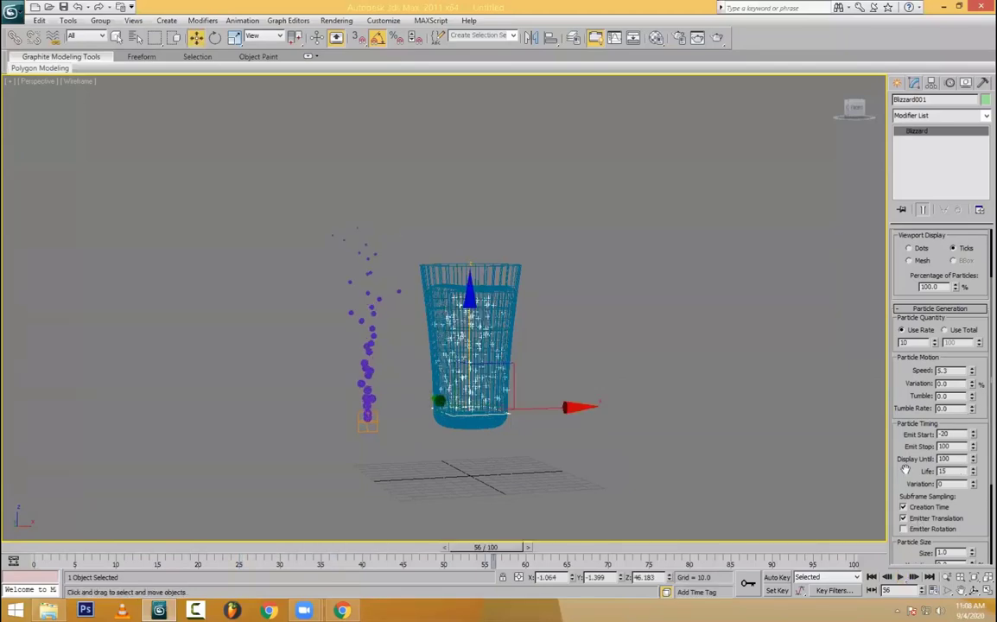
- Display the Blizzard particles as mesh in the viewport and set their standard particle type to Sphere
scroll(904, 469, down, 3)
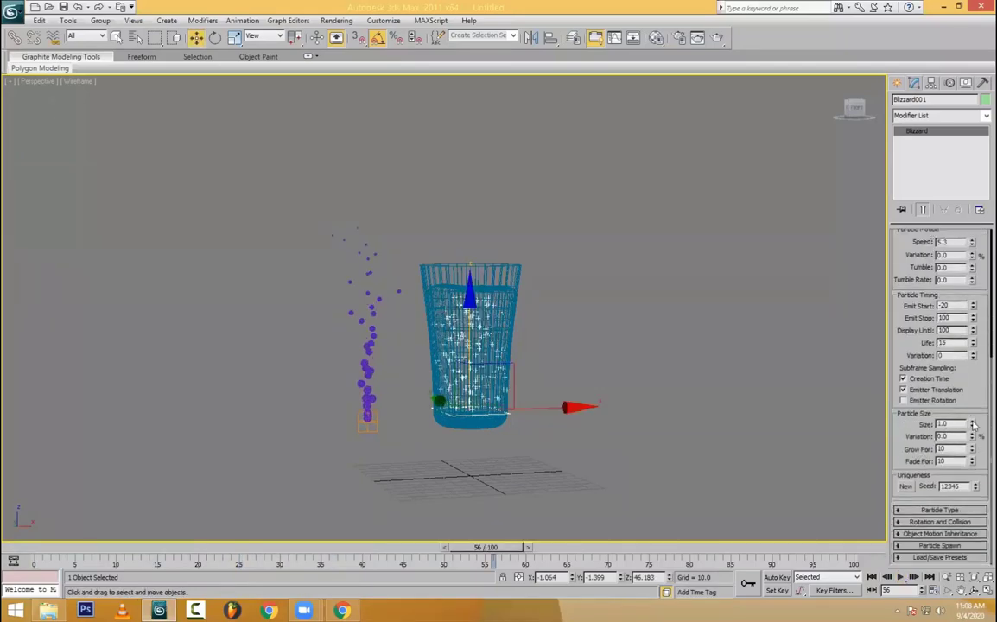
scroll(915, 413, up, 3)
drag(916, 413, 915, 417)
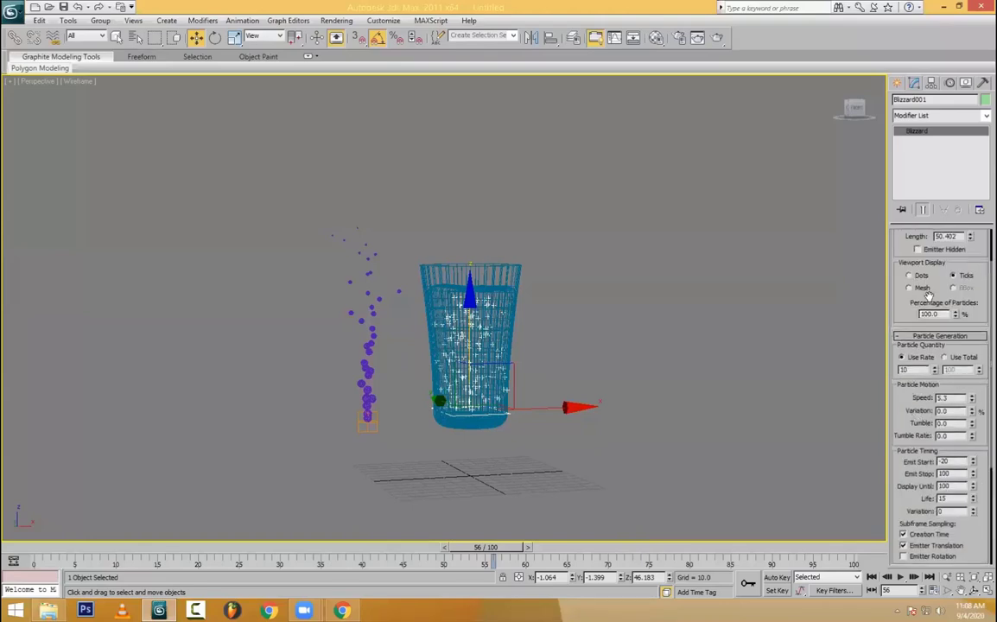
scroll(914, 487, down, 4)
click(938, 510)
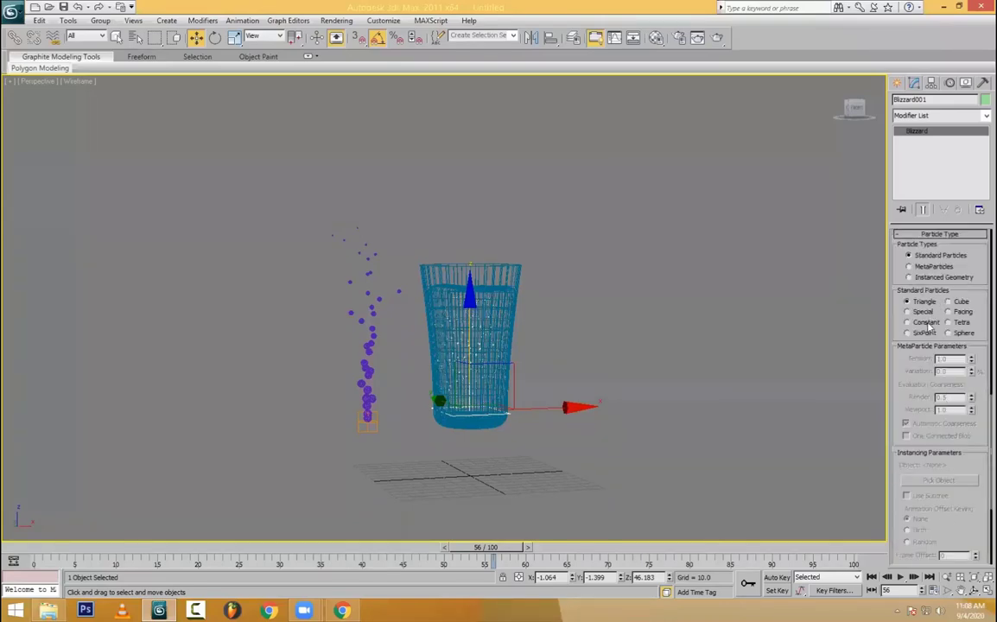
click(961, 335)
- Increase the Blizzard particle size to 3.937
scroll(977, 302, up, 4)
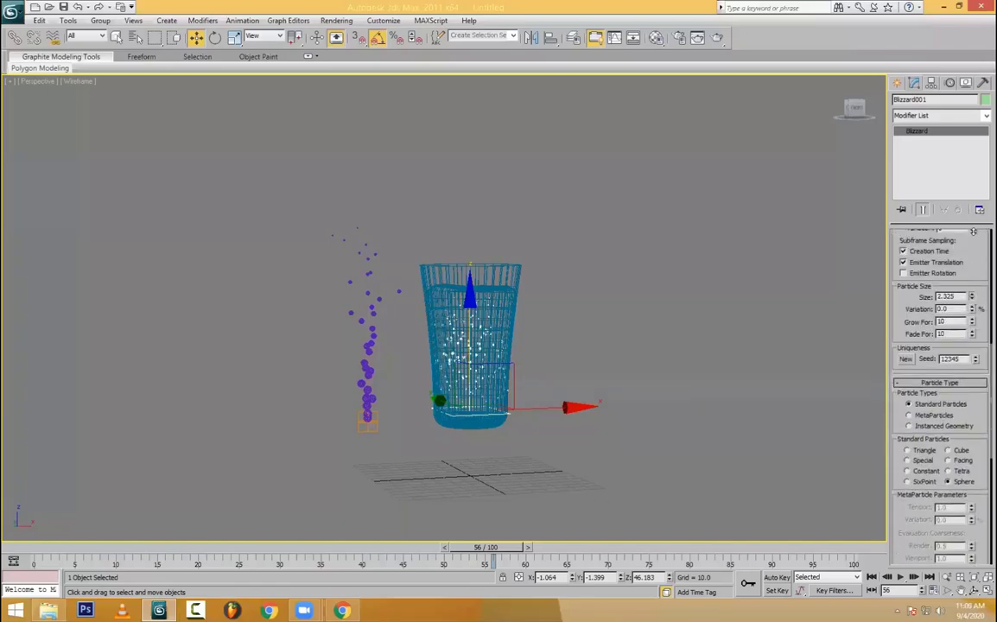
drag(973, 232, 964, 176)
scroll(635, 252, up, 3)
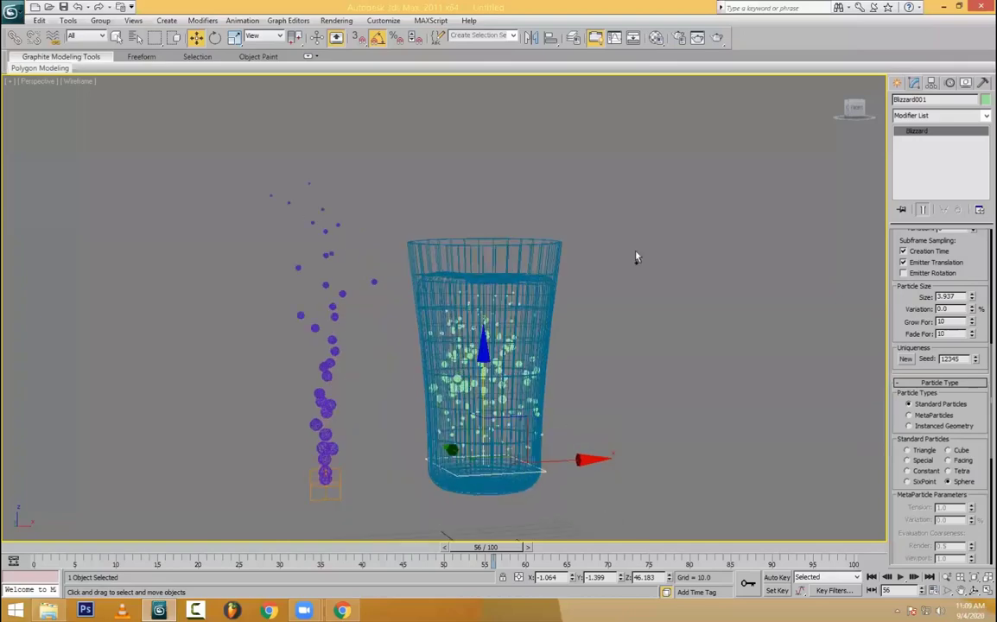
- Delete the Super Spray emitter standing beside the glass
drag(350, 426, 287, 526)
key(Delete)
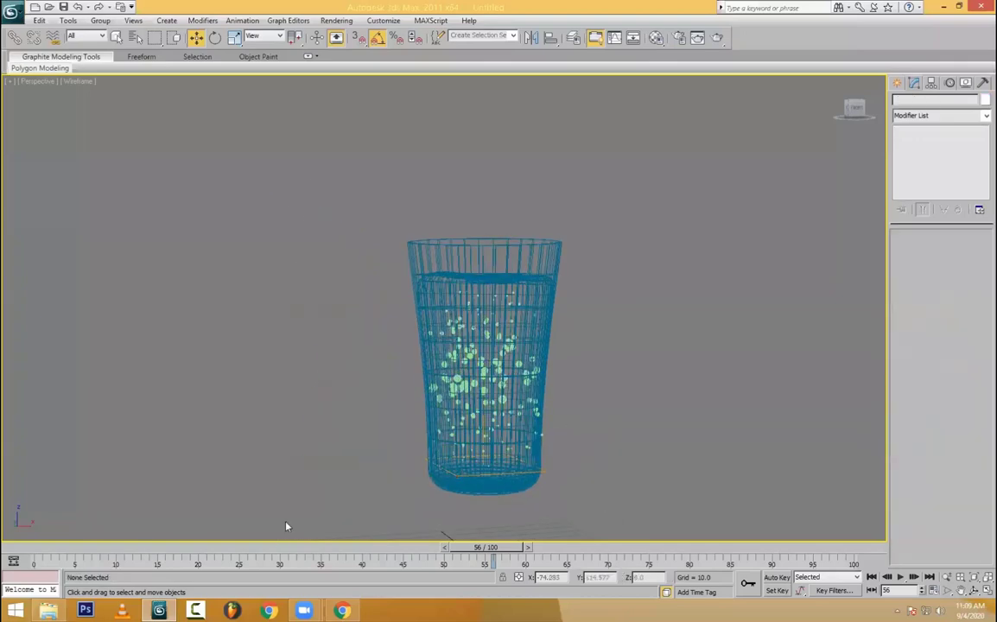
key(ctrl+z)
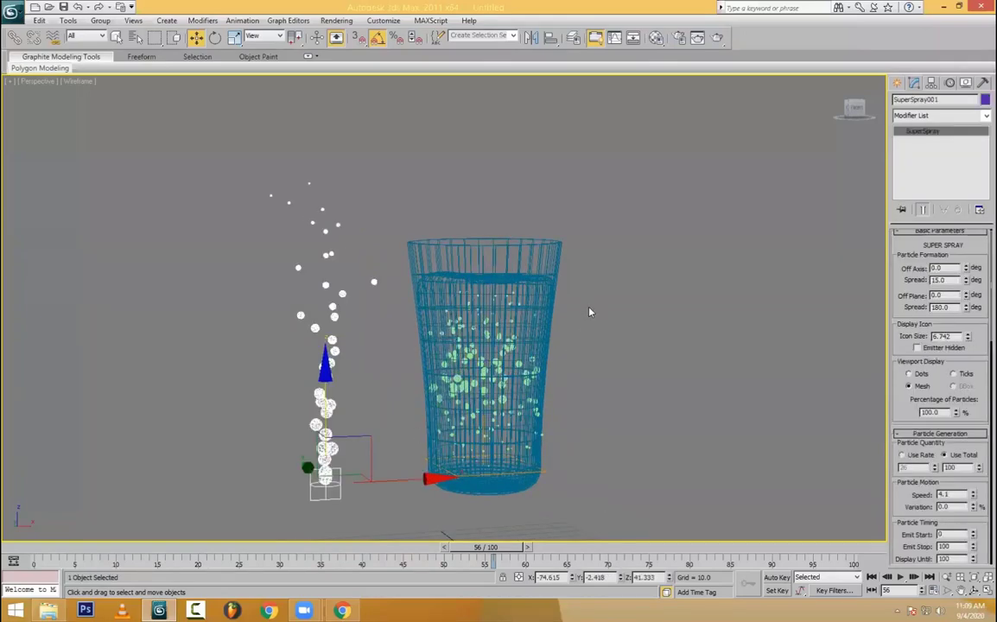
key(Delete)
- Select the Blizzard emitter inside the glass and narrow its width to 32.459
scroll(475, 358, up, 2)
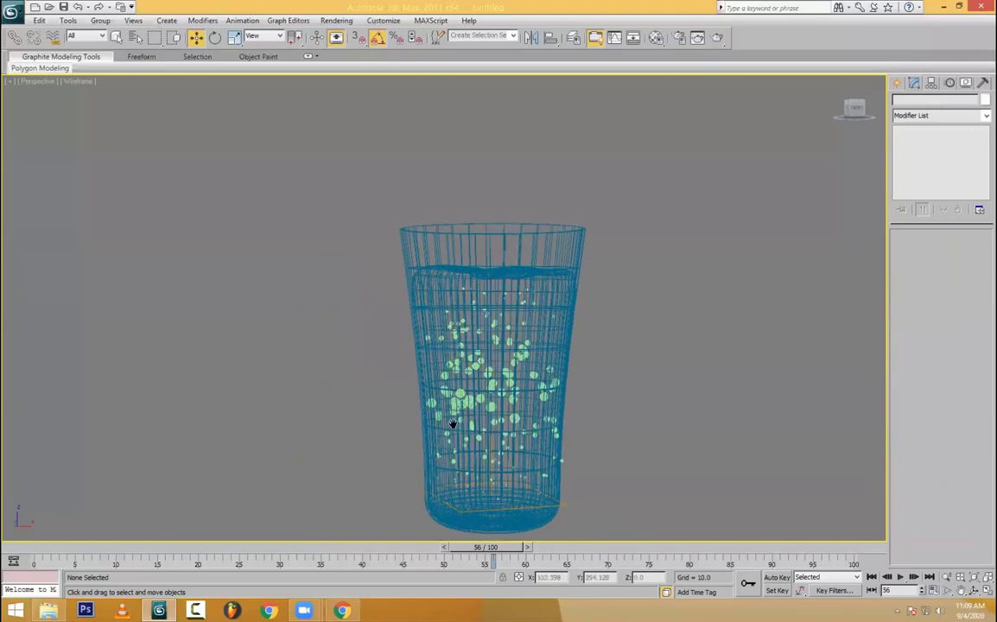
middle_drag(453, 424, 405, 359)
scroll(493, 415, up, 1)
drag(557, 378, 419, 314)
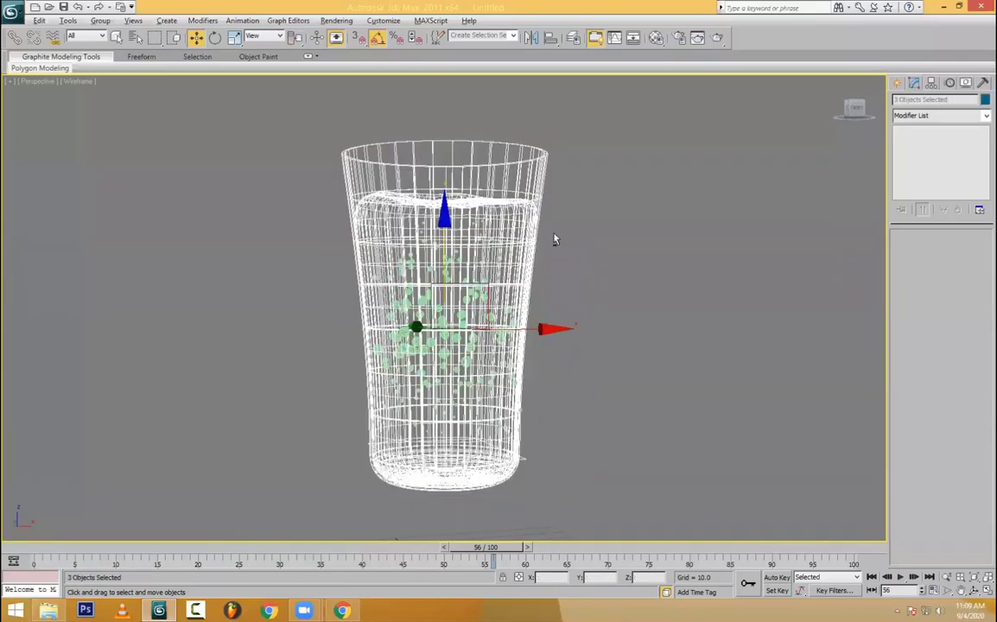
alt+drag(565, 213, 523, 239)
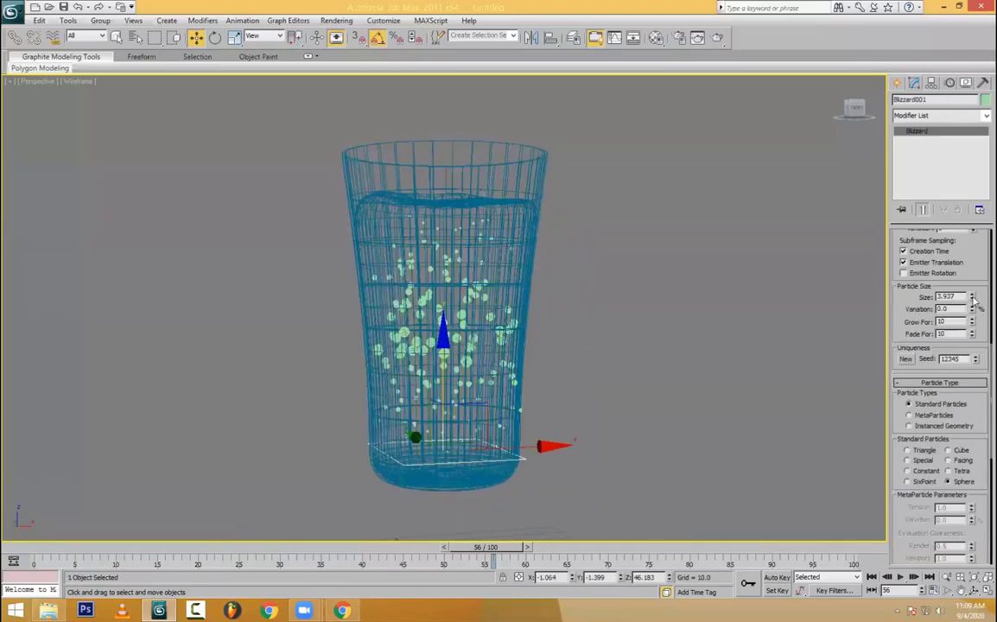
scroll(972, 294, up, 6)
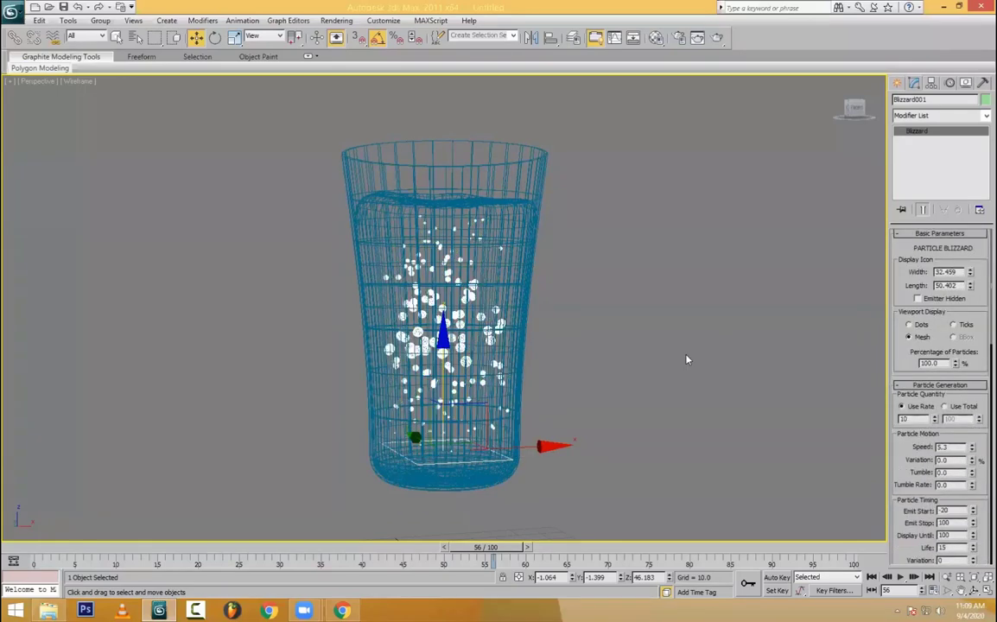
- Render frame 56 of the perspective view to check the bubbles in the glass, and bring up the Material Editor
key(shift+q)
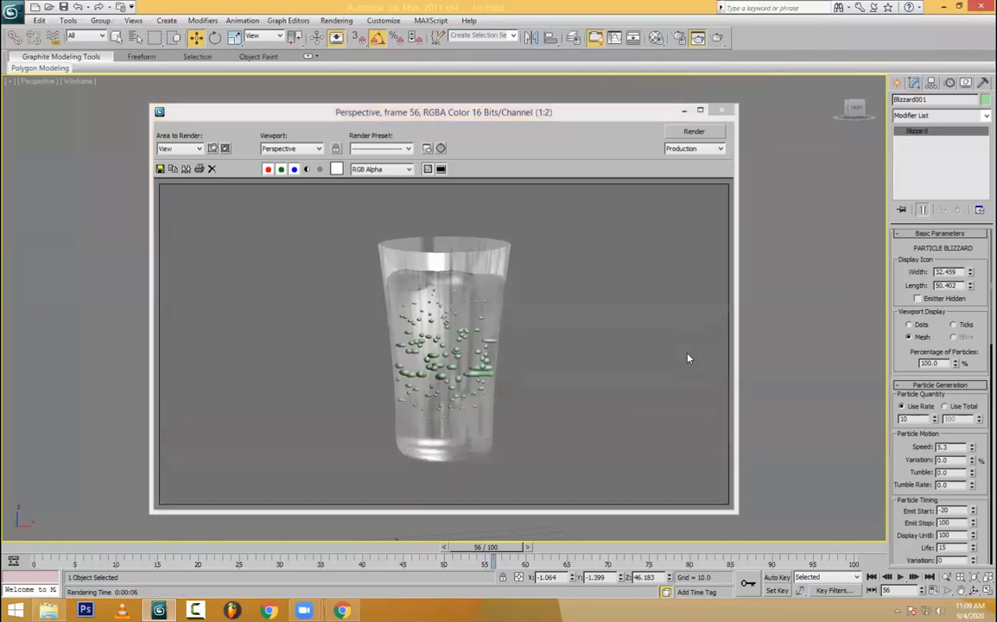
key(m)
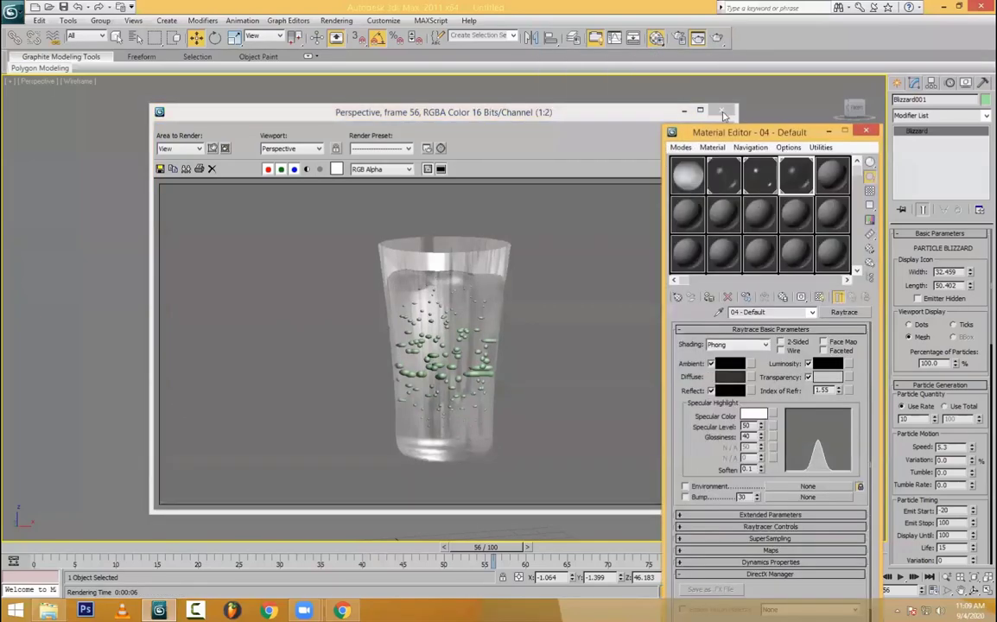
click(723, 112)
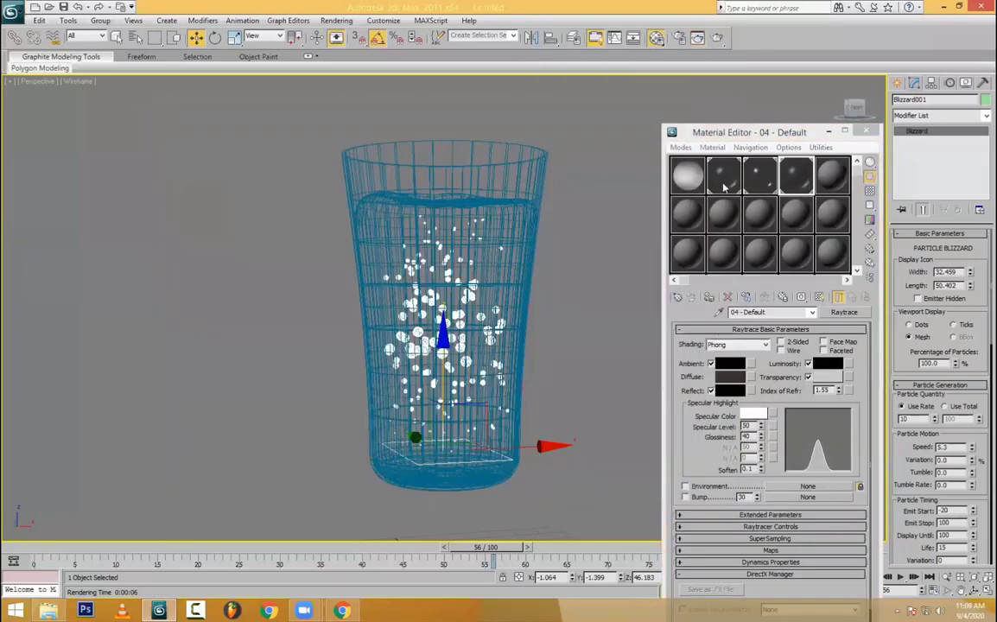
- Apply the 02 - Default raytrace material to the Blizzard particles and render the perspective view again
click(724, 180)
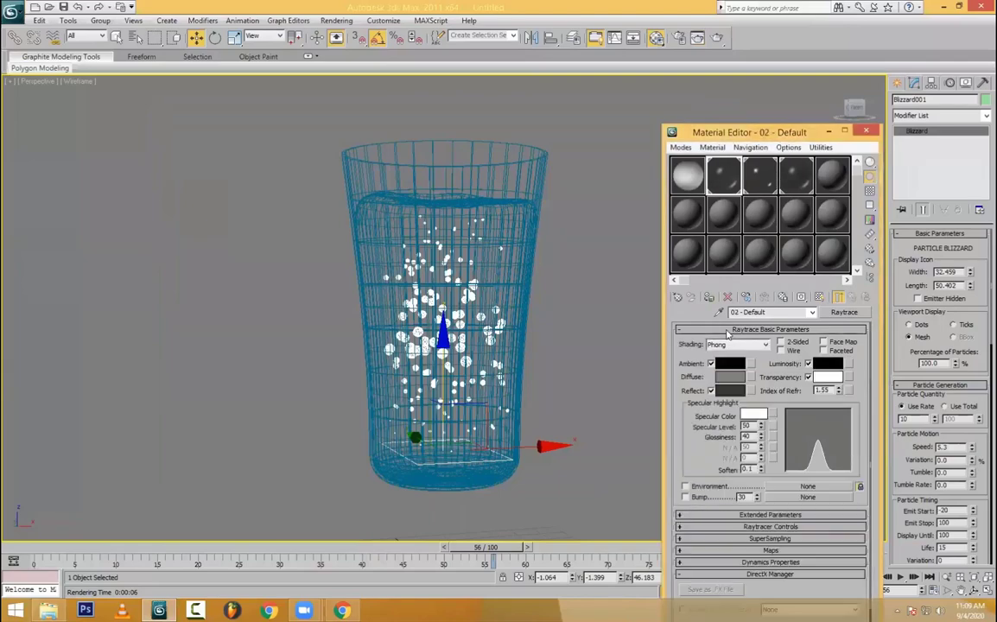
click(717, 38)
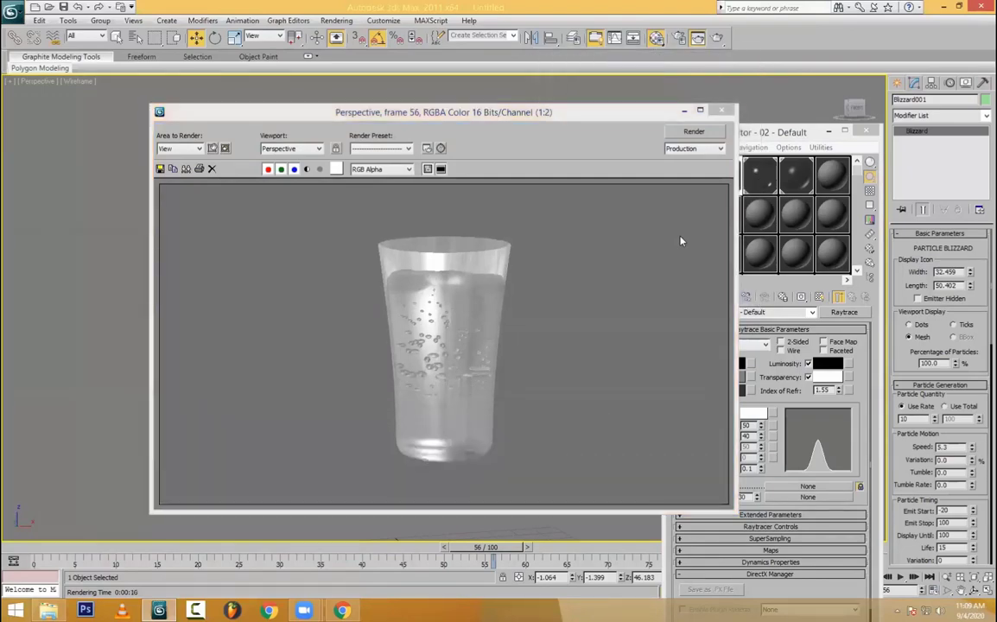
click(723, 111)
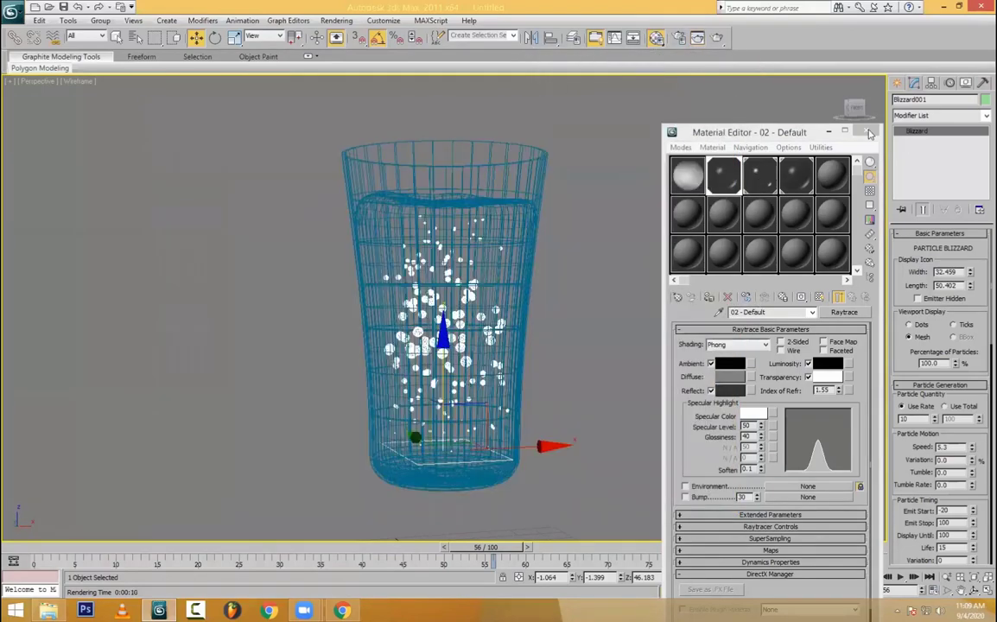
click(868, 132)
- Invert the selection and delete the glass and the water, leaving only the Blizzard particles
alt+middle_drag(505, 267, 514, 241)
key(ctrl+i)
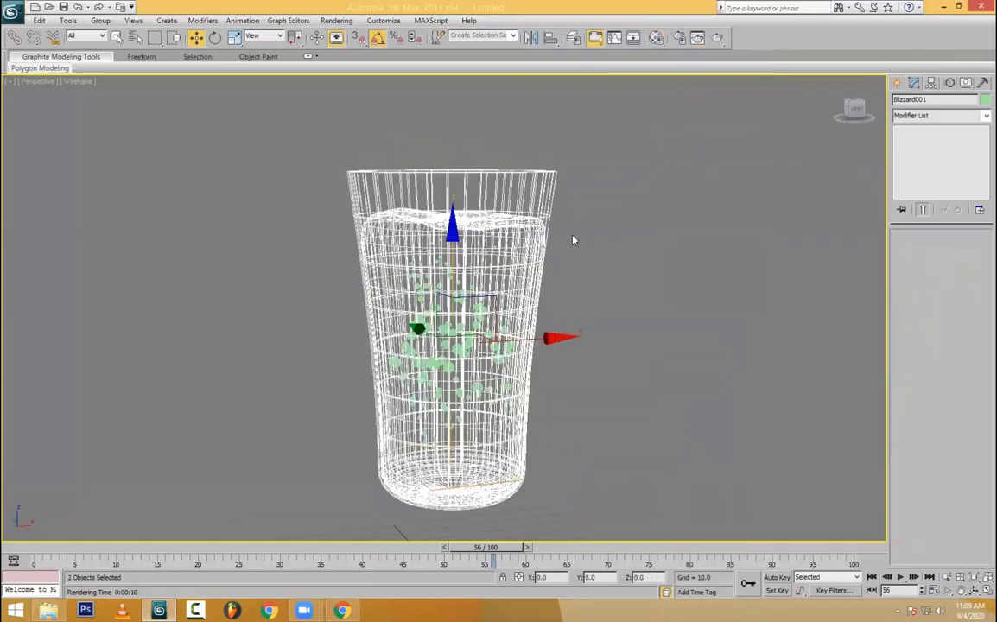
key(Delete)
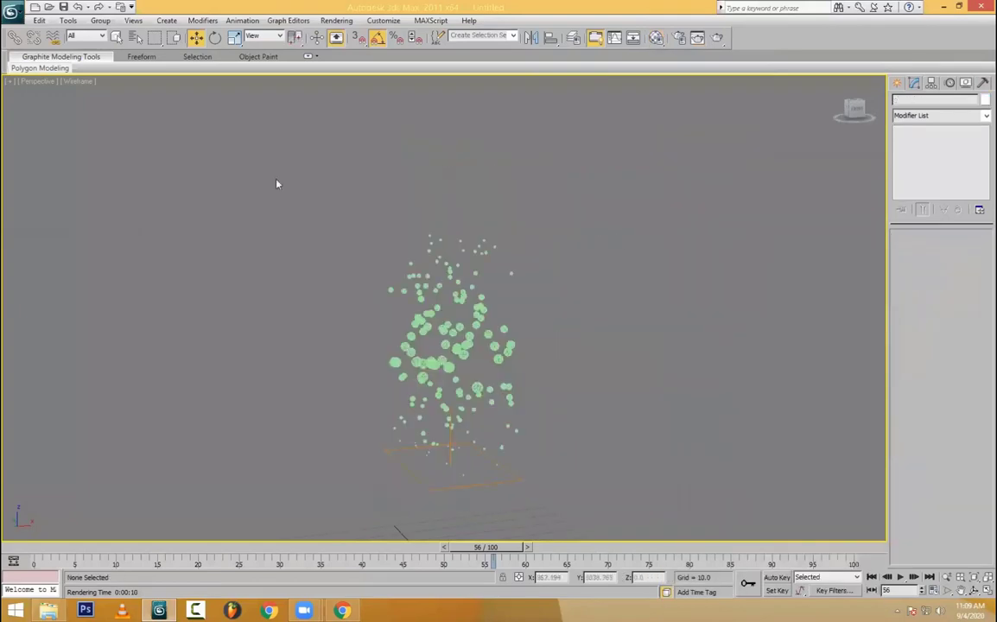
- Show the Blizzard particles in smooth shading and assign them the plain grey material from the fifth sample slot
drag(273, 164, 590, 350)
key(F3)
middle_drag(593, 389, 586, 363)
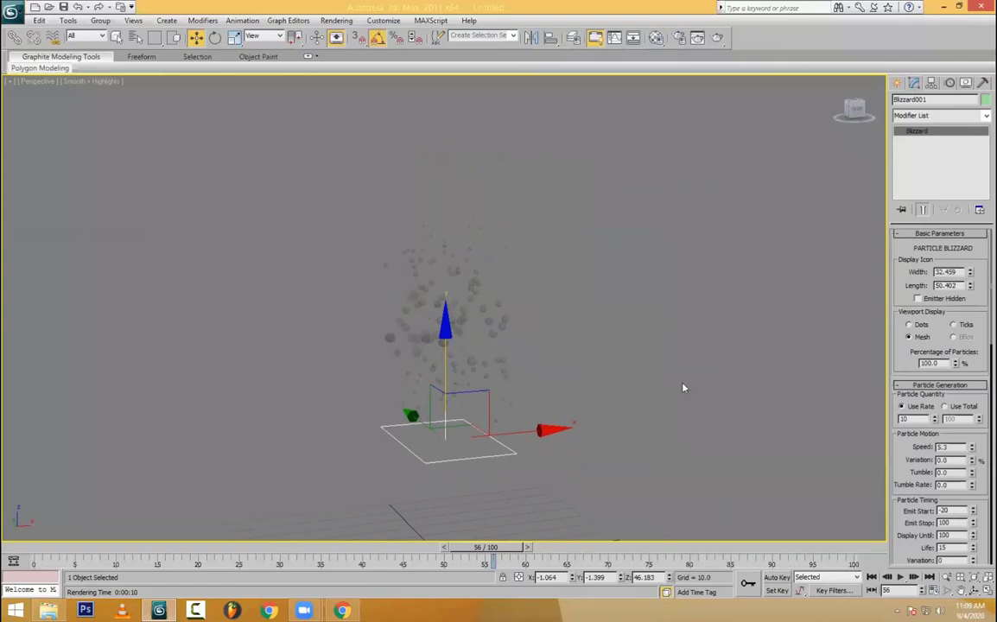
key(m)
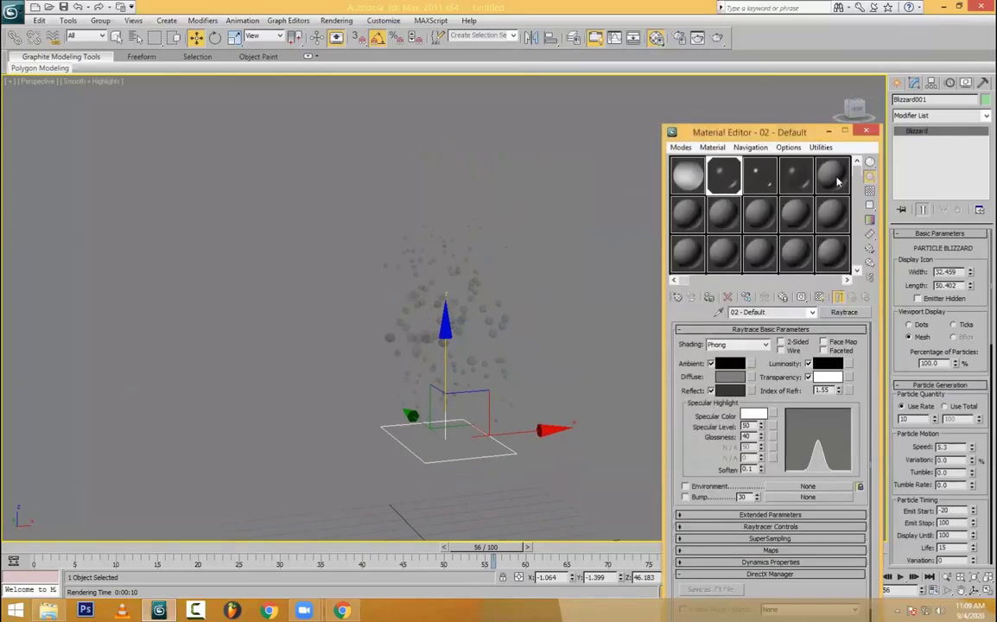
click(833, 177)
alt+middle_drag(491, 389, 520, 367)
click(867, 131)
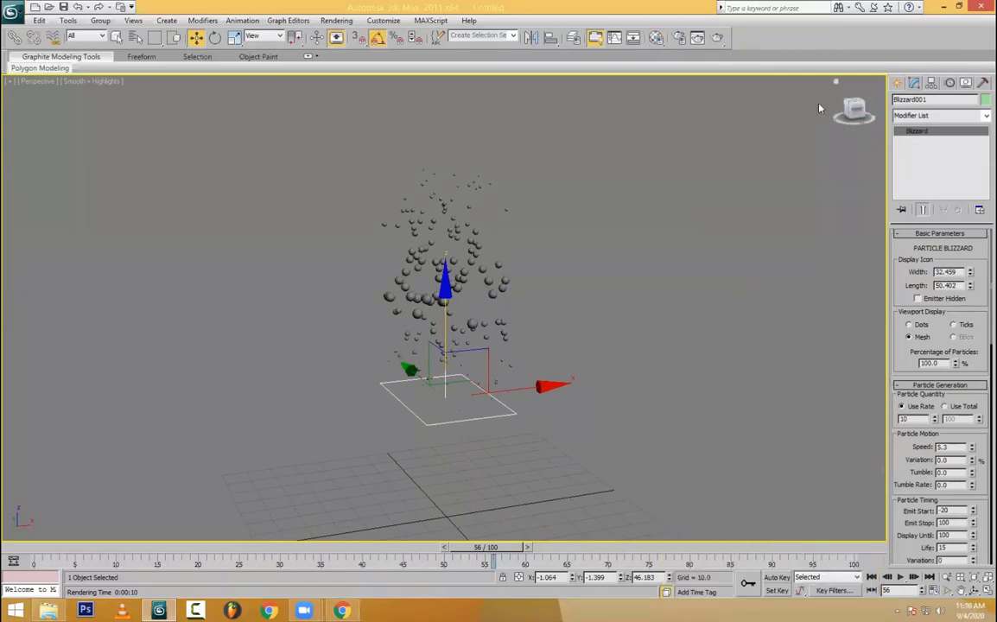
- Create a standard sphere with a radius of about 10.8 on the ground grid beside the Blizzard particles
click(896, 82)
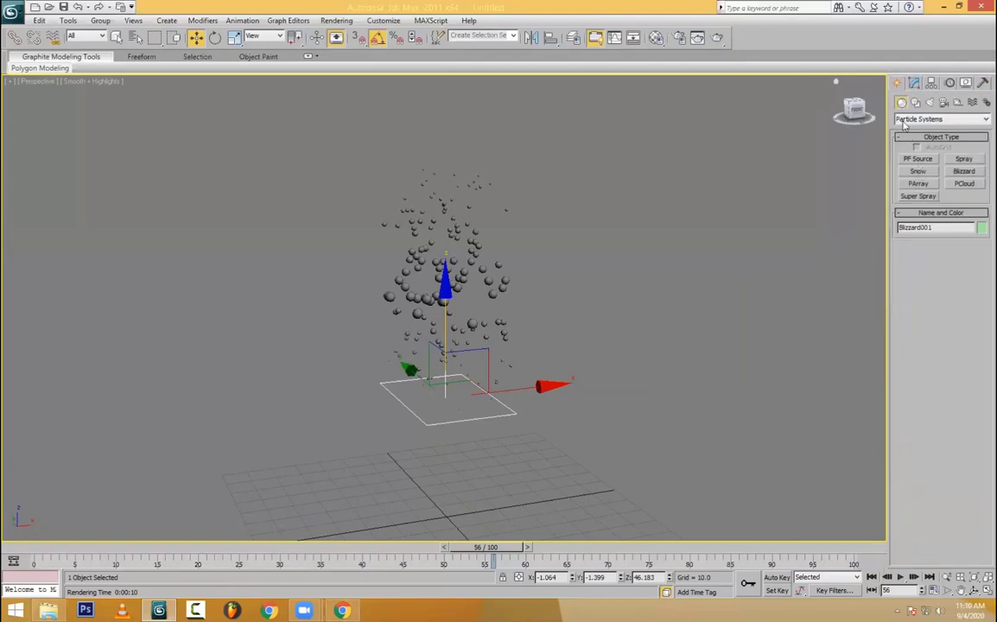
click(918, 119)
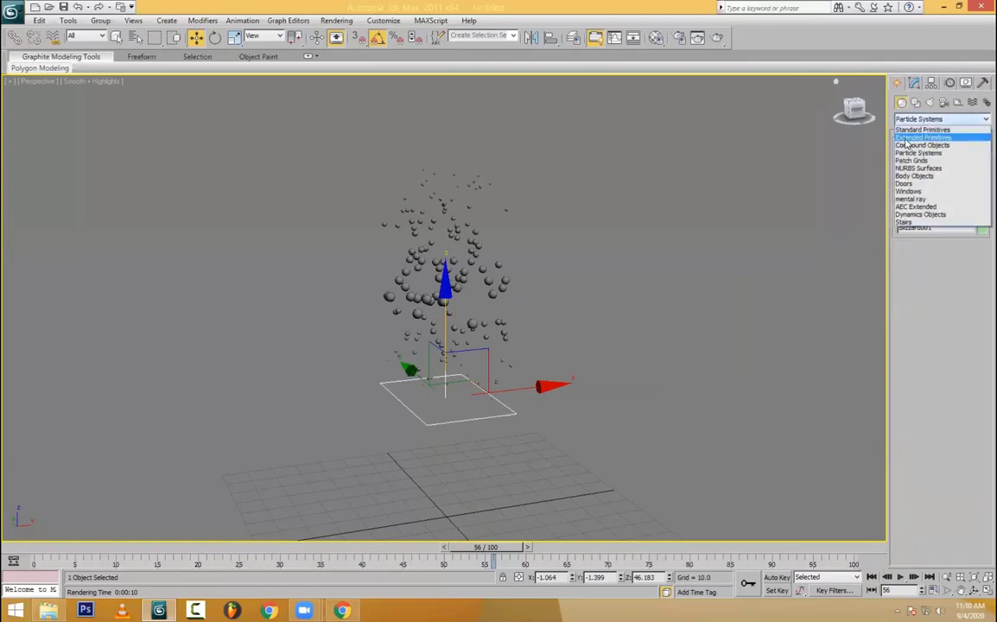
click(921, 130)
click(917, 171)
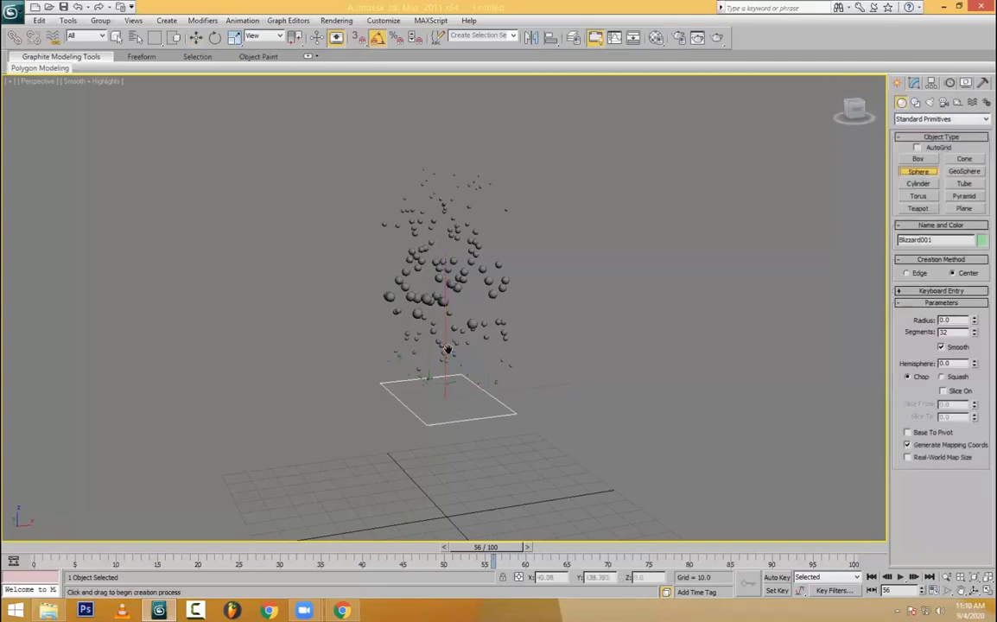
middle_drag(447, 351, 495, 266)
drag(389, 451, 392, 463)
key(w)
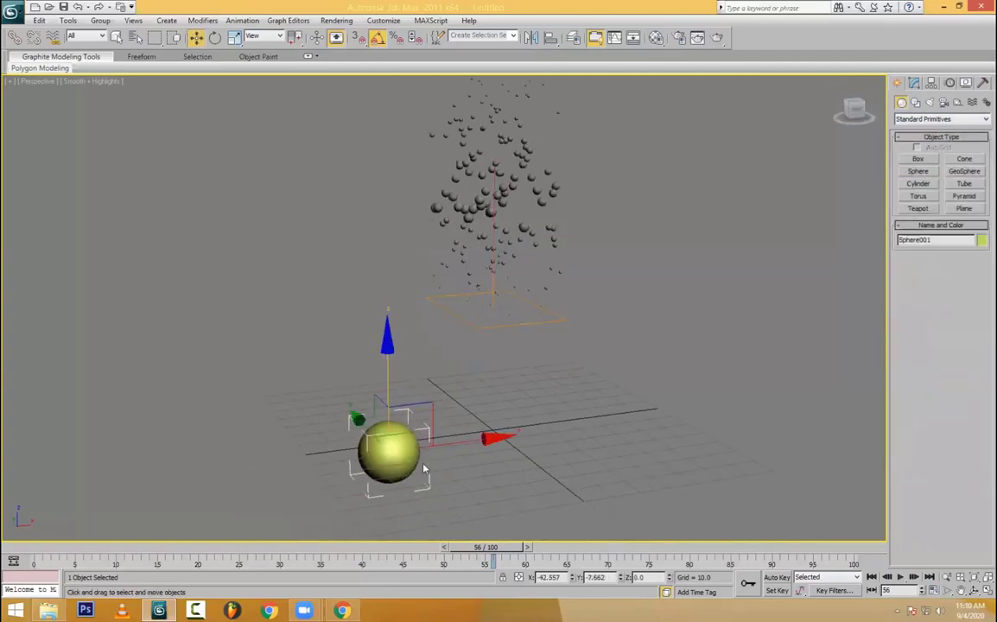
- Add an FFD 3x3x3 modifier to the sphere and raise its upper control points to stretch it into an egg shape
click(914, 82)
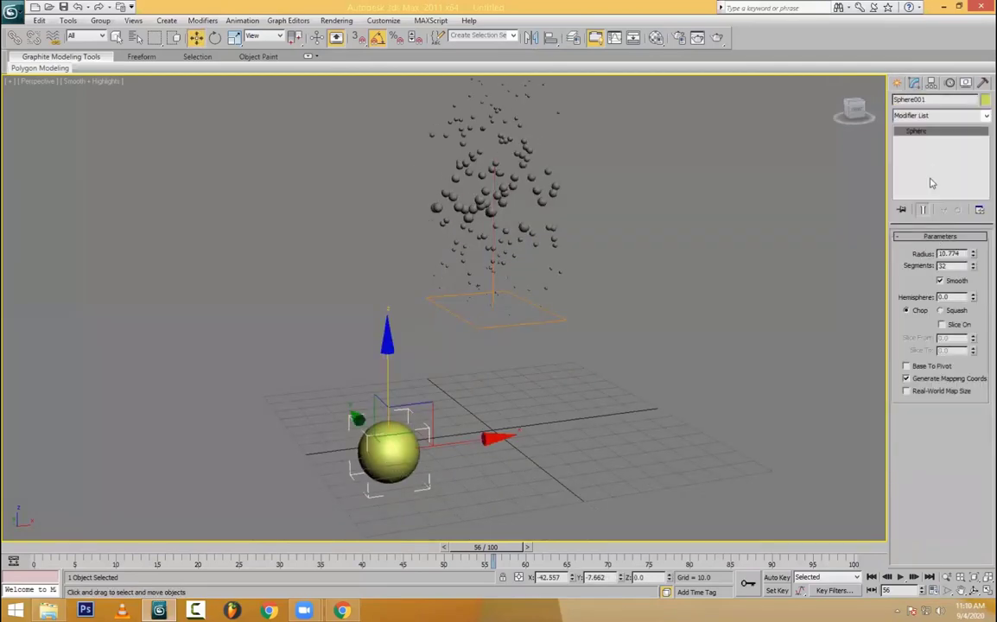
click(925, 117)
click(918, 152)
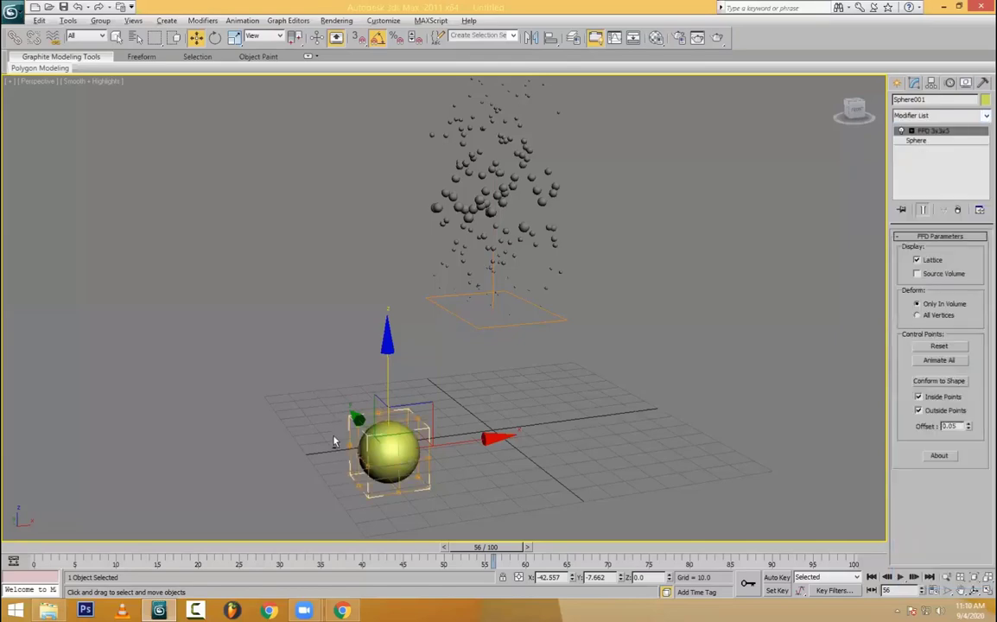
alt+middle_drag(333, 439, 337, 412)
drag(300, 338, 477, 408)
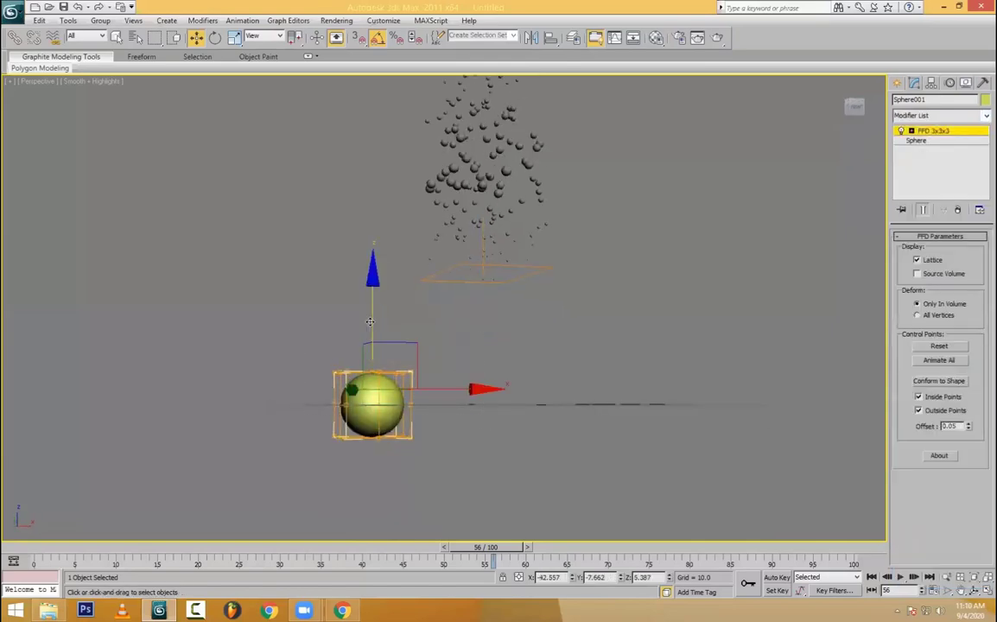
mouse_move(373, 318)
mouse_down()
mouse_move(376, 280)
mouse_move(380, 303)
mouse_up()
drag(248, 291, 493, 365)
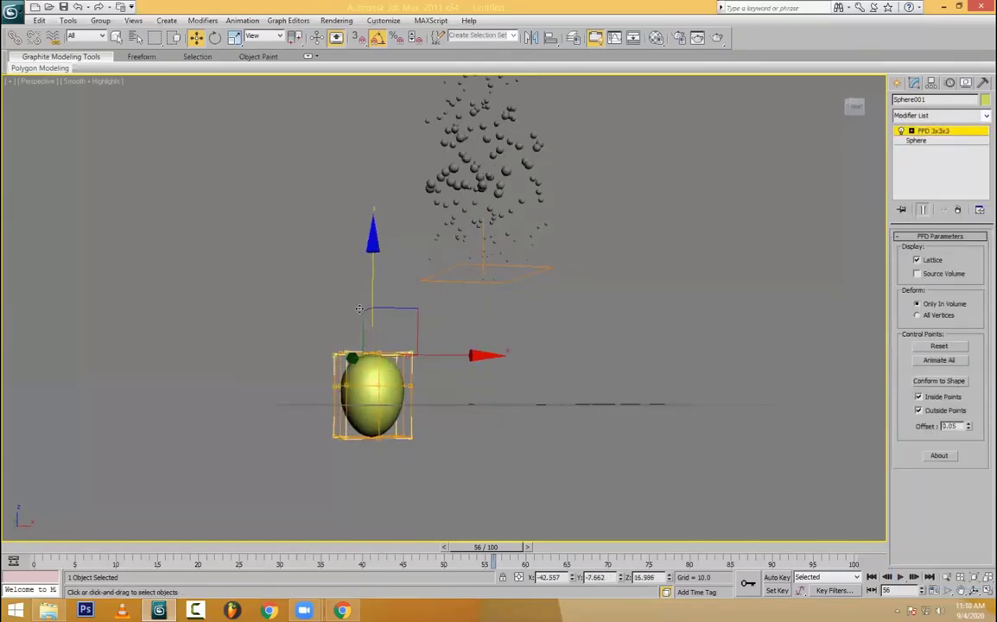
drag(371, 291, 378, 269)
alt+middle_drag(378, 268, 465, 400)
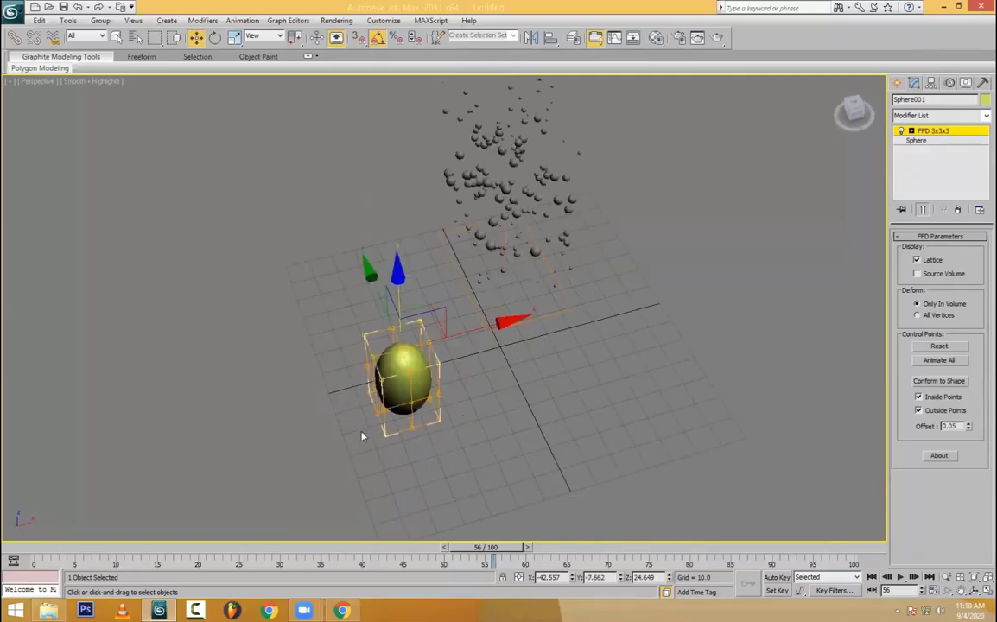
- Reshape the lattice's +X side in the top view, pulling in its middle points and scaling its corner points, and convert the egg to Editable Poly
key(alt+w)
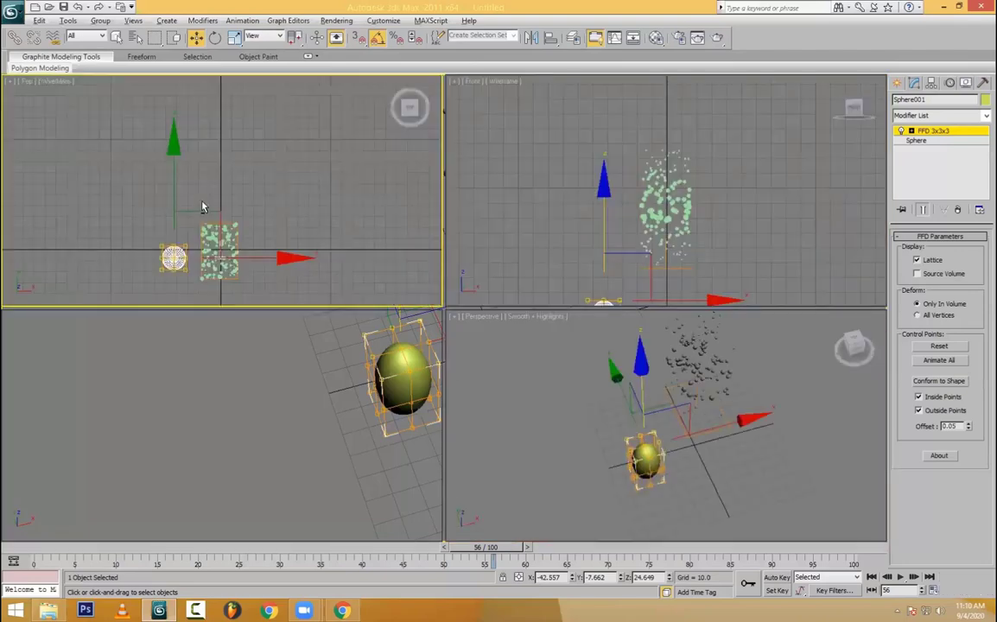
key(alt+w)
scroll(359, 347, up, 4)
drag(371, 343, 402, 360)
drag(378, 277, 412, 321)
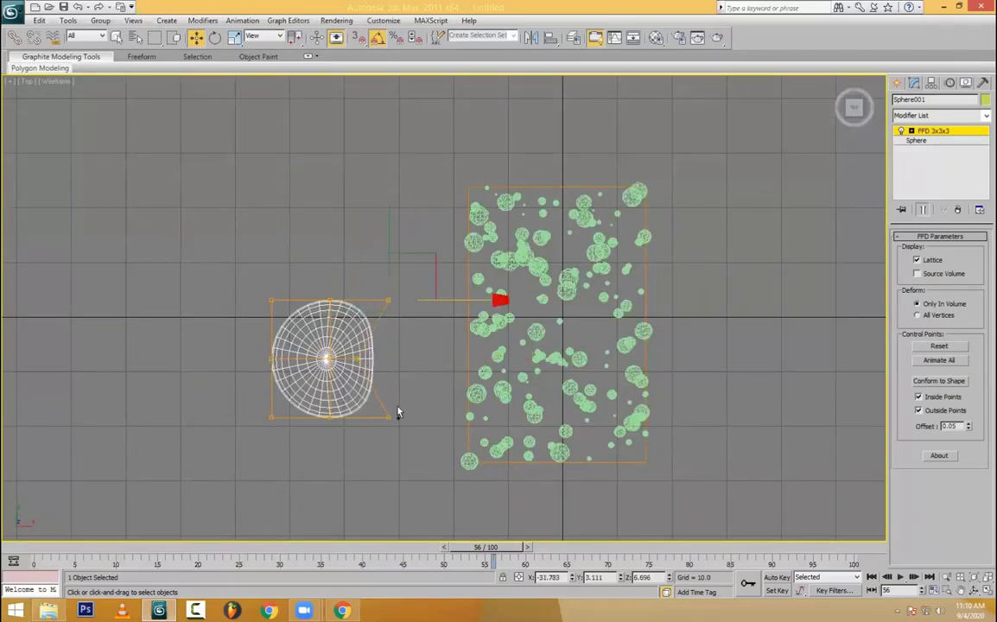
ctrl+drag(419, 461, 420, 461)
key(r)
drag(388, 228, 402, 260)
key(w)
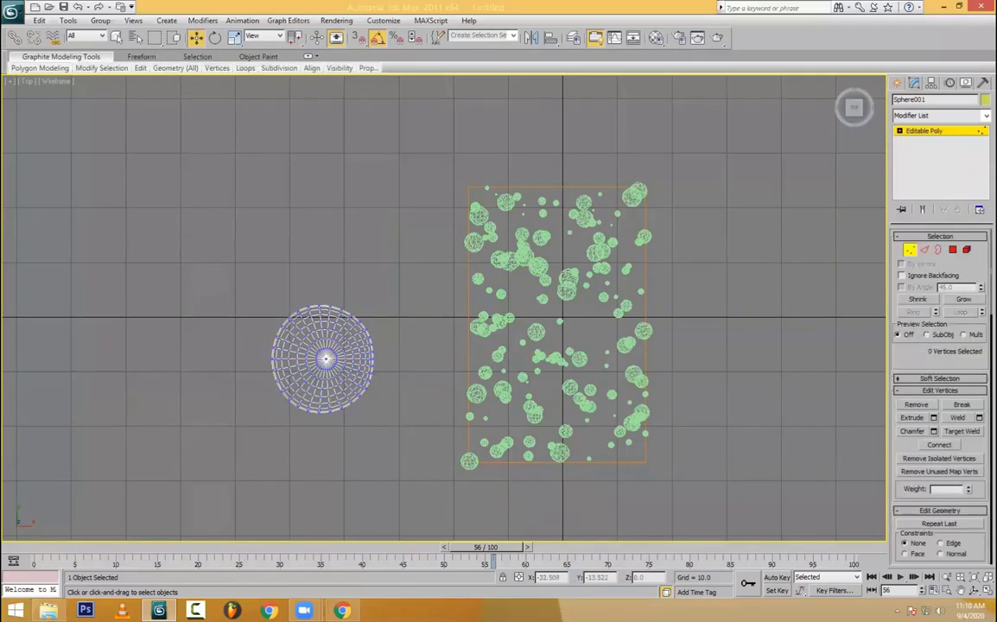
- Select only the central row of 11 vertices on the mesh's +X side and show the soft selection settings
scroll(331, 397, up, 4)
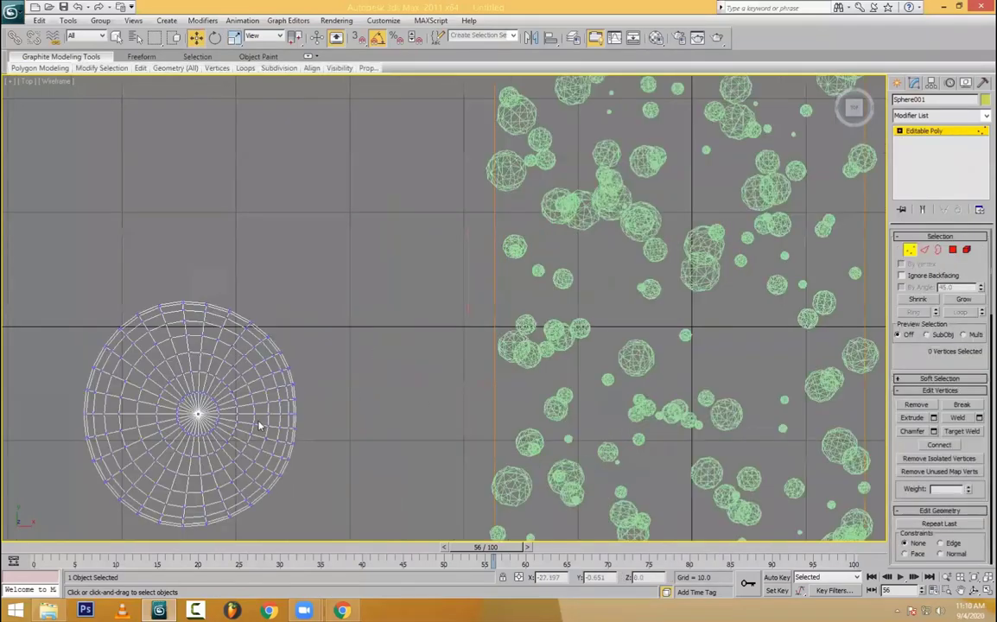
drag(313, 418, 249, 399)
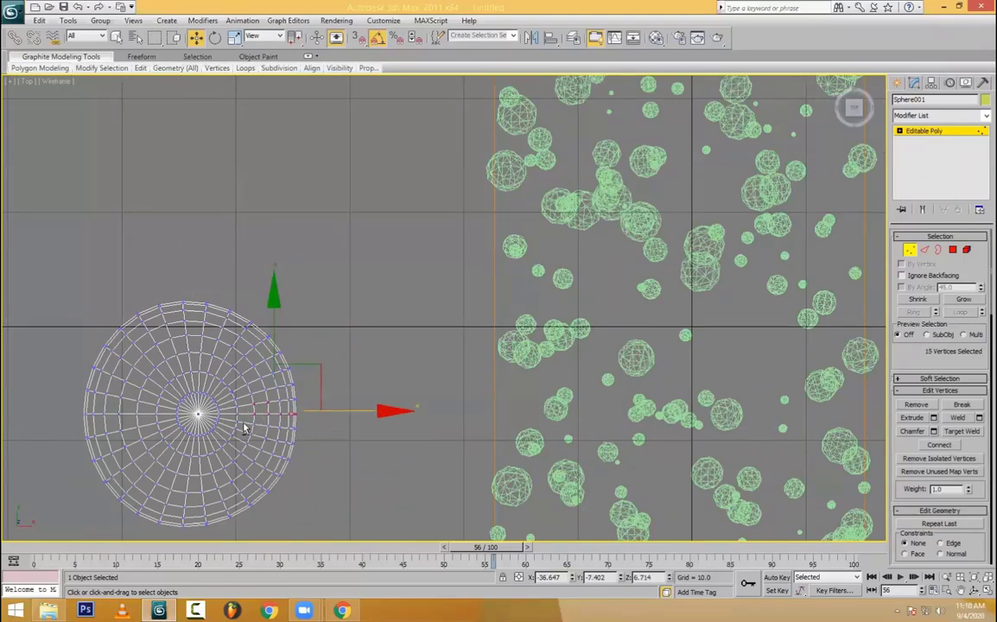
alt+drag(241, 421, 259, 396)
click(977, 381)
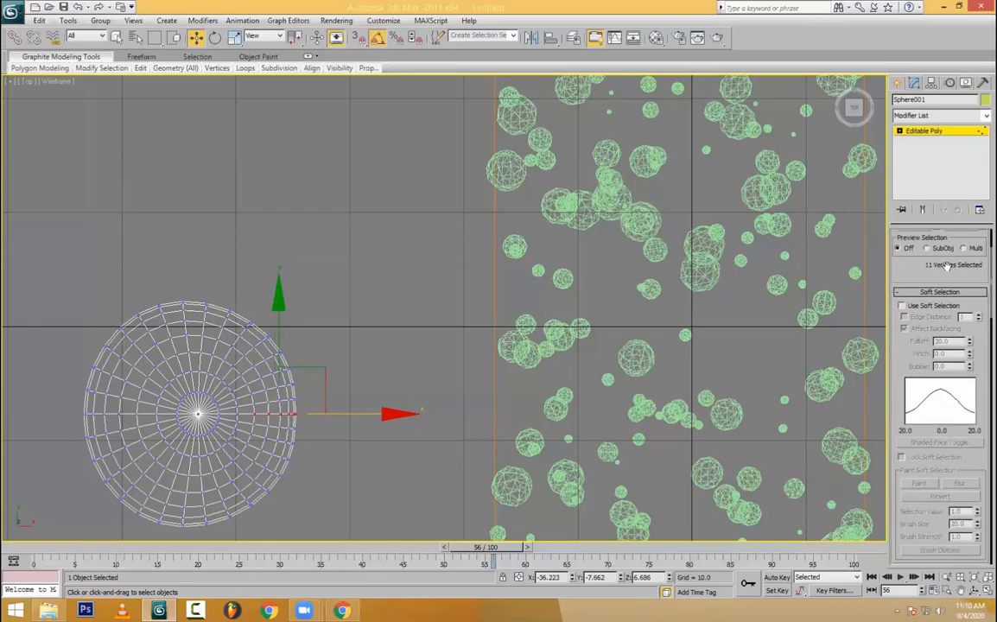
- Enable soft selection, push the vertex row slightly inward with a falloff reduced to 2.8 to form a groove, and grow the selection
click(934, 307)
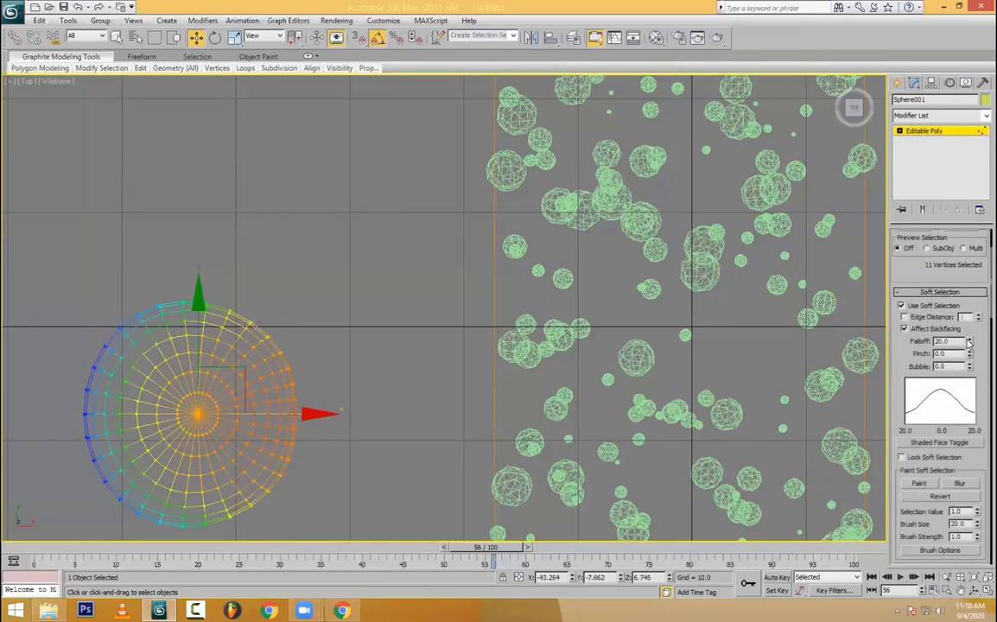
drag(968, 341, 972, 388)
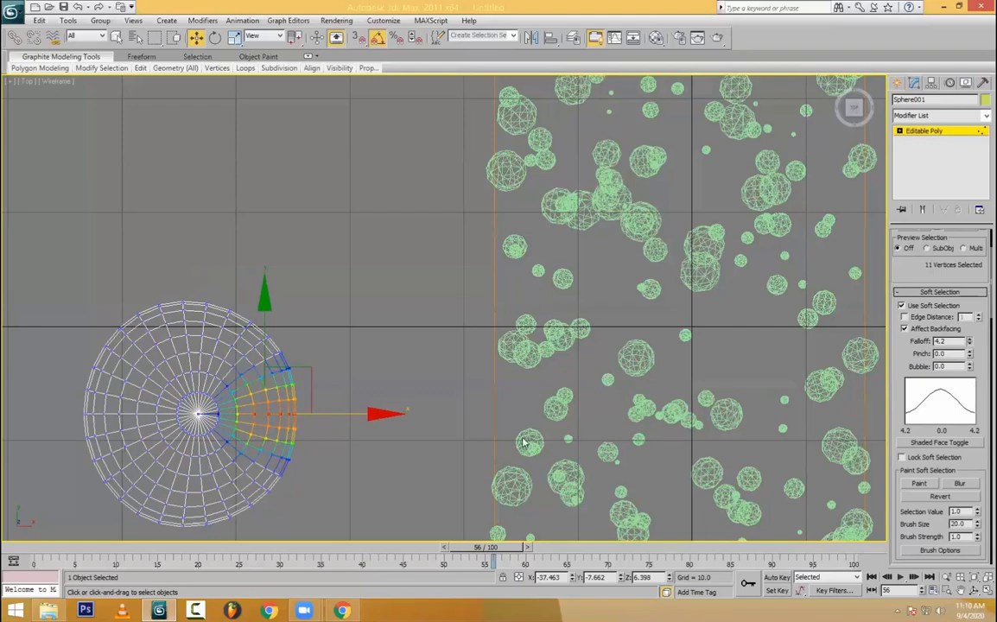
mouse_move(358, 413)
mouse_down()
mouse_move(329, 411)
mouse_move(348, 411)
mouse_up()
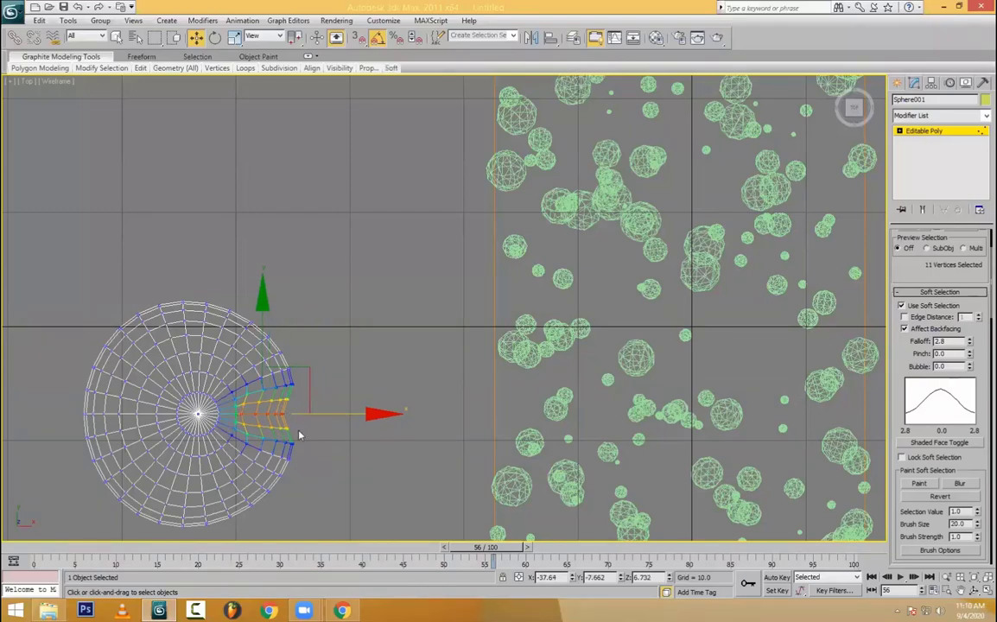
key(ctrl+Page_Up)
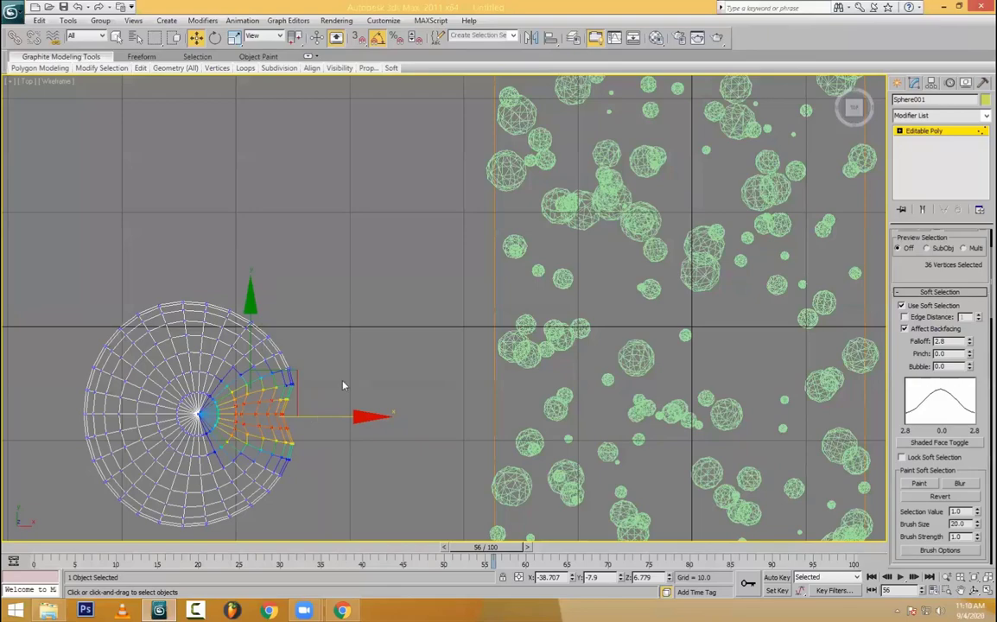
- Return to the perspective view, leave vertex editing and examine the grooved bean shape from several sides
click(343, 385)
key(alt+w)
click(692, 437)
key(alt+w)
alt+middle_drag(714, 317, 447, 376)
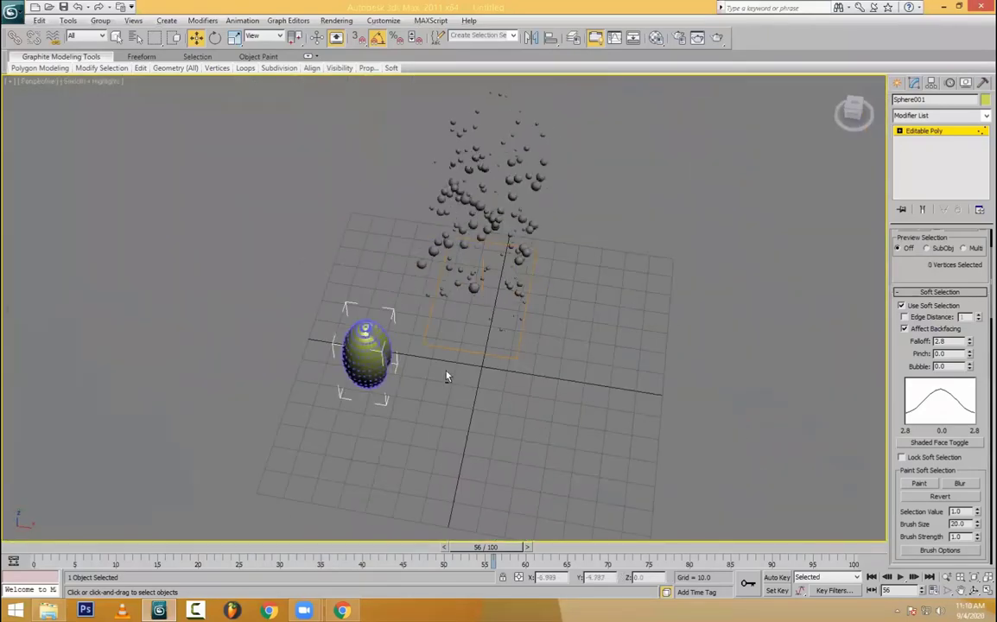
click(935, 131)
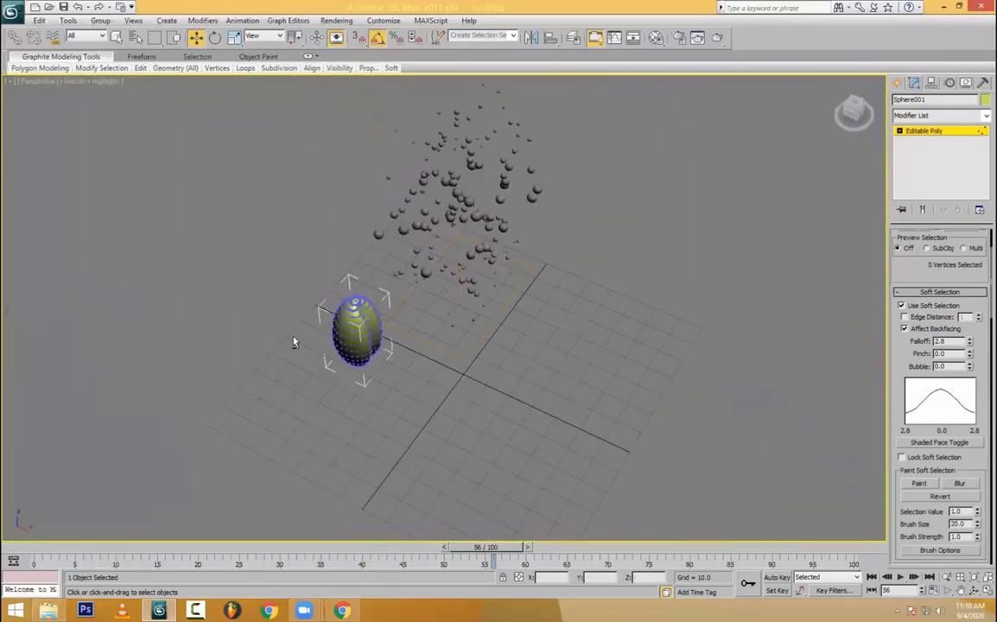
click(924, 131)
click(410, 330)
alt+middle_drag(293, 342, 420, 380)
click(354, 310)
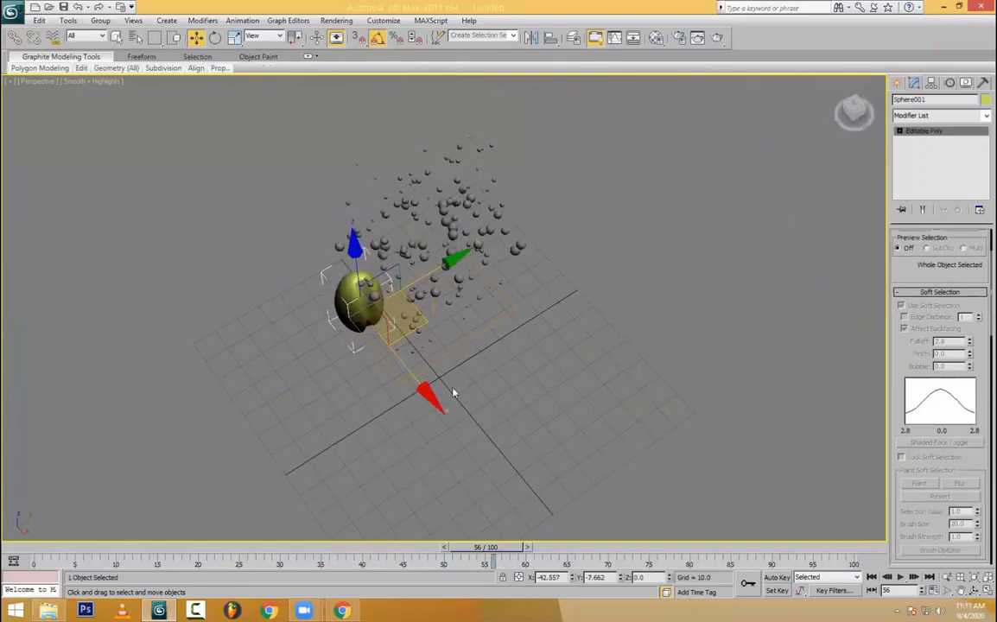
- Assign the plain grey 07 - Default material to the bean-shaped mesh
key(shift+z)
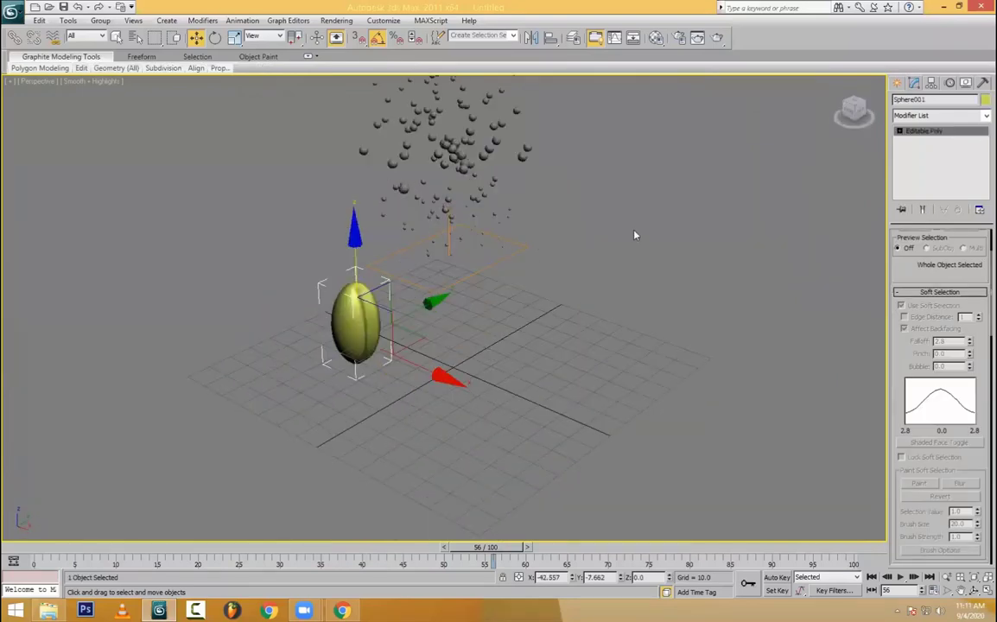
key(m)
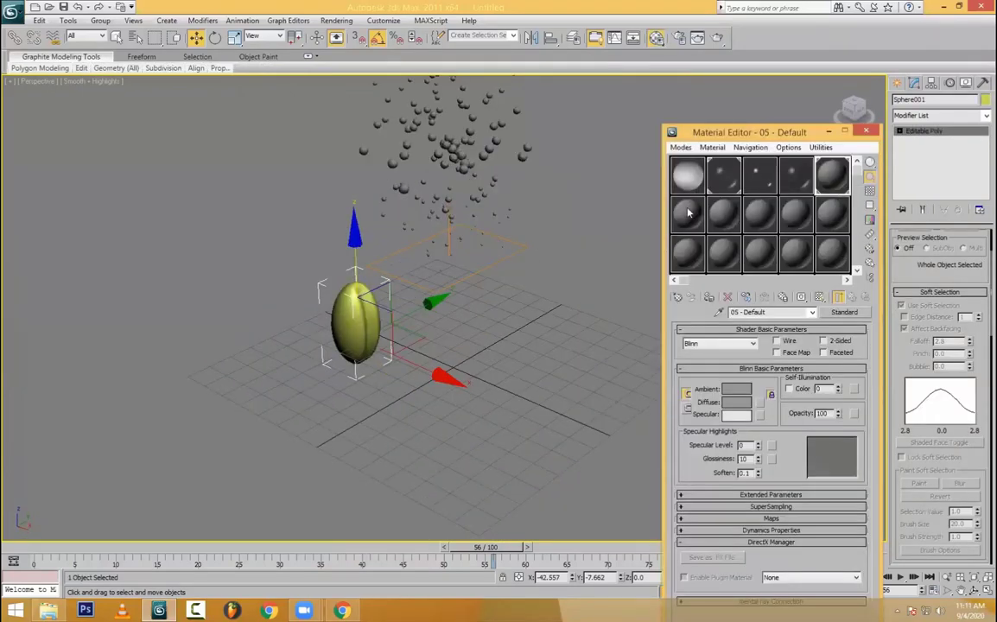
click(689, 213)
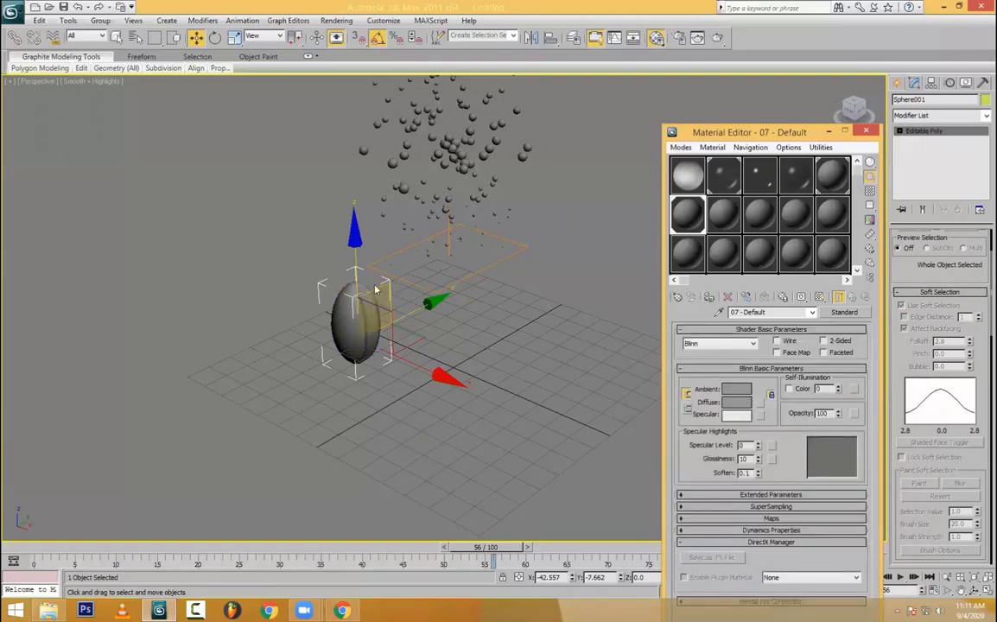
- Select the bean's top vertices, raise the soft selection falloff to 14.812 and scale them down vertically to blunt the upper end
key(1)
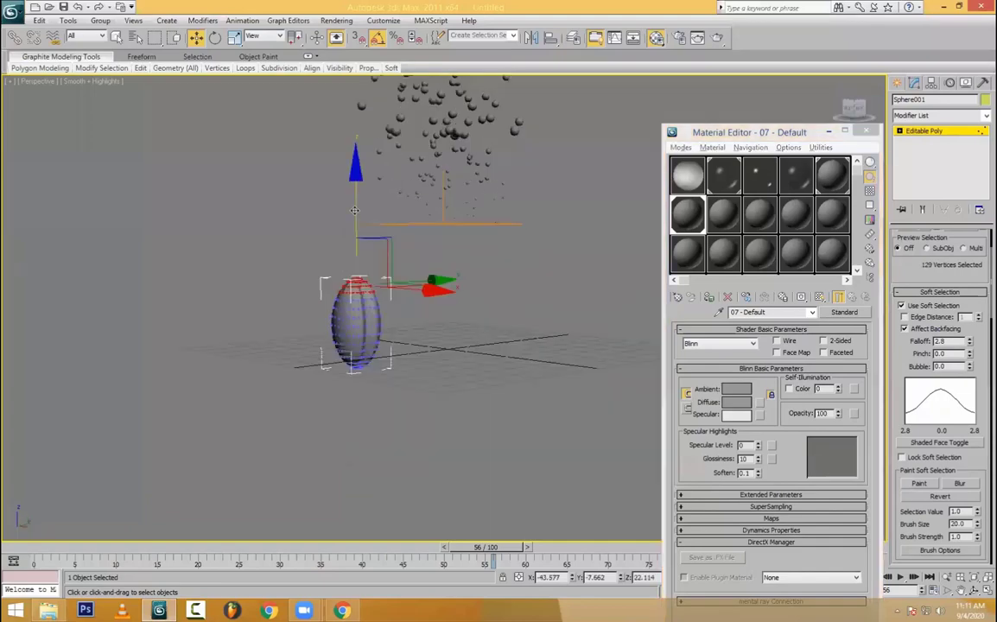
mouse_move(357, 202)
mouse_down()
mouse_move(356, 185)
mouse_move(357, 203)
mouse_up()
key(ctrl+z)
drag(969, 344, 971, 93)
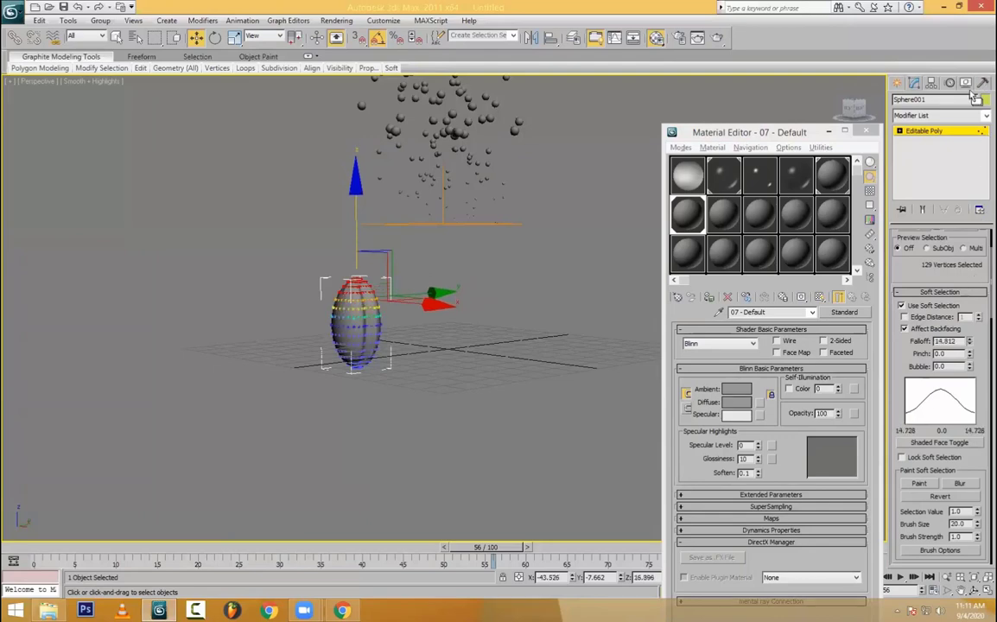
key(r)
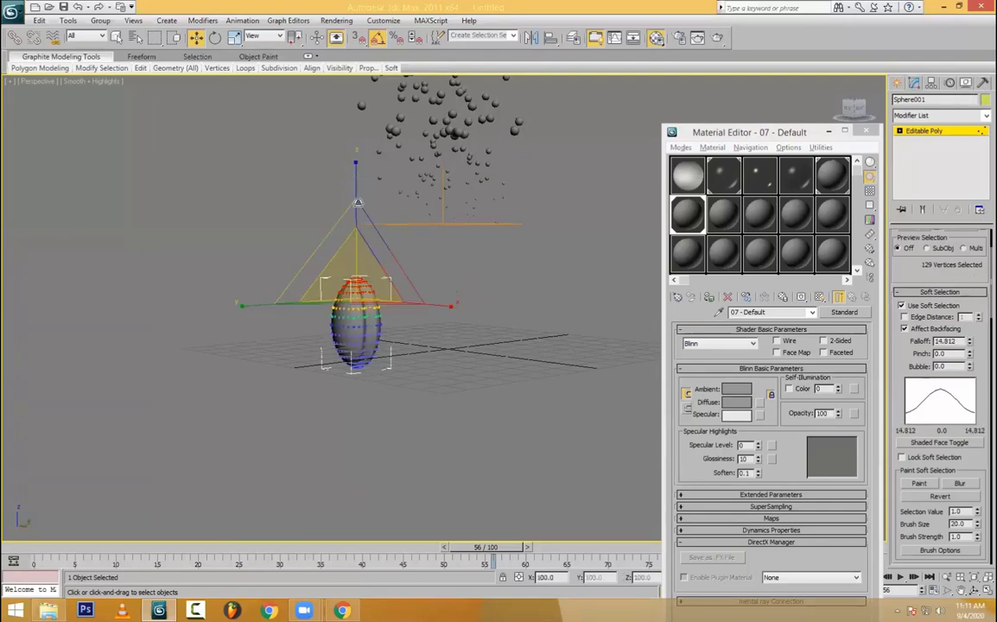
drag(358, 202, 360, 206)
- Scale the bean's bottom vertices down vertically to blunt the lower end and return to whole-object selection
drag(323, 359, 475, 431)
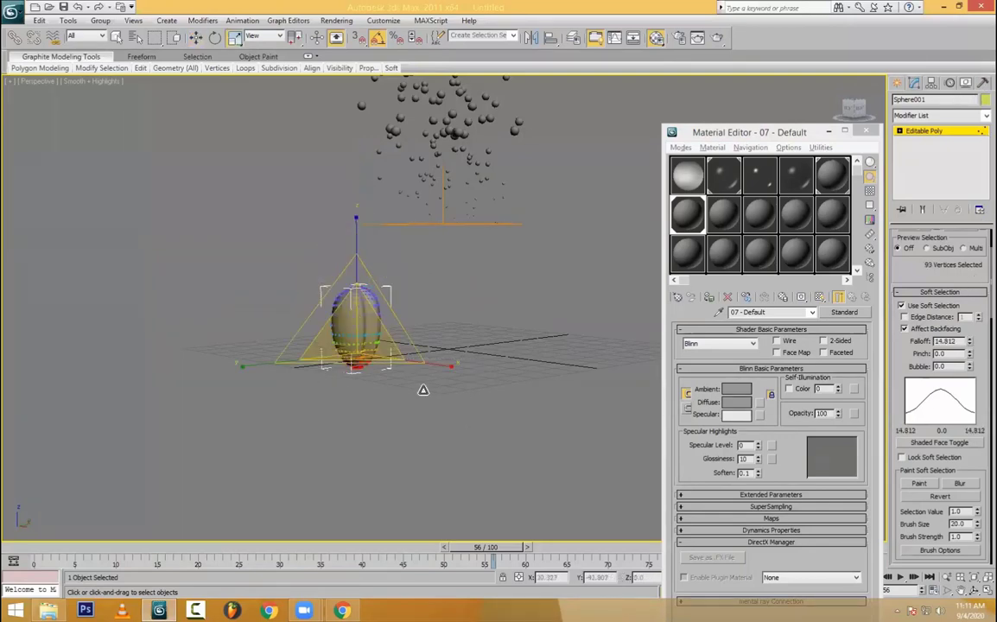
drag(356, 232, 361, 251)
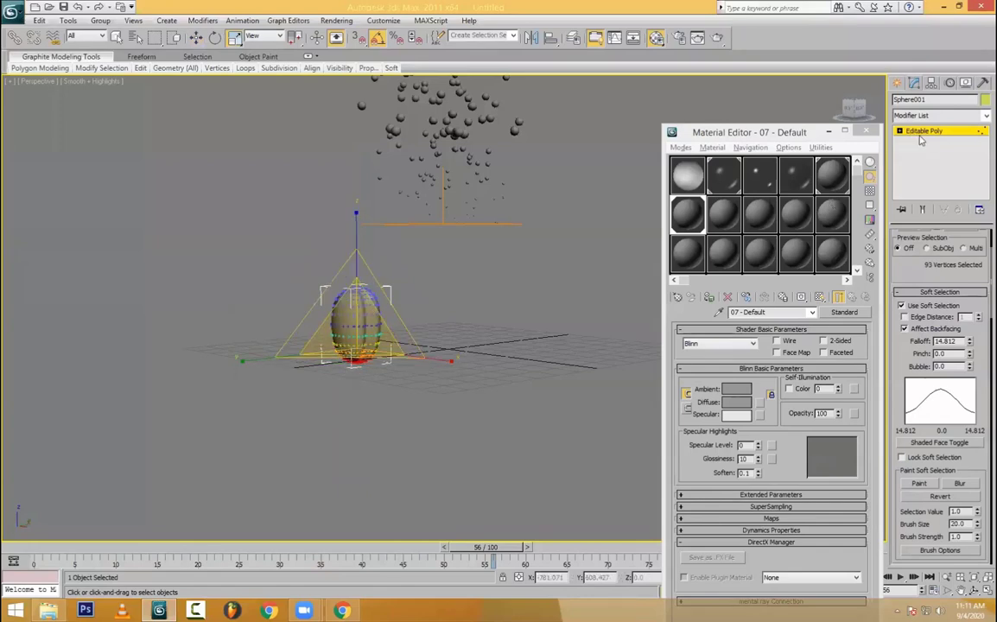
click(497, 399)
alt+middle_drag(498, 400, 510, 416)
click(356, 332)
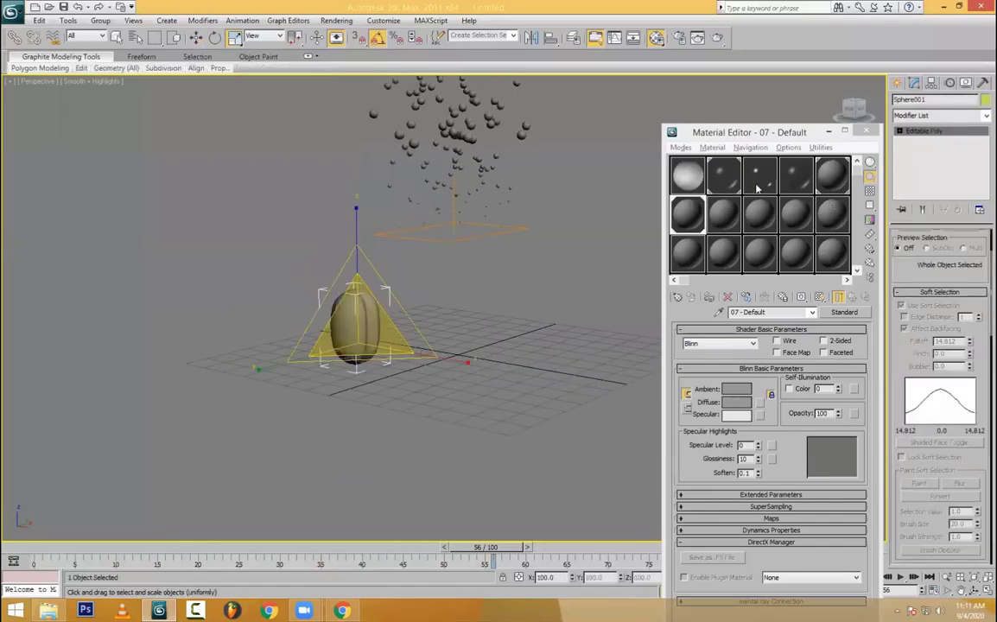
- Give the 07 - Default material a dark brown diffuse colour (89, 40, 0), specular level 115 and glossiness 67
click(687, 213)
click(736, 402)
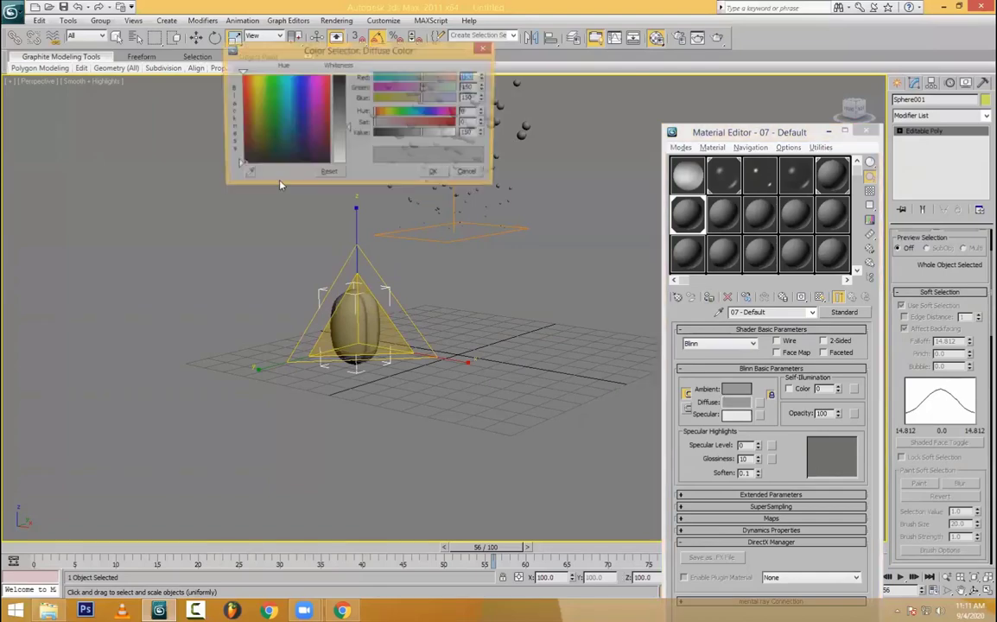
mouse_move(247, 90)
mouse_down()
mouse_move(258, 151)
mouse_move(234, 135)
mouse_move(246, 134)
mouse_up()
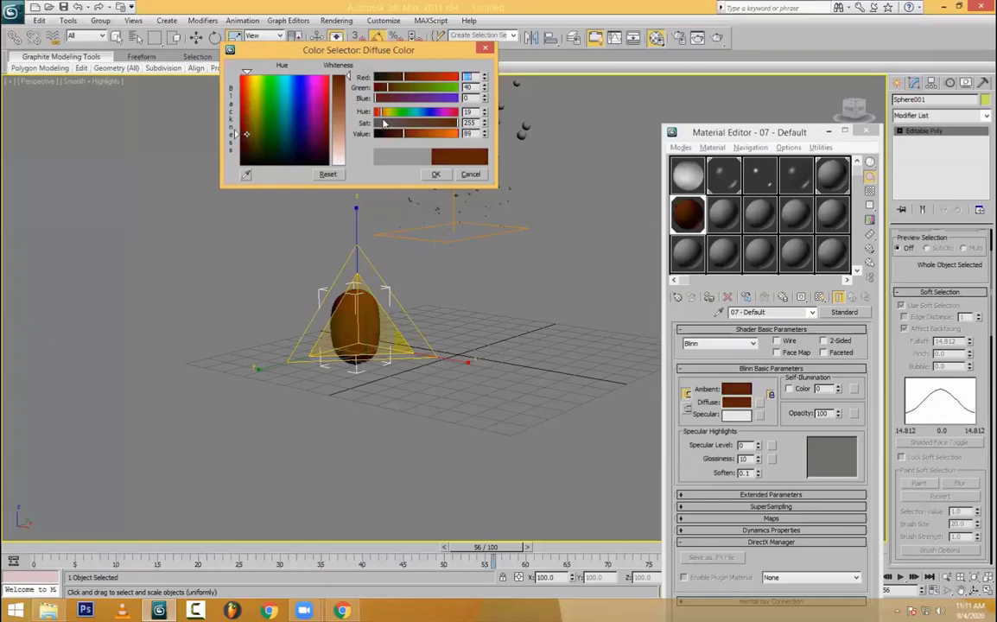
click(436, 174)
drag(757, 444, 758, 345)
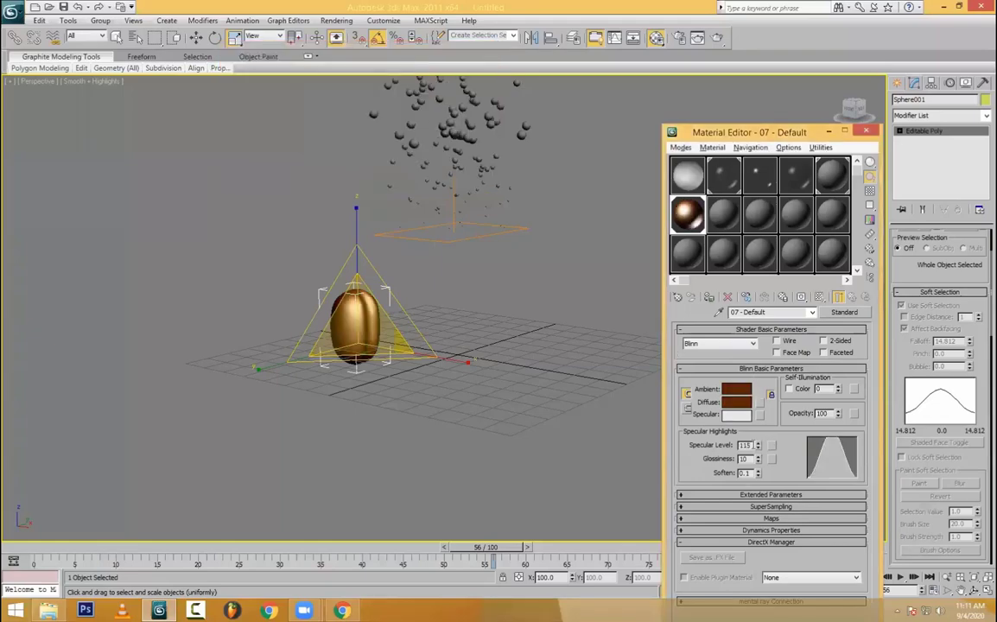
drag(758, 460, 758, 420)
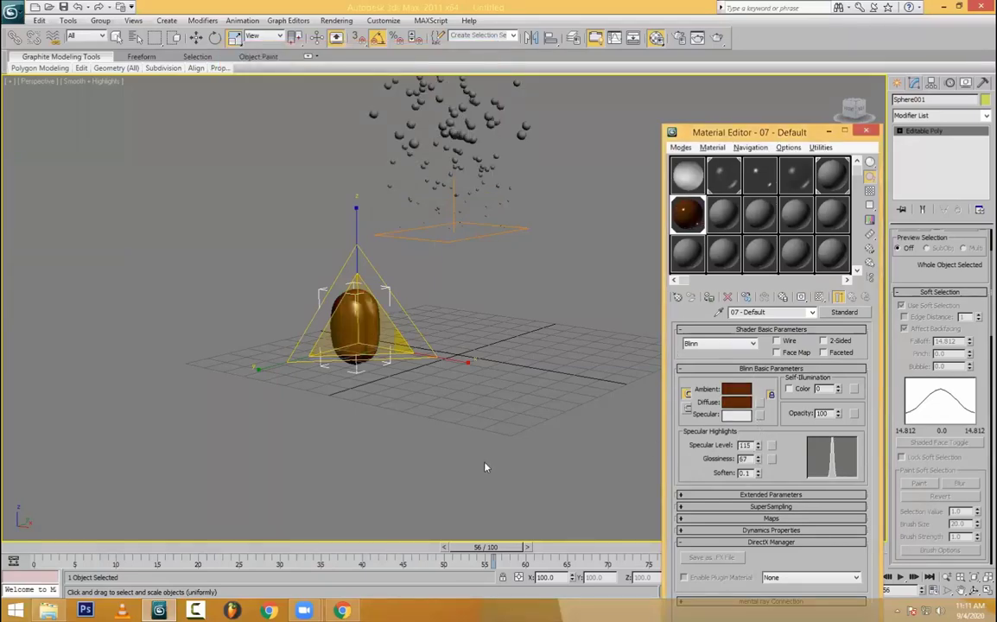
- Close the Material Editor and scale all the bean's vertices down to make the bean much smaller
click(481, 321)
alt+middle_drag(481, 322, 524, 339)
click(394, 363)
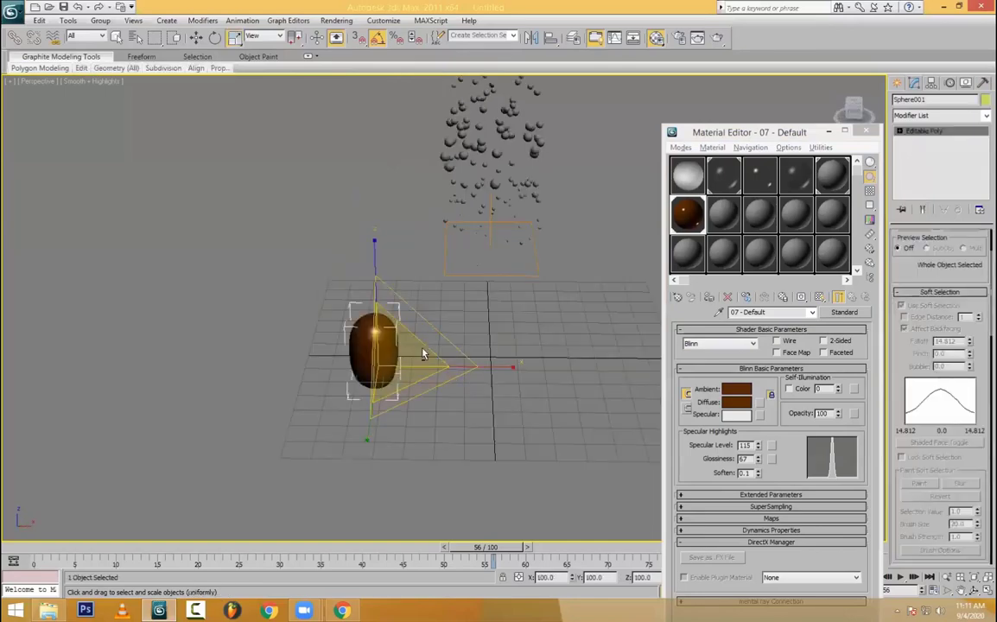
alt+middle_drag(380, 312, 414, 315)
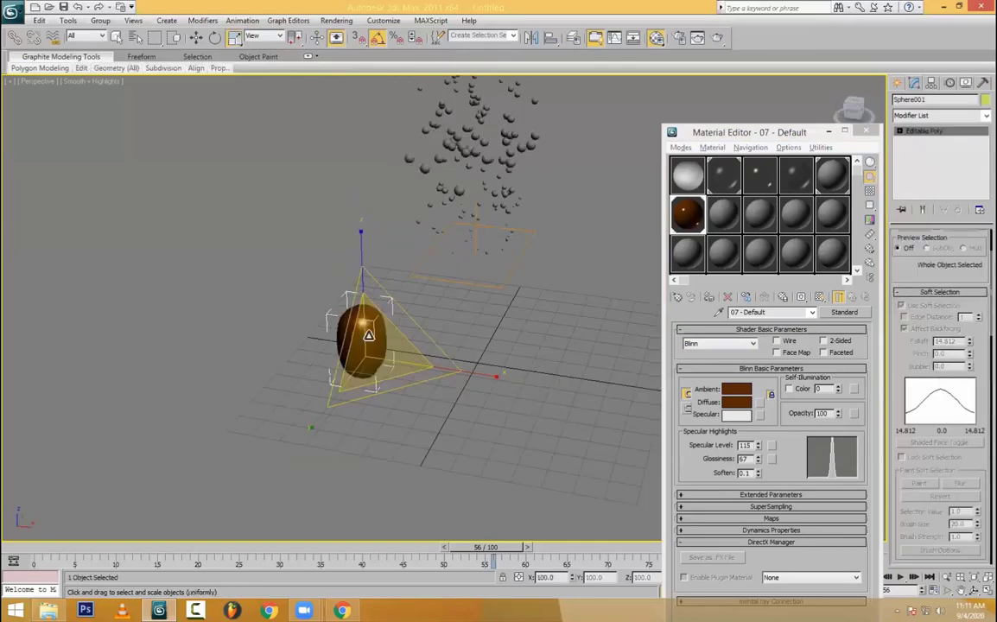
click(865, 130)
key(1)
key(ctrl+a)
drag(379, 332, 414, 530)
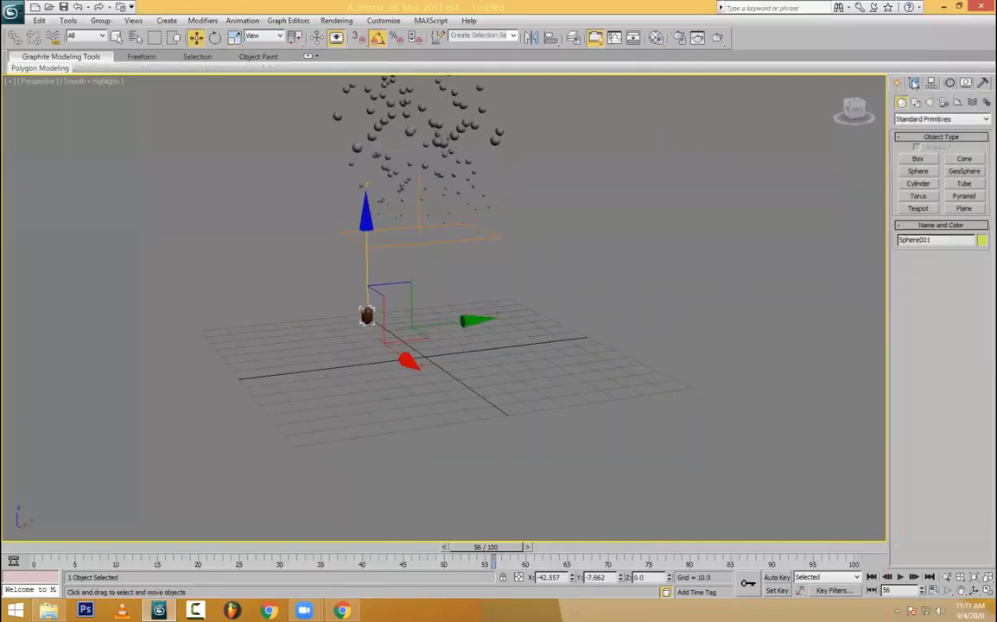
- Center the bean's pivot to the object and leave pivot-only adjustment
click(914, 82)
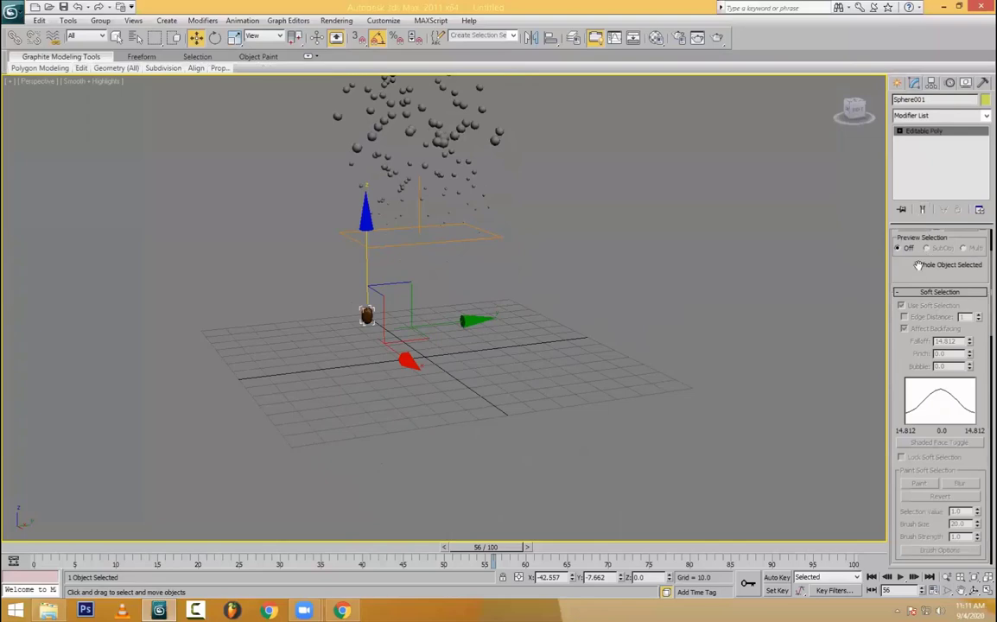
click(931, 82)
click(939, 158)
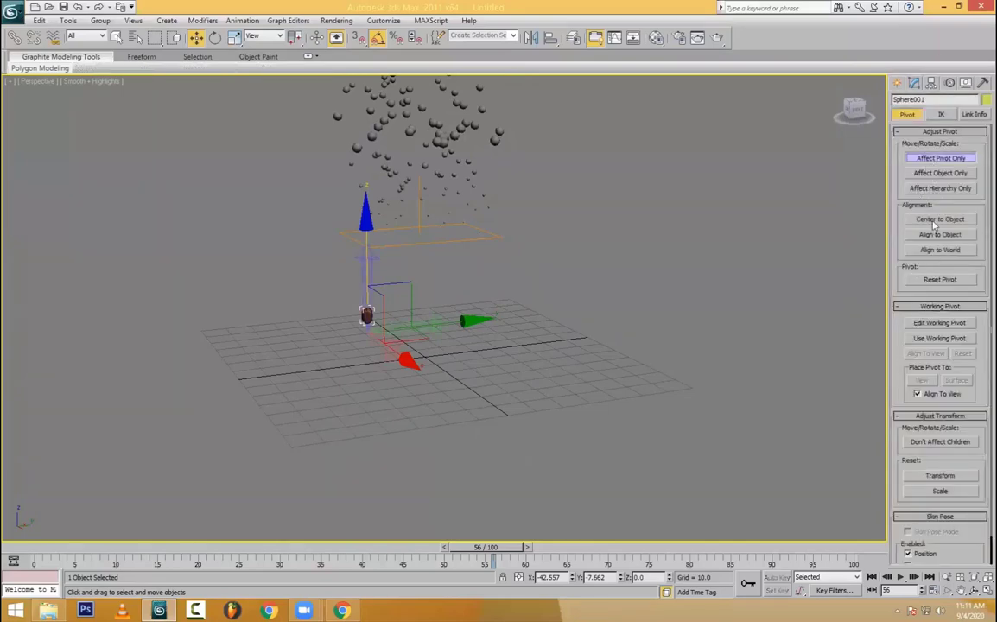
click(936, 221)
click(939, 159)
drag(256, 278, 459, 376)
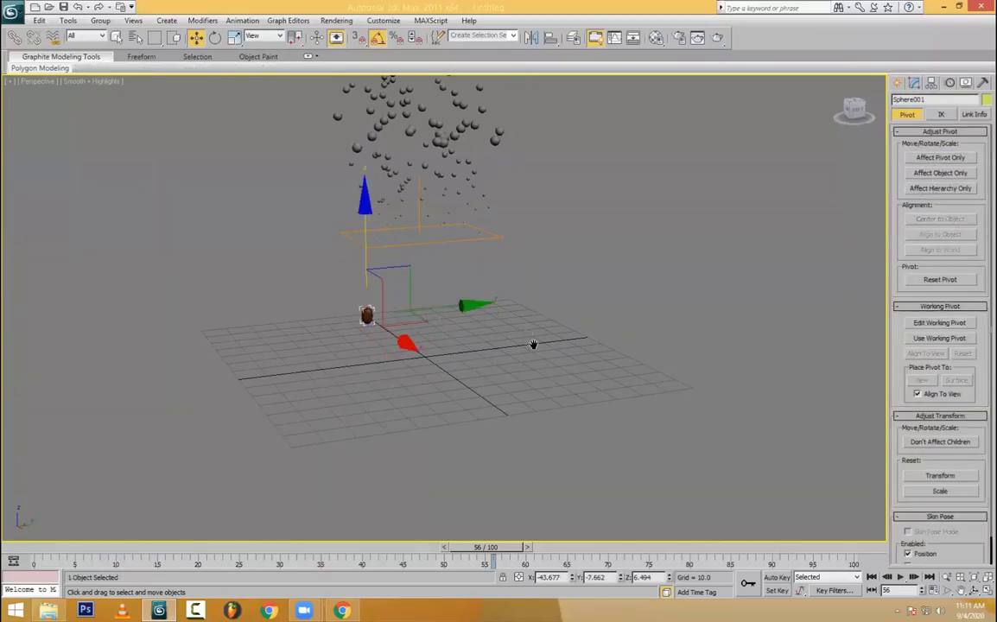
- Set the Blizzard emitter's particle type to Instanced Geometry and pick the coffee bean as the instanced object
middle_drag(533, 345, 544, 382)
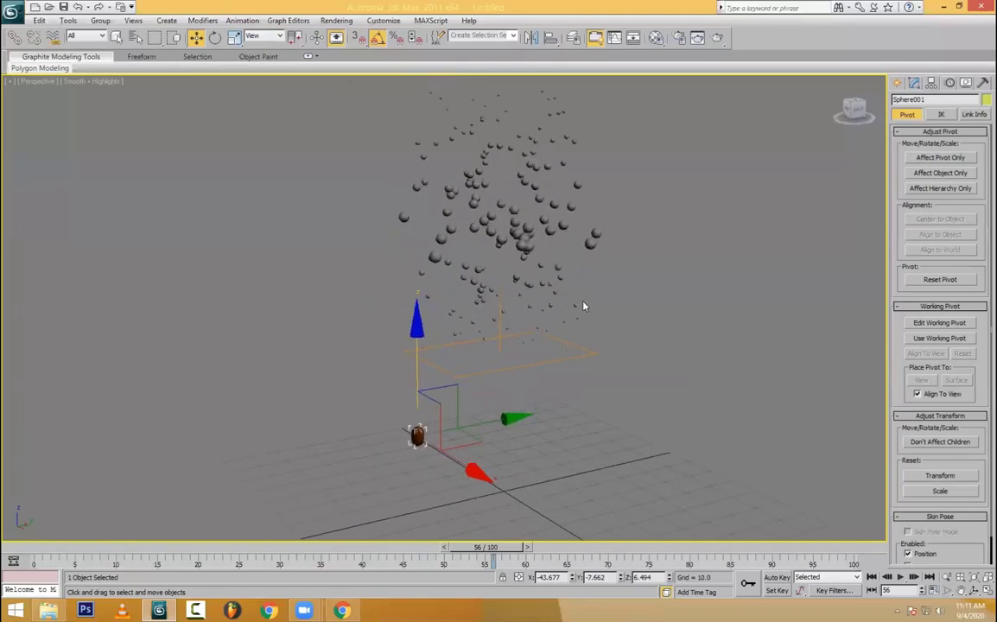
click(553, 164)
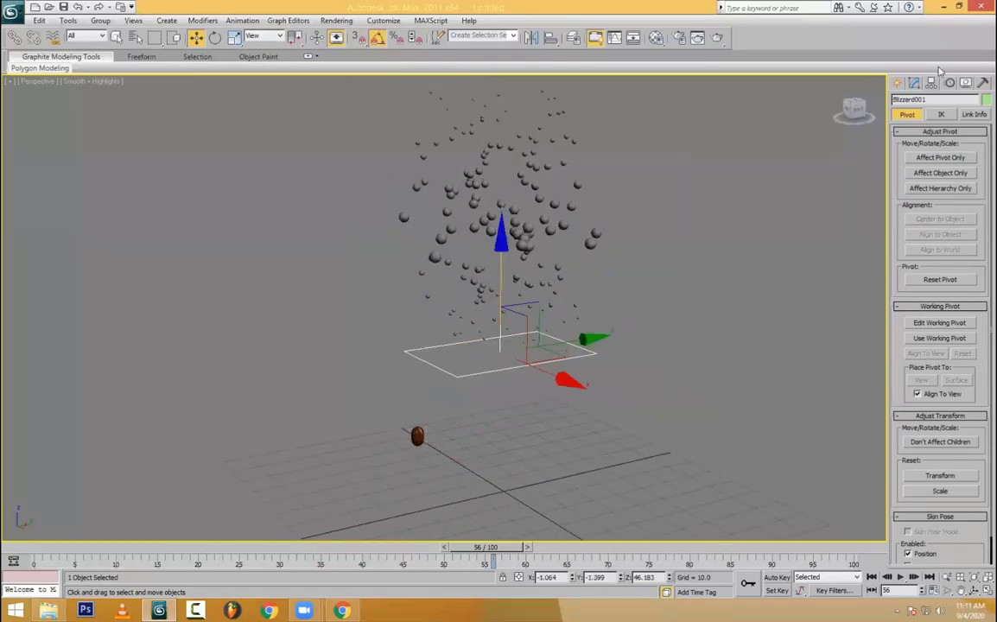
click(914, 82)
scroll(936, 337, down, 10)
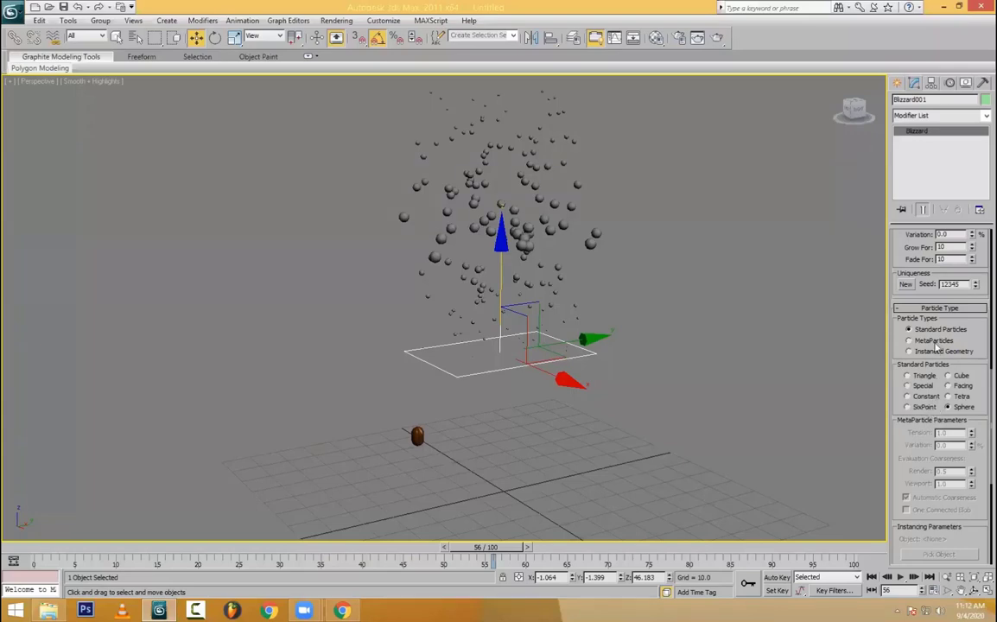
click(938, 355)
scroll(941, 389, down, 3)
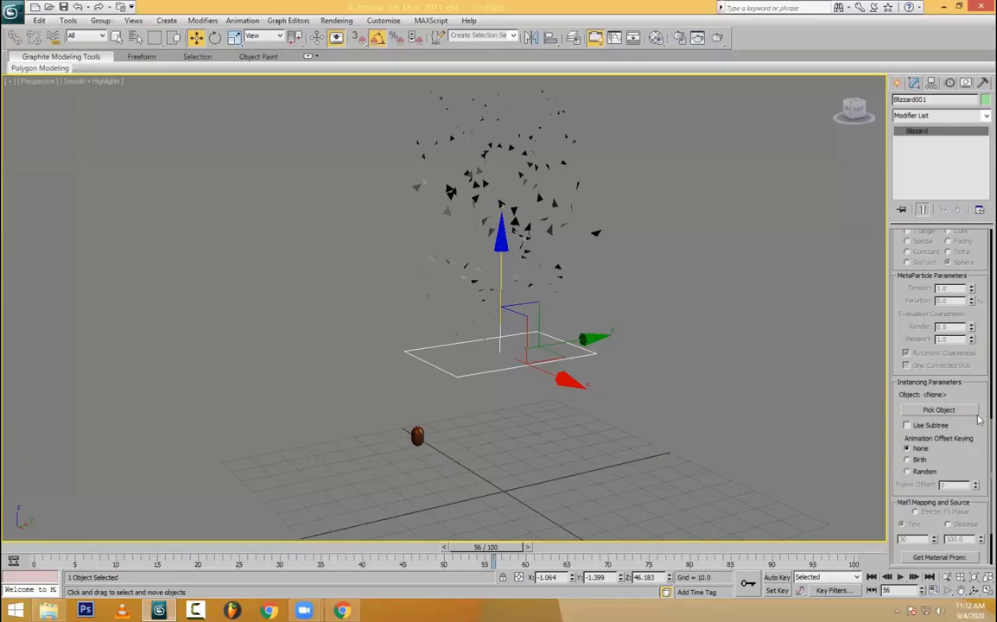
scroll(917, 484, up, 3)
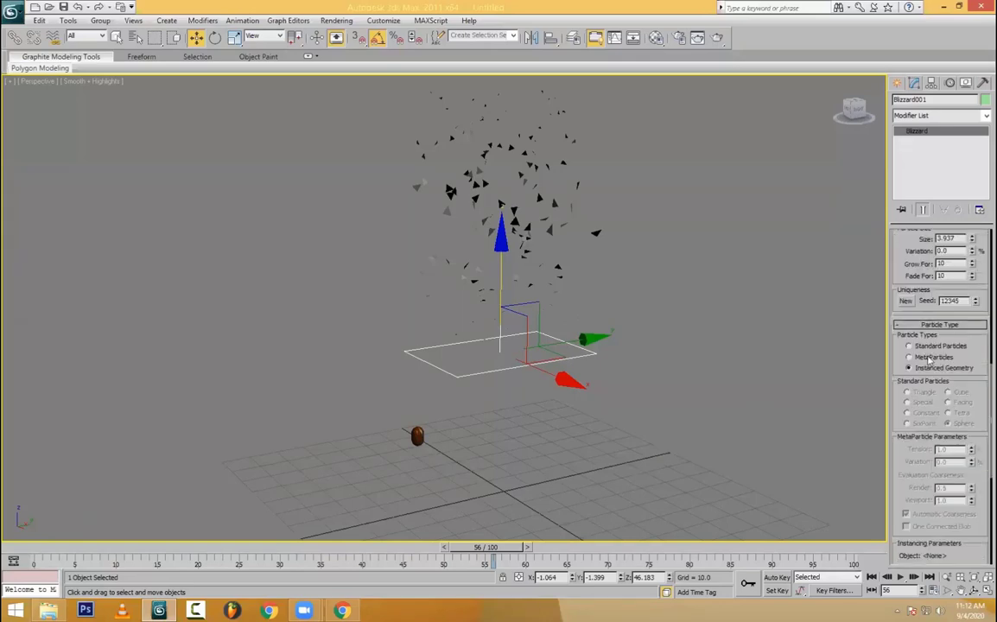
scroll(914, 476, down, 3)
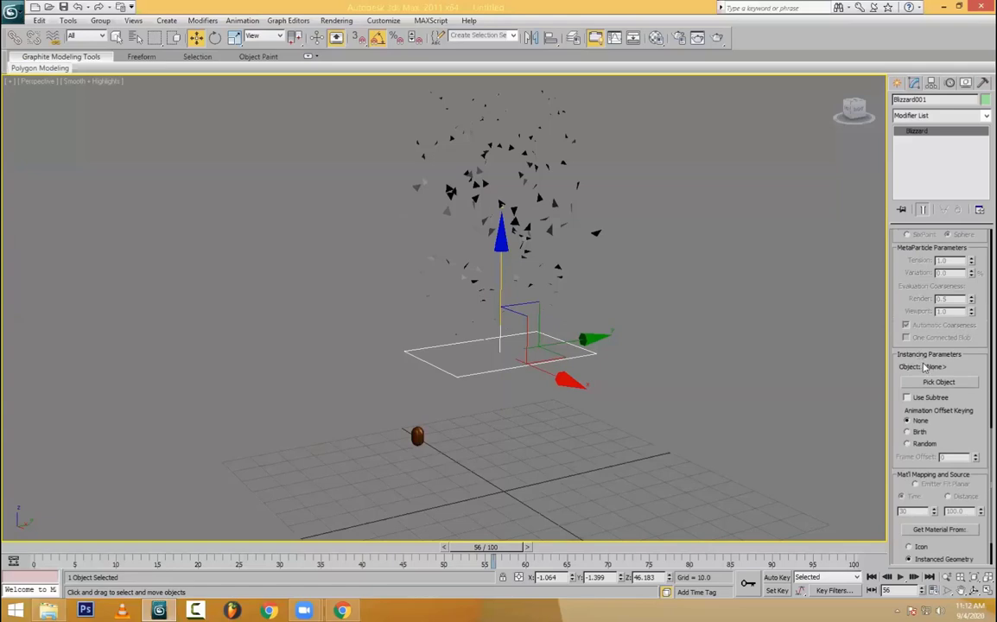
click(938, 382)
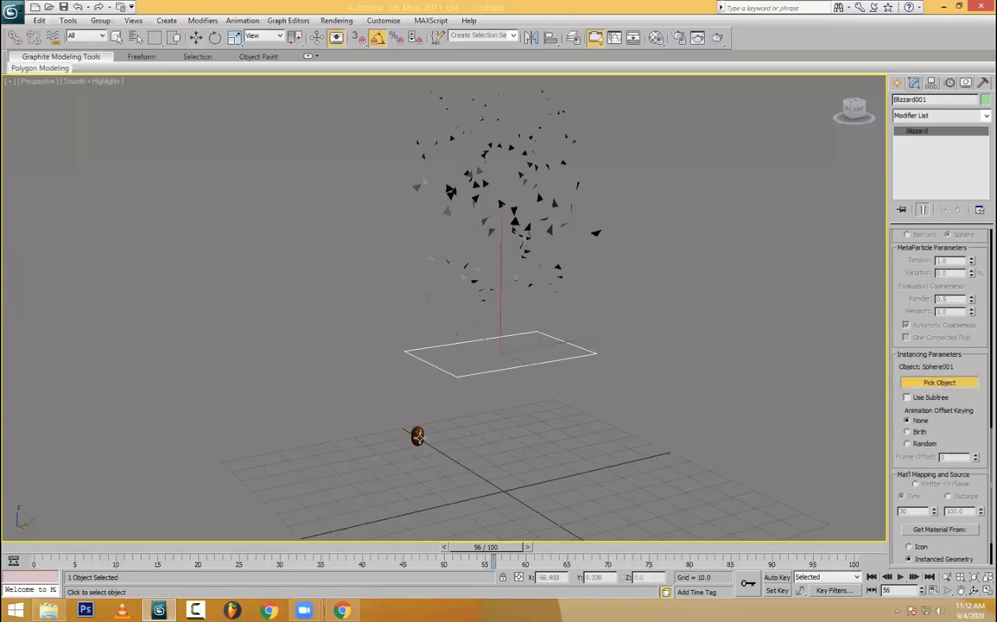
click(570, 396)
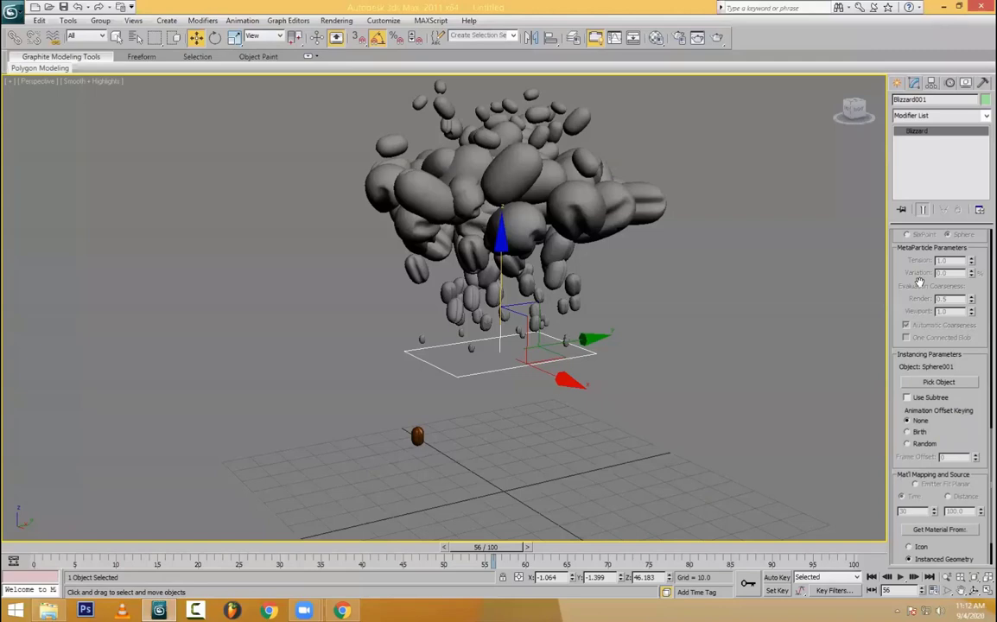
- Set the Blizzard particle size to 1.418 and both Grow For and Fade For to 0
scroll(920, 282, up, 5)
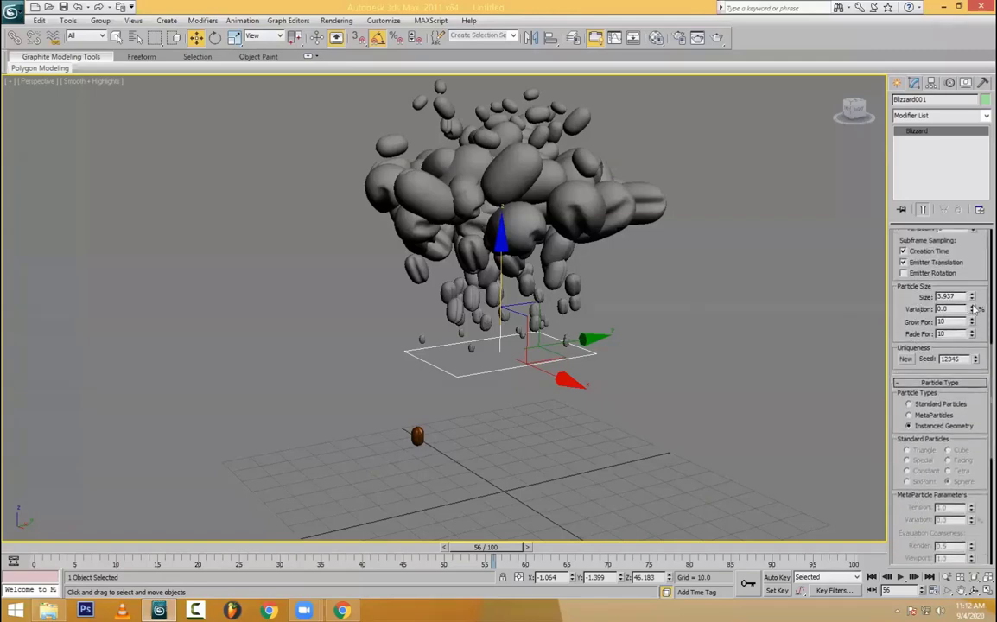
drag(973, 298, 982, 335)
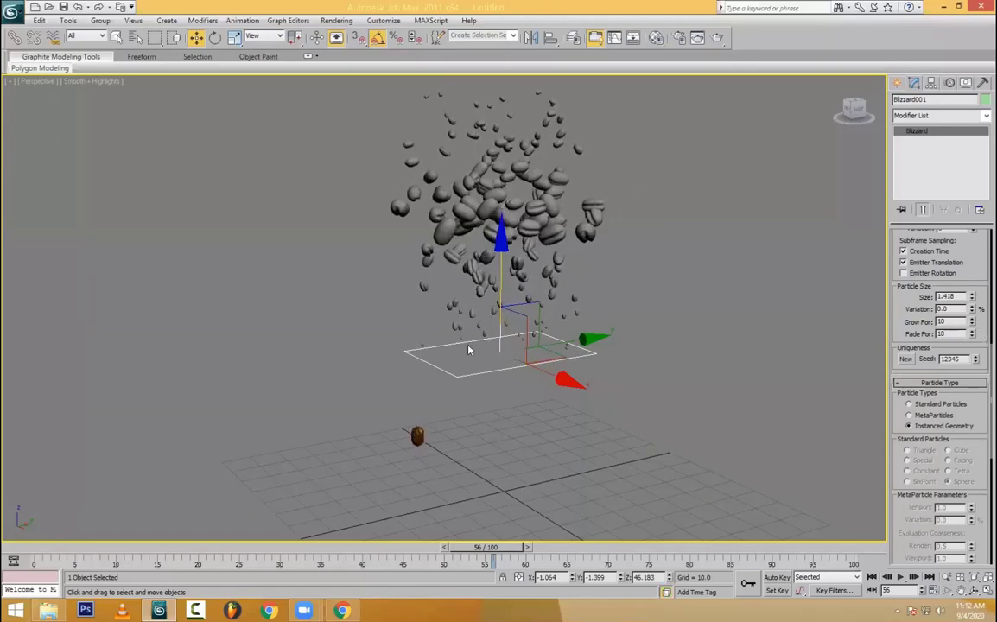
right_click(972, 323)
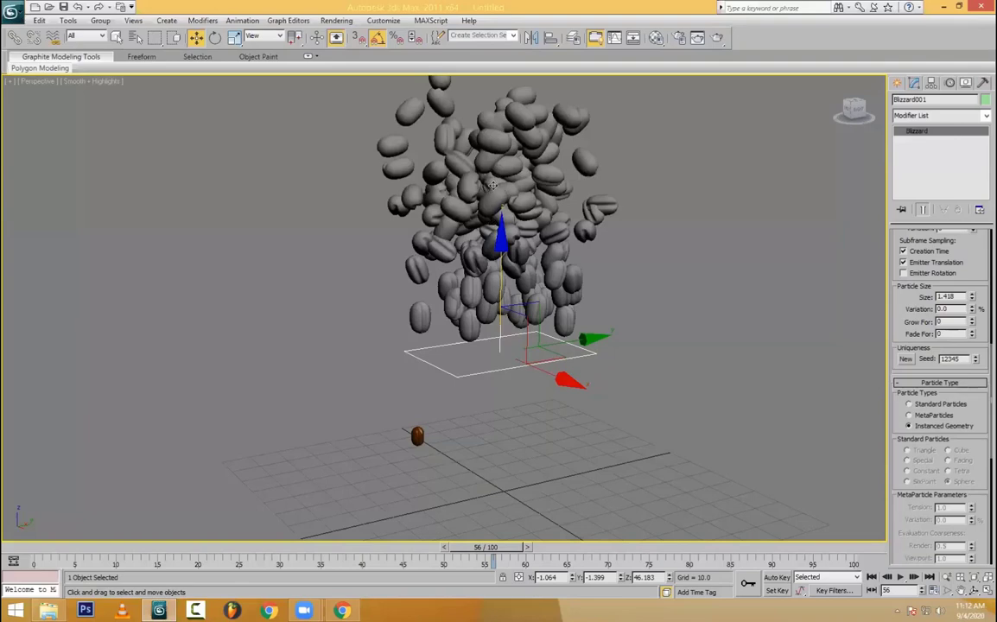
- Get the particles' material from the instanced geometry and delete the original bean mesh
scroll(938, 389, down, 5)
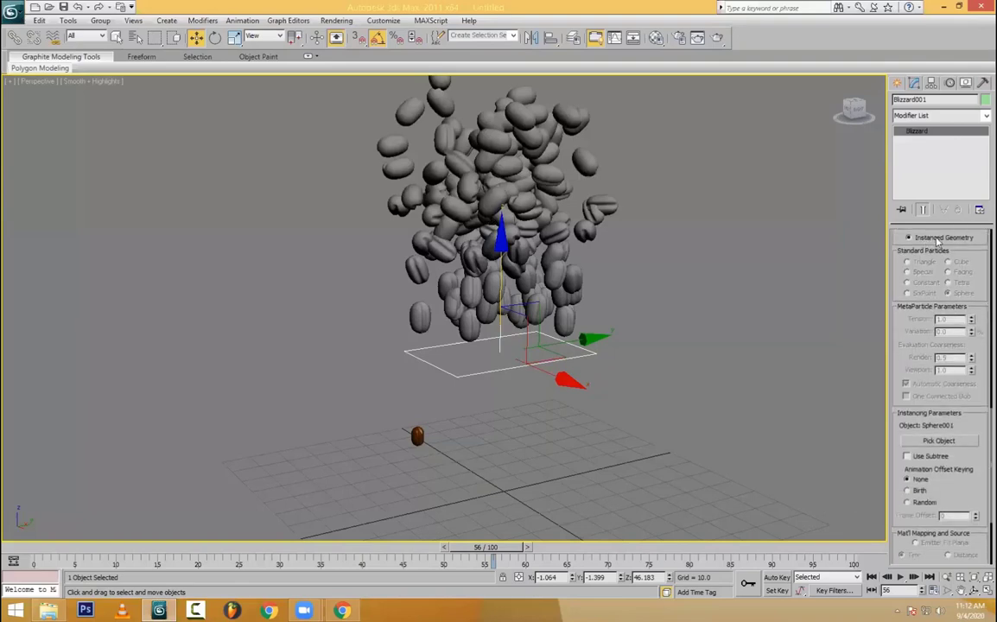
scroll(925, 449, down, 2)
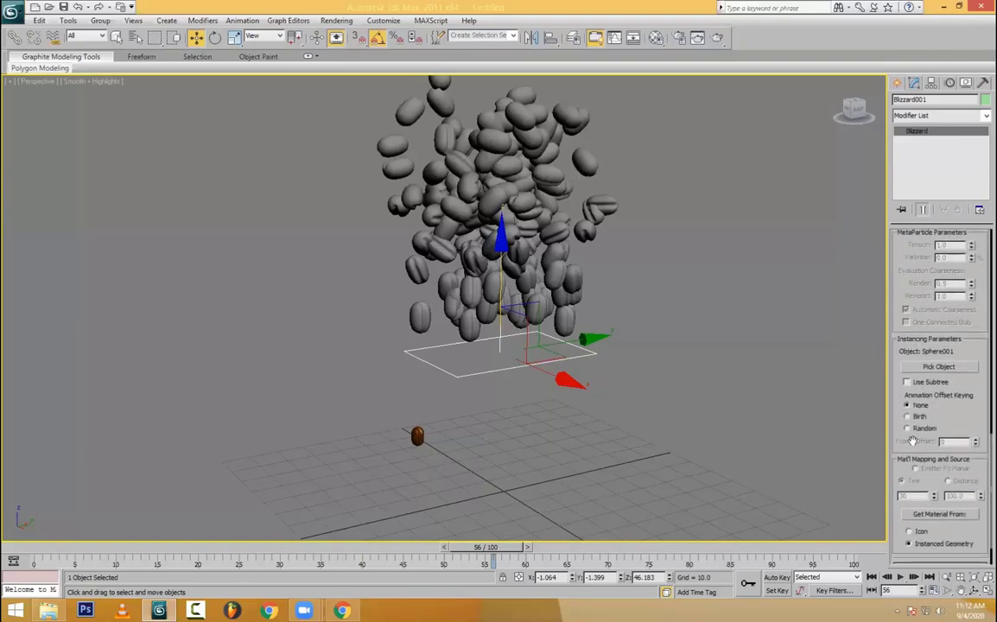
scroll(935, 397, down, 1)
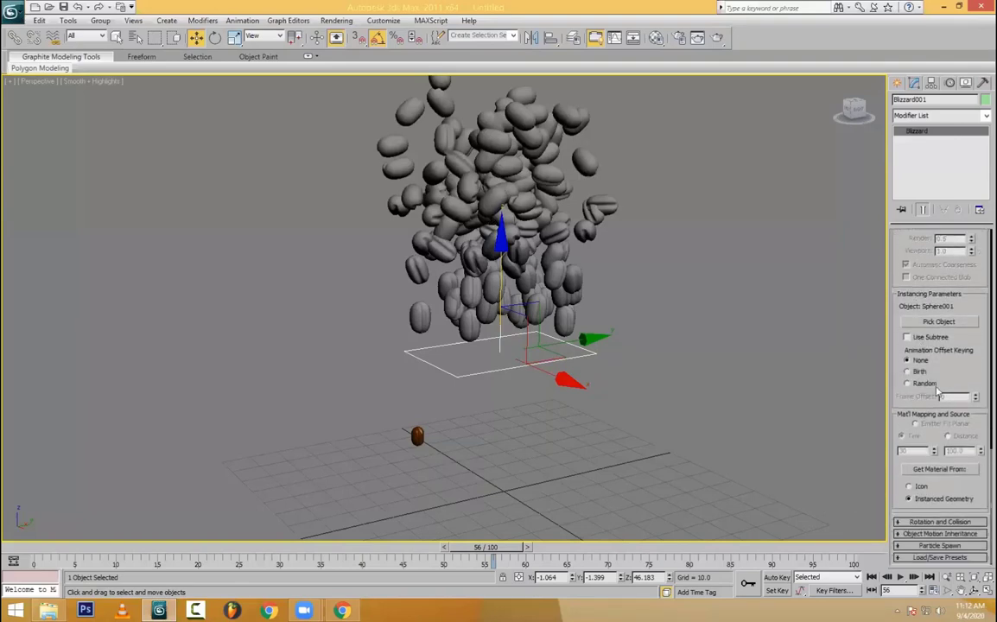
click(942, 469)
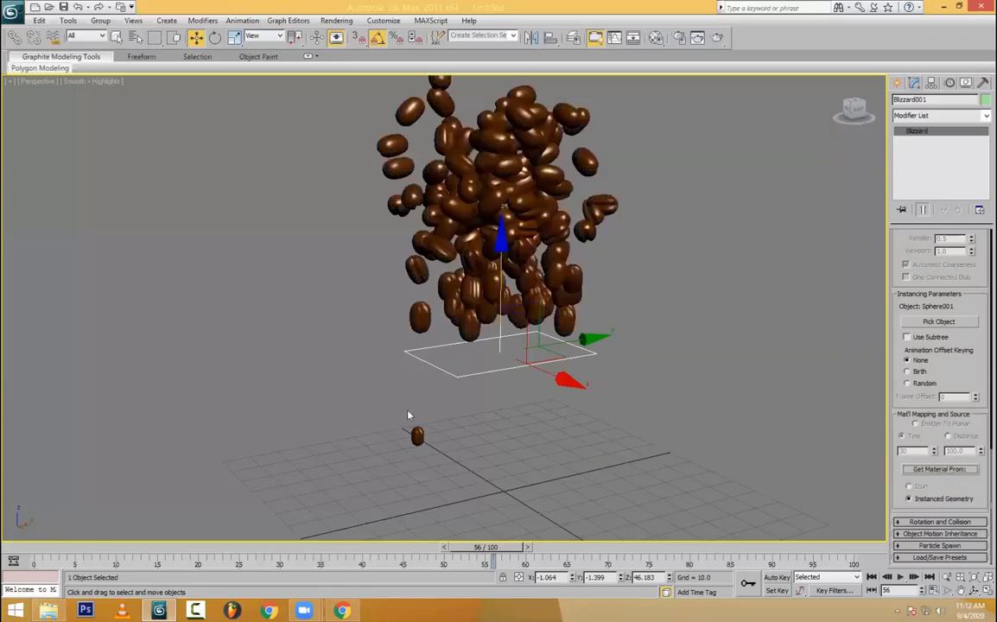
drag(402, 403, 450, 446)
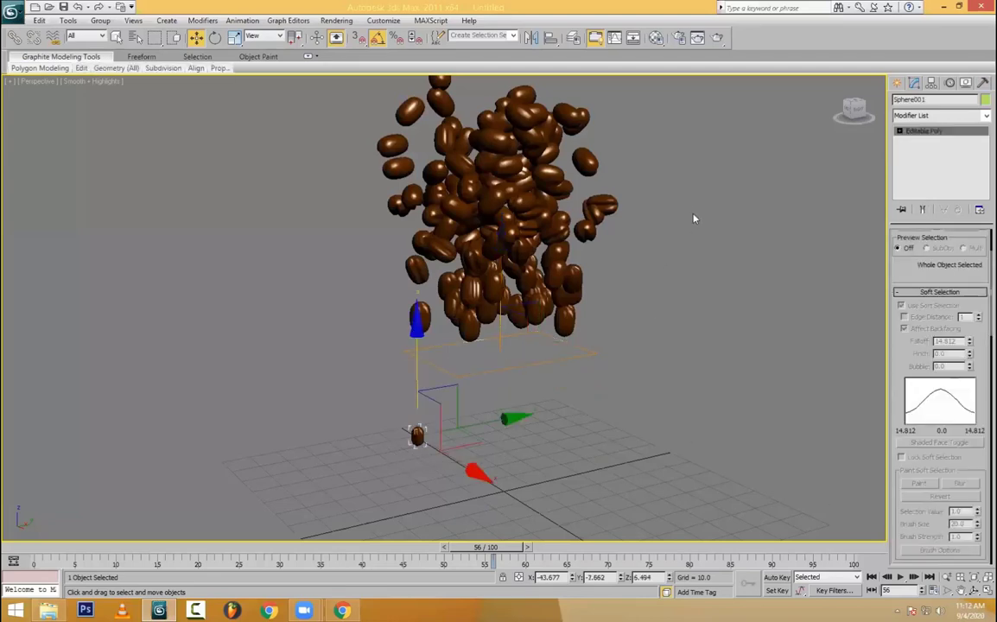
key(Delete)
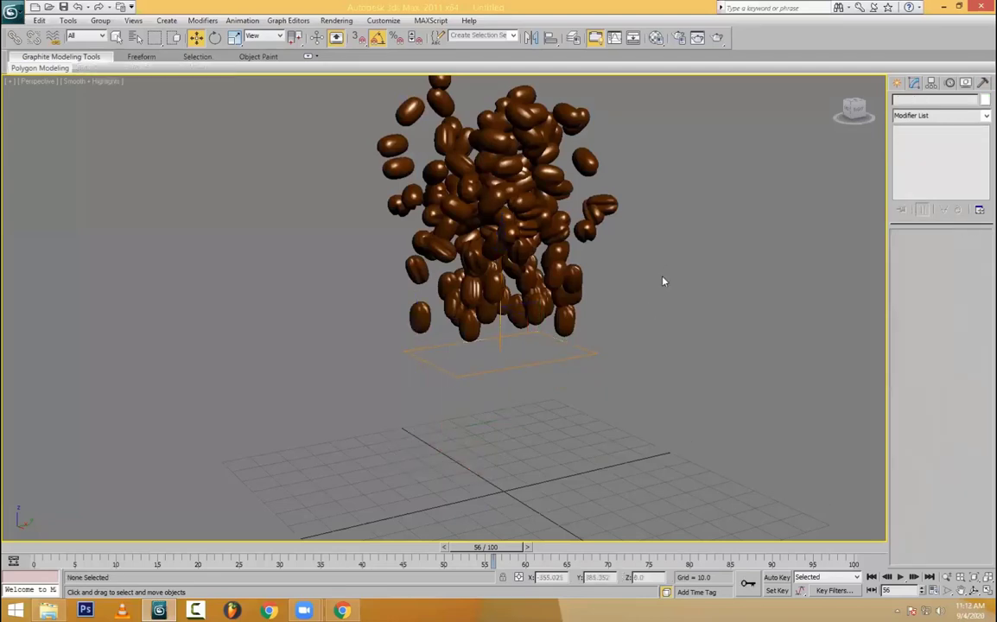
- Select the Blizzard emitter, play the bean animation and test-render the perspective view at frame 47
drag(476, 355, 517, 403)
middle_drag(588, 381, 608, 443)
scroll(571, 359, down, 1)
alt+middle_drag(568, 356, 586, 344)
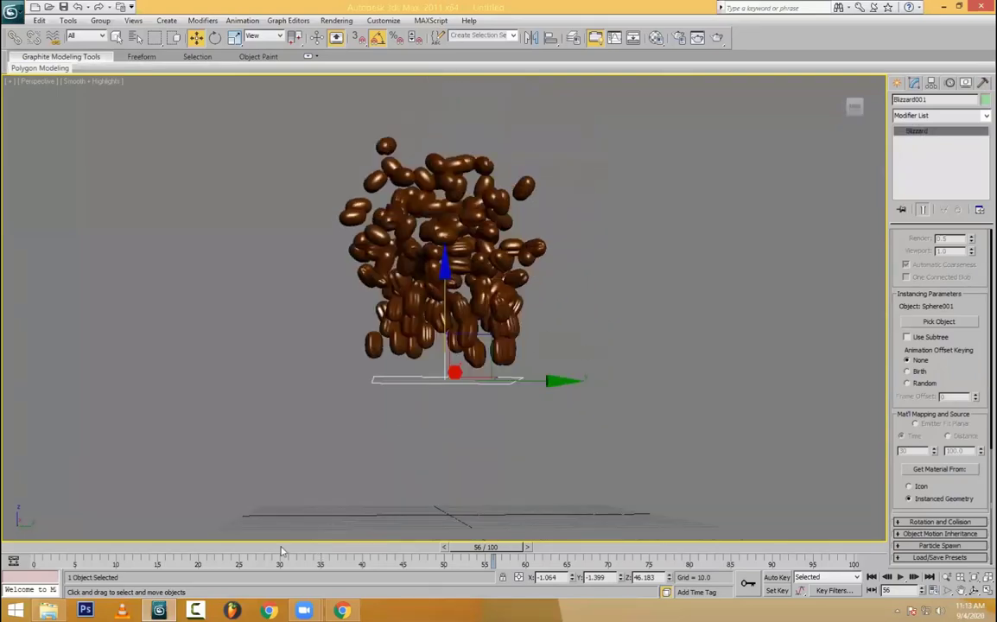
key(shift+z)
mouse_move(116, 550)
mouse_down()
mouse_move(8, 551)
mouse_move(106, 554)
mouse_up()
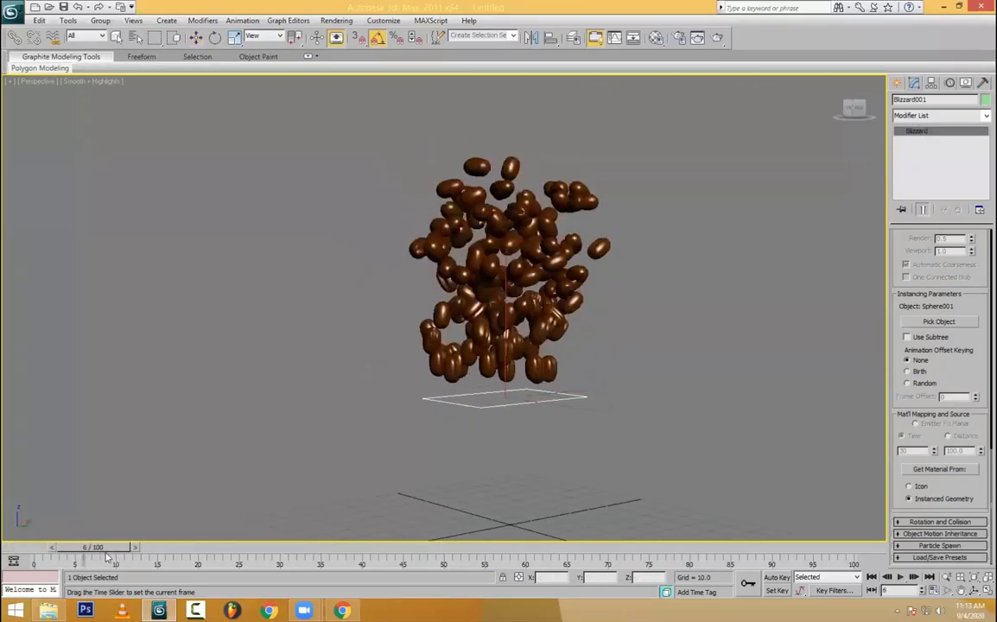
click(900, 577)
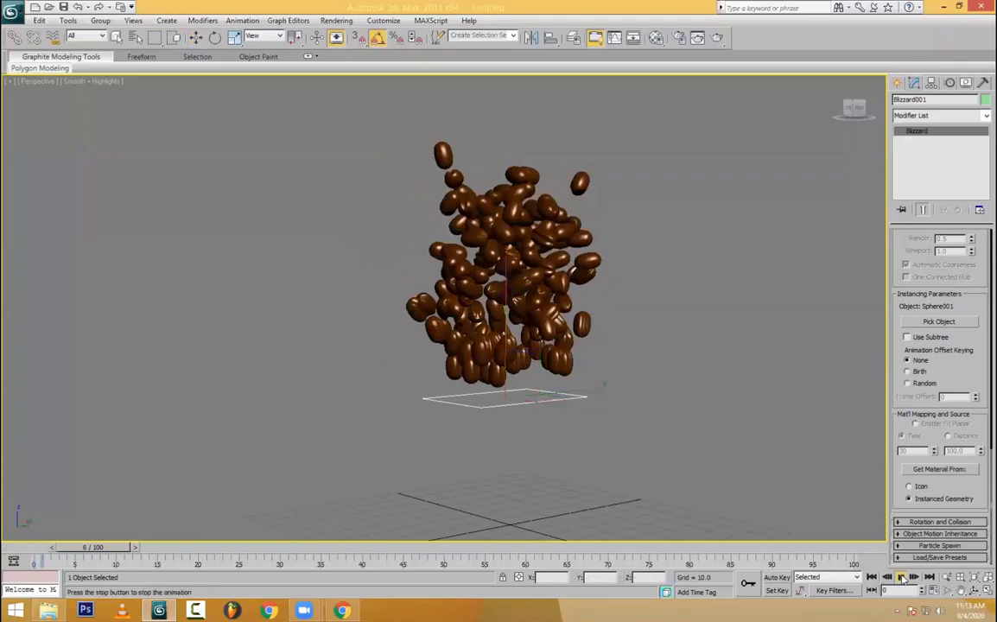
click(900, 577)
key(F9)
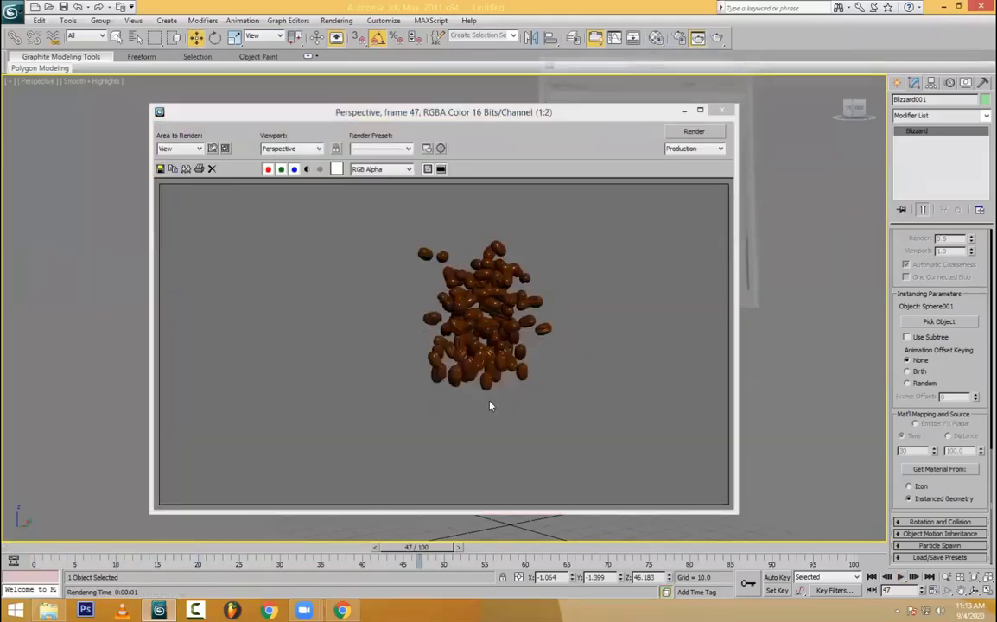
click(721, 110)
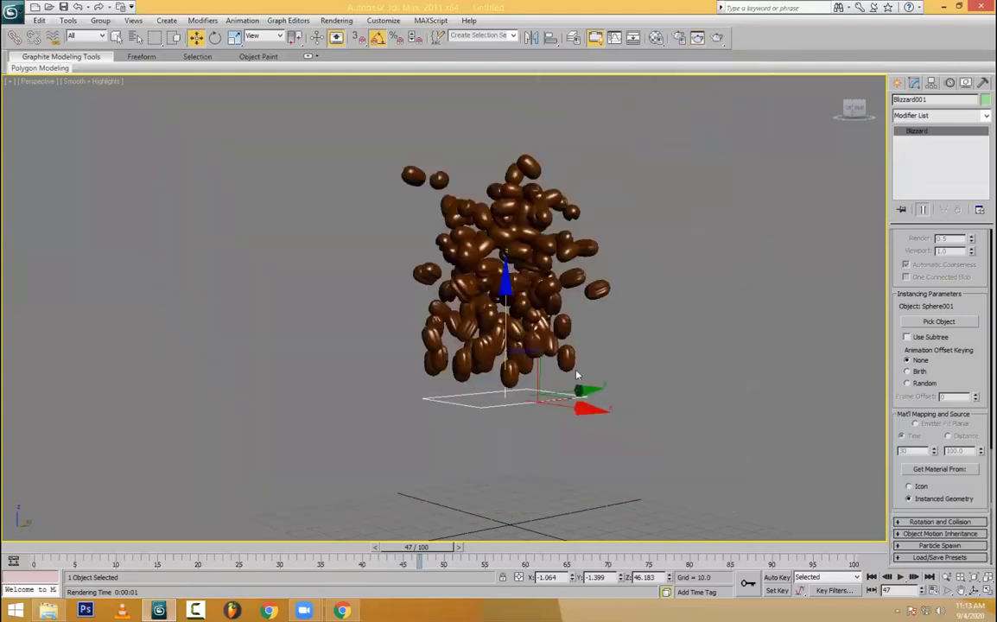
- Rotate the Blizzard emitter to -85° about Y so the beans spray sideways, and scrub through the animation
key(e)
drag(565, 344, 628, 386)
key(w)
middle_drag(690, 377, 628, 352)
middle_drag(665, 397, 627, 384)
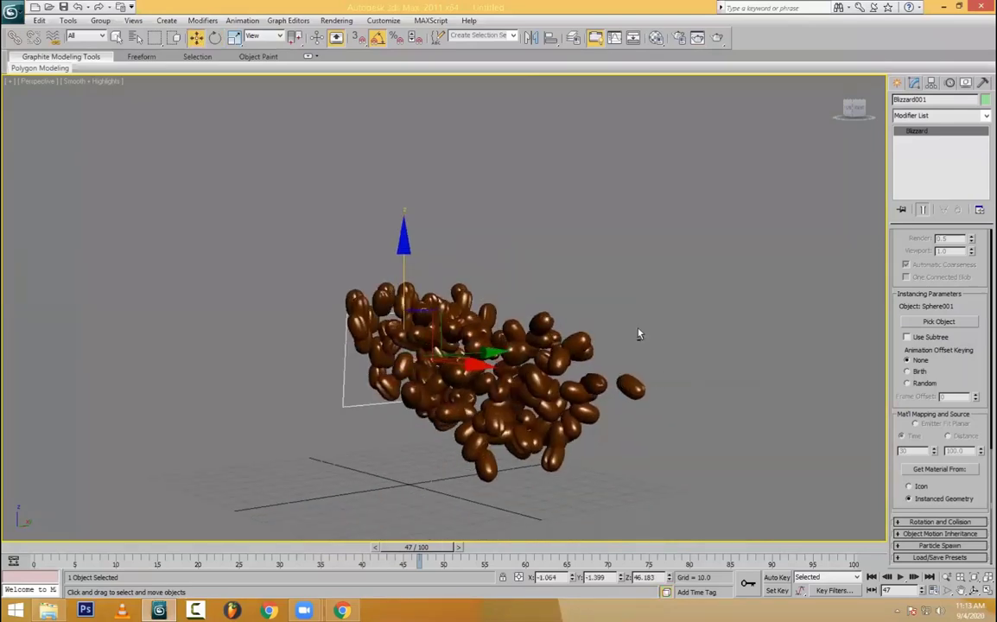
alt+middle_drag(708, 345, 711, 314)
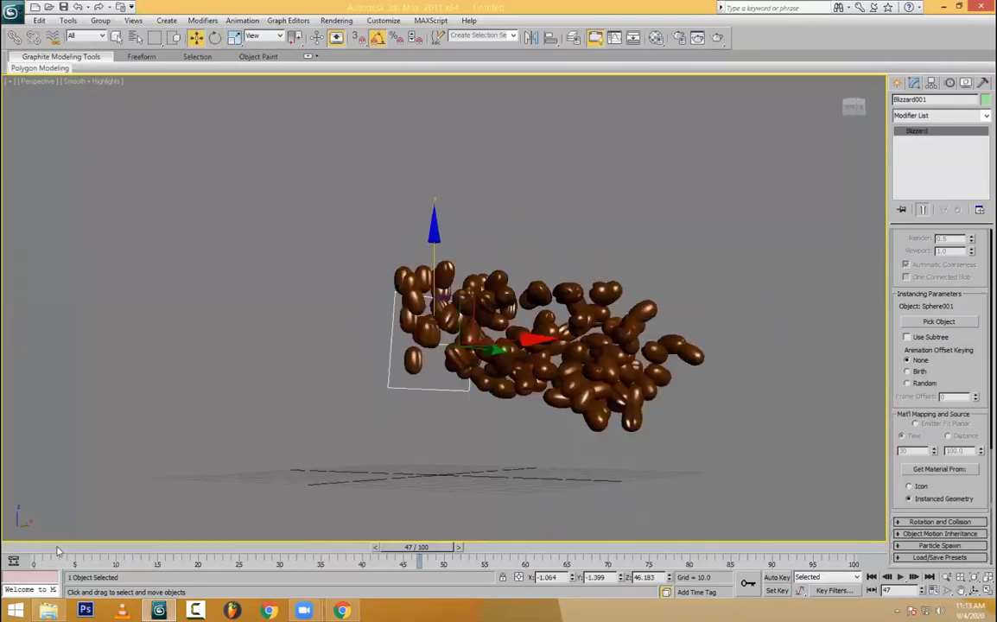
drag(53, 551, 418, 551)
key(w)
- Rotate the Blizzard emitter back so it emits the beans straight upward
alt+middle_drag(410, 459, 349, 496)
key(e)
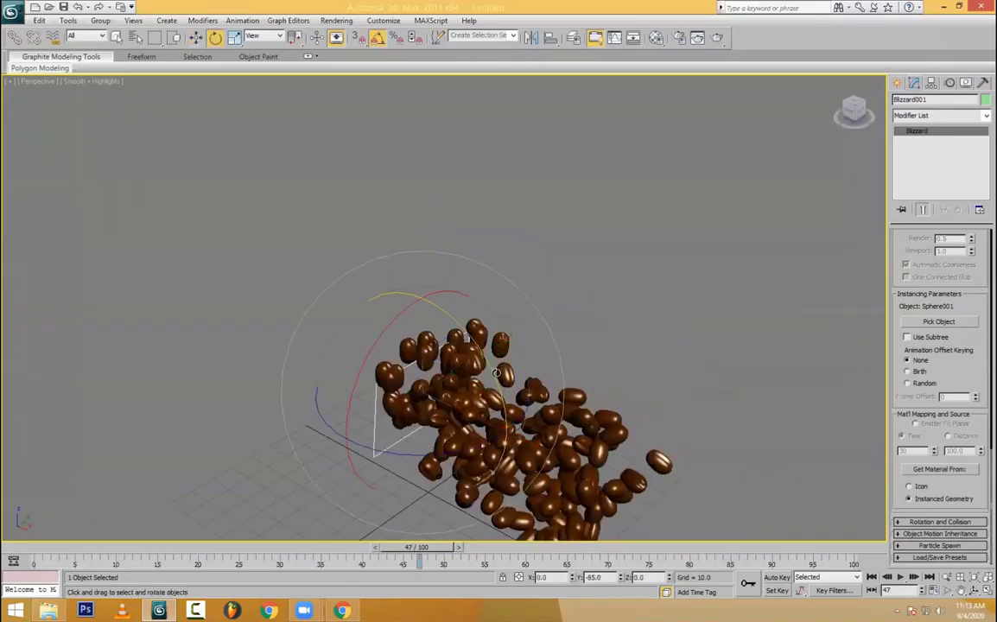
mouse_move(493, 370)
mouse_down()
mouse_move(495, 301)
mouse_move(502, 339)
mouse_up()
key(w)
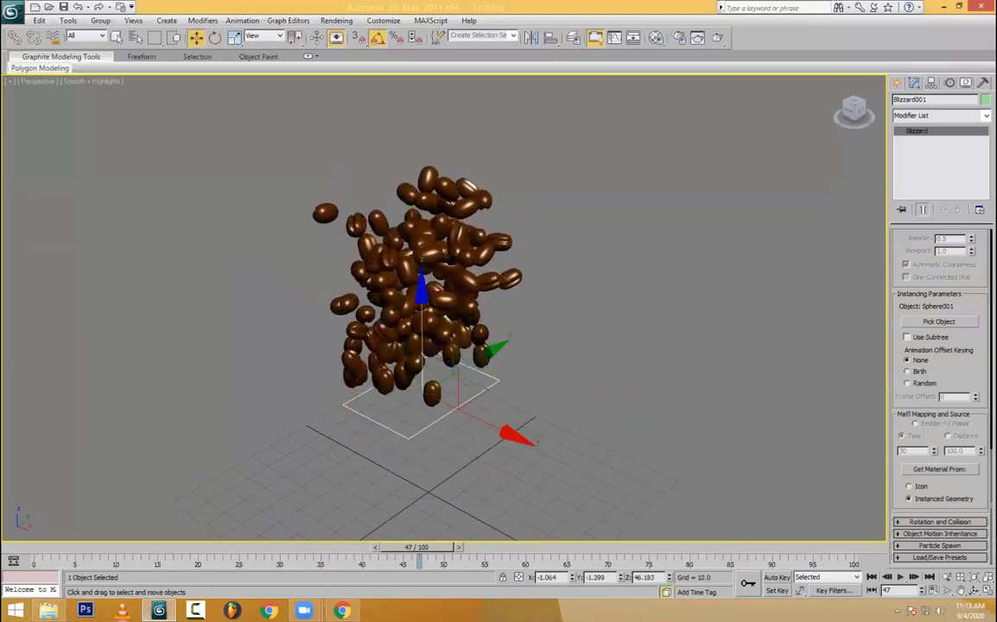
- Switch to Chrome and search Google Images for "lemon slice"
click(342, 610)
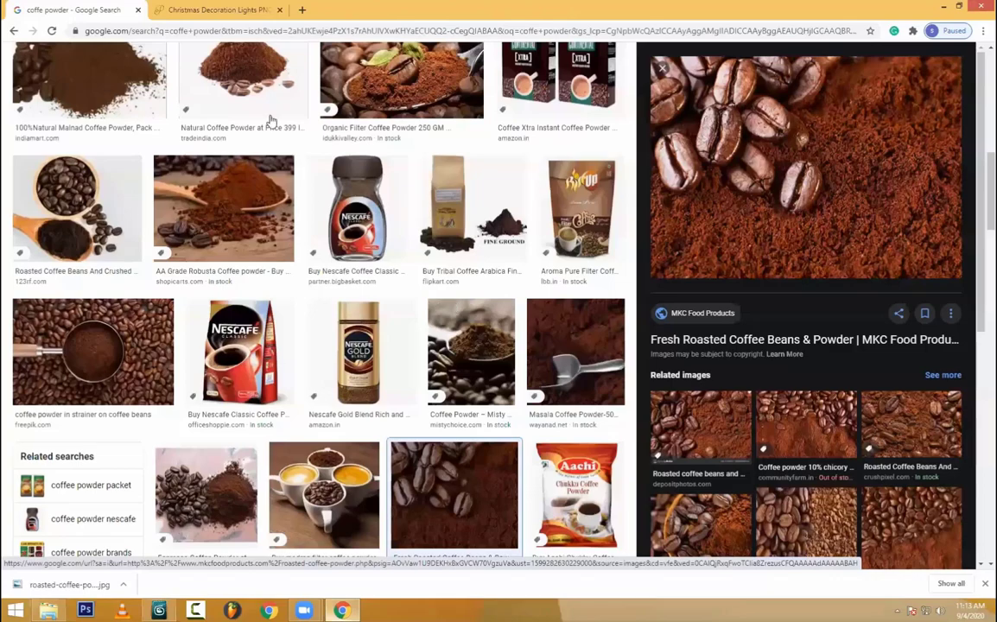
key(slash)
text(lem)
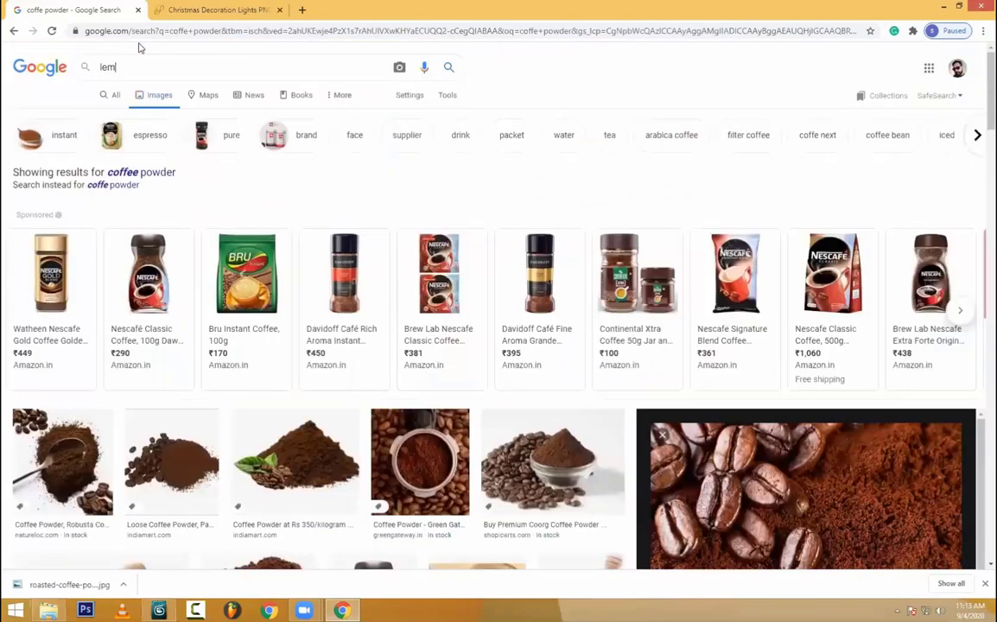
text(on slice)
key(Return)
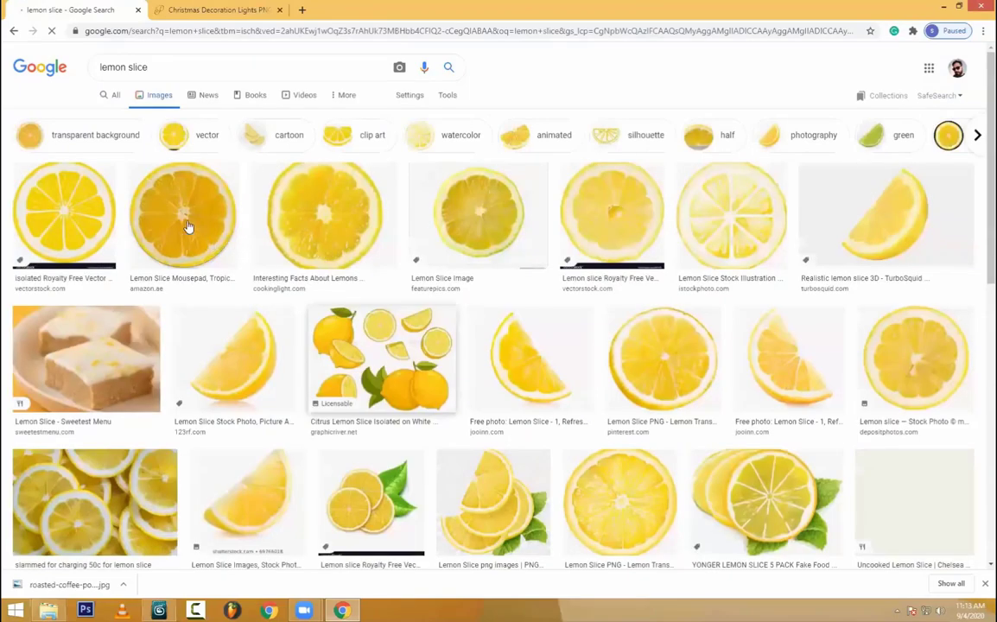
- Open the Amazon.ae lemon slice mousepad image from the results and save it to the desktop
click(188, 227)
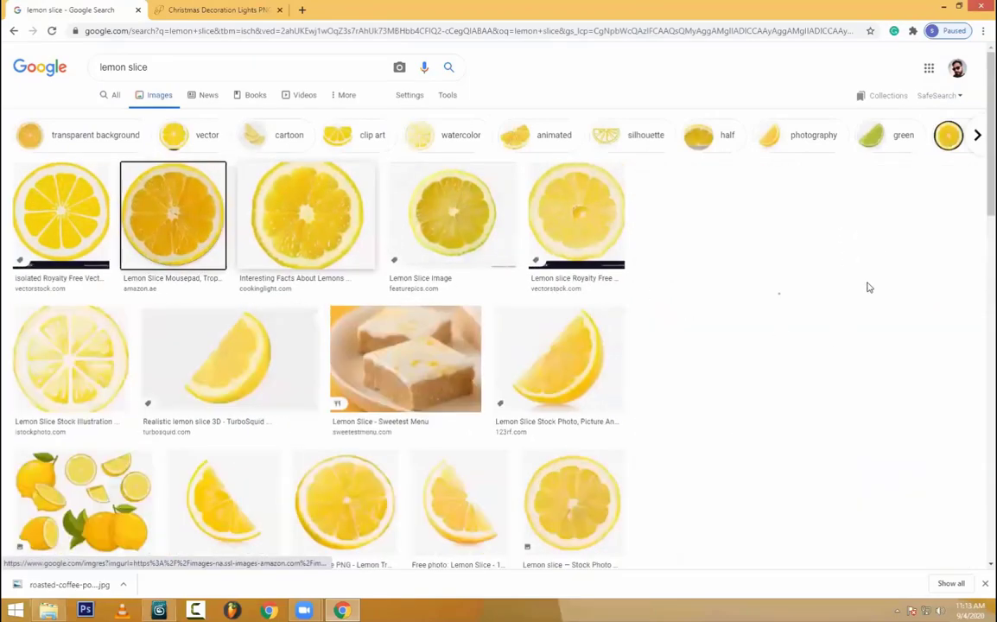
right_click(827, 175)
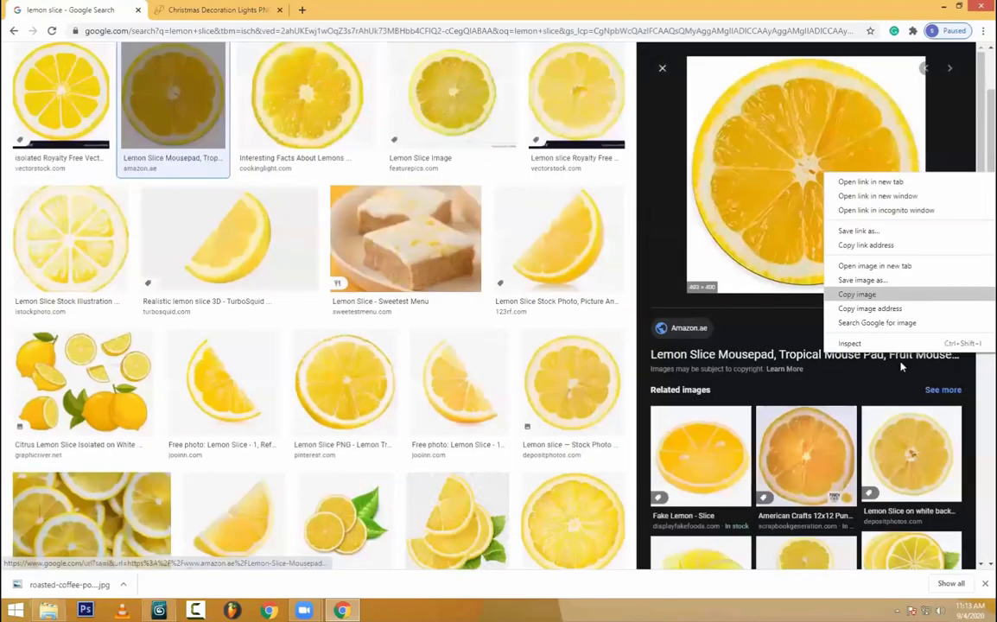
click(859, 294)
key(Return)
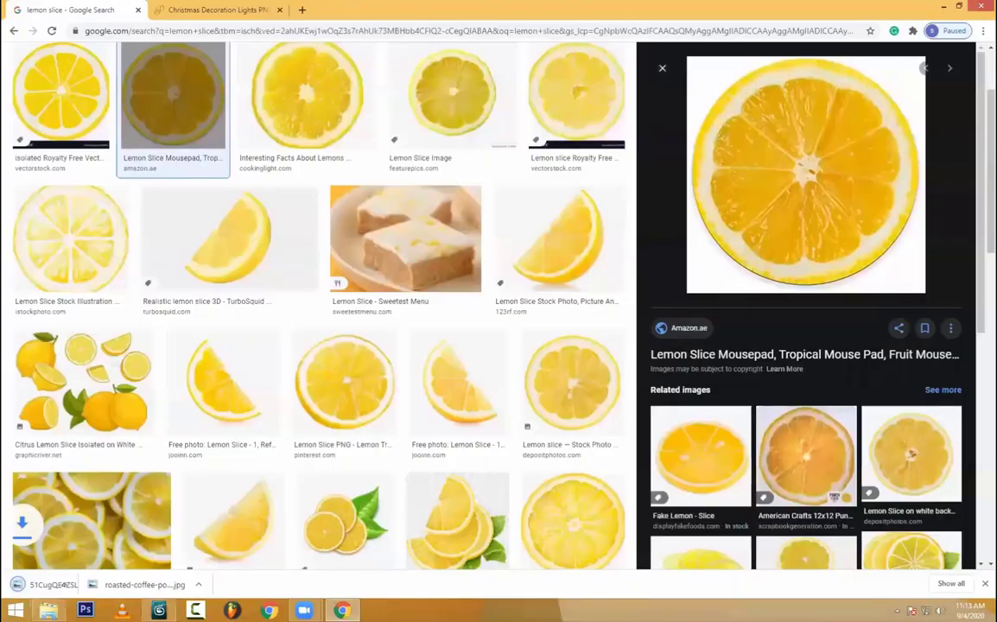
- Switch back to 3ds Max and create a flat cylinder about 12.4 in radius and 1.24 high beside the grid
click(944, 6)
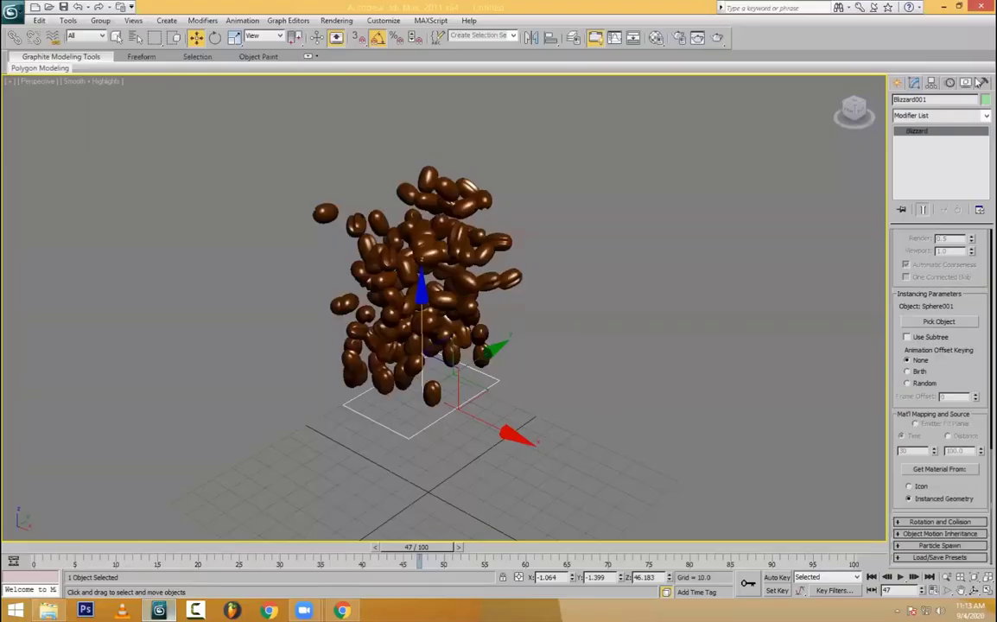
click(897, 84)
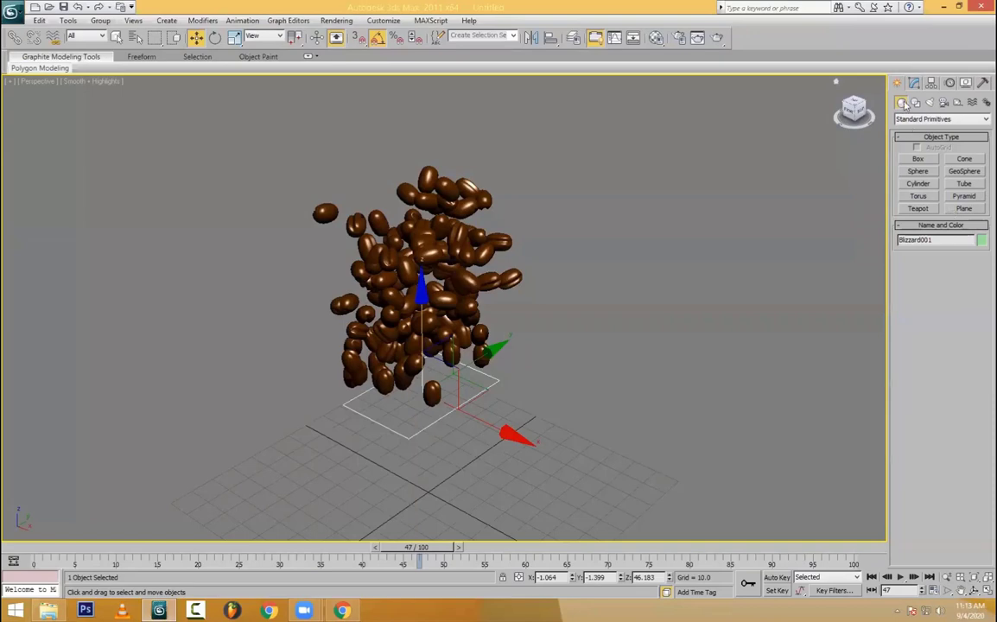
click(919, 186)
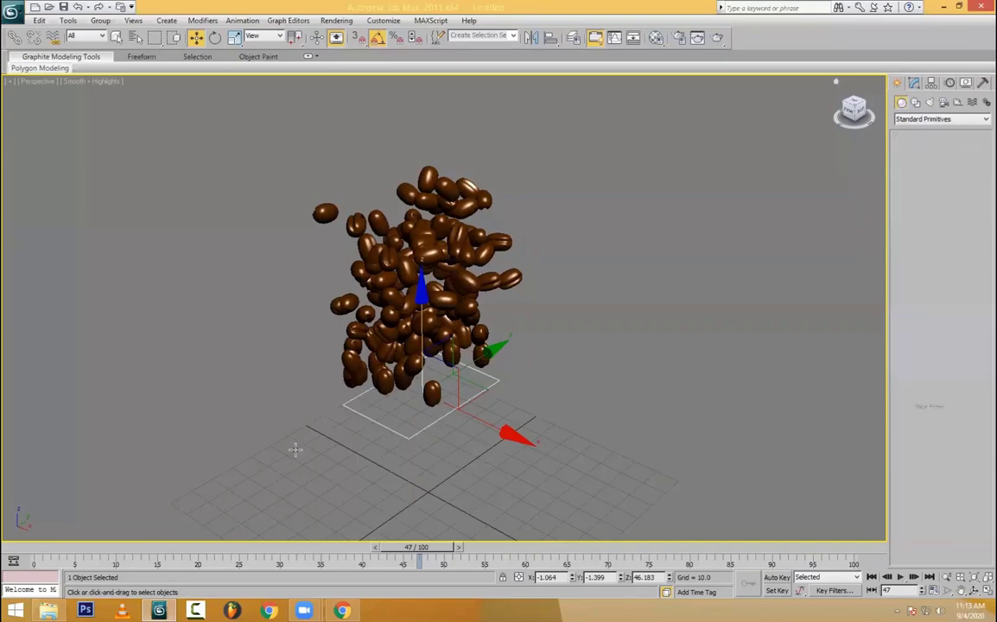
drag(351, 404, 356, 421)
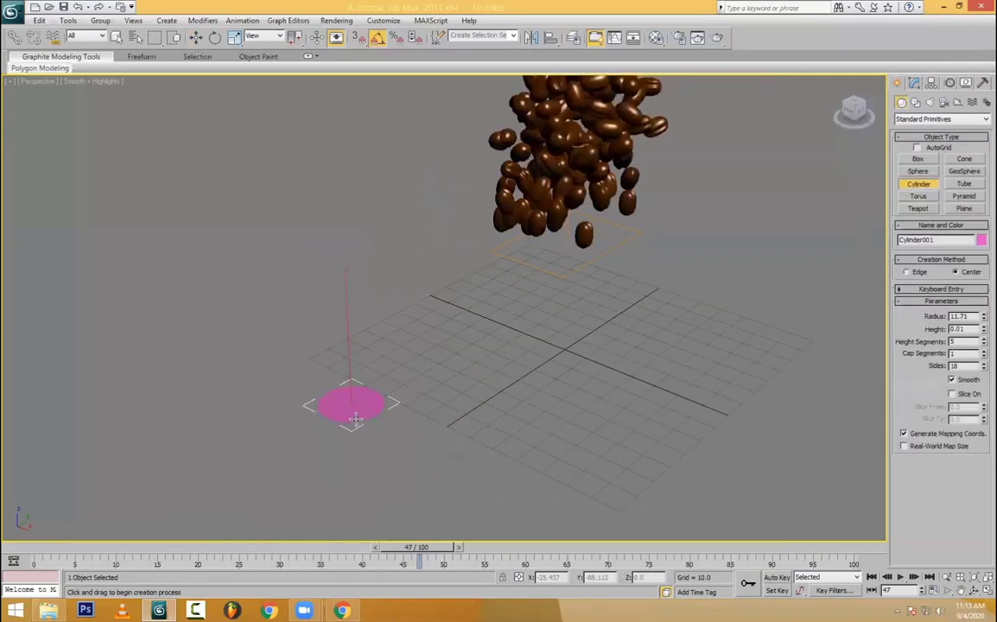
click(355, 416)
key(w)
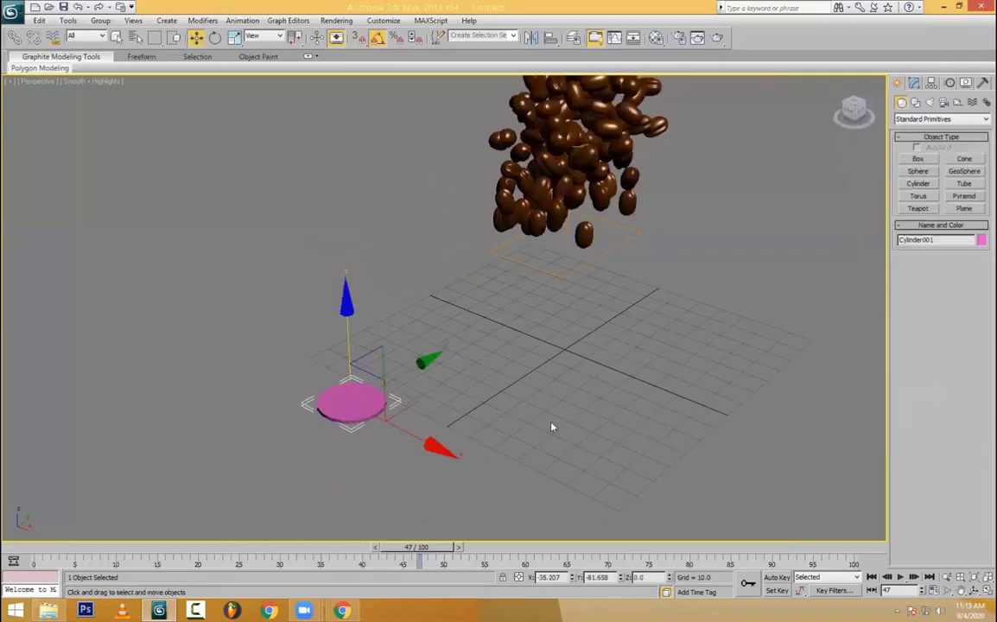
- Assign the unused material 08 - Default to the cylinder and load the saved lemon slice JPG as its diffuse bitmap
key(m)
click(725, 214)
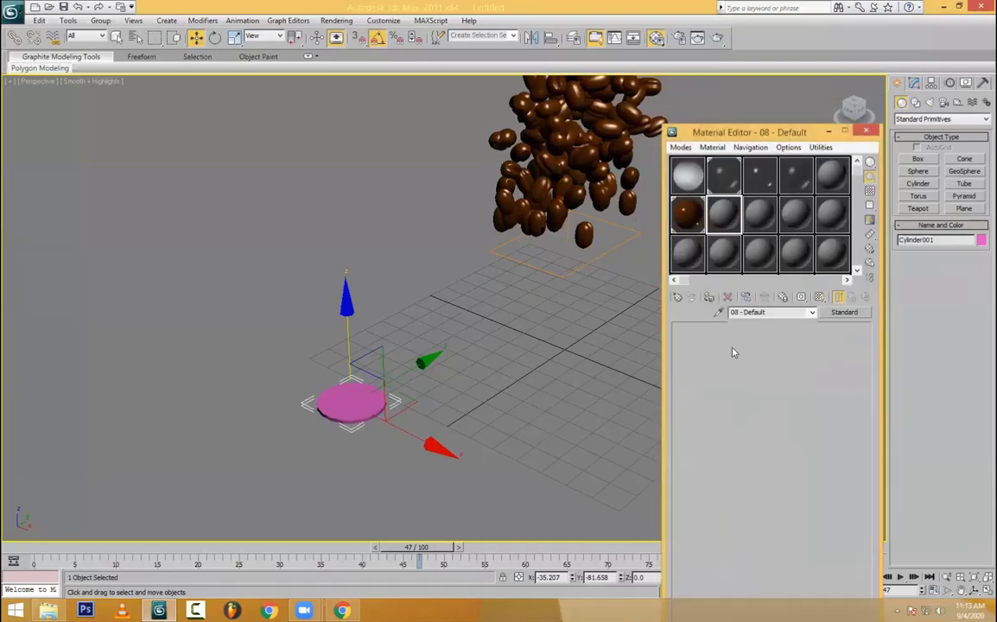
click(709, 296)
click(760, 403)
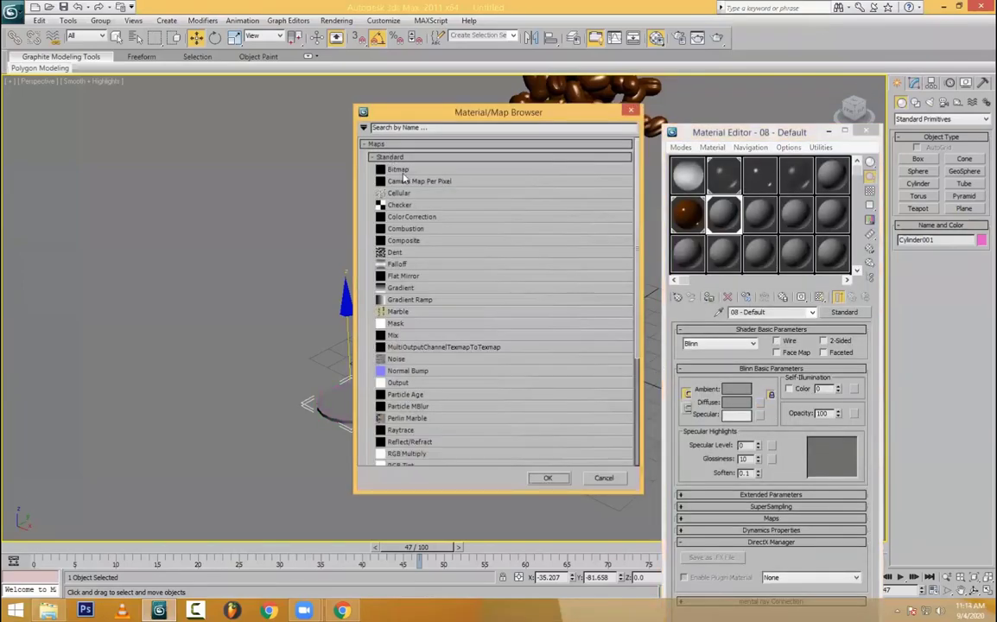
double_click(421, 171)
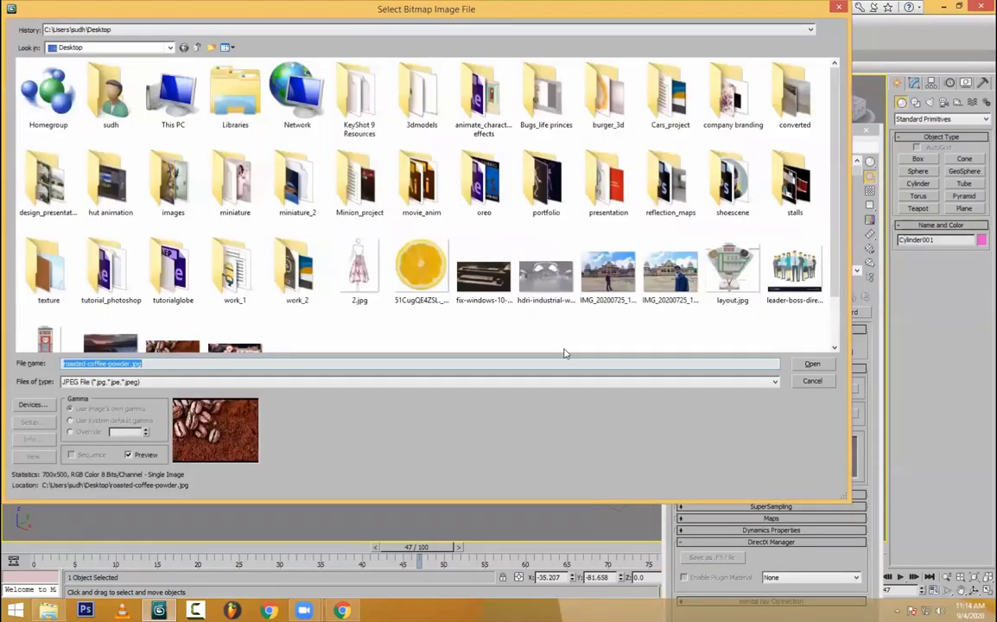
double_click(421, 268)
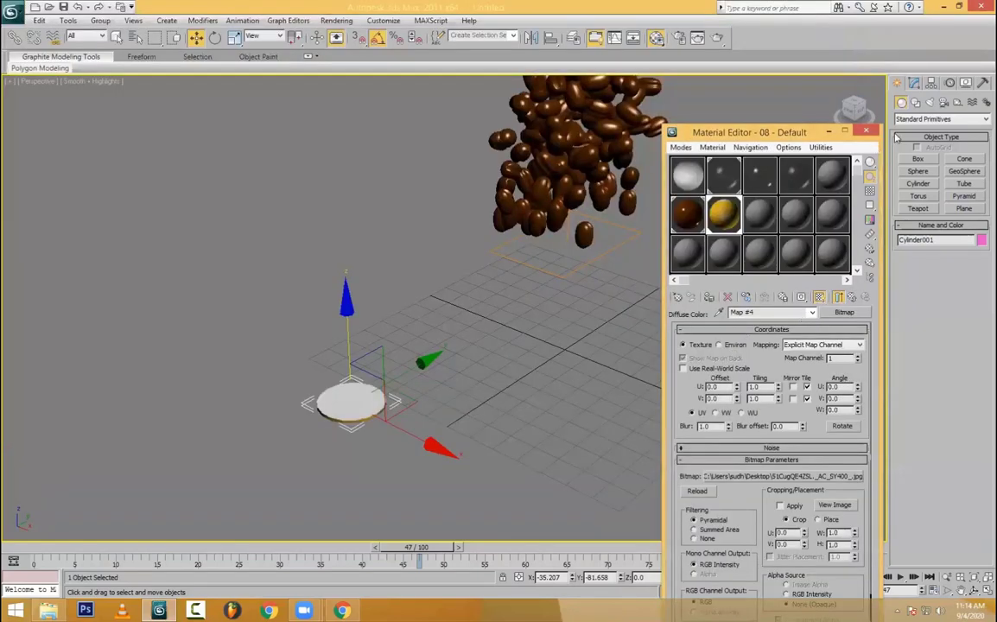
- Add a UVW Map modifier with planar mapping to the cylinder so the lemon image covers its face
click(913, 82)
click(941, 115)
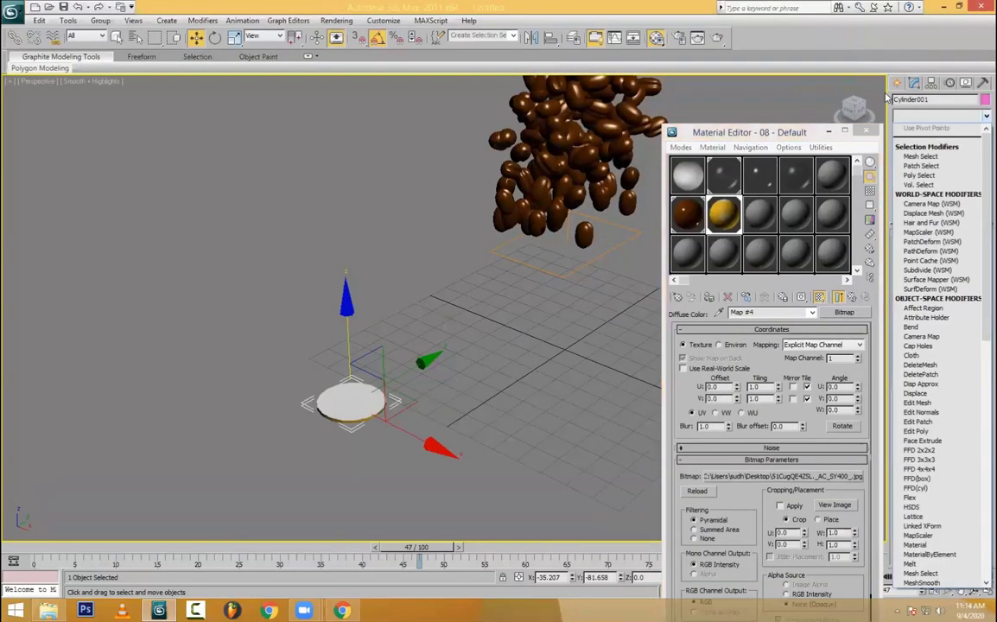
key(u)
key(u)
key(Return)
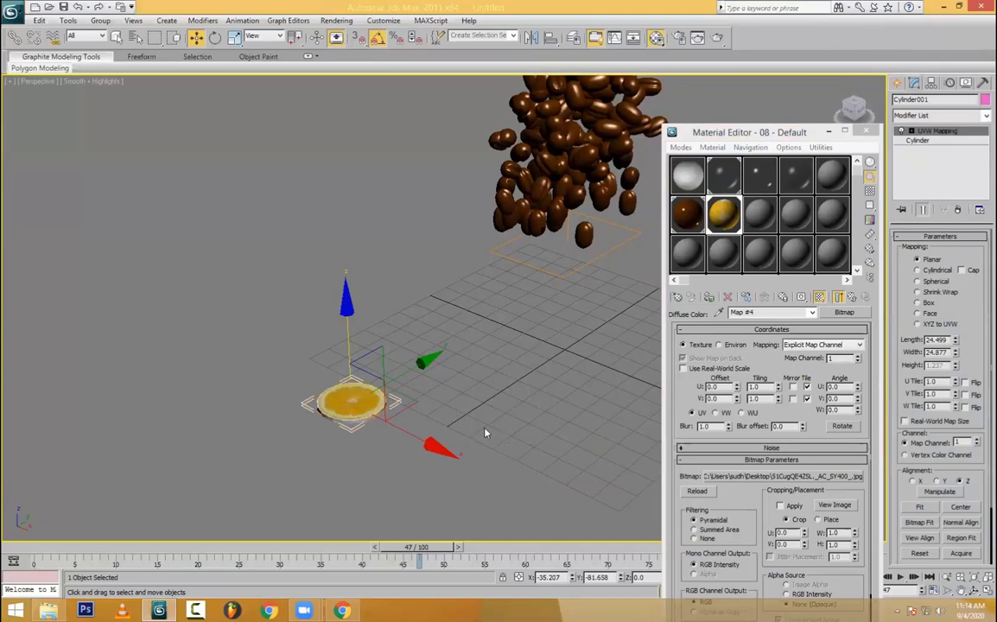
click(311, 358)
click(353, 404)
key(z)
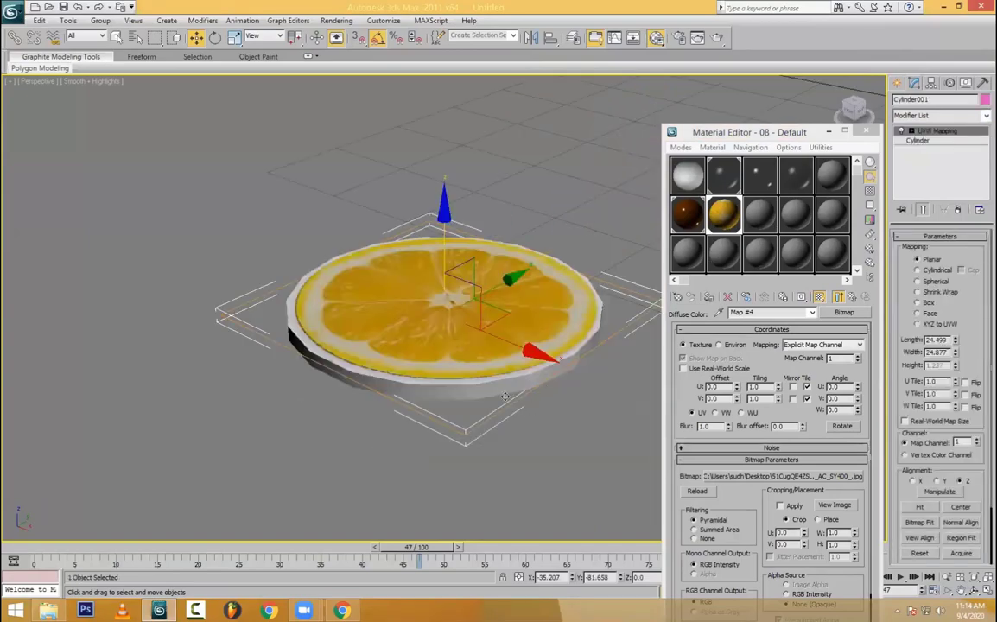
alt+middle_drag(516, 240, 483, 377)
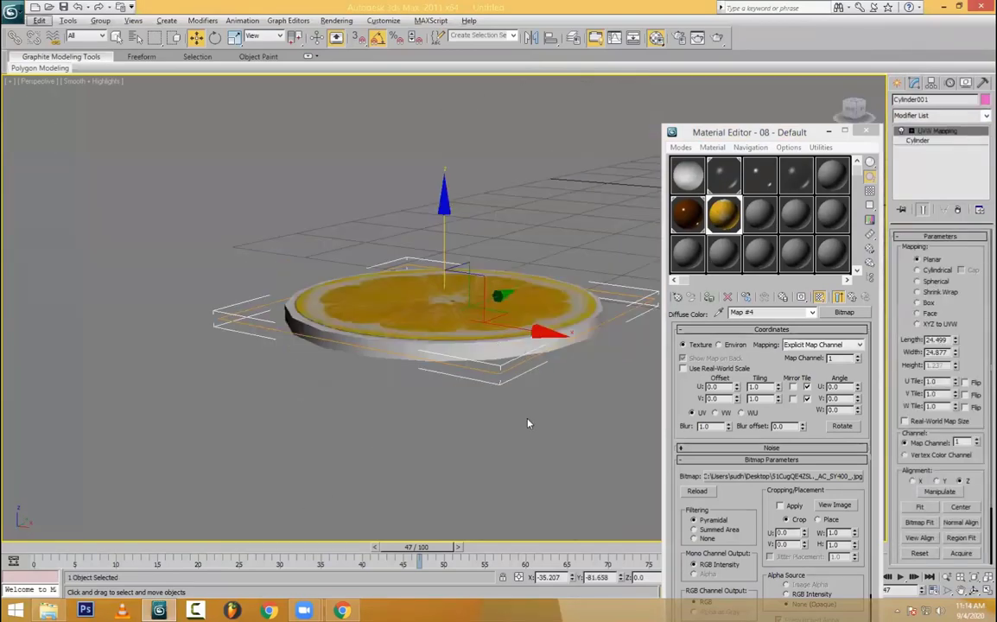
key(4)
click(516, 354)
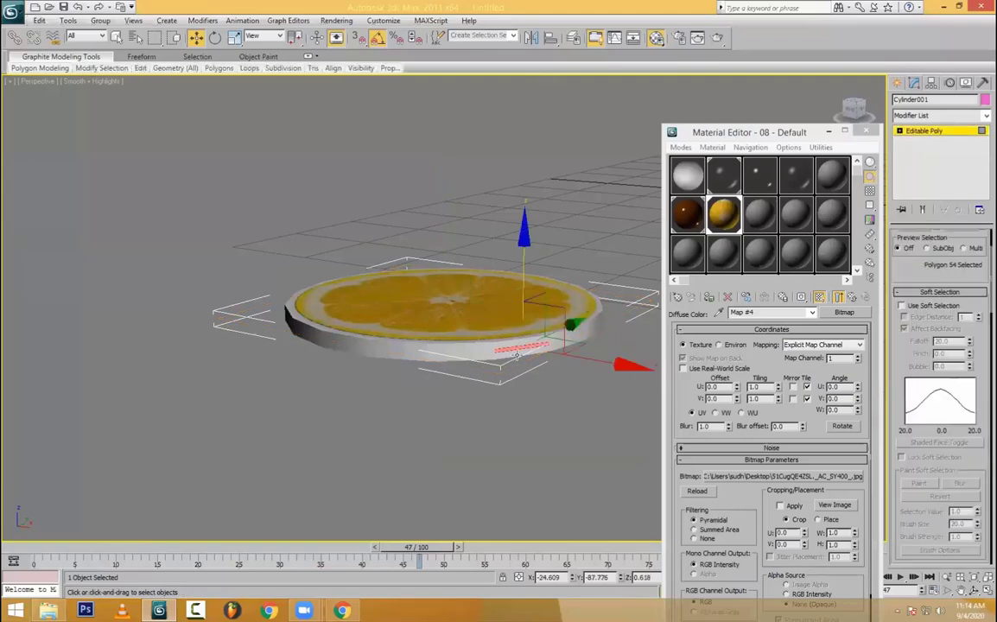
key(ctrl+z)
key(ctrl+z)
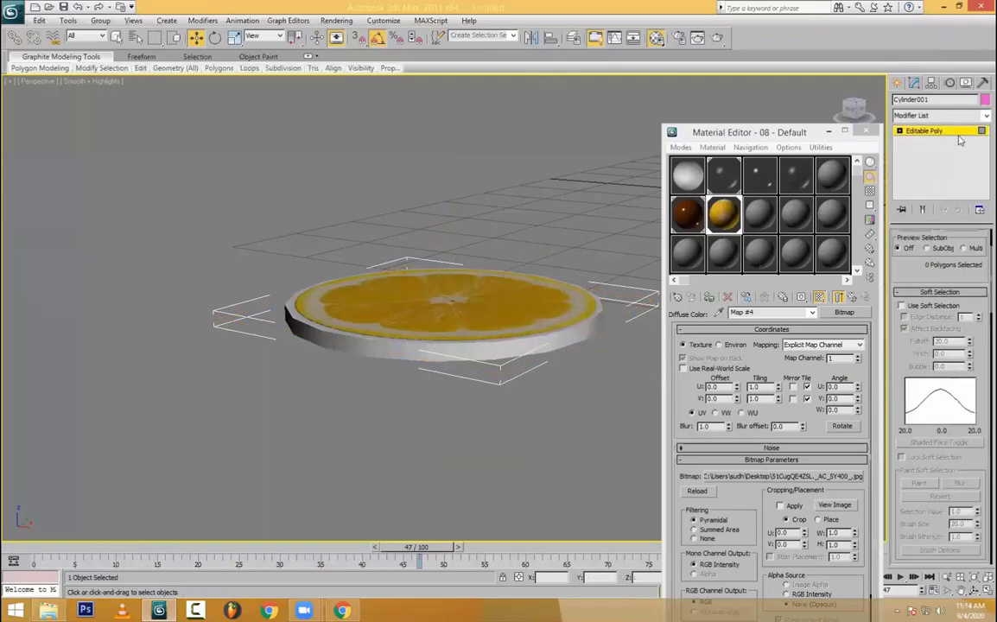
- Convert the cylinder with 1 height segment to Editable Poly and select the full ring of side polygons
click(920, 140)
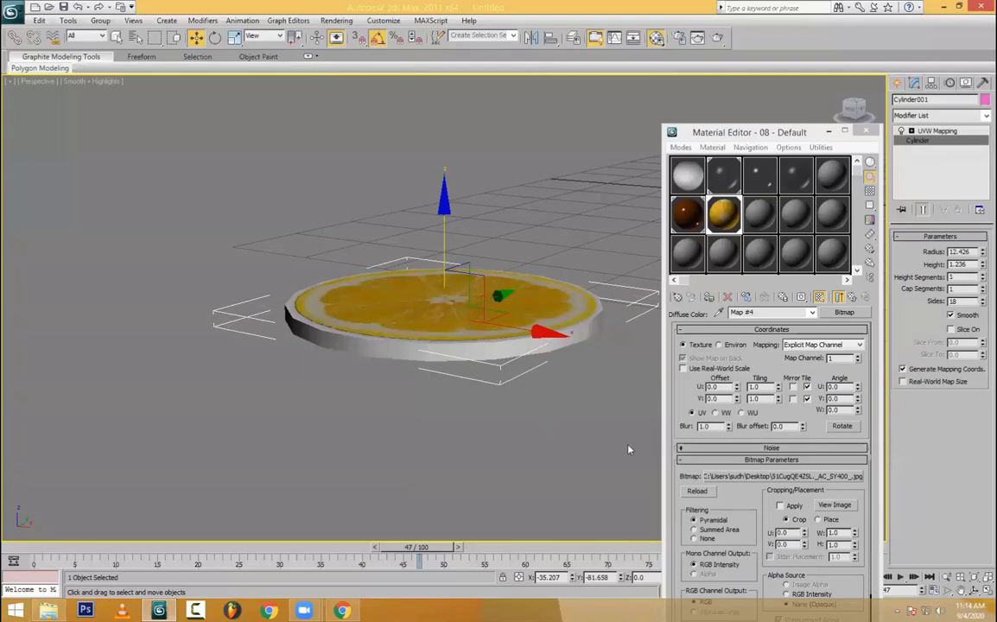
click(665, 459)
key(4)
click(507, 353)
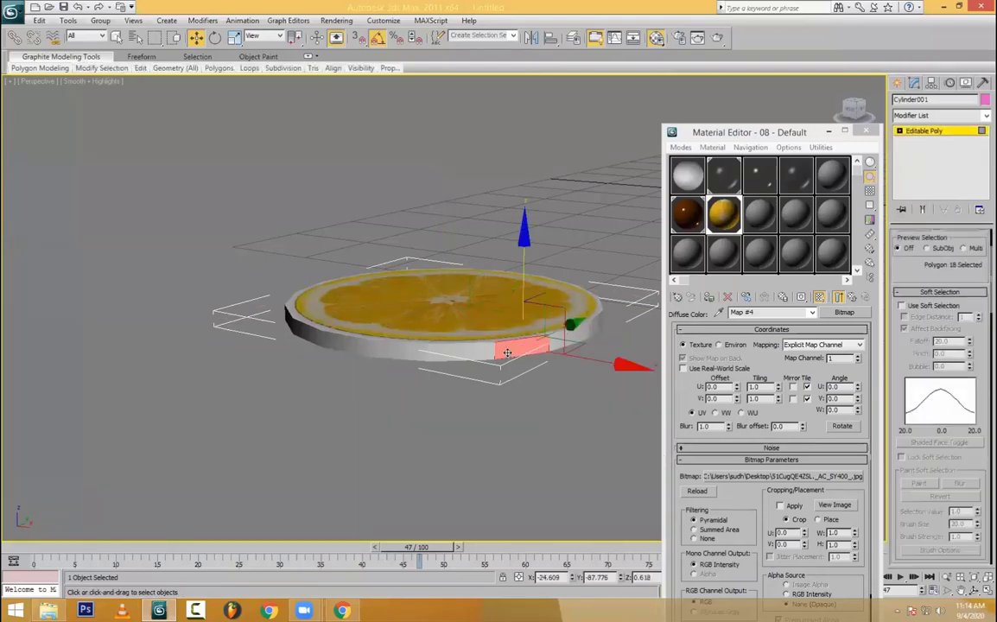
shift+click(495, 358)
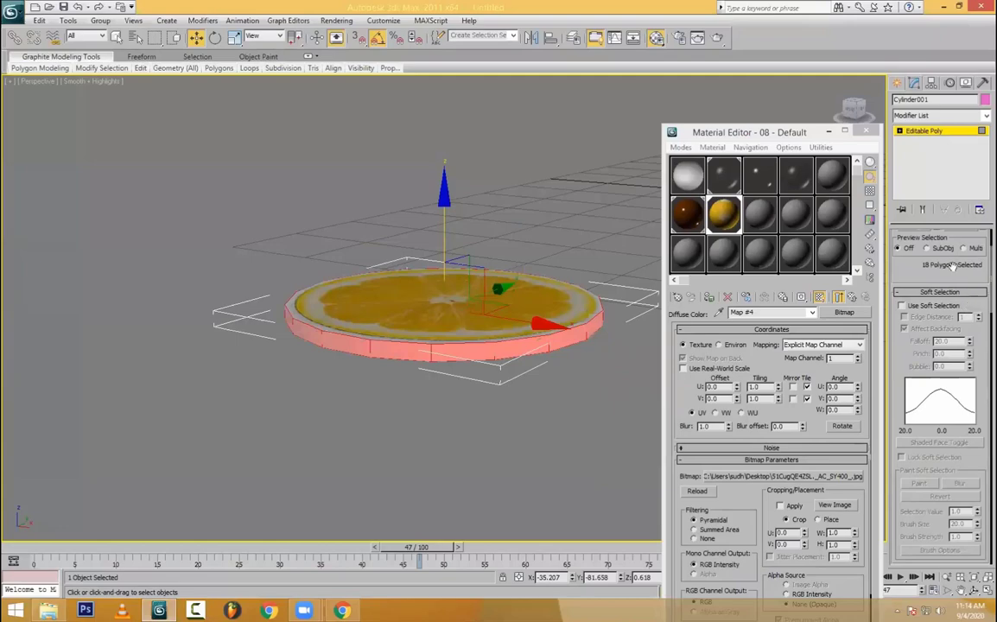
- Assign material 09 - Default to the selected side polygons and sample its diffuse color from the slice's orange flesh
click(762, 228)
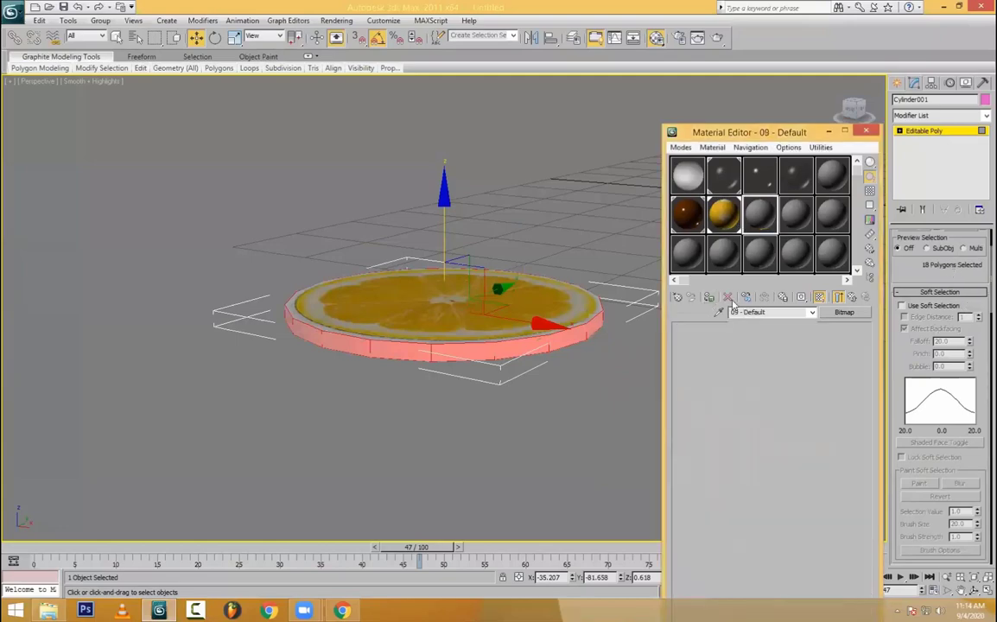
click(708, 296)
click(736, 402)
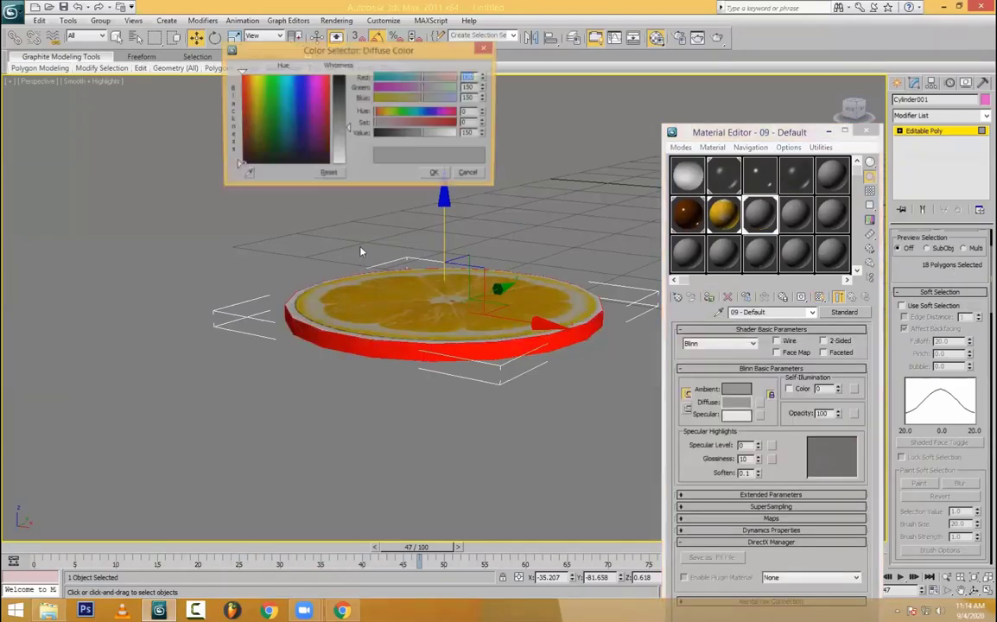
click(246, 173)
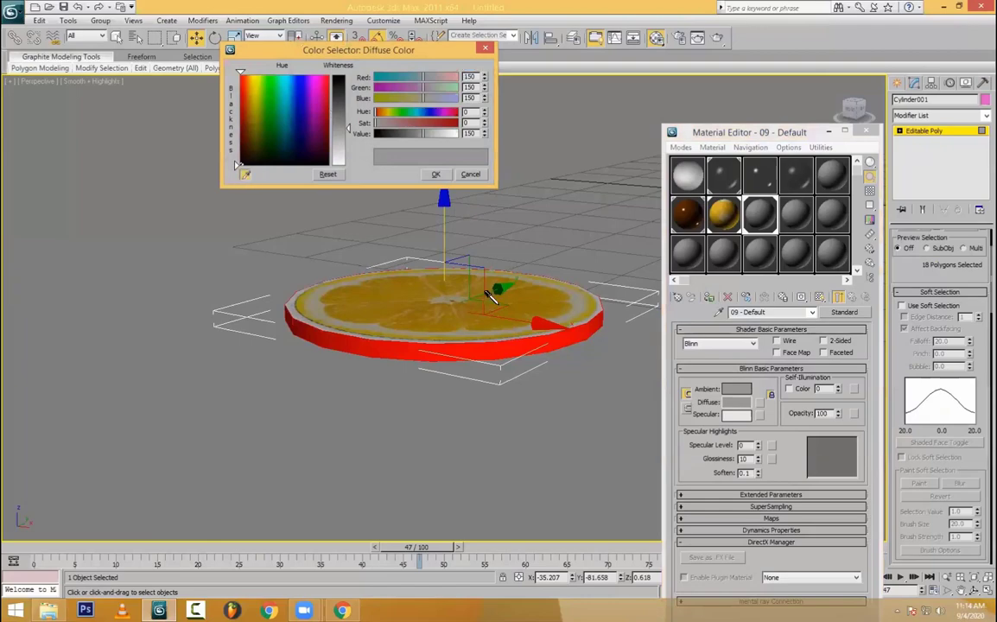
click(494, 302)
click(435, 174)
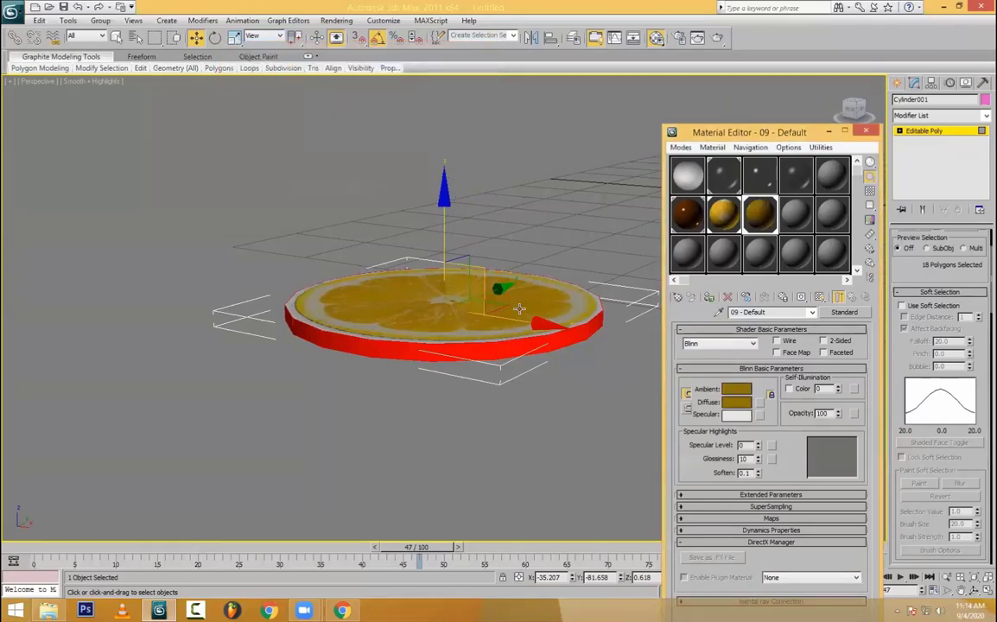
- Brighten the side material's diffuse color to a value of 232 and leave polygon editing
click(748, 403)
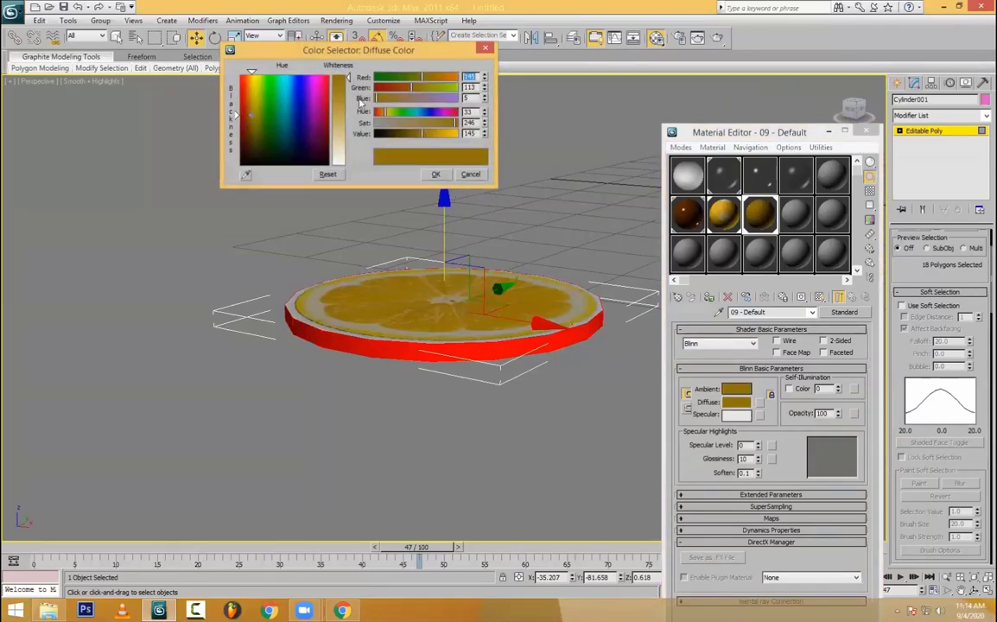
click(453, 133)
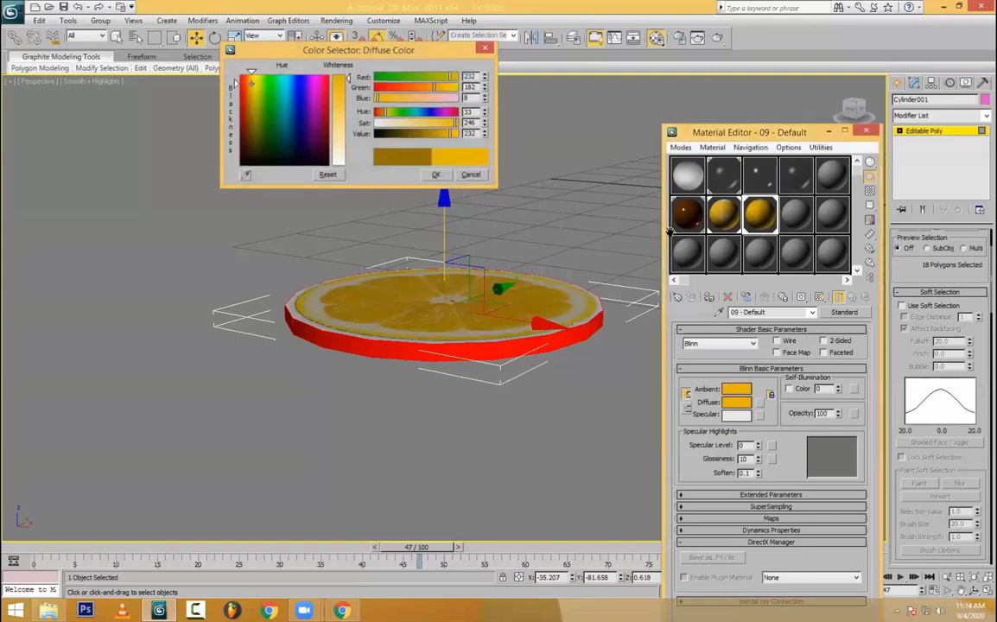
click(436, 174)
click(898, 83)
click(569, 465)
alt+middle_drag(570, 466, 469, 364)
click(463, 317)
key(z)
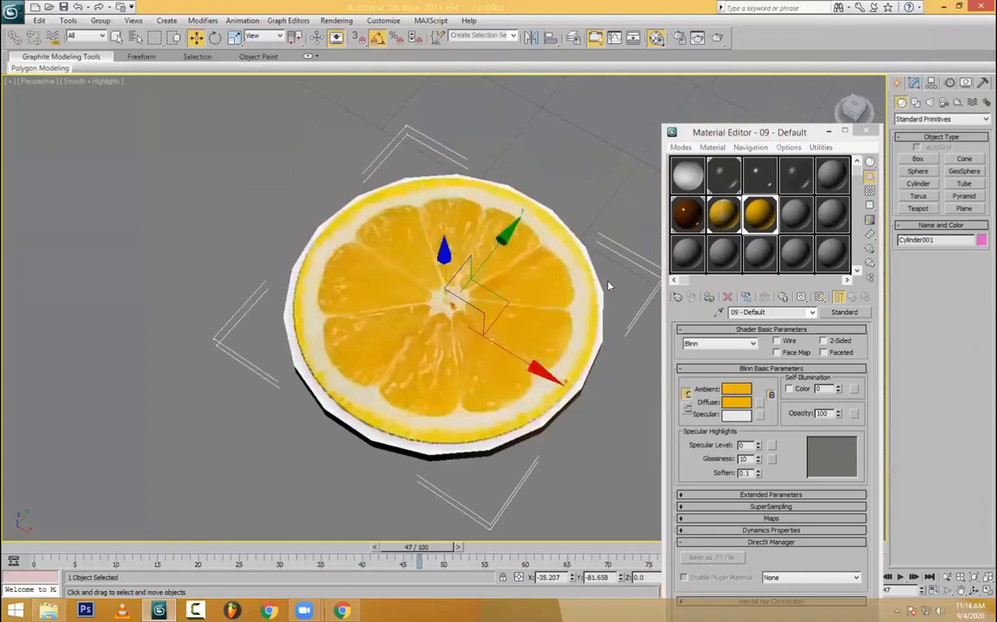
- Add another UVW Map modifier with planar mapping on top of the cylinder's Editable Poly
click(914, 82)
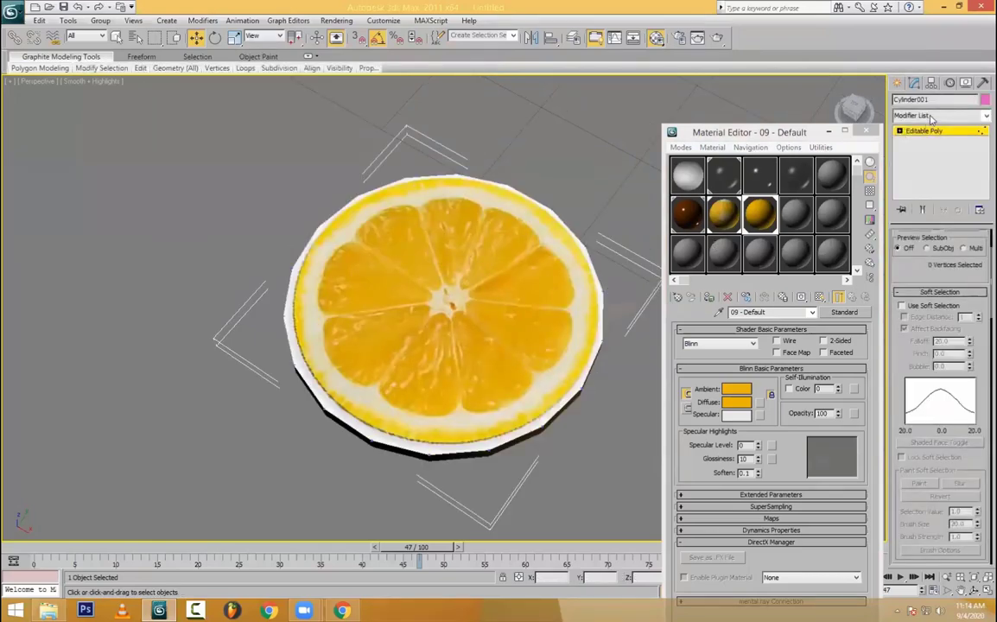
click(942, 115)
key(u)
key(v)
key(w)
key(Return)
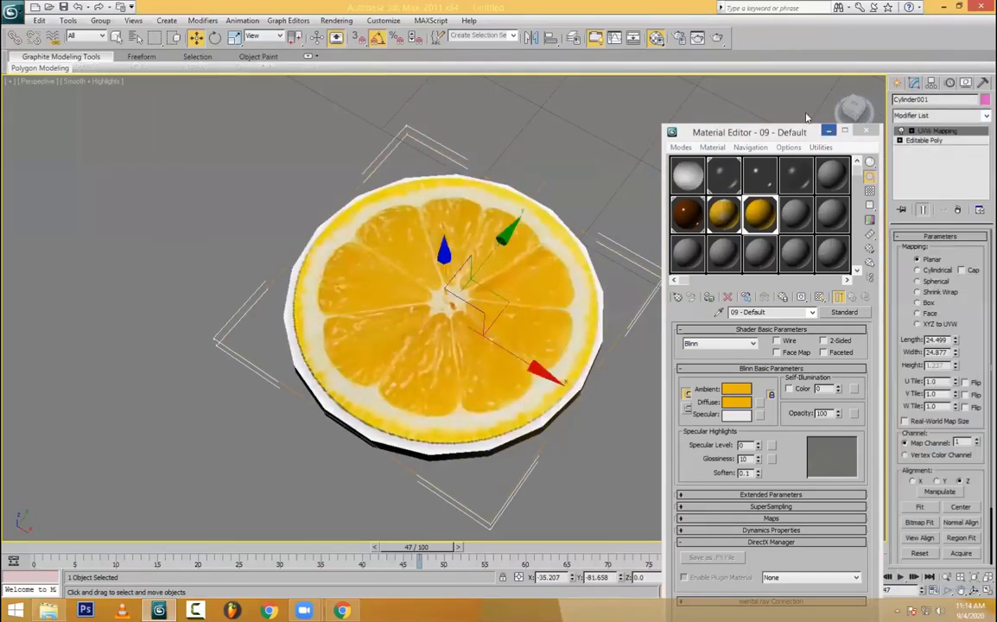
- Scale up the UVW mapping gizmo until the lemon image reaches the disc's edge, and collapse the slice to Editable Poly
alt+middle_drag(458, 287, 492, 312)
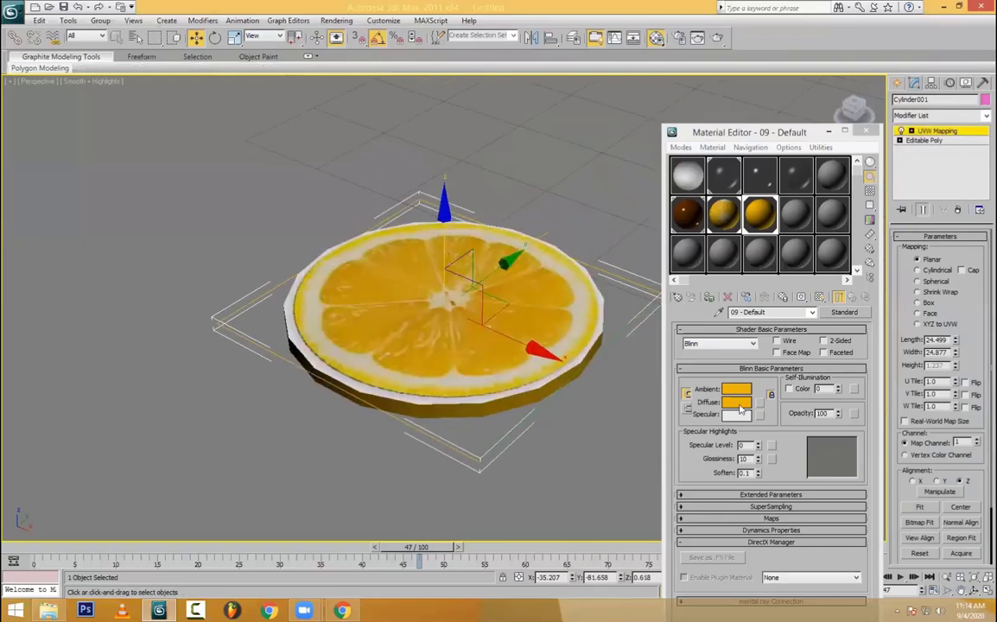
key(r)
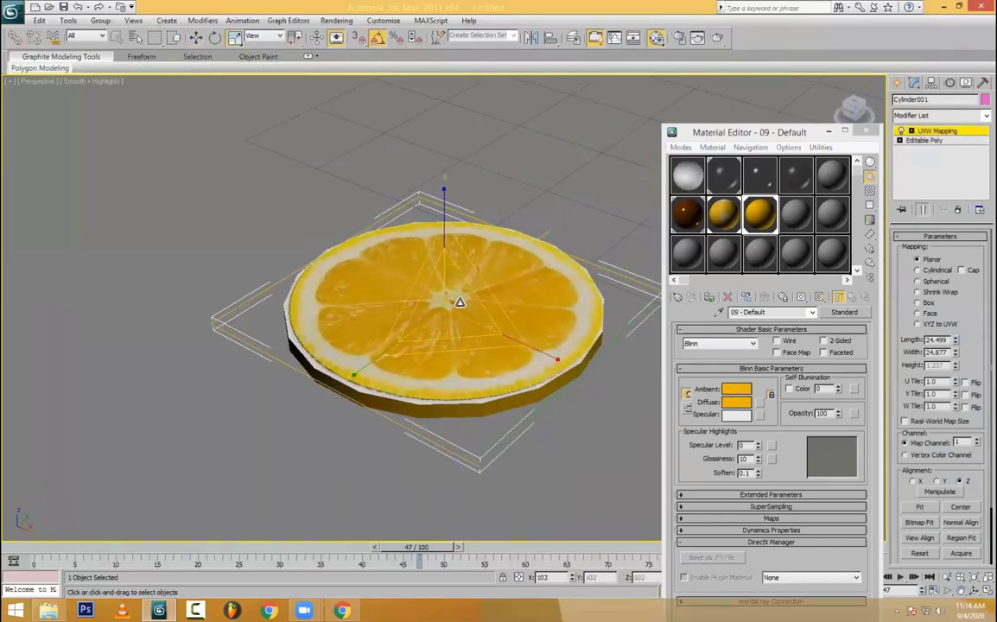
drag(464, 298, 464, 297)
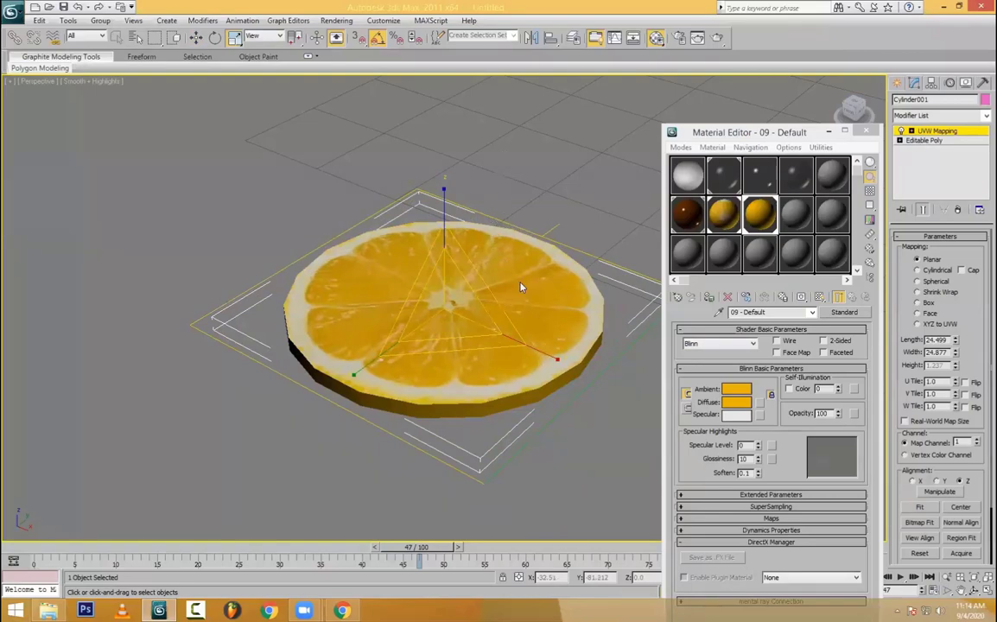
alt+middle_drag(610, 397, 630, 393)
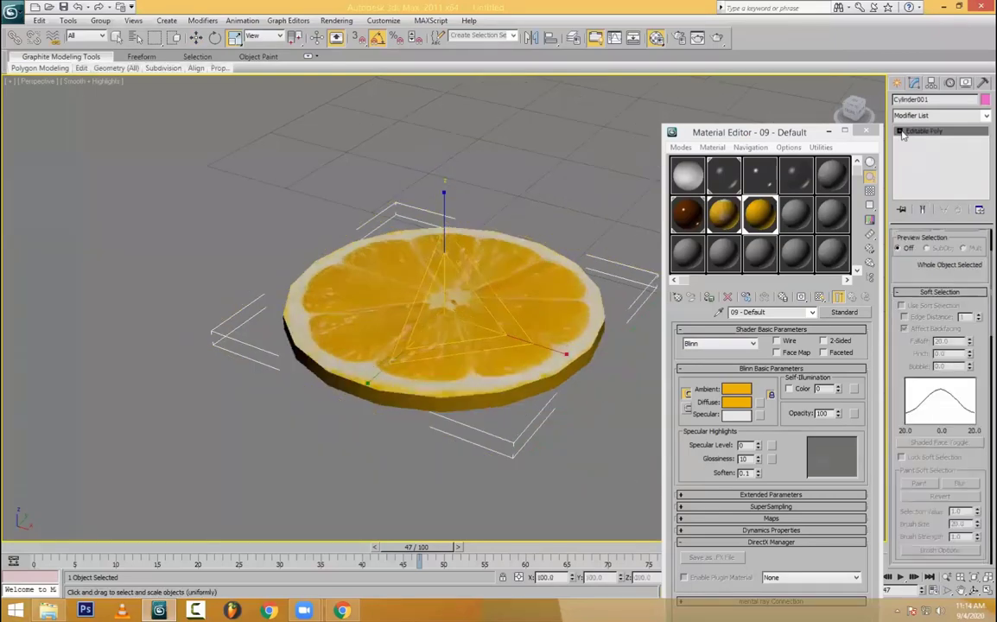
click(871, 130)
scroll(579, 370, down, 5)
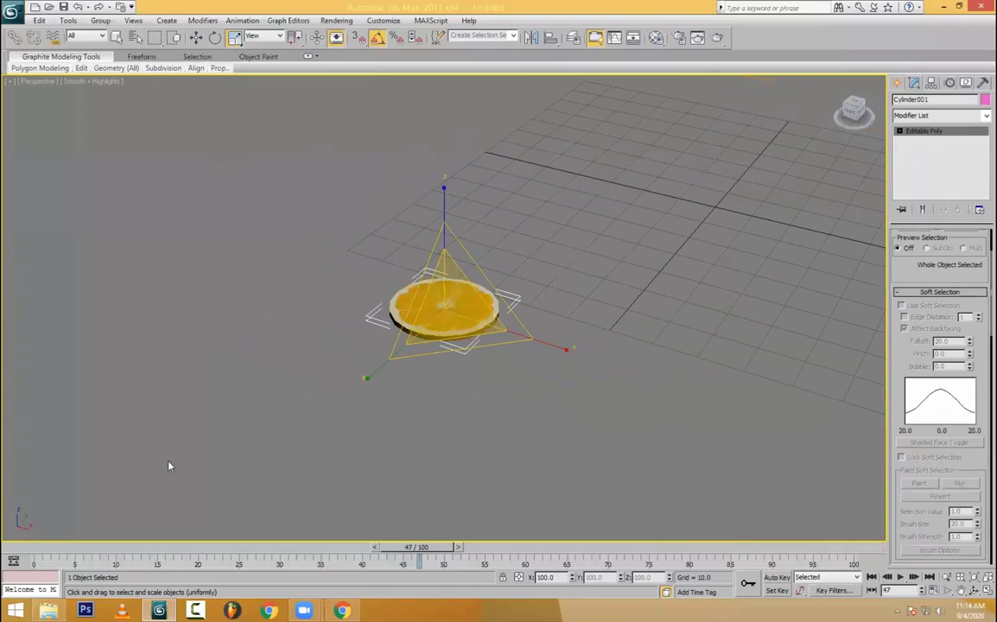
- Scale down all vertices of the lemon slice so the slice gets smaller, and leave vertex editing
key(ctrl+z)
scroll(459, 321, down, 1)
key(ctrl+z)
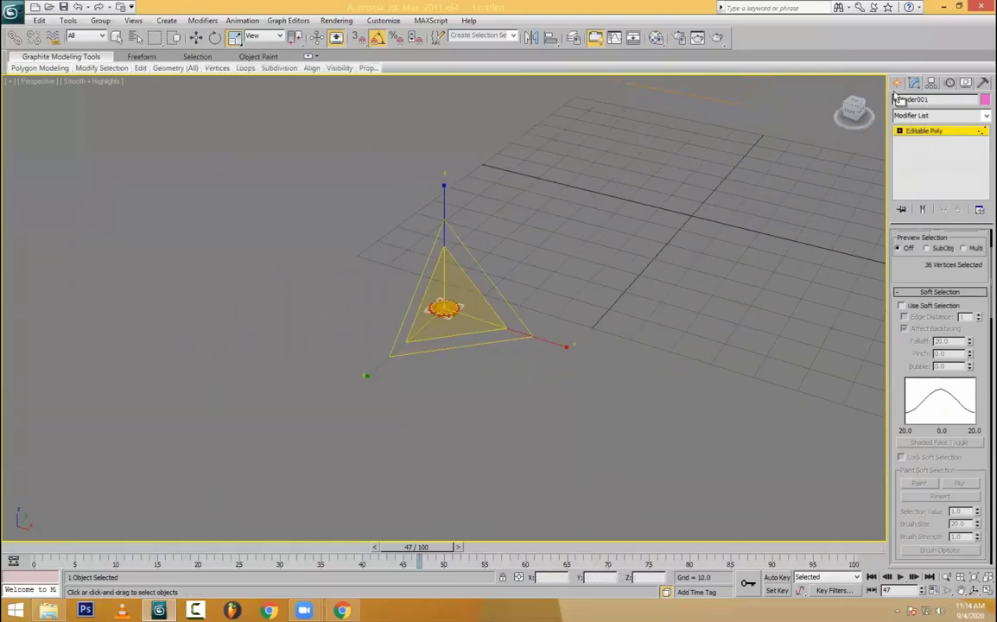
drag(448, 309, 451, 258)
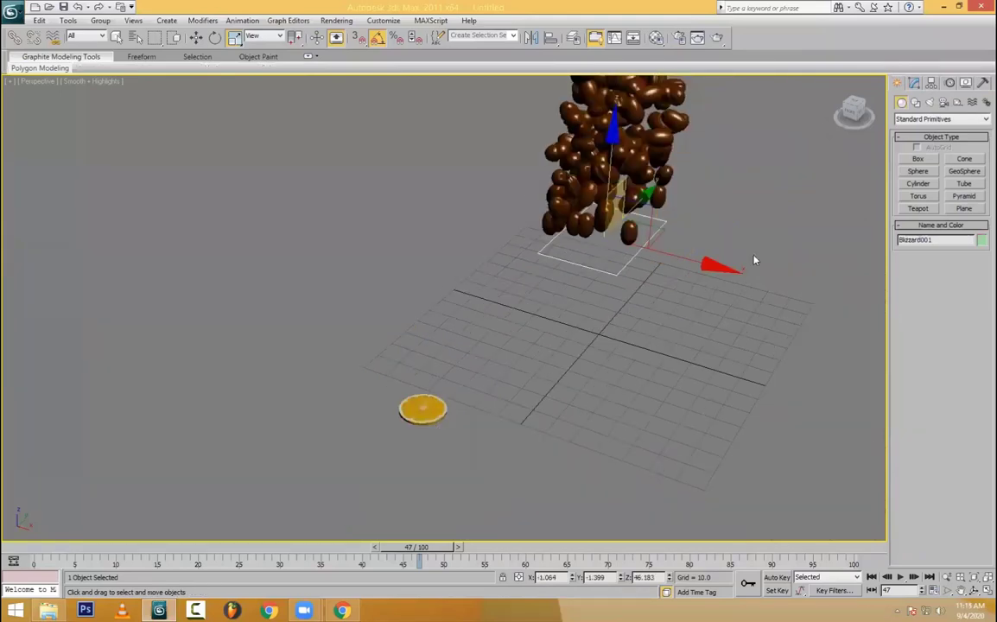
- Make the Blizzard emitter instance the lemon slice cylinder as its particle, and get the material from the instanced geometry
click(914, 83)
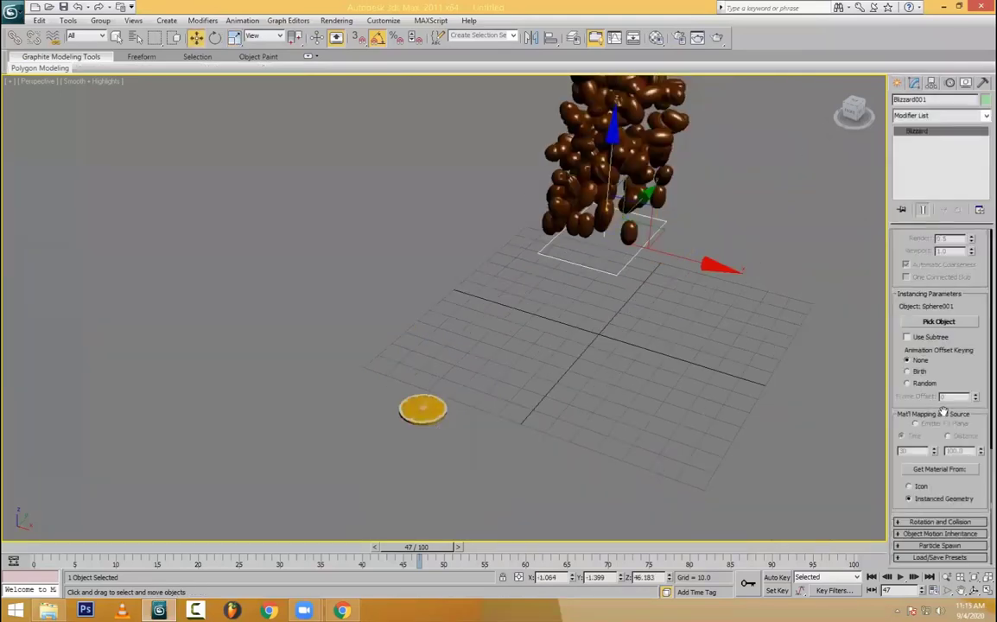
click(939, 322)
click(440, 413)
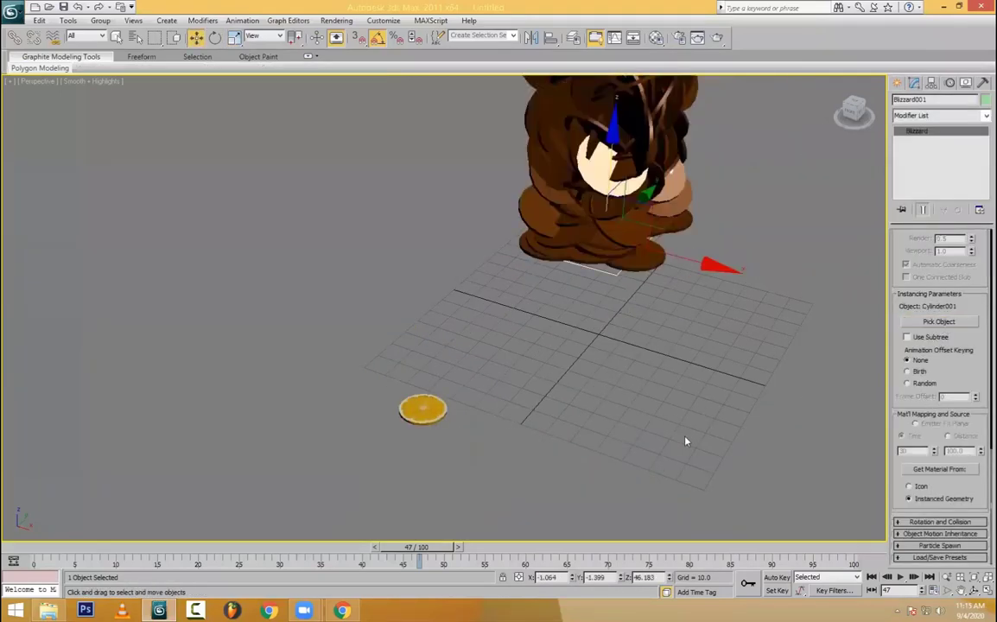
click(957, 470)
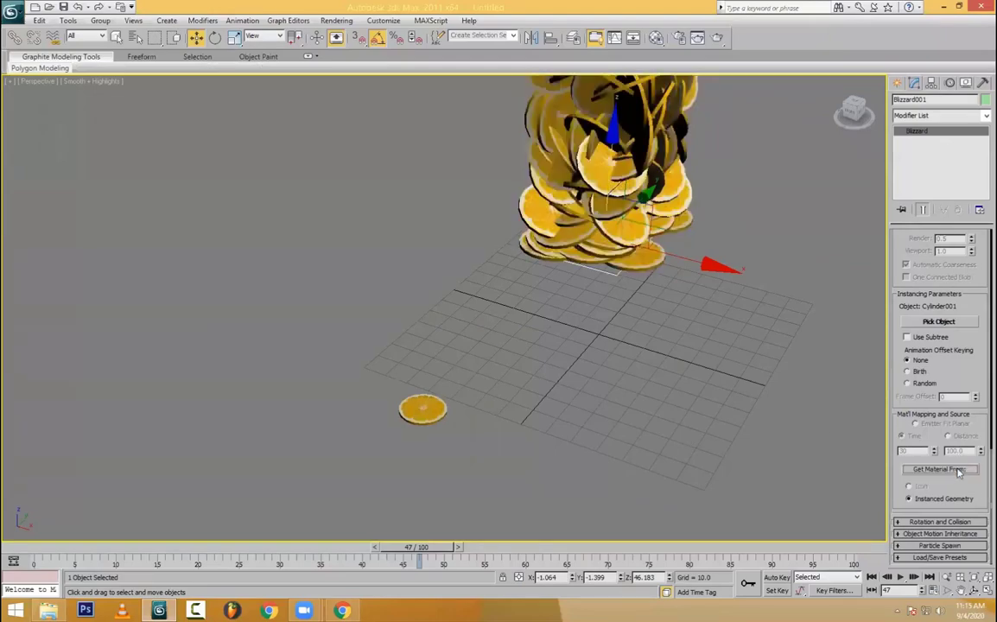
middle_drag(520, 130, 493, 294)
scroll(575, 197, down, 1)
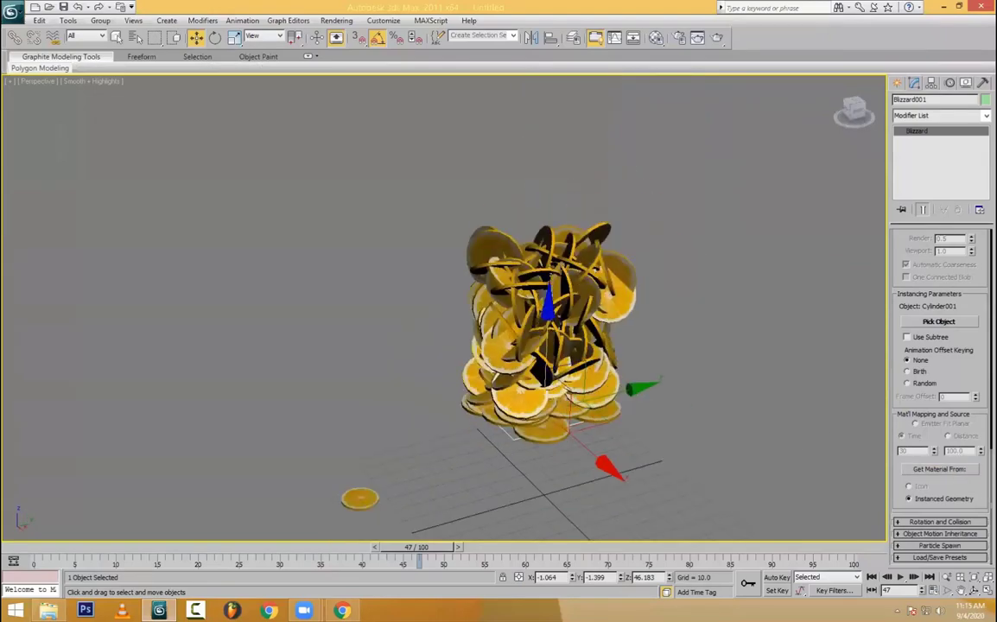
middle_drag(713, 315, 722, 205)
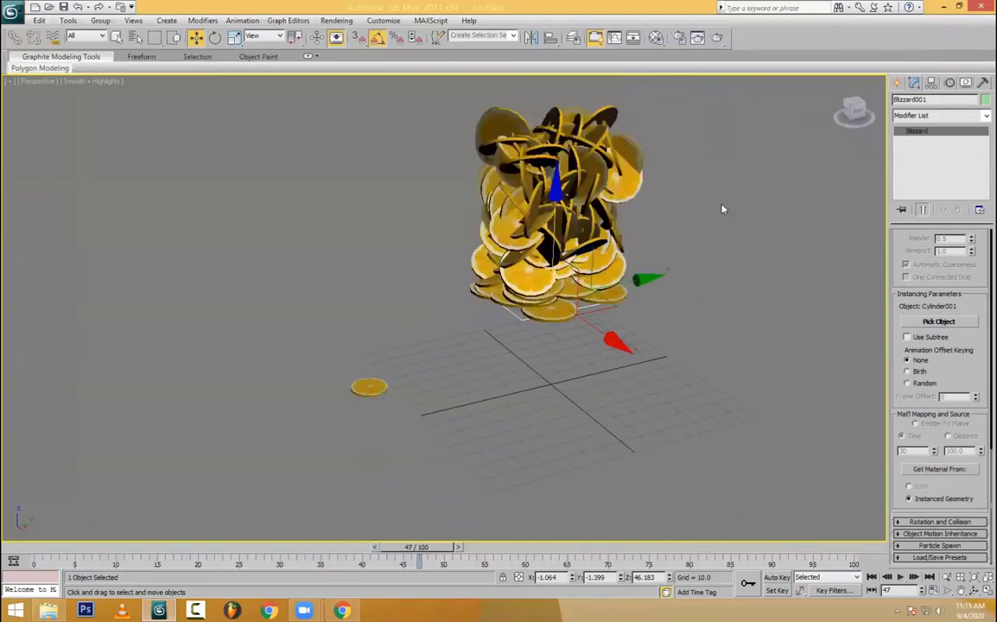
- Enlarge the Blizzard emitter icon to a width of 417.746 and a length of 525.694
right_click(979, 295)
click(916, 298)
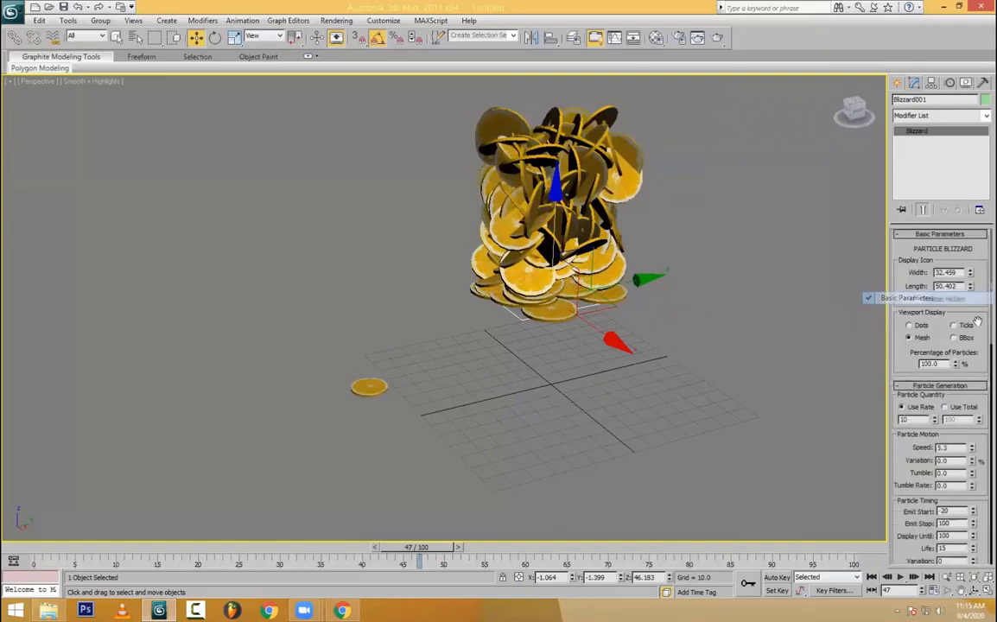
drag(973, 273, 985, 180)
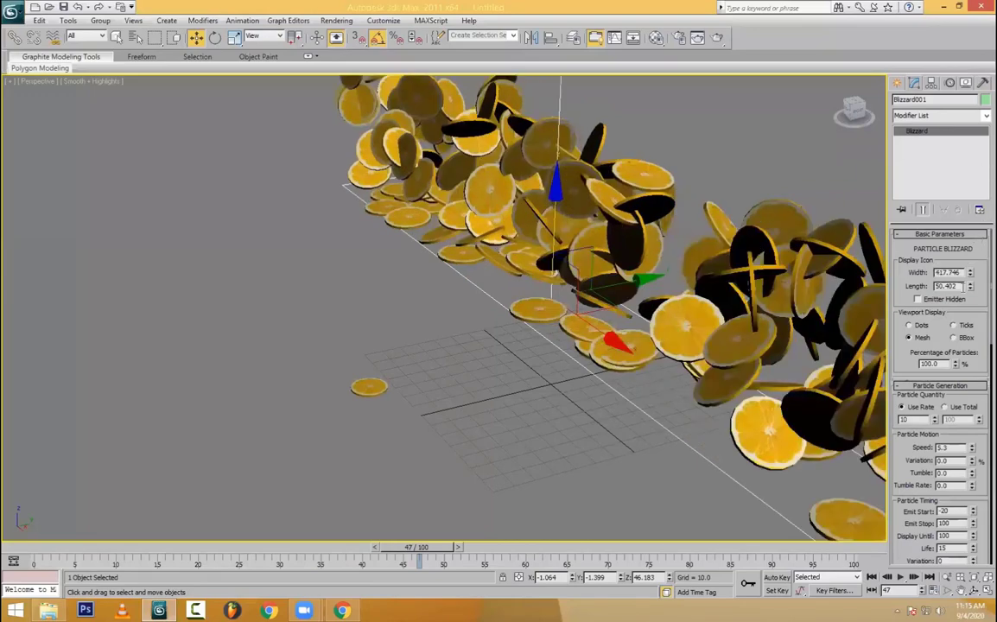
drag(970, 286, 986, 339)
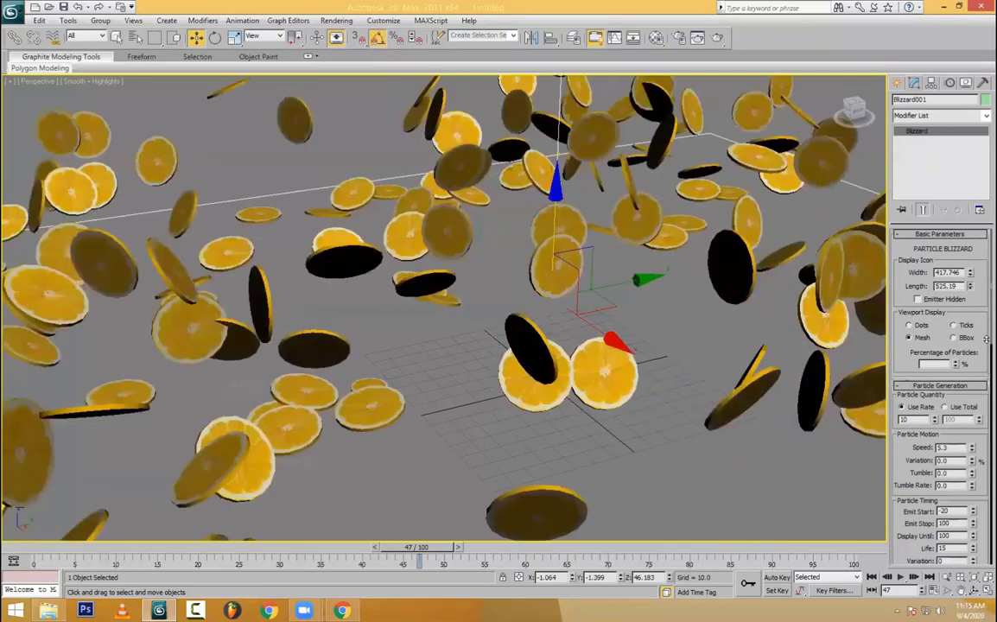
- Switch the Blizzard's particle quantity to a total of 344 and raise the particle speed to 22.048
click(953, 407)
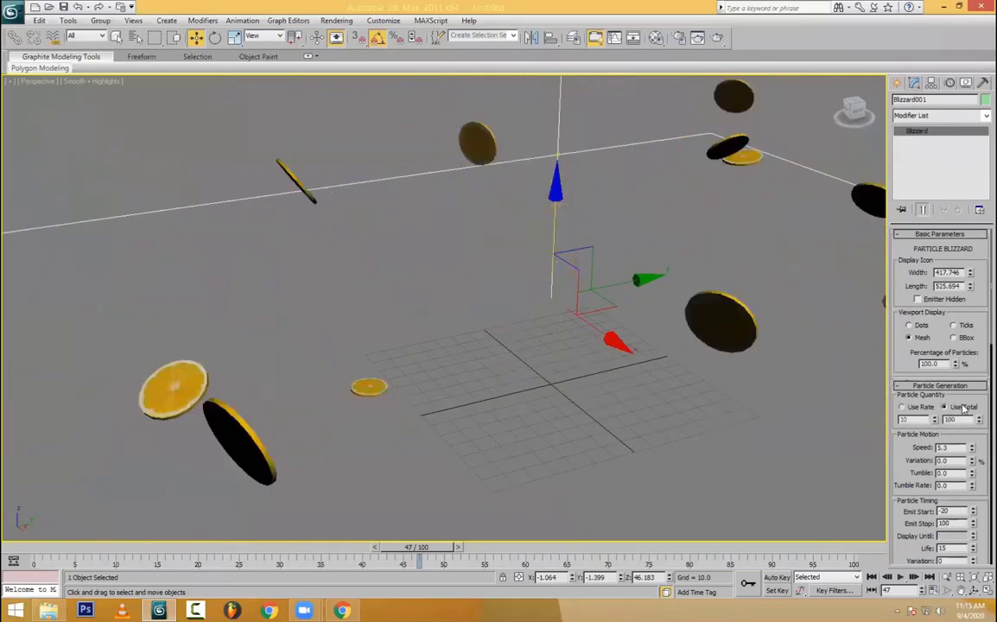
alt+middle_drag(596, 330, 549, 482)
scroll(613, 289, down, 3)
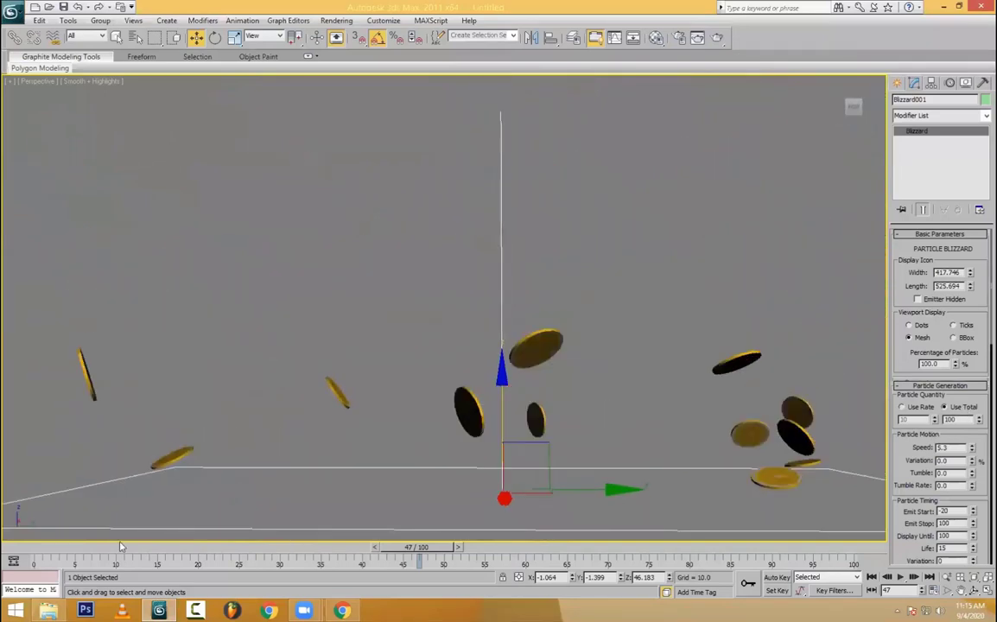
drag(120, 545, 411, 565)
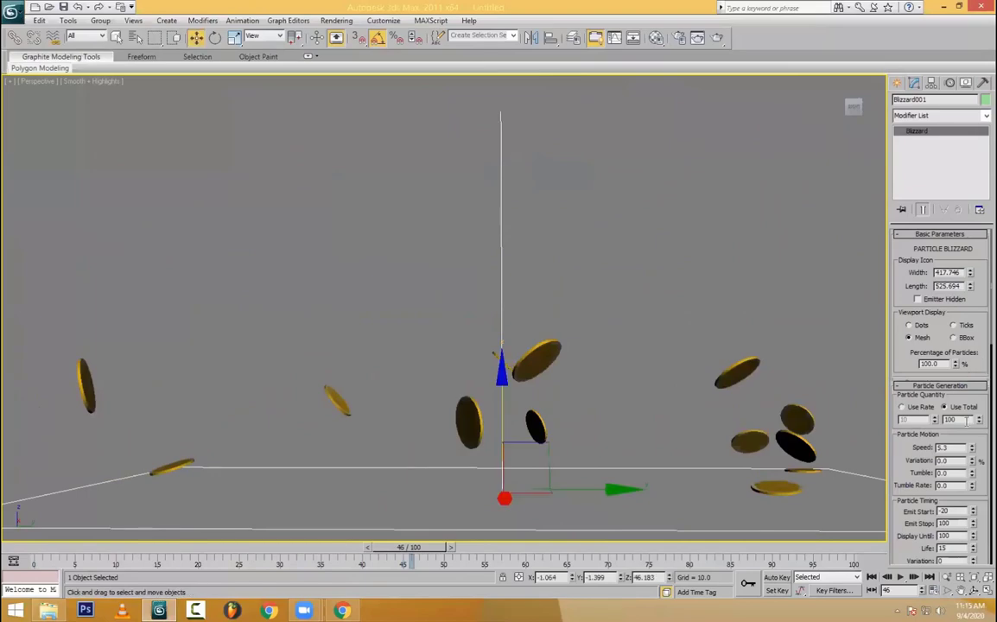
drag(972, 447, 985, 261)
drag(60, 546, 255, 567)
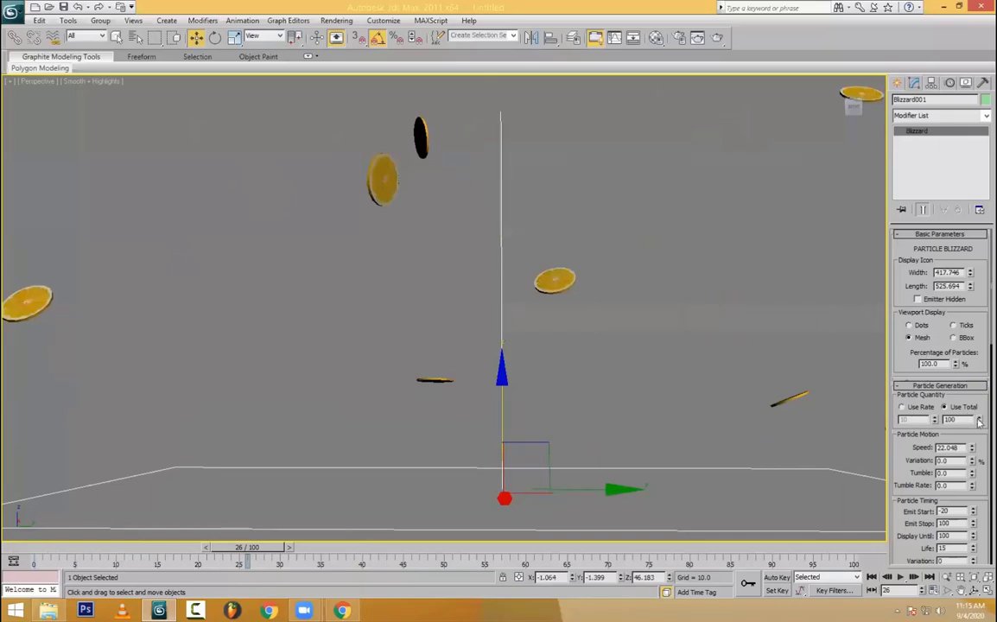
drag(979, 421, 986, 273)
- Change the environment background color to a bright yellow and render the falling lemon slices at frame 26
alt+middle_drag(558, 324, 583, 324)
key(shift+q)
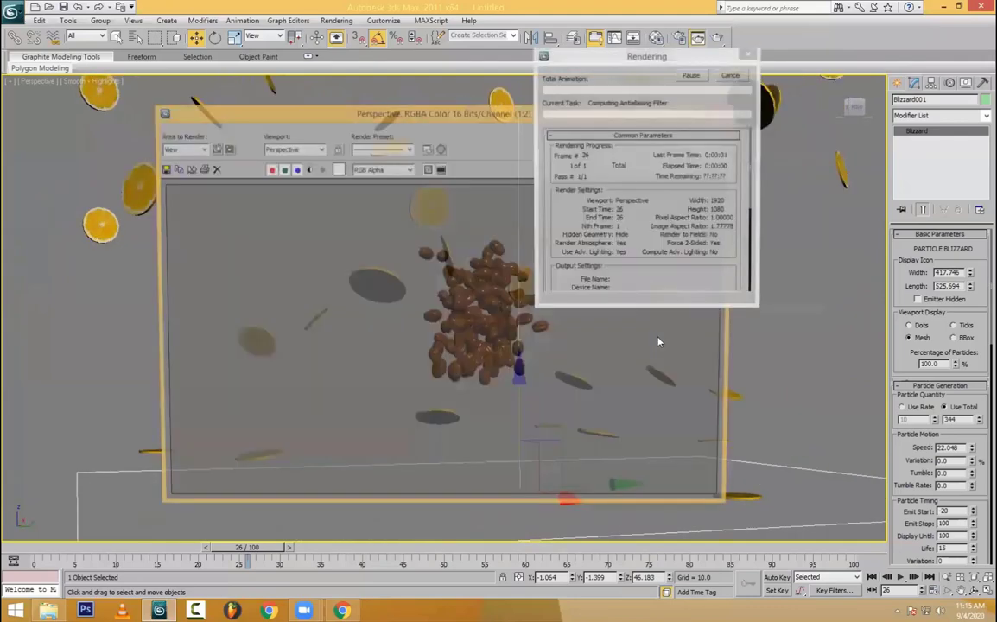
key(8)
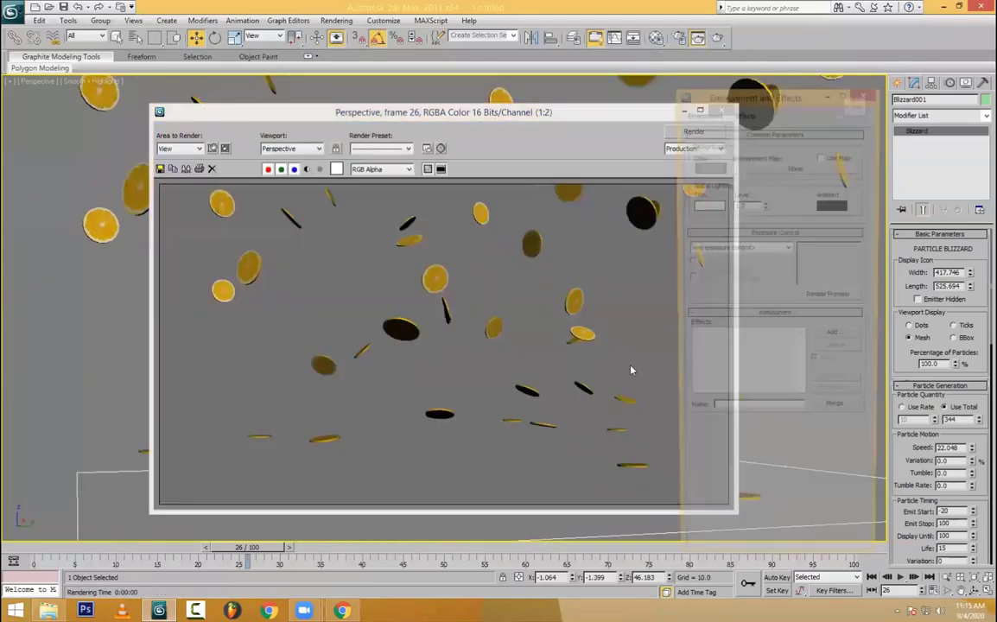
click(707, 166)
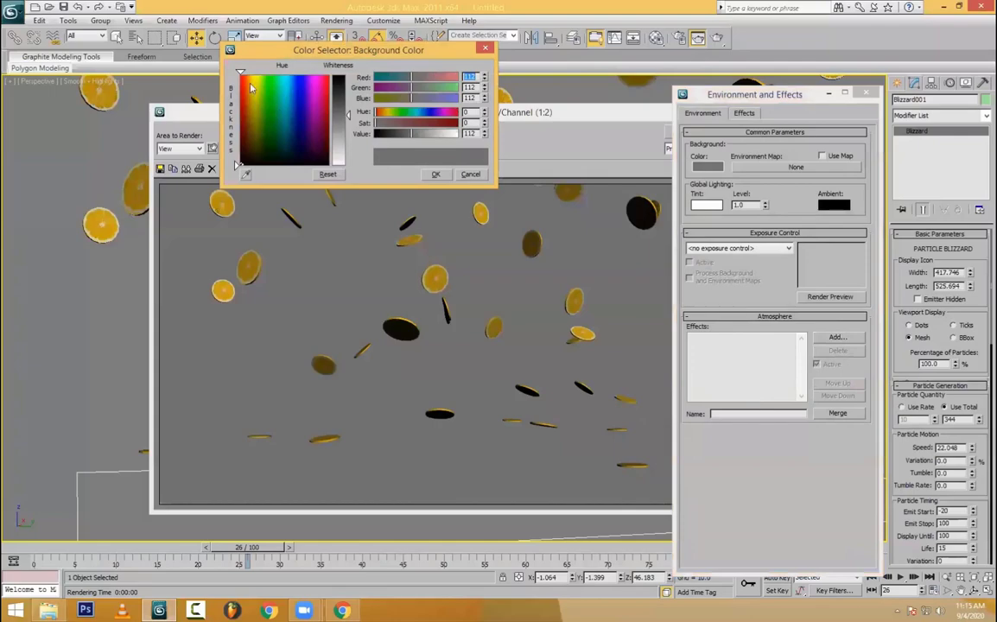
drag(250, 85, 252, 75)
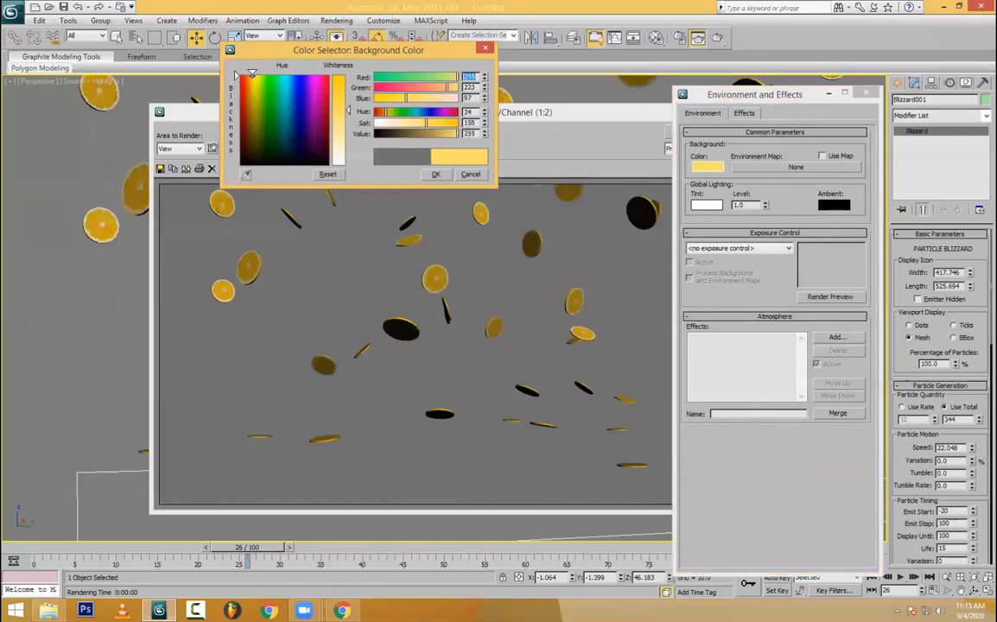
click(433, 173)
key(shift+q)
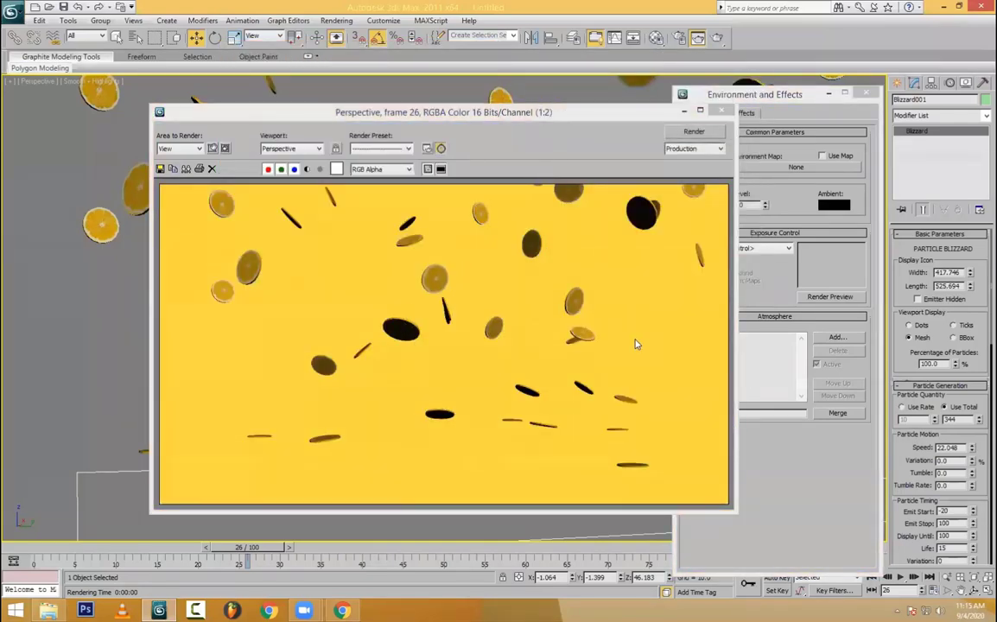
- Copy the diffuse map of material 08 - Default to its self-illumination slot, using the Copy method
key(m)
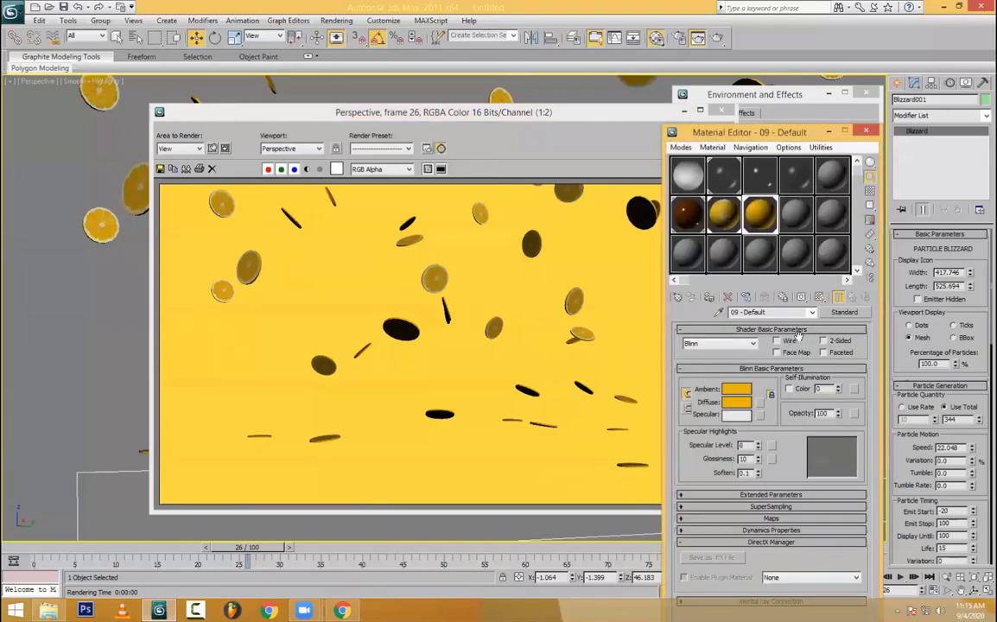
click(724, 213)
click(851, 296)
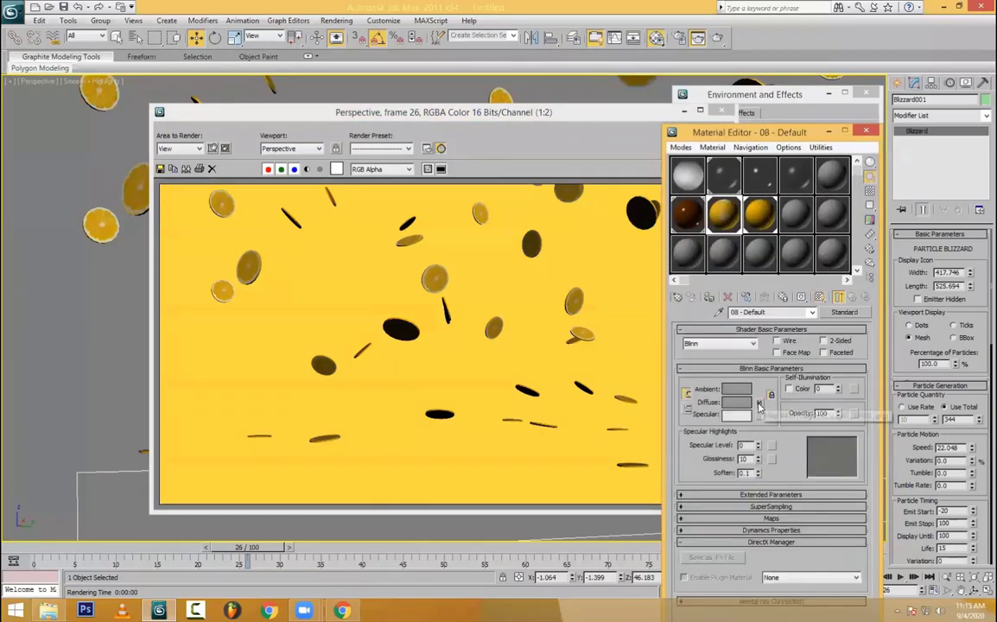
drag(759, 403, 854, 389)
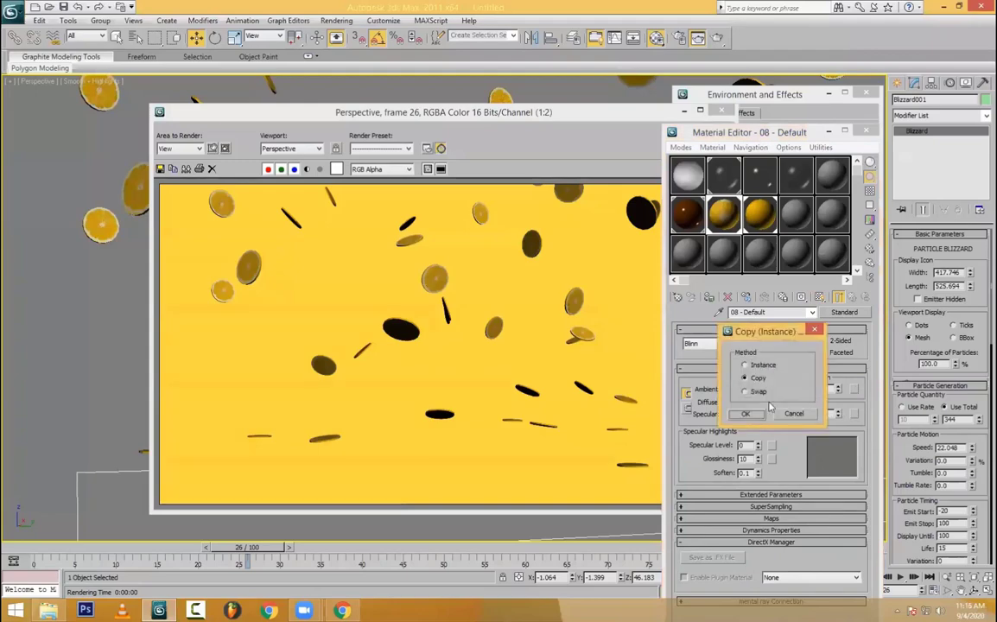
click(744, 413)
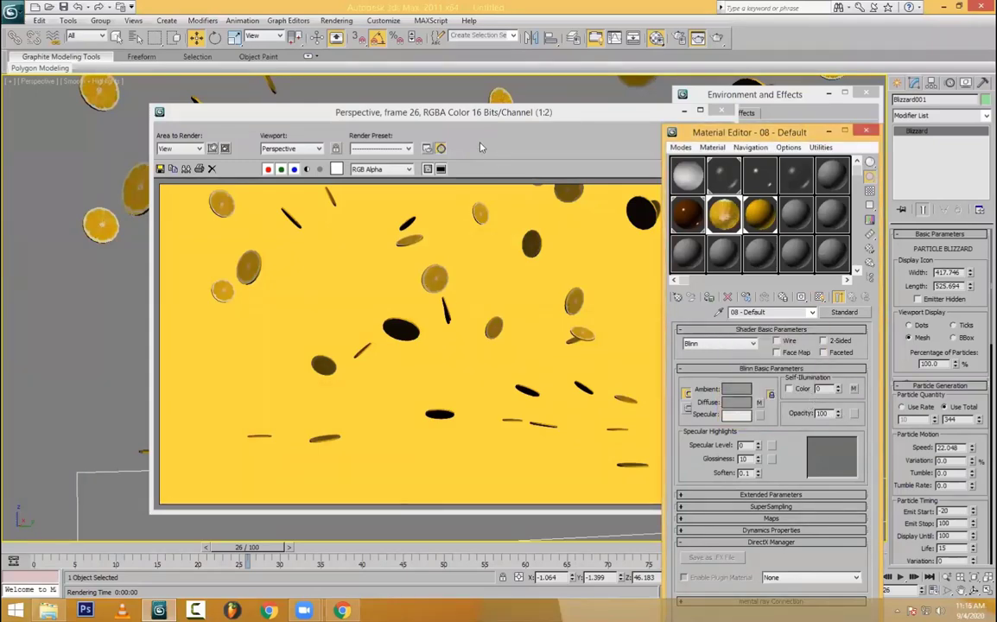
- Render frame 26 again to check the self-illuminated slices, and close the render, material and environment windows
click(490, 132)
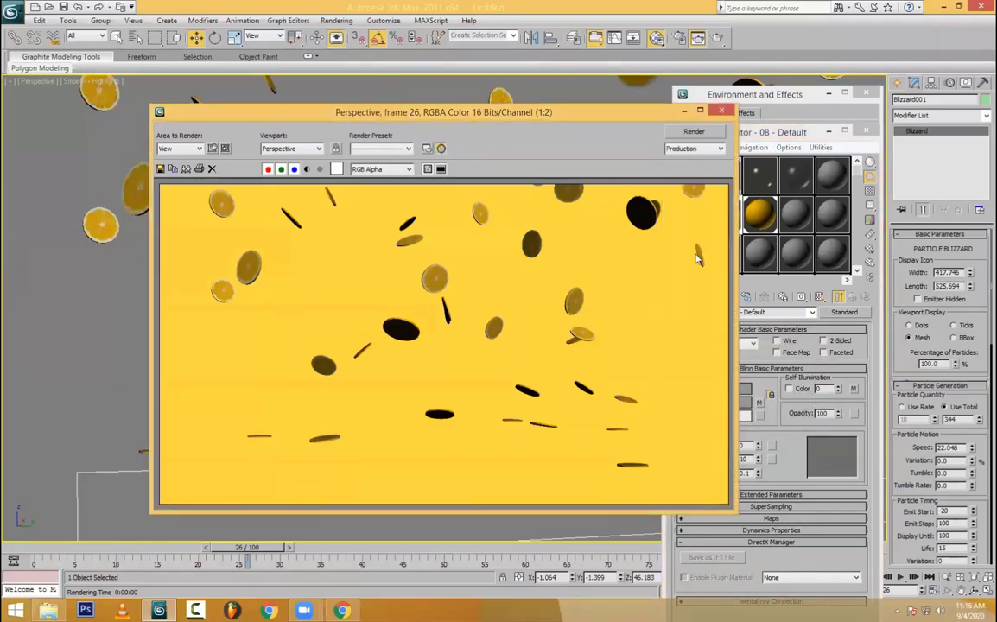
click(695, 132)
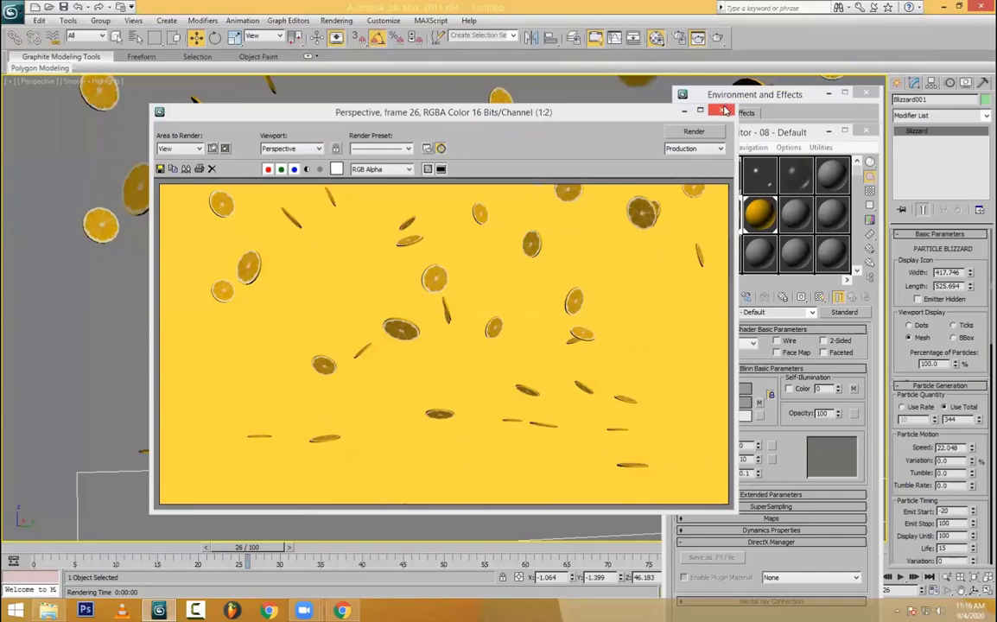
click(725, 111)
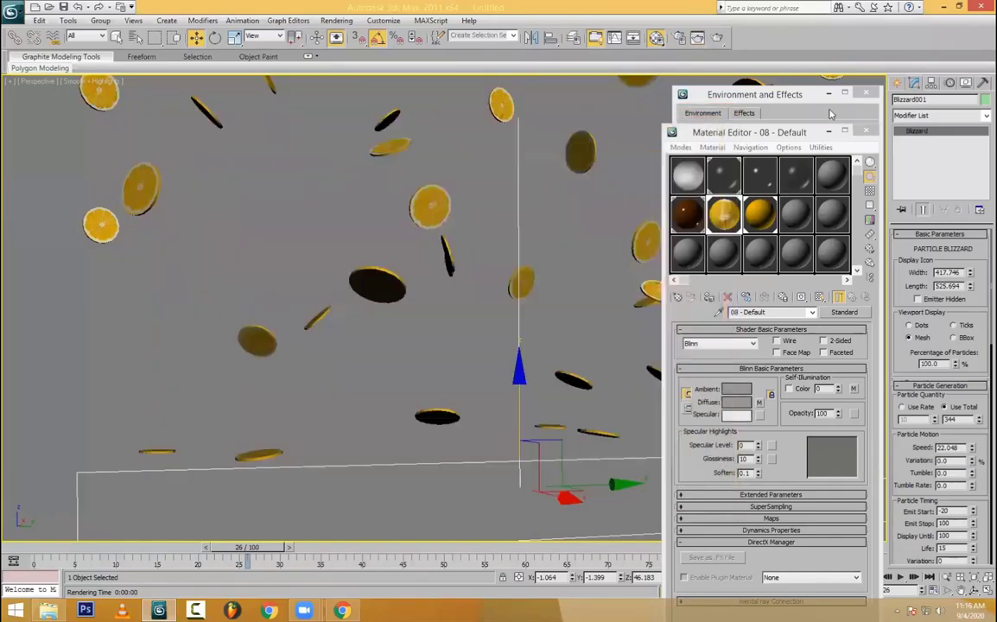
key(8)
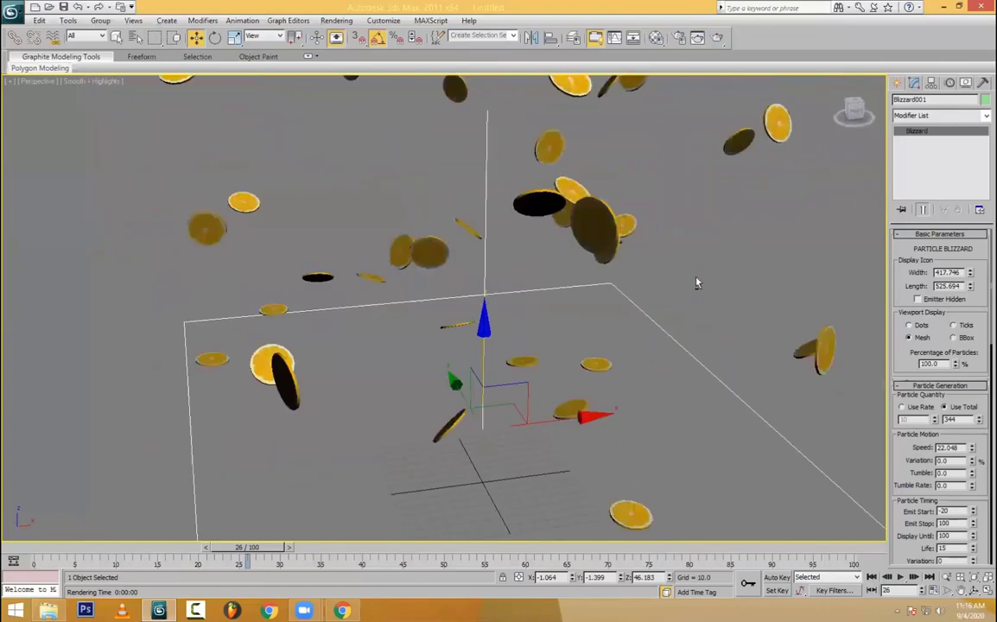
- Try deleting the original lemon slice that the Blizzard particles are instanced from, and undo the deletion
alt+middle_drag(872, 281, 149, 279)
alt+middle_drag(696, 279, 386, 428)
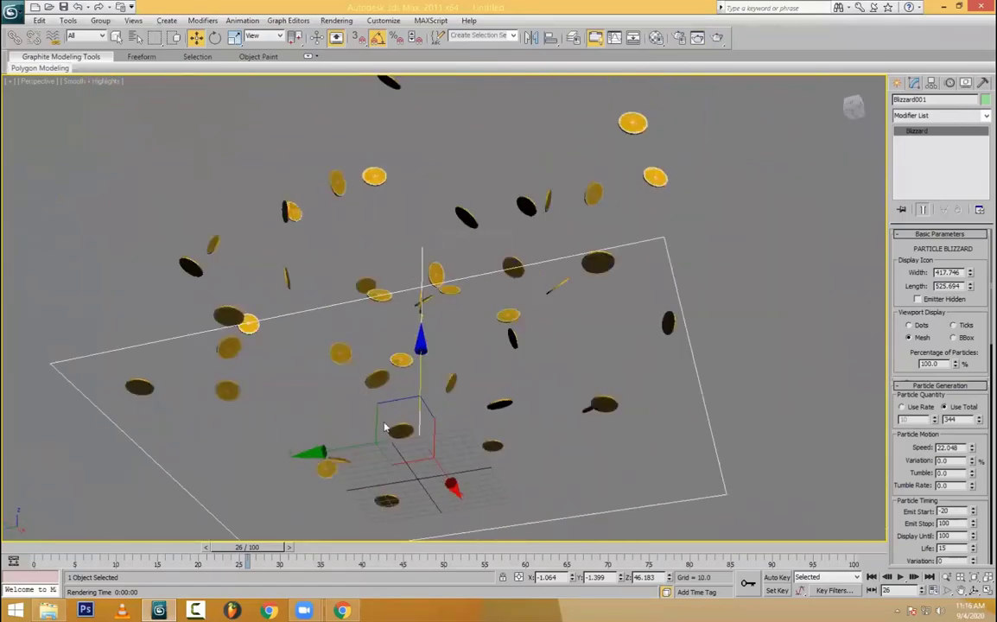
alt+middle_drag(426, 377, 596, 419)
drag(695, 537, 233, 292)
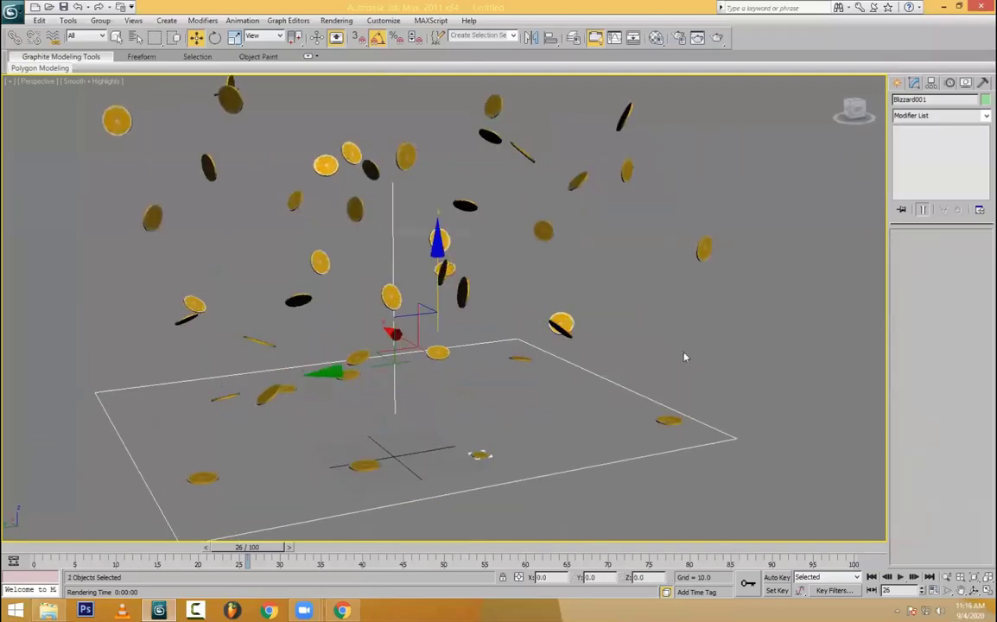
click(479, 454)
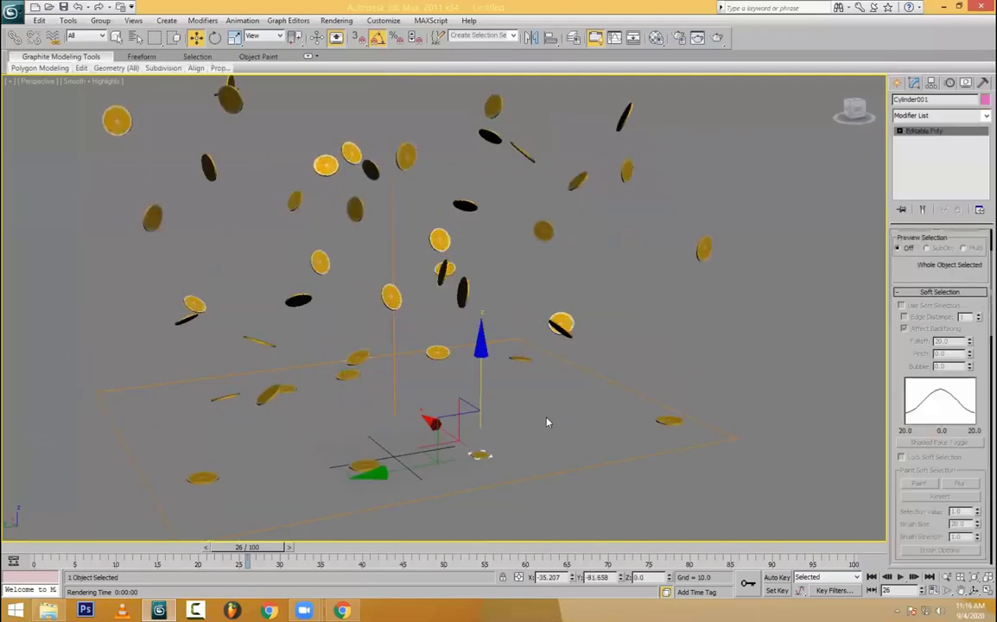
key(Delete)
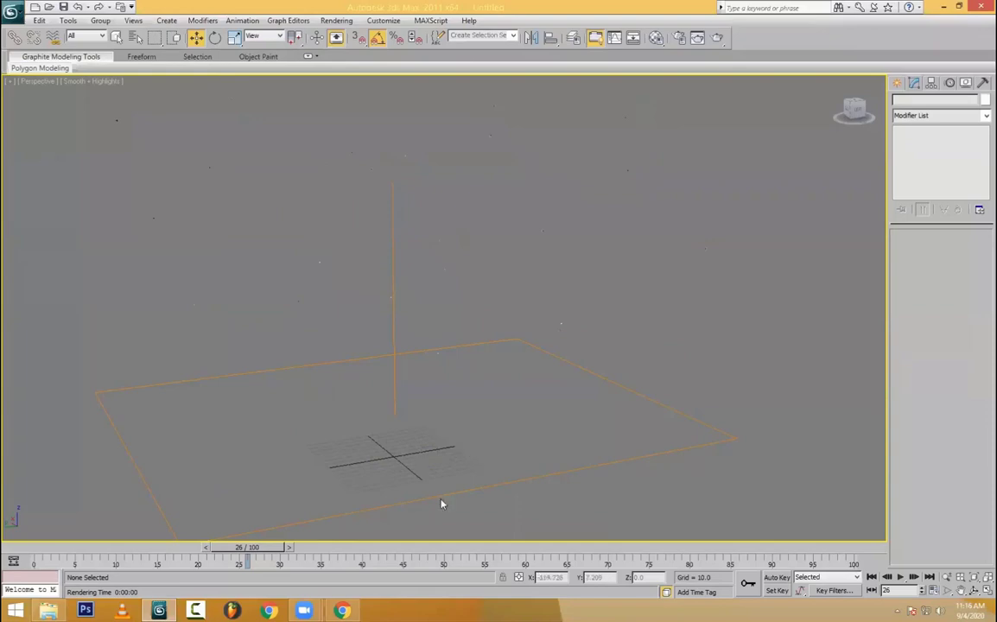
key(ctrl+z)
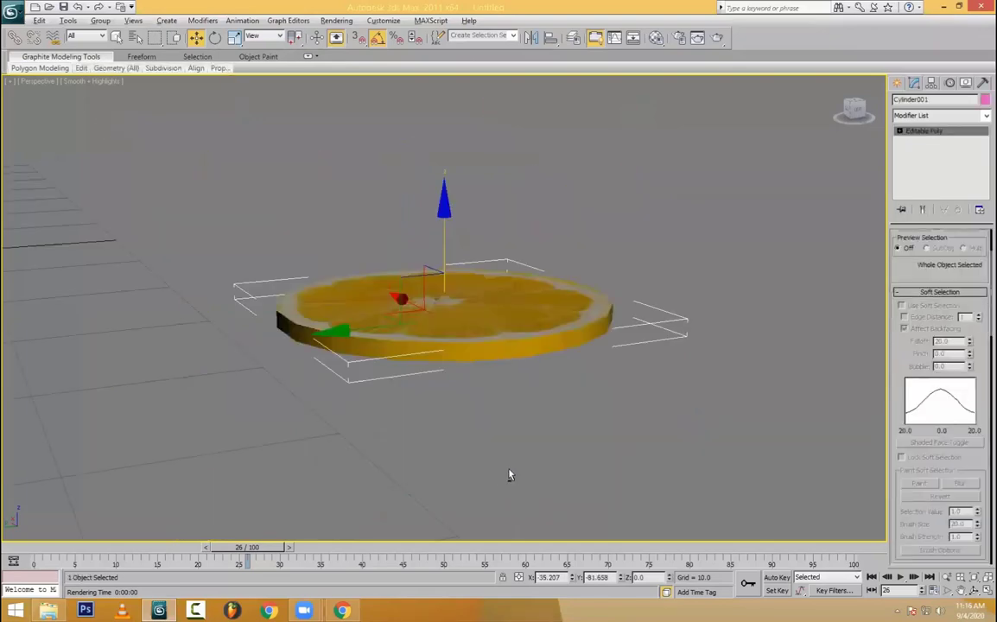
- Inspect the original lemon slice up close, return to object creation, and switch to Chrome with the lemon slice image results
alt+middle_drag(507, 474, 553, 445)
click(897, 82)
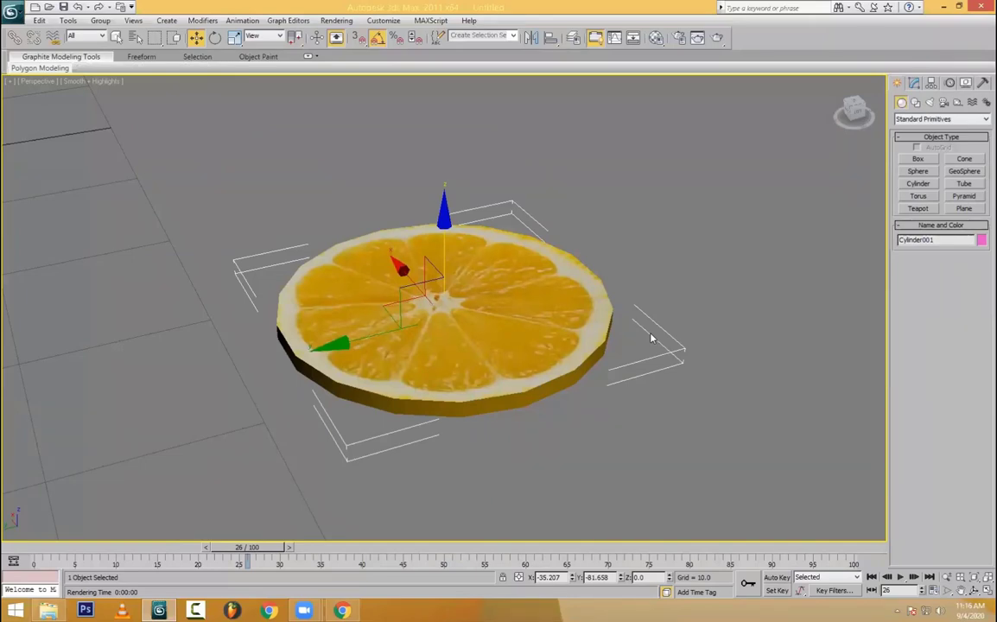
scroll(406, 398, down, 6)
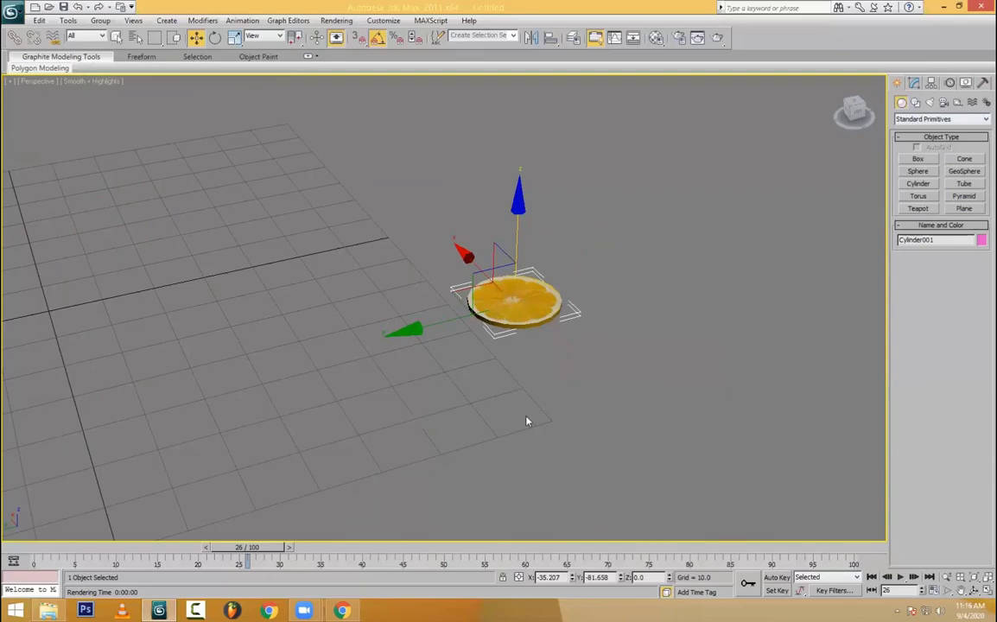
key(alt+Tab)
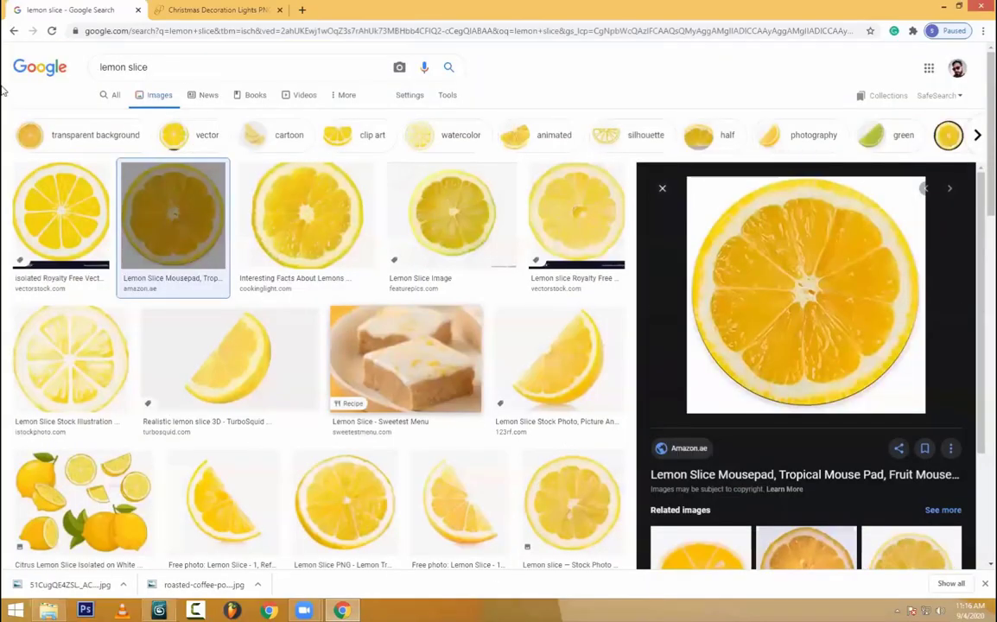
- Search Google Images for "butterfly png"
key(ctrl+a)
text(butterf)
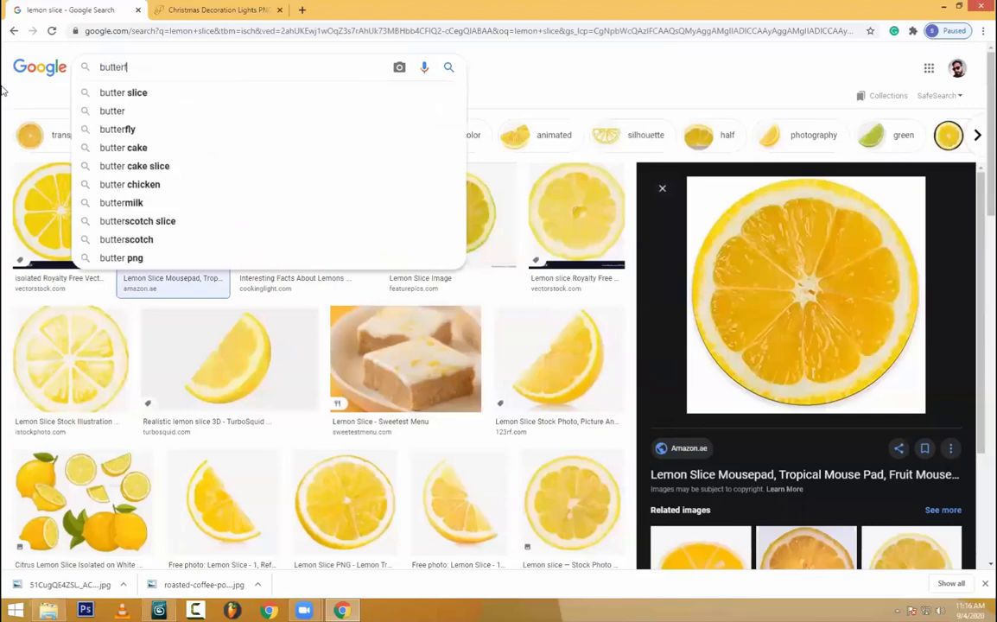
text(ly png)
key(Return)
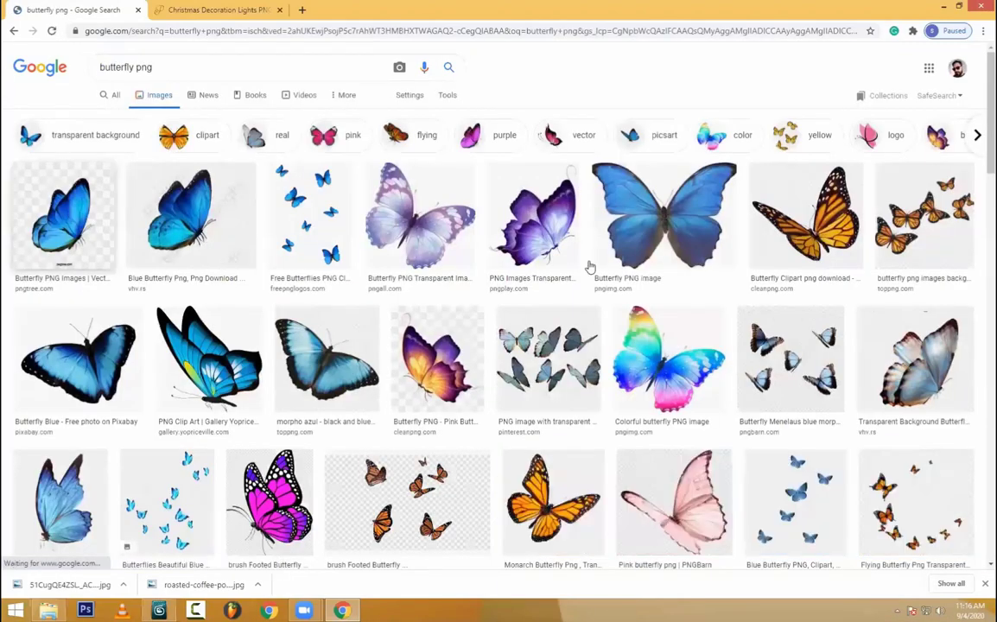
- Open the blue butterfly image from pngimg.com and save it to the Desktop as butterfly_PNG1053.png
click(678, 222)
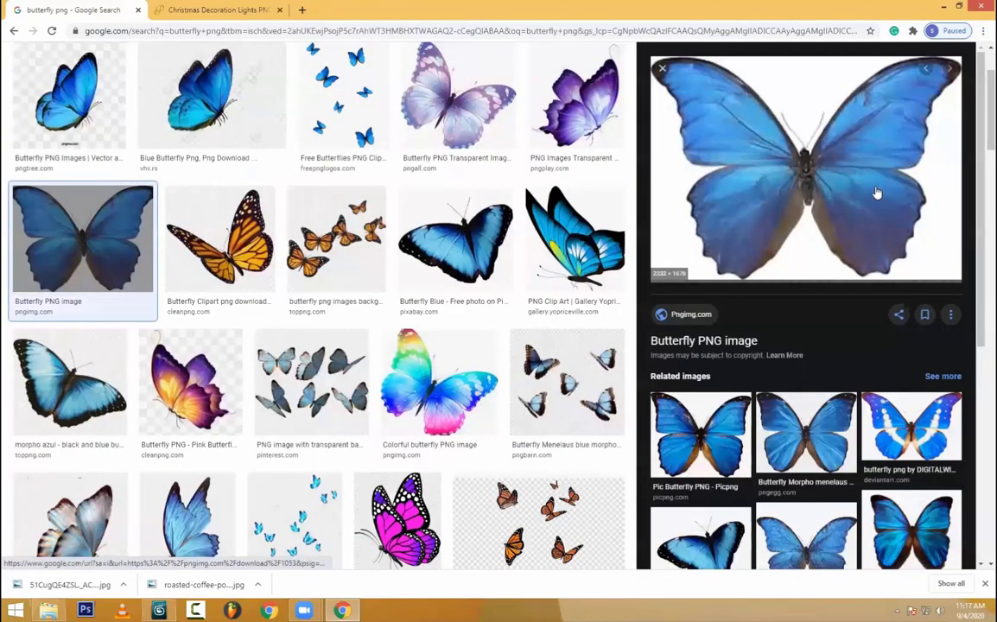
right_click(875, 190)
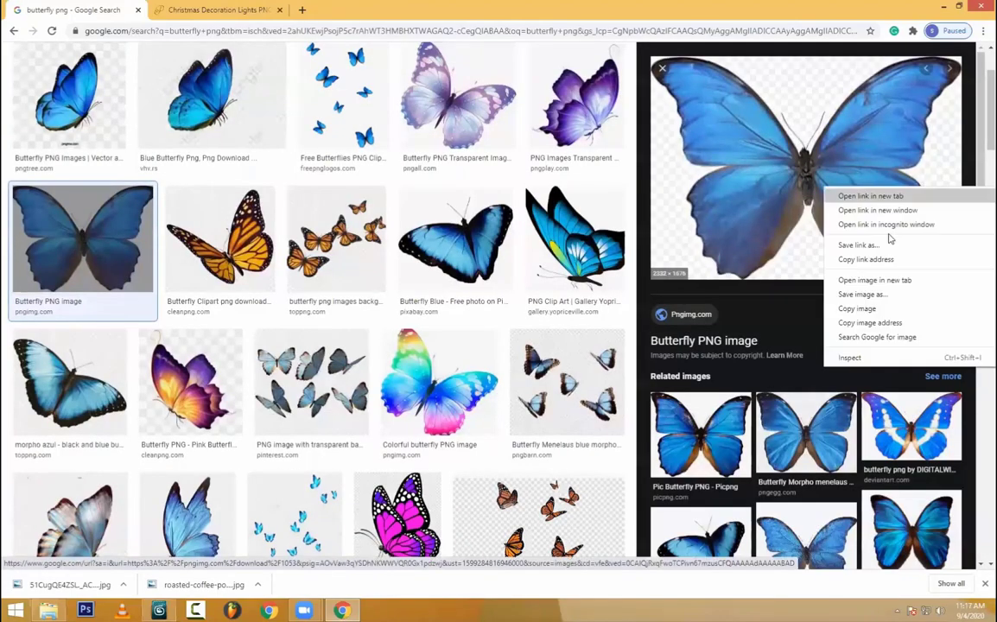
click(864, 294)
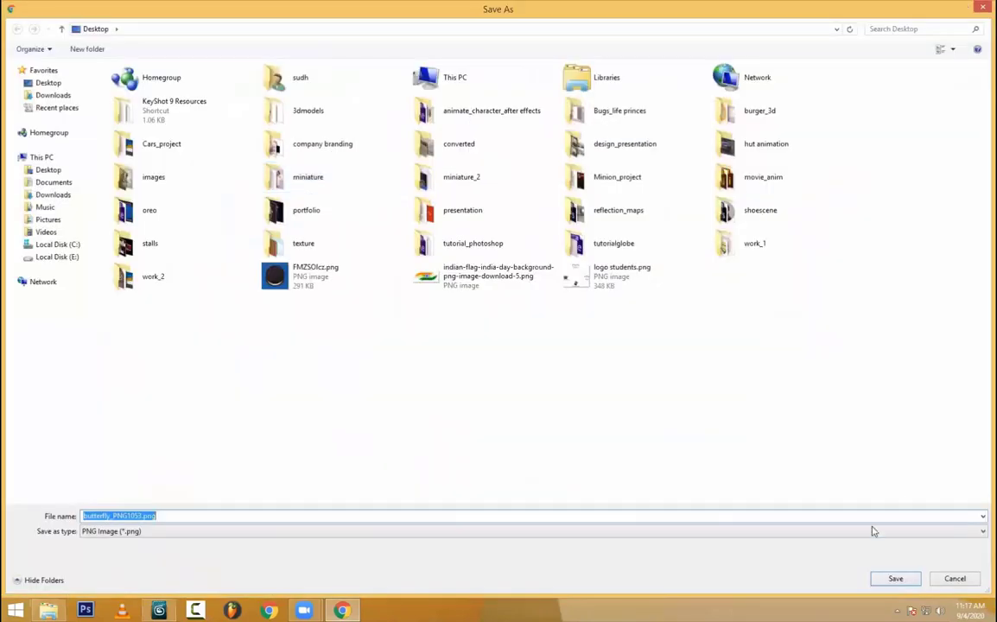
click(896, 579)
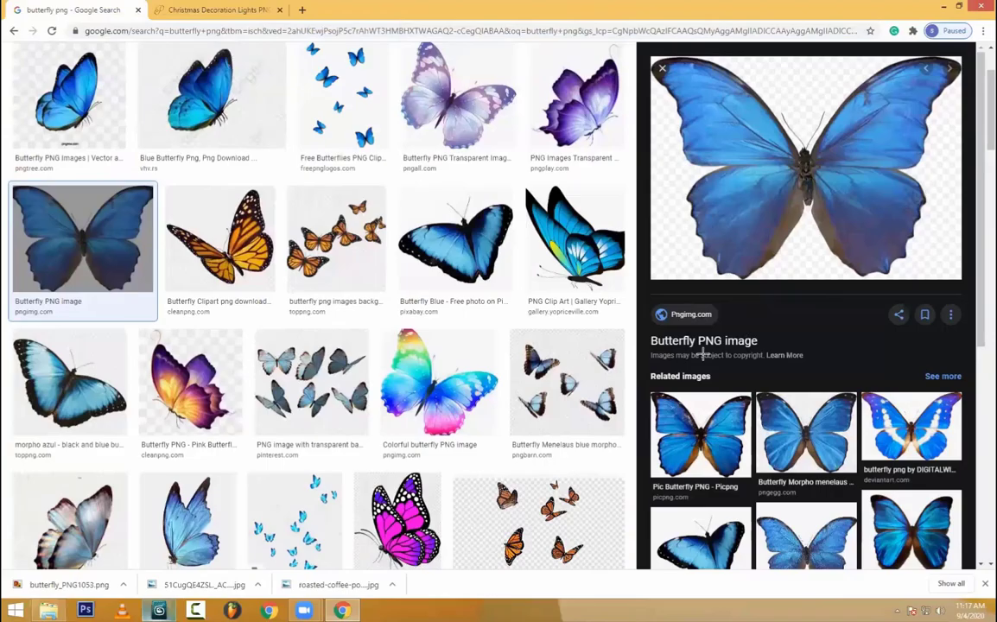
- Switch to 3ds Max, draw a plane about 25 by 21 units beside the lemon slice, and assign material 10 - Default to it
key(alt+Tab)
drag(290, 489, 260, 496)
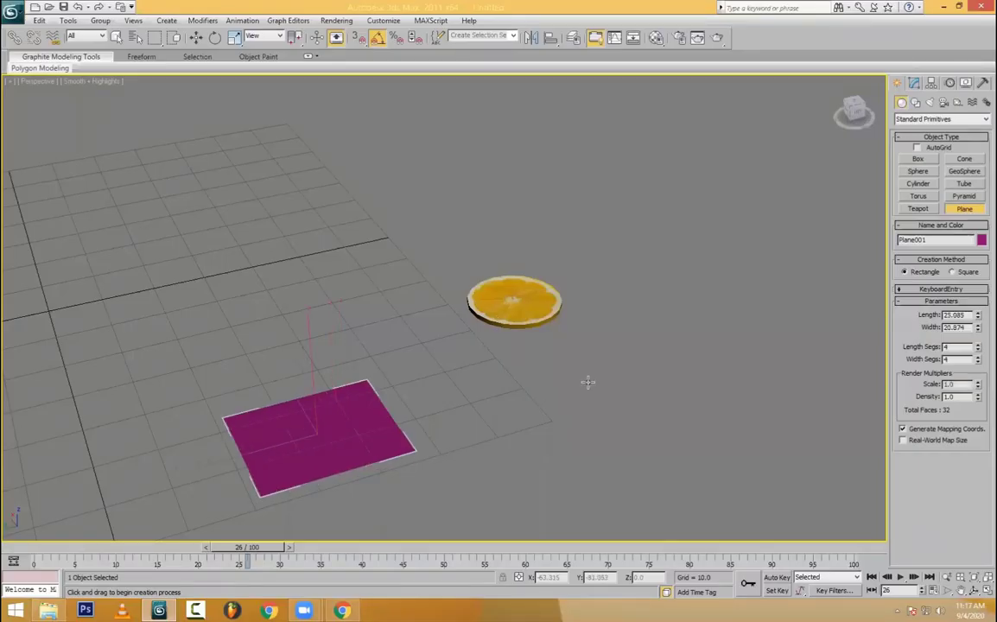
key(m)
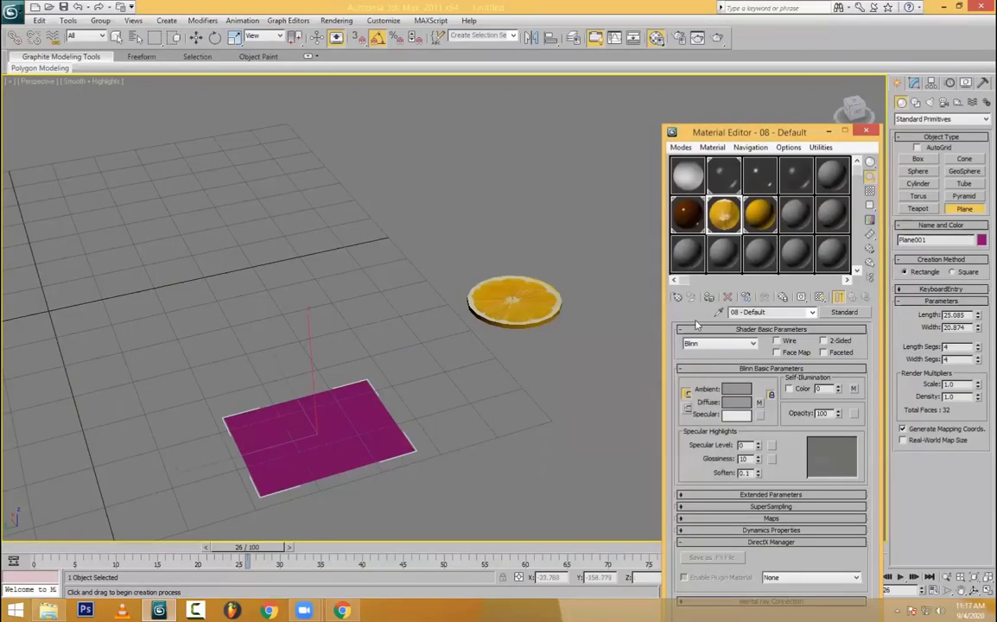
click(795, 213)
click(708, 297)
- Load butterfly_PNG1053.png as the diffuse bitmap of material 10 - Default, with all file types listed, and show it in the viewport
click(759, 403)
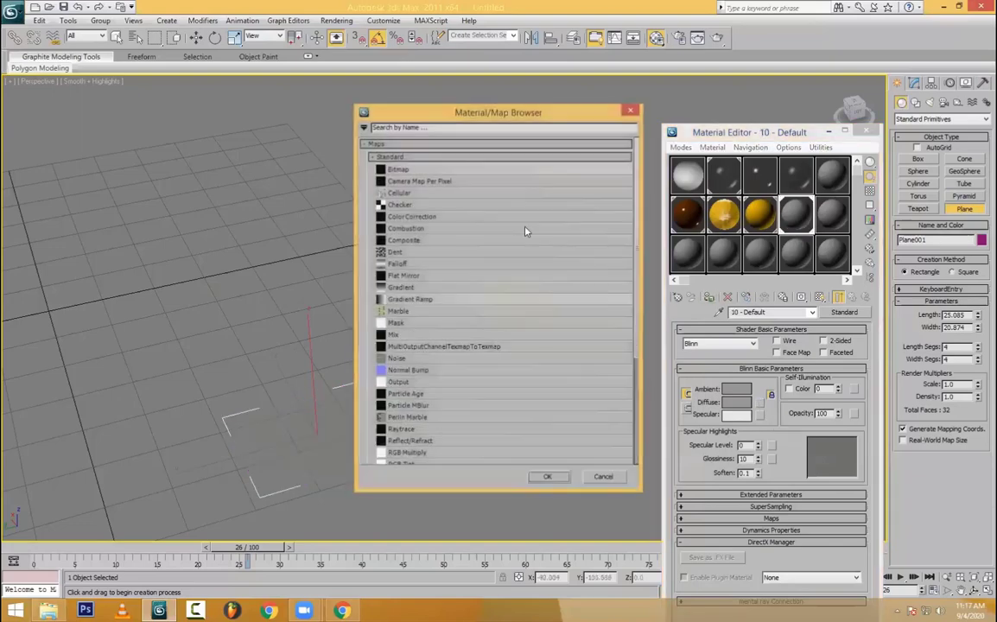
double_click(399, 170)
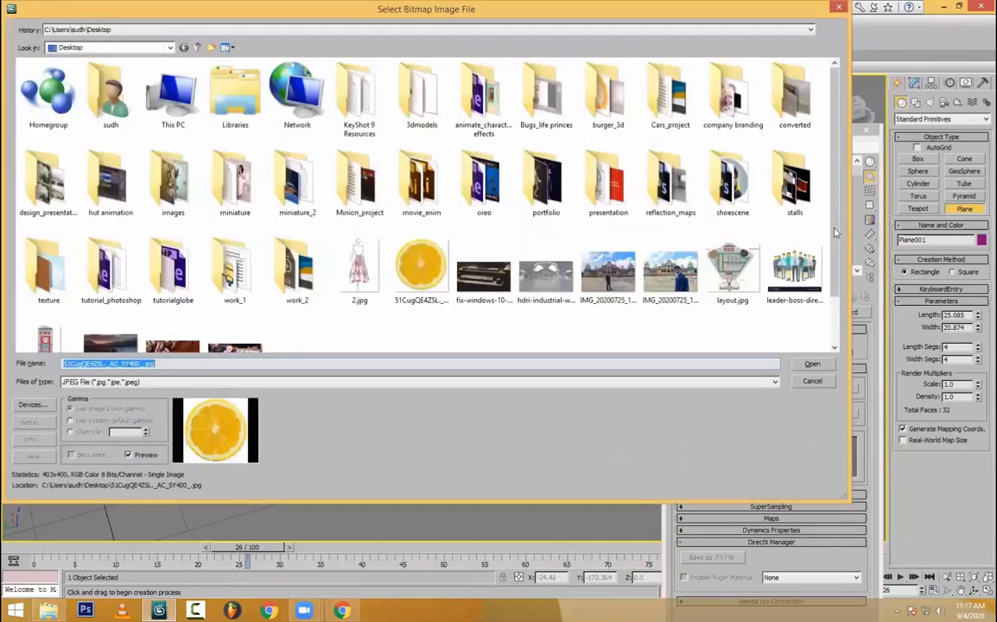
click(245, 381)
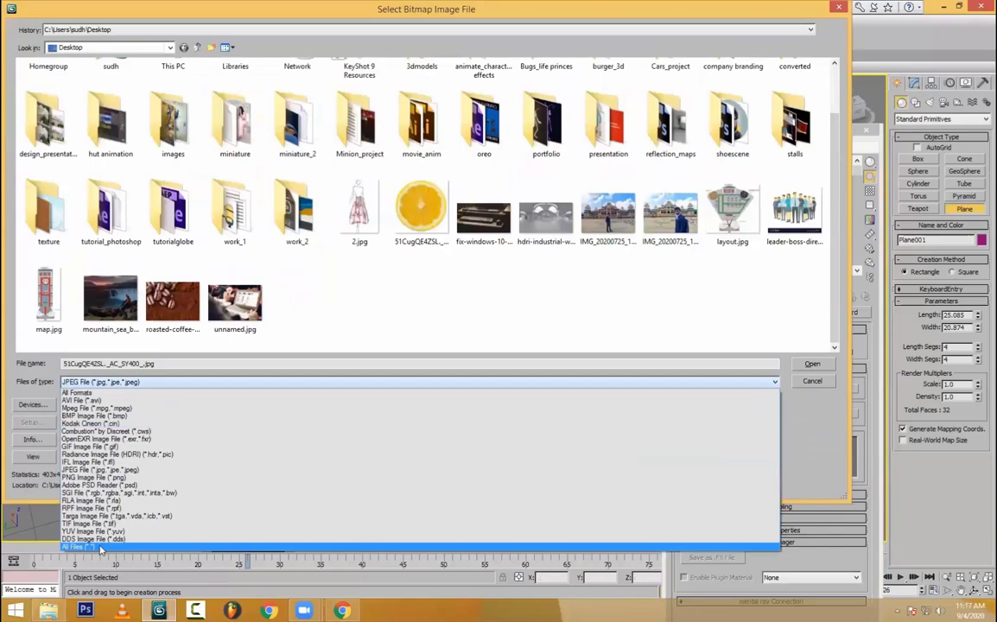
click(104, 543)
scroll(396, 317, down, 3)
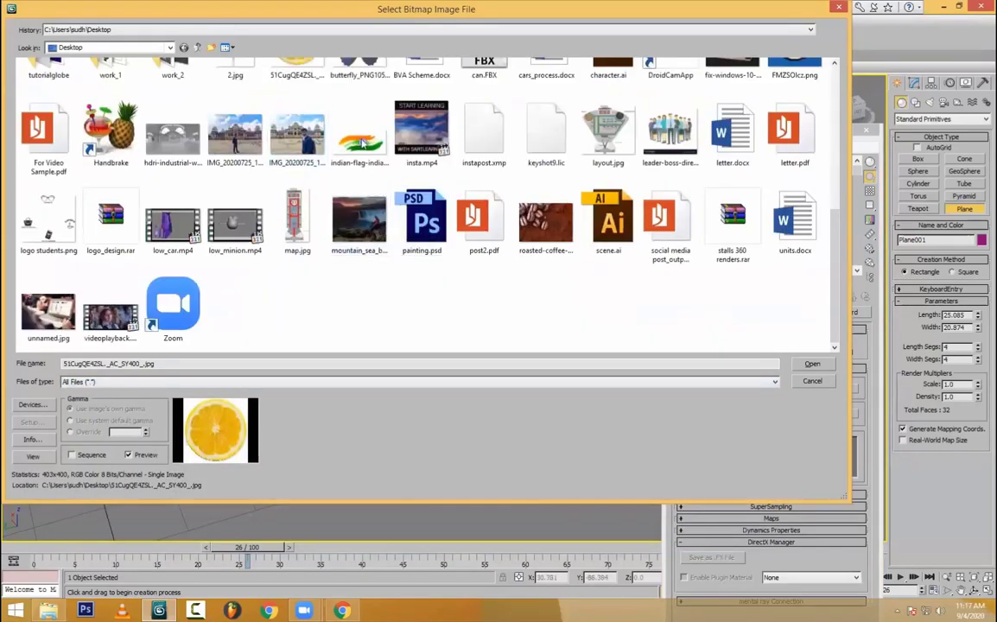
click(687, 235)
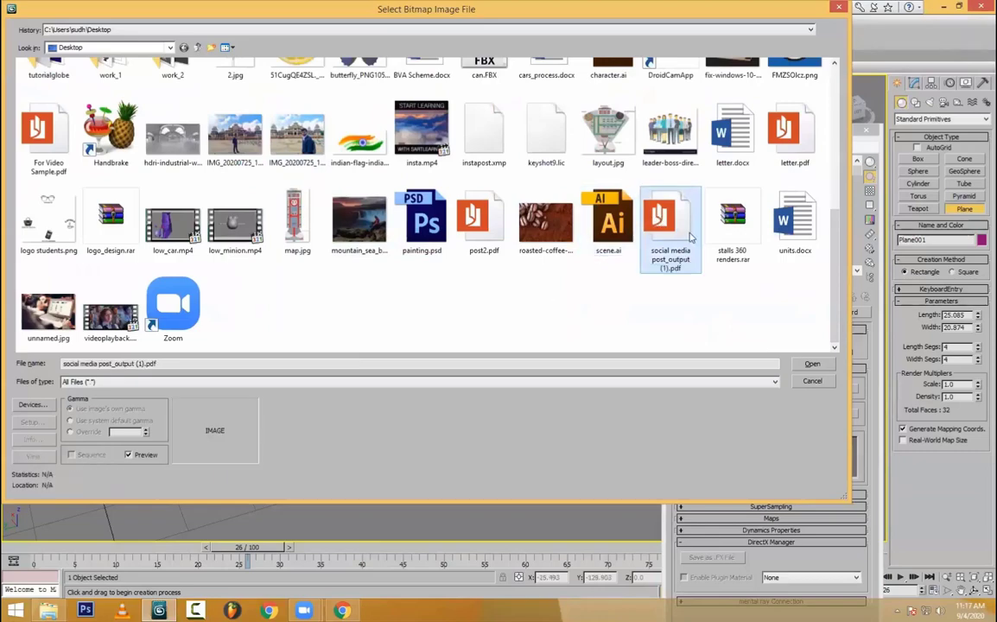
scroll(391, 246, up, 2)
click(356, 175)
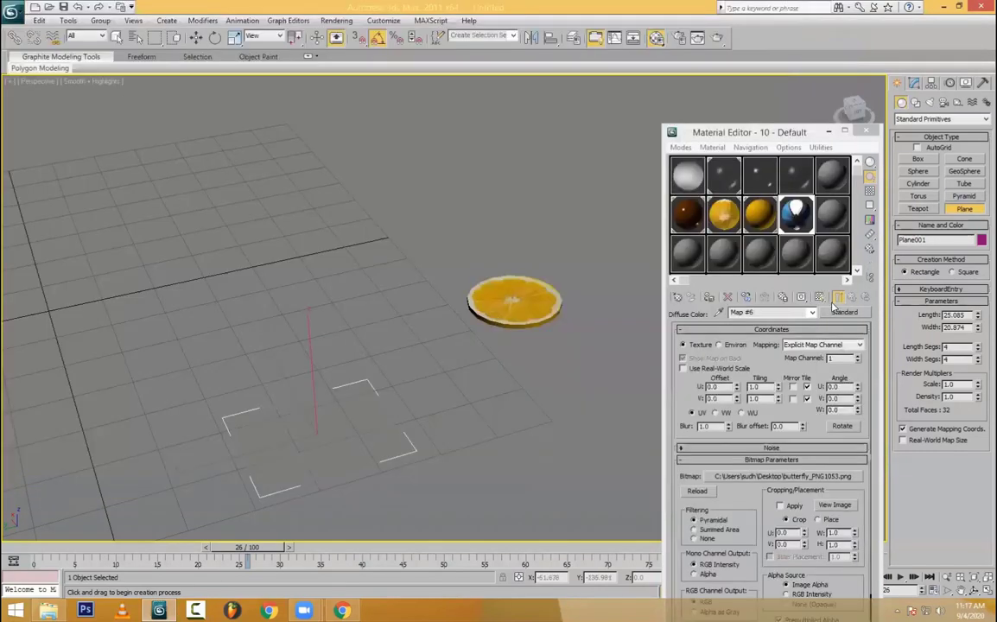
click(820, 297)
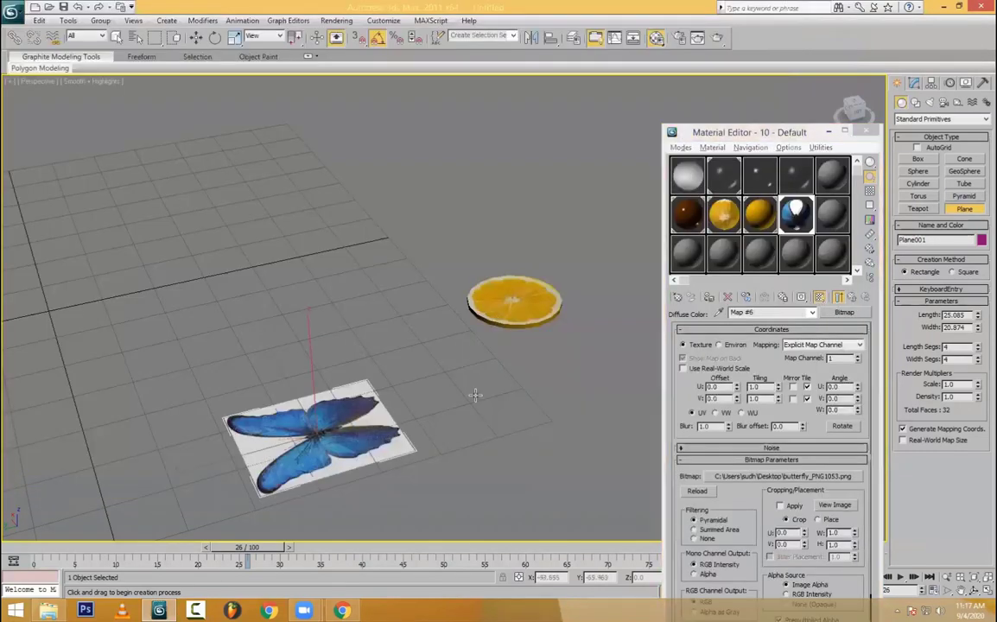
- Rotate the butterfly texture on the plane by setting the bitmap's W angle to 90
alt+middle_drag(476, 395, 465, 354)
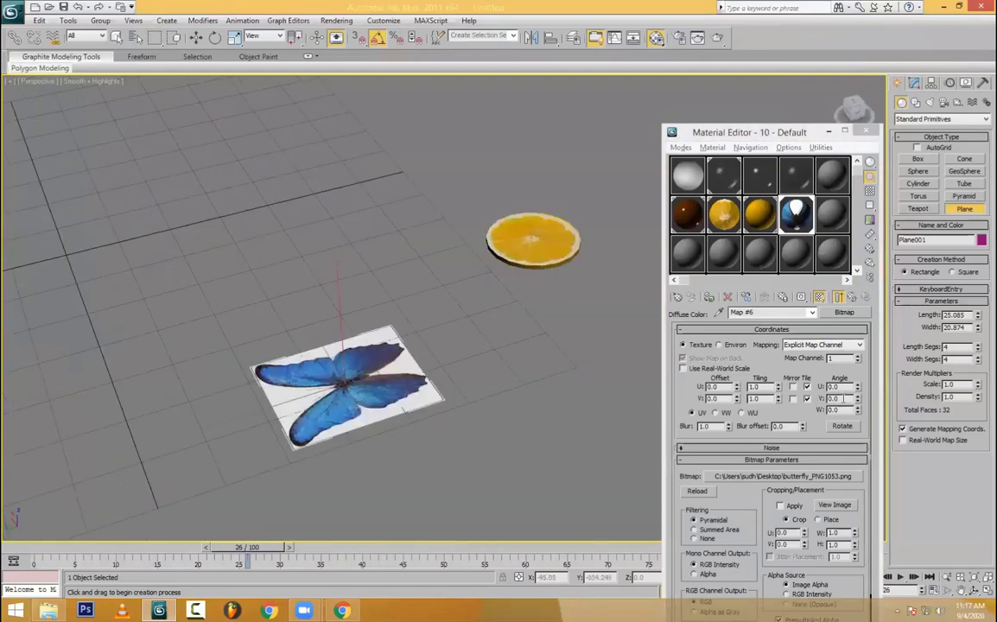
click(782, 413)
drag(782, 409, 759, 414)
text(90)
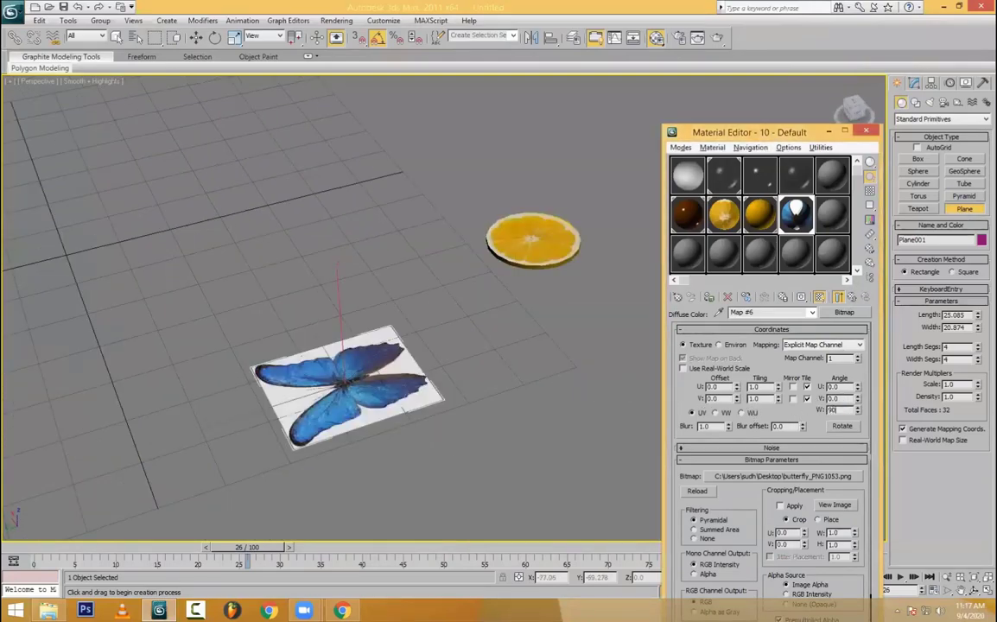
key(Return)
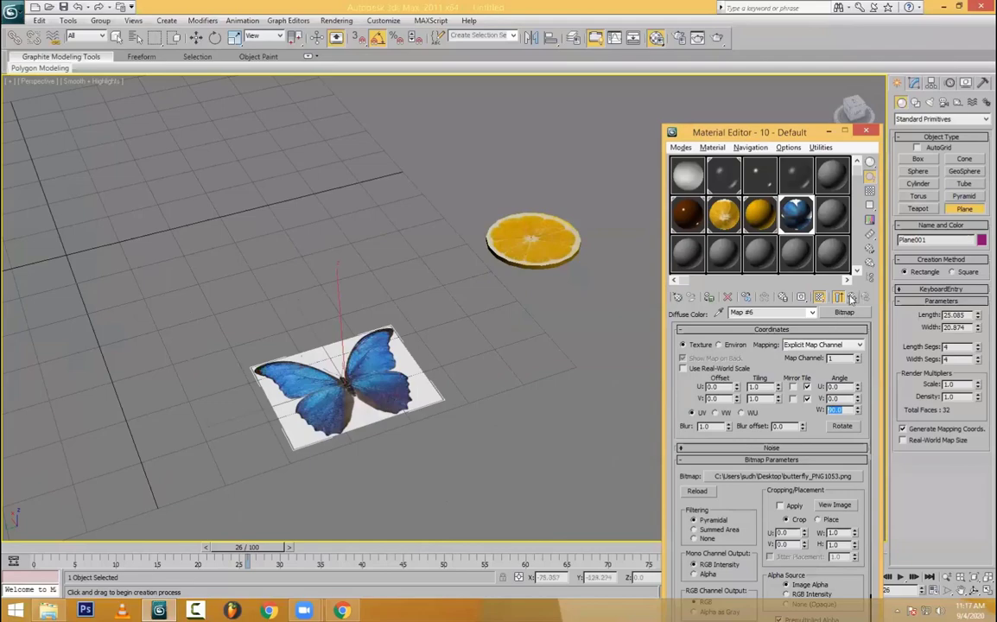
- Copy the butterfly diffuse map of material 10 - Default to its opacity slot
click(851, 297)
drag(761, 401, 853, 413)
click(753, 415)
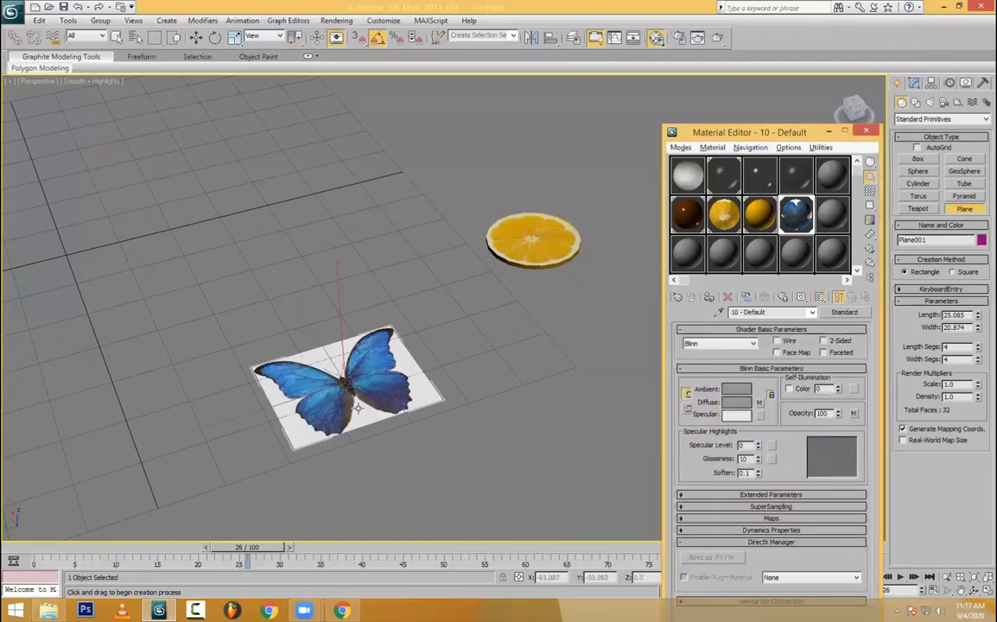
- Set the opacity bitmap's mono channel output to Alpha and show the full material in the viewport
click(782, 518)
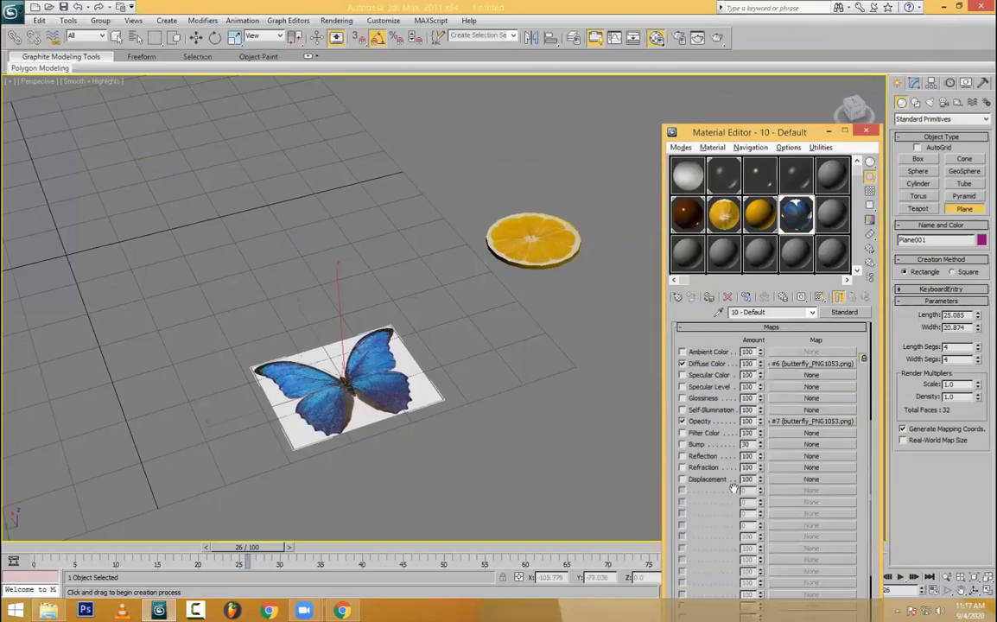
click(808, 421)
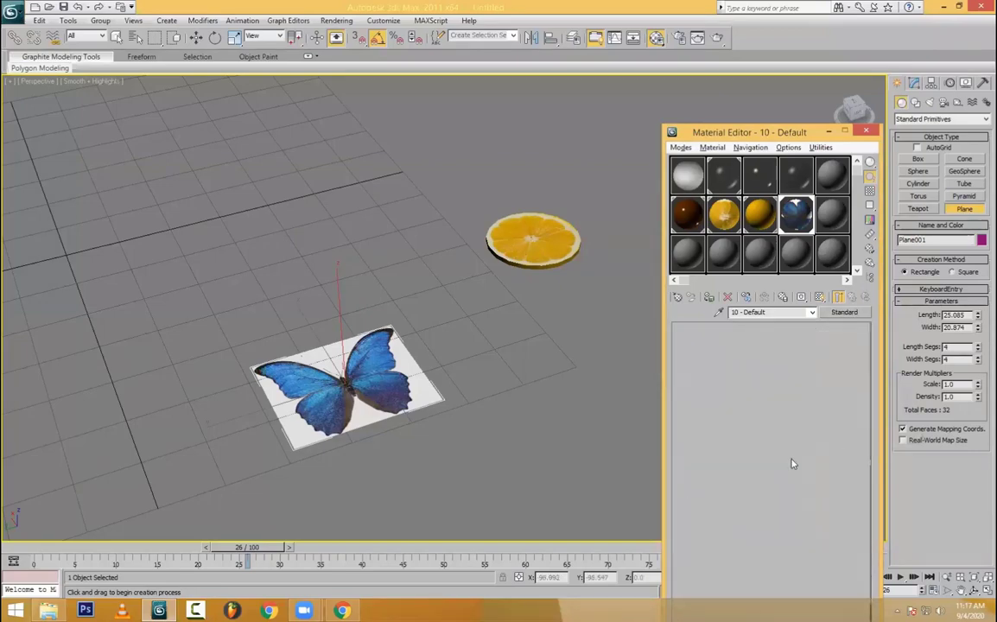
scroll(754, 501, down, 1)
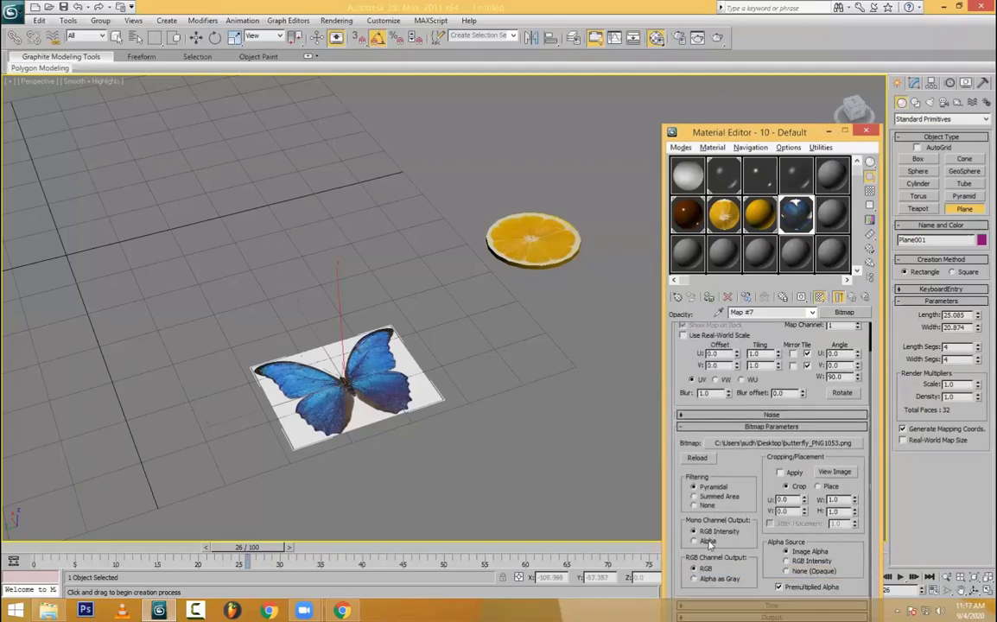
click(707, 541)
click(850, 297)
click(819, 297)
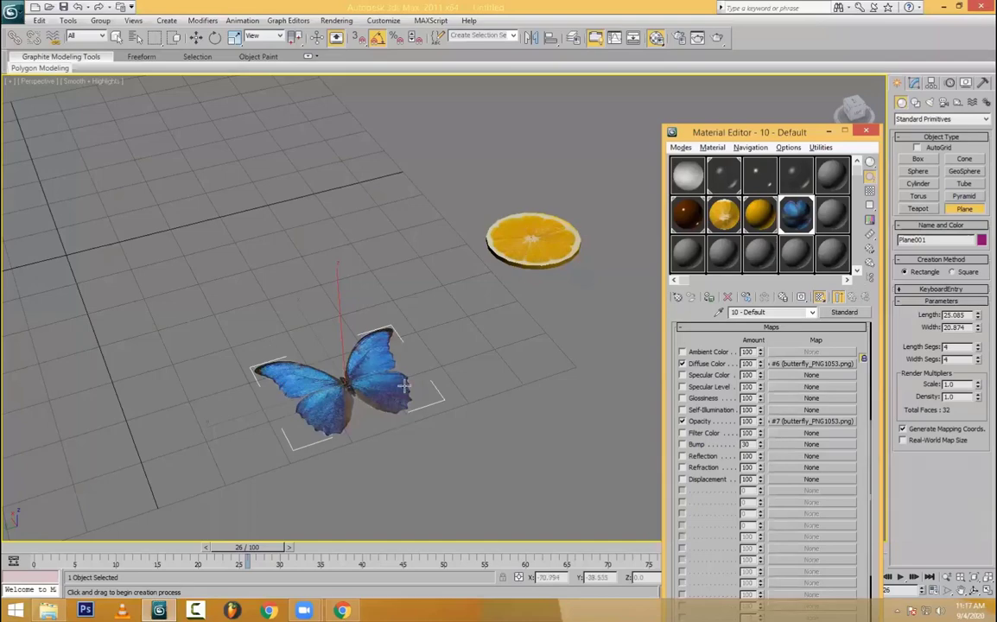
- Display edged faces and set the butterfly plane to 2 length segments and 1 width segment
alt+middle_drag(373, 393, 406, 367)
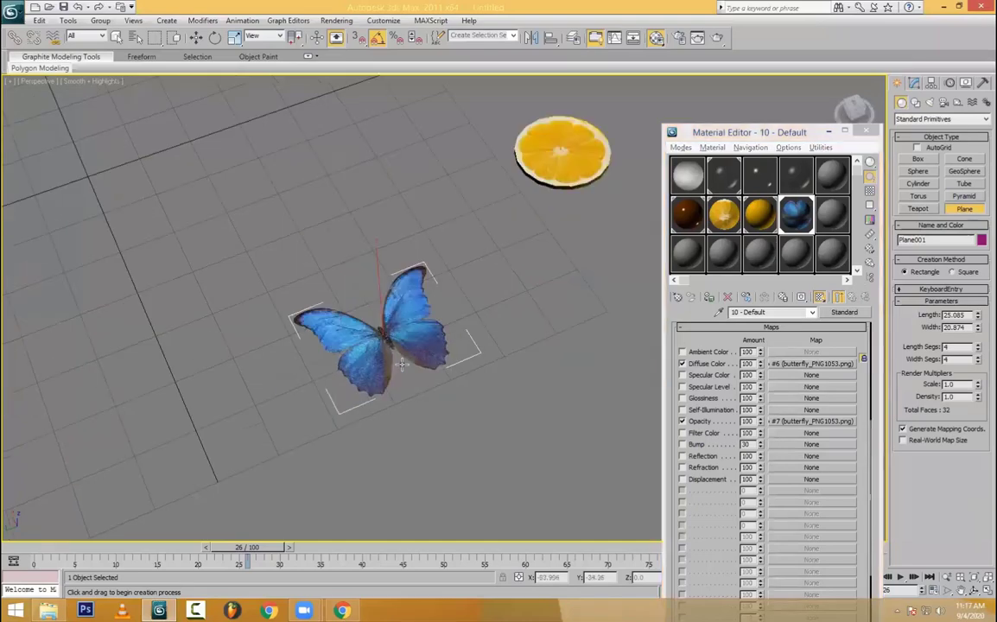
key(F4)
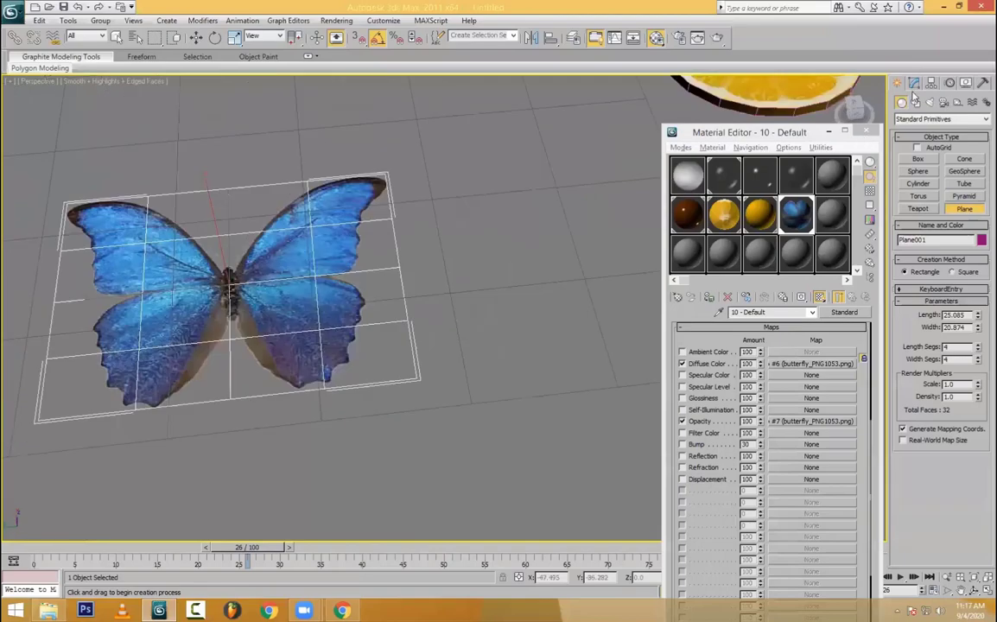
click(914, 83)
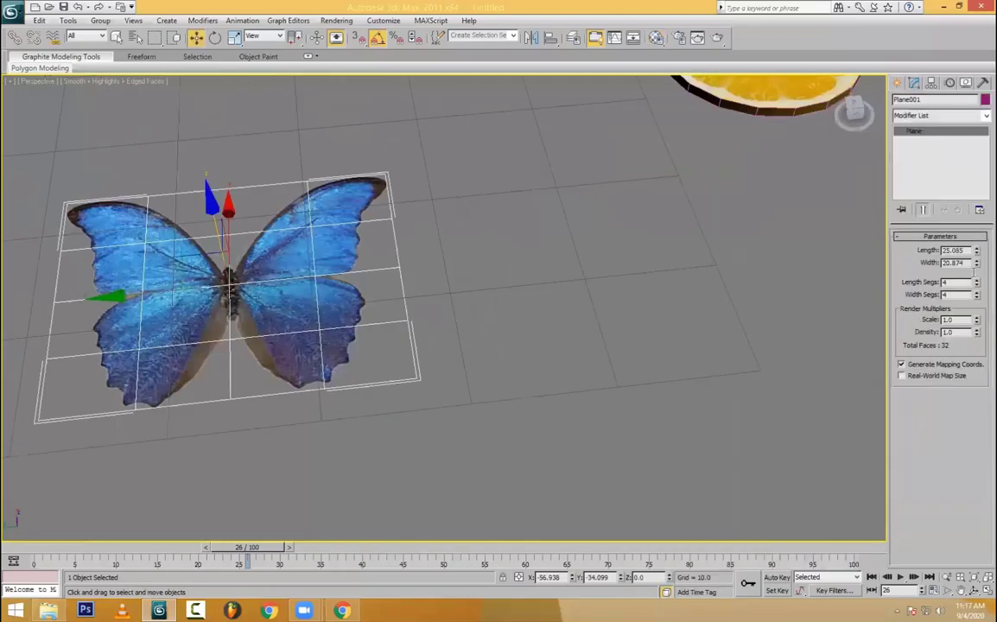
right_click(977, 285)
click(977, 298)
click(977, 298)
click(977, 297)
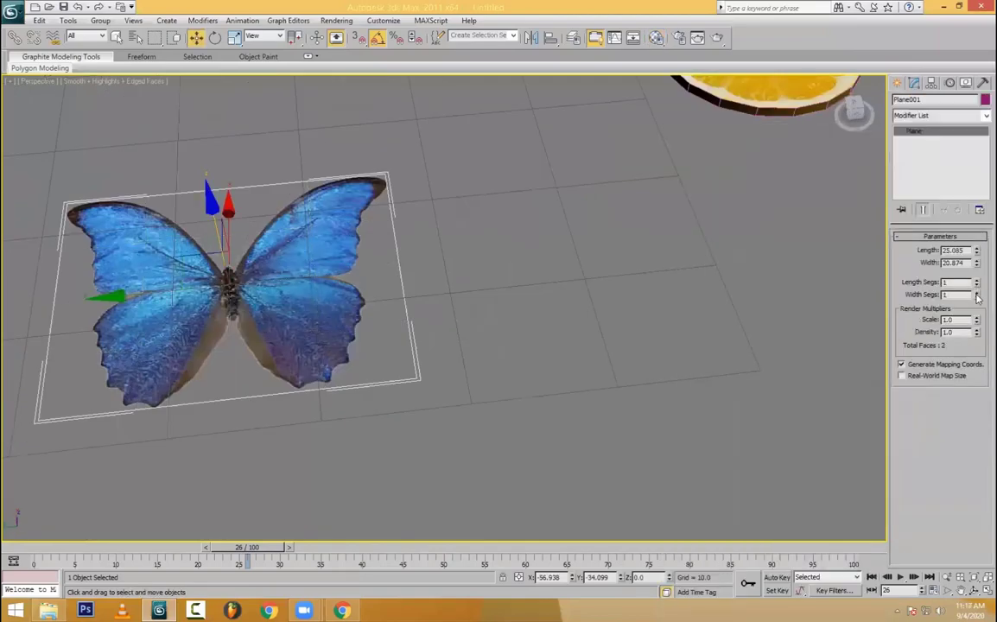
click(977, 283)
scroll(449, 362, down, 5)
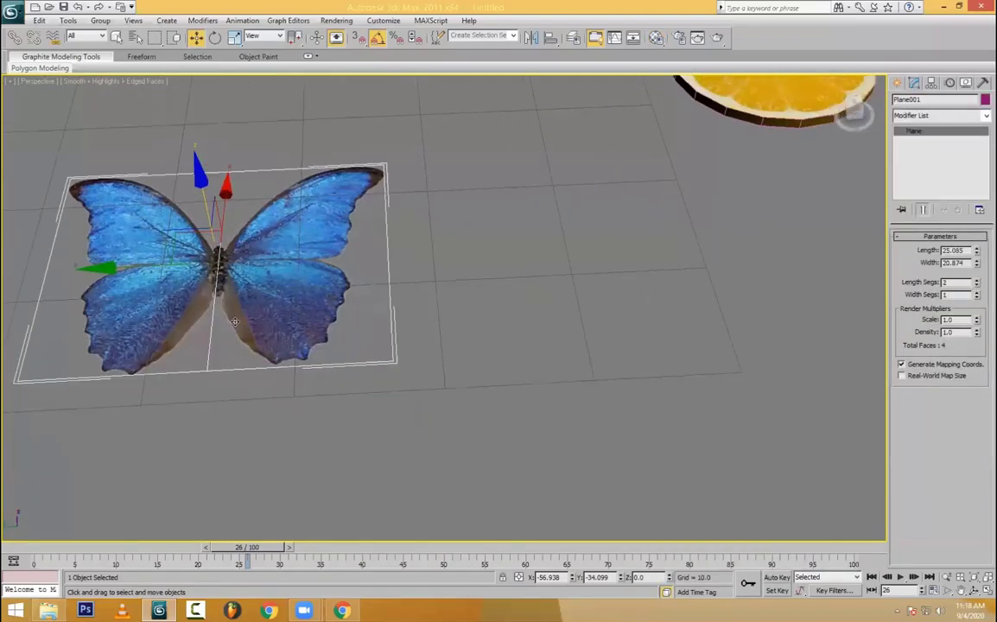
- Convert the butterfly plane to Editable Poly and return the animation to frame 0
alt+middle_drag(413, 346, 417, 381)
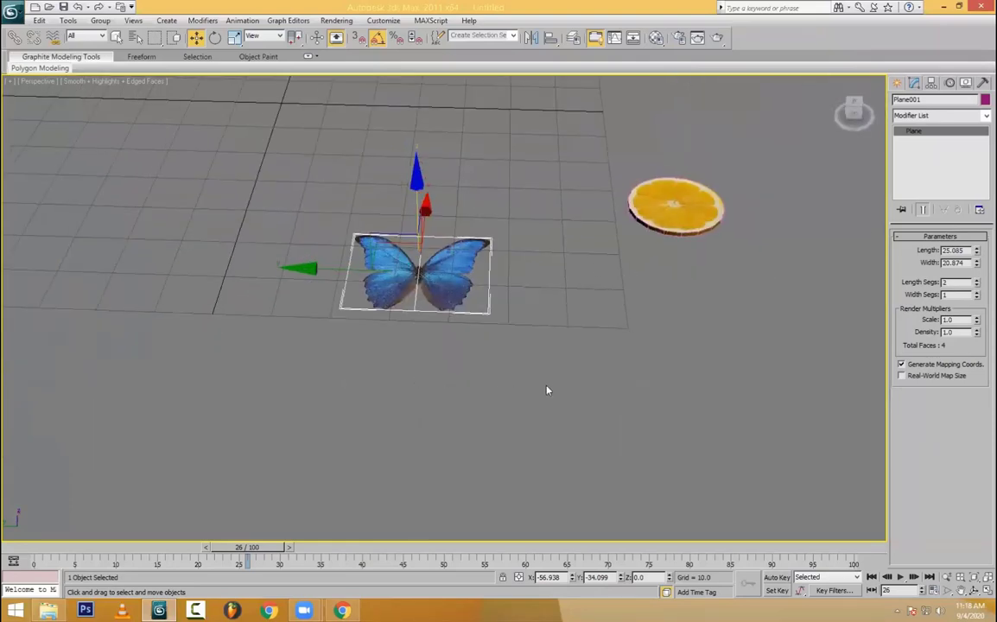
alt+middle_drag(179, 540, 177, 534)
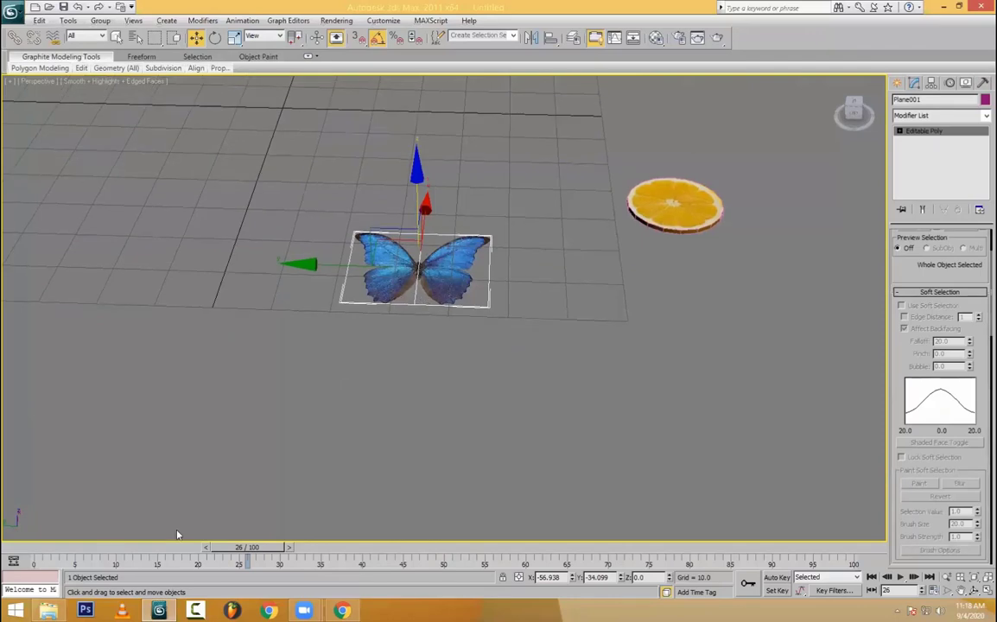
key(Home)
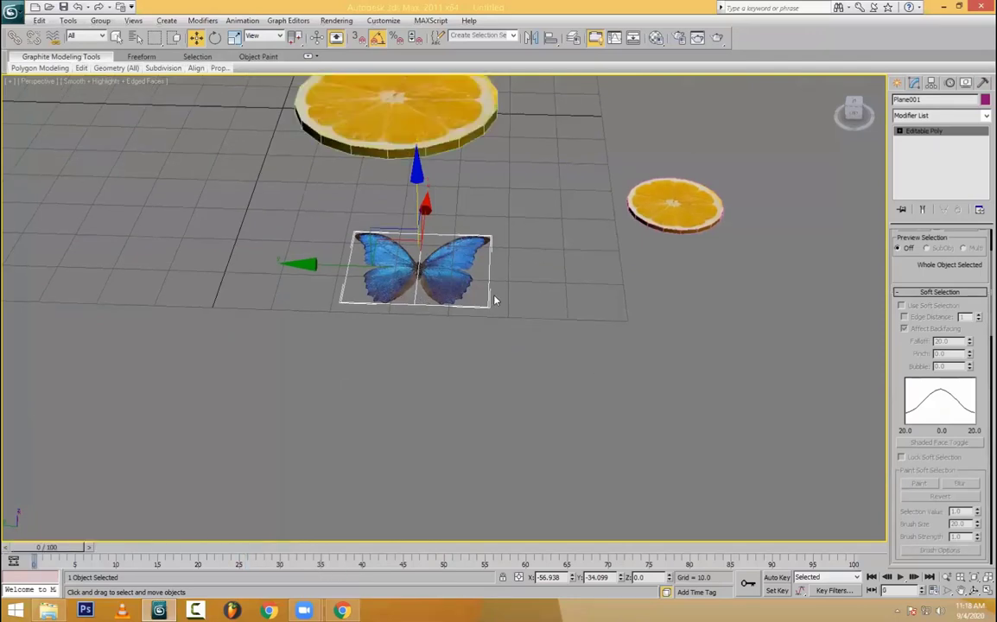
- Select the two outer corner vertices of the plane beside the butterfly's right wing
scroll(453, 266, up, 4)
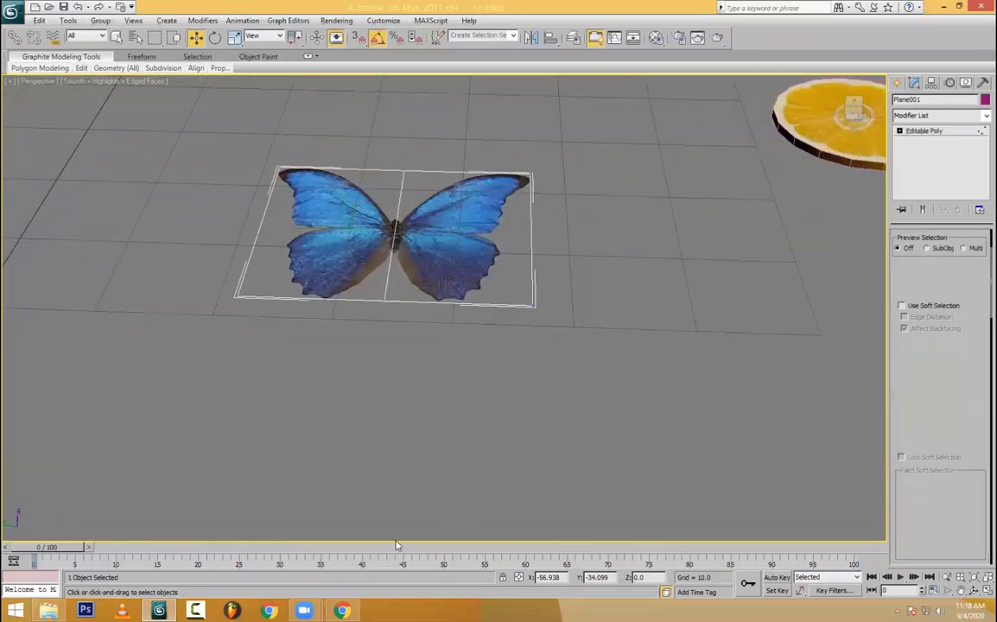
key(1)
drag(515, 114, 571, 333)
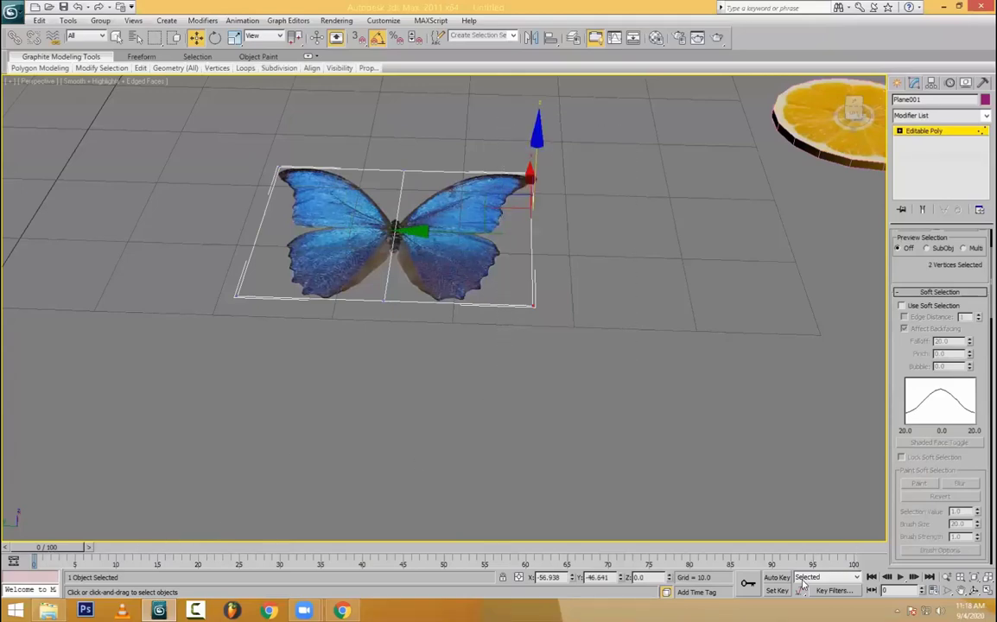
- Enable Auto Key and, at frame 10, raise the selected right wing vertices to about Z 7.4
key(n)
drag(58, 546, 142, 560)
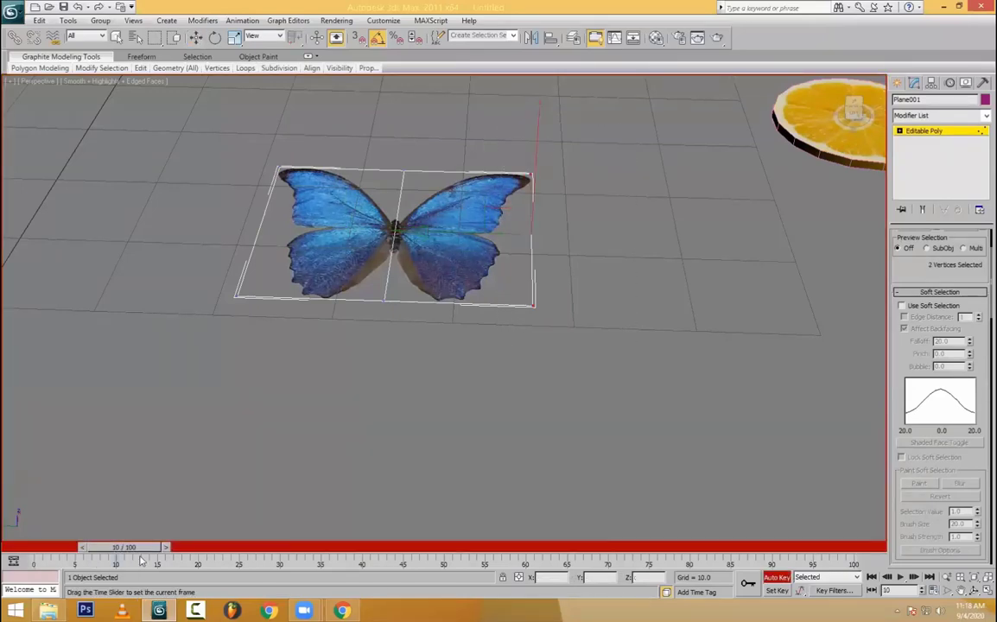
key(w)
alt+middle_drag(596, 221, 513, 181)
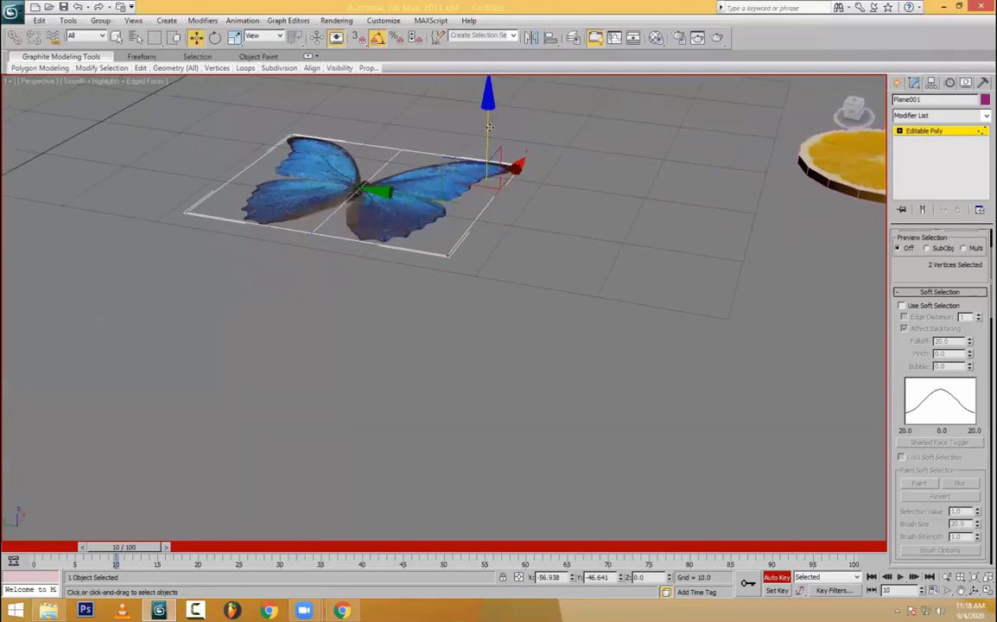
drag(489, 119, 474, 67)
- Select the two outer corner vertices beside the left wing and raise them to about Z 6.9 at frame 10
alt+middle_drag(325, 192, 265, 149)
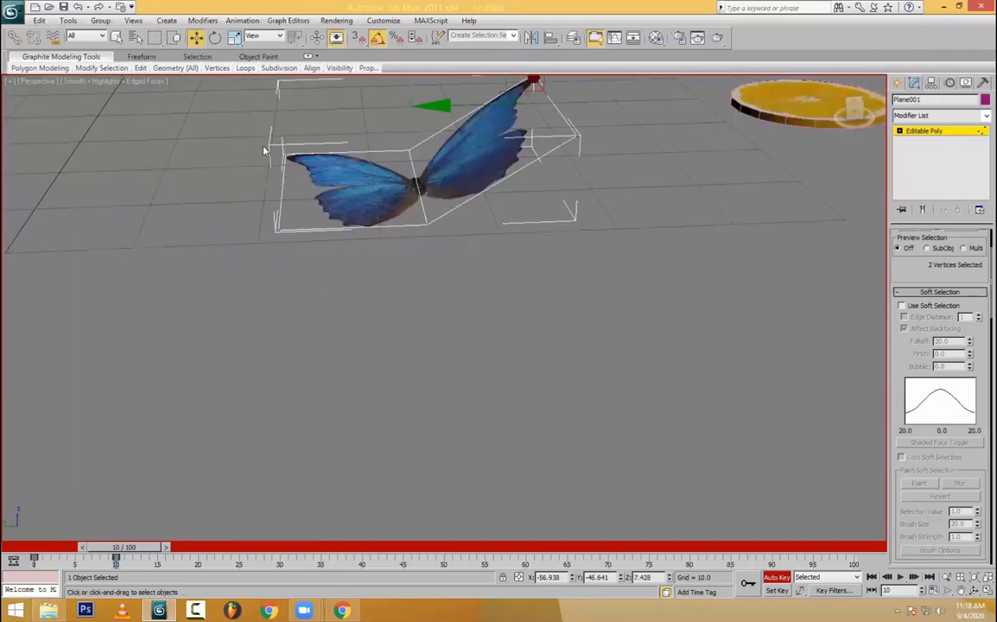
drag(265, 149, 330, 274)
drag(280, 36, 281, 37)
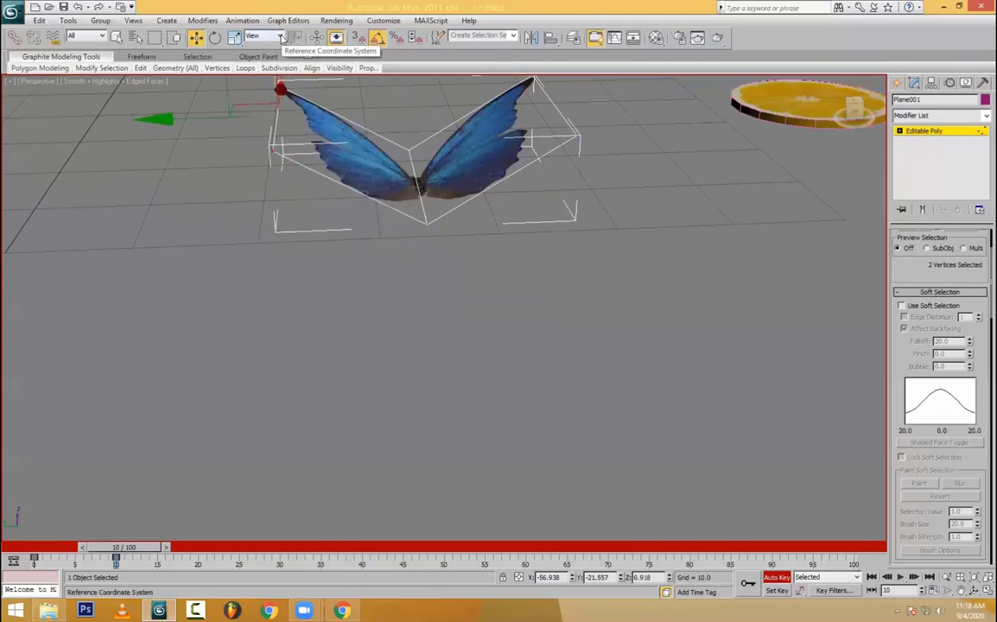
- At frame 0, select all four outer wing vertices and lower them to about Z -7.3
drag(130, 554, 69, 551)
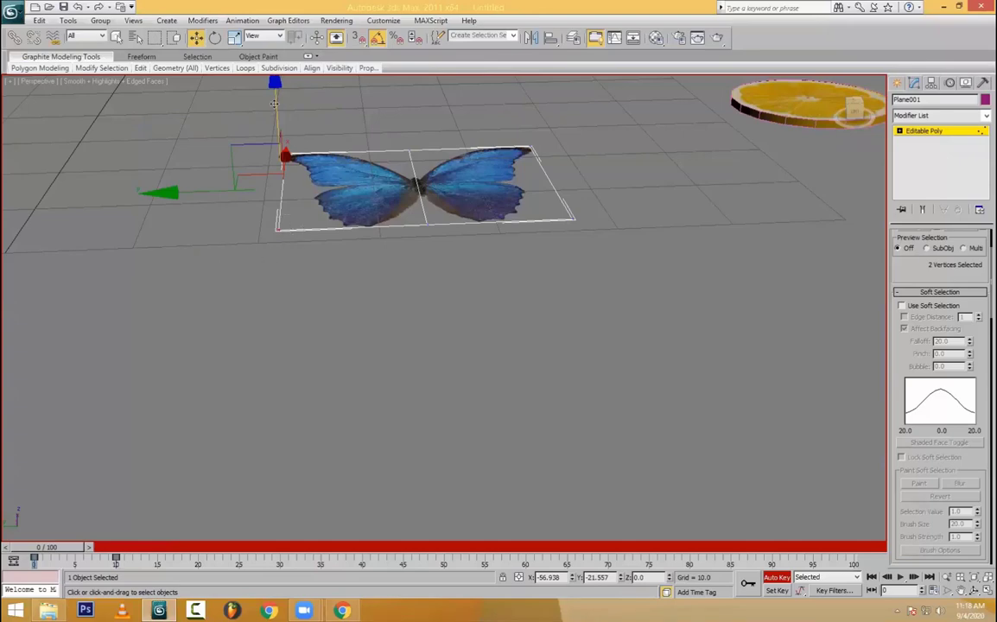
ctrl+drag(519, 128, 590, 237)
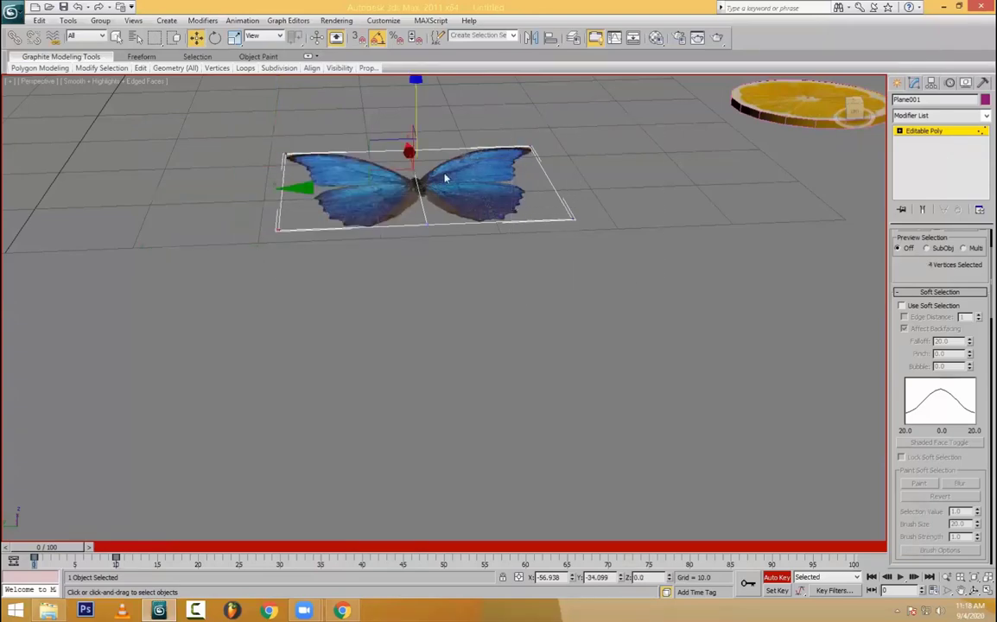
drag(415, 105, 415, 182)
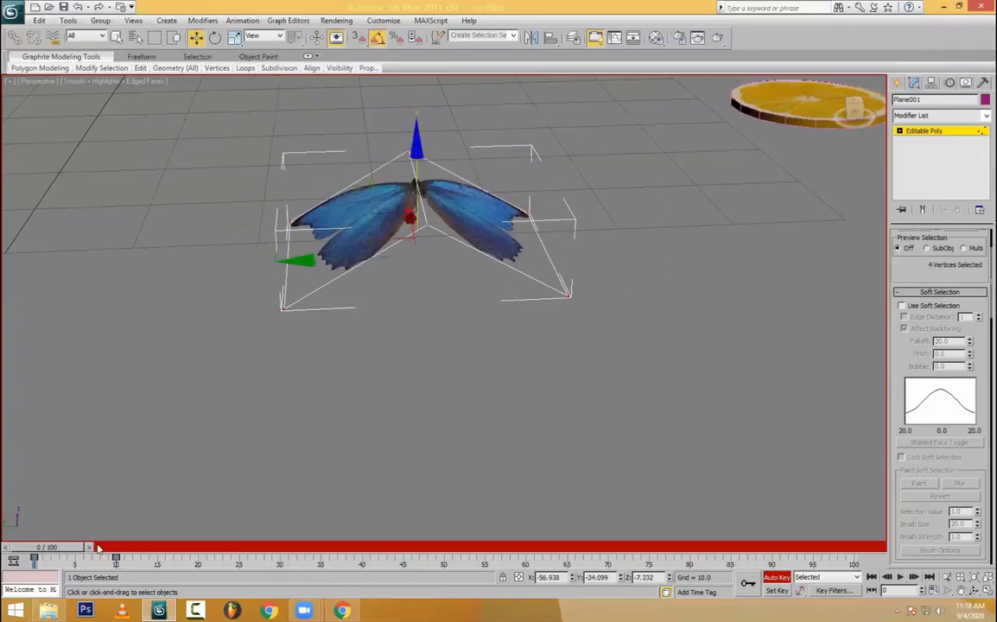
- Turn off Auto Key and scrub the timeline from frame 0 to 15 to preview the wing flap
drag(49, 553, 174, 554)
key(w)
key(n)
scroll(643, 311, down, 5)
alt+middle_drag(587, 314, 14, 557)
drag(53, 549, 178, 554)
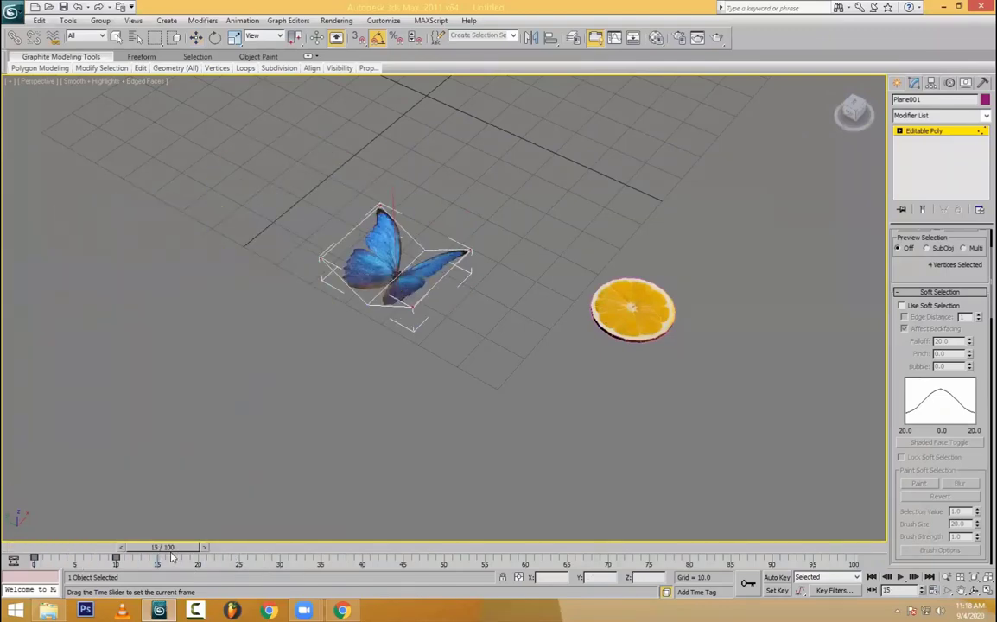
key(w)
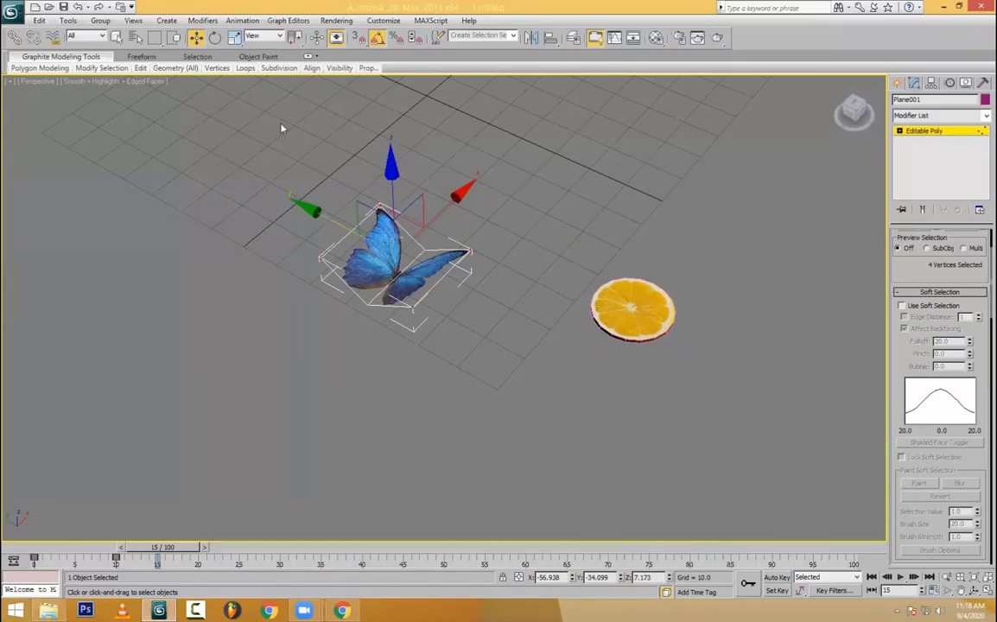
- Open the Curve Editor and select the Vertex 1, 2, 5 and 6 tracks under the butterfly plane's Master Point Controller
click(306, 24)
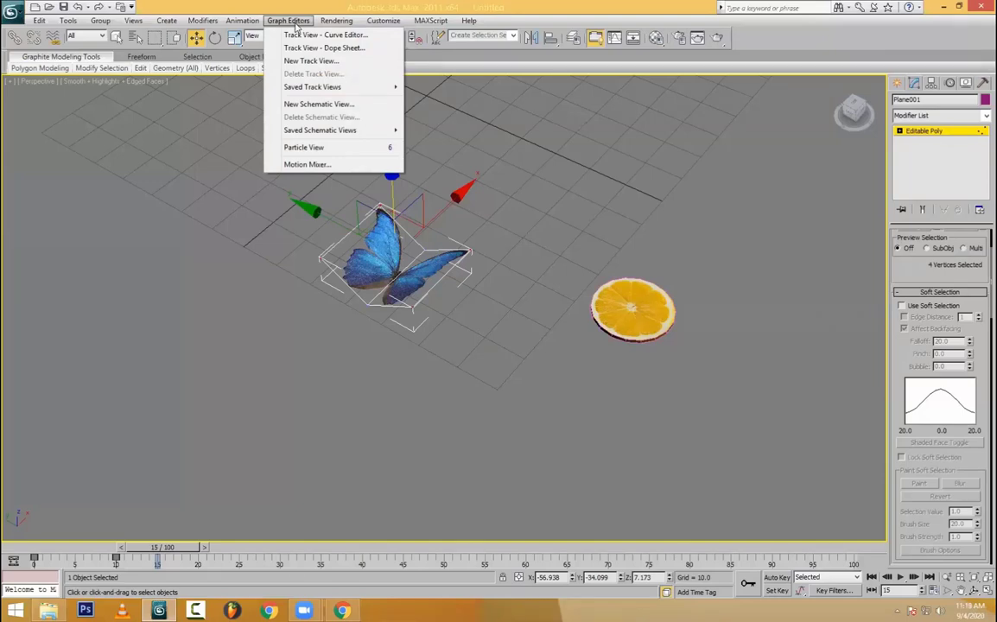
click(324, 34)
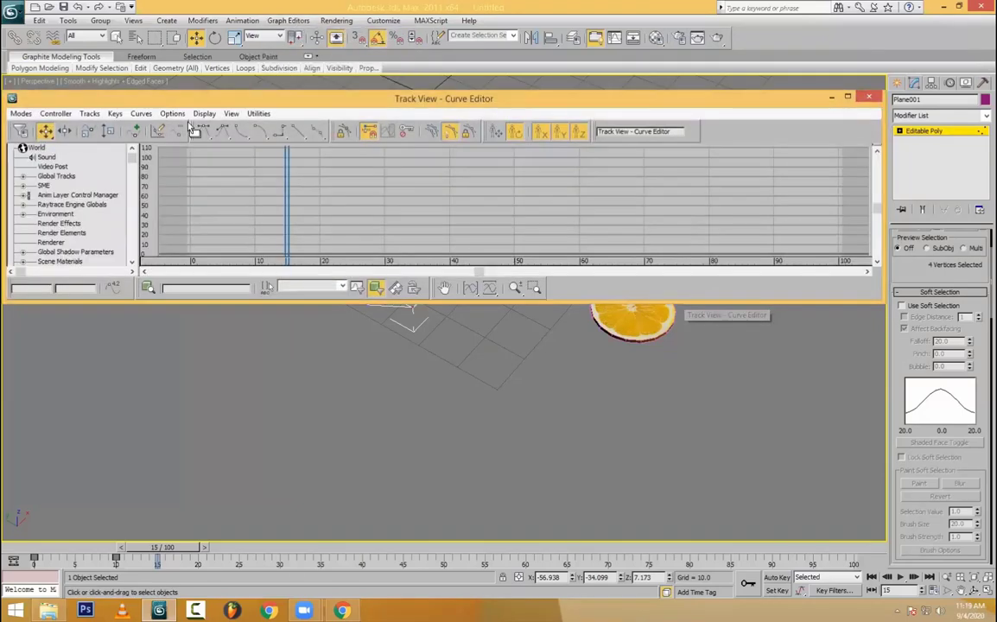
drag(204, 97, 404, 87)
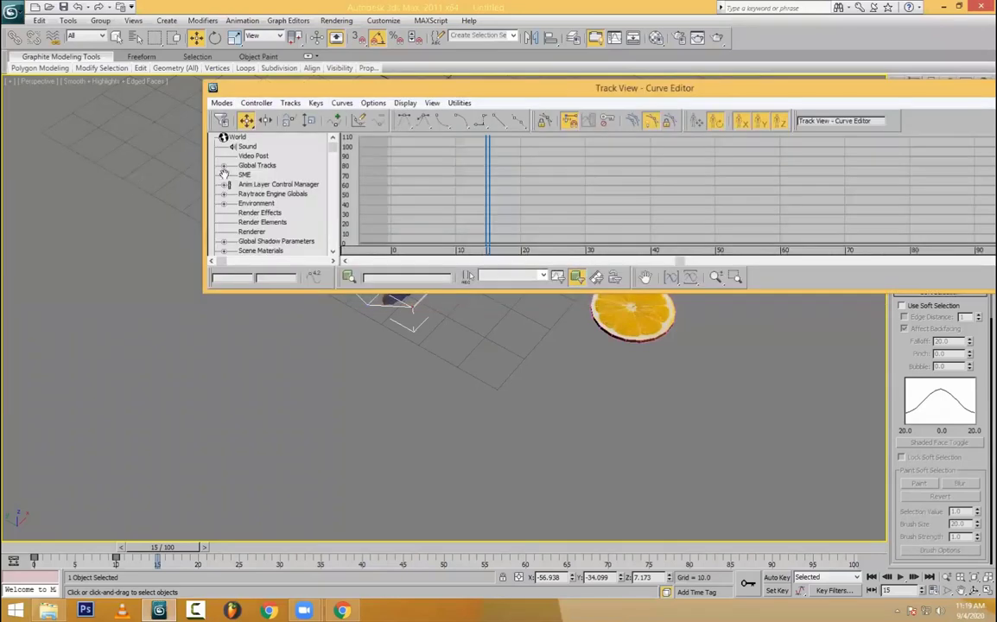
scroll(322, 190, down, 6)
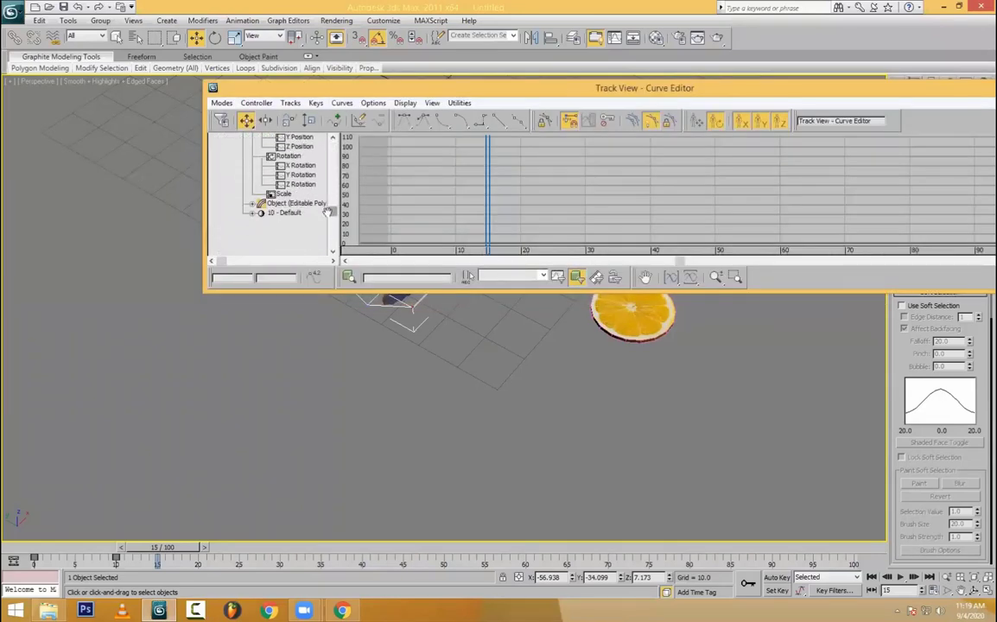
click(252, 204)
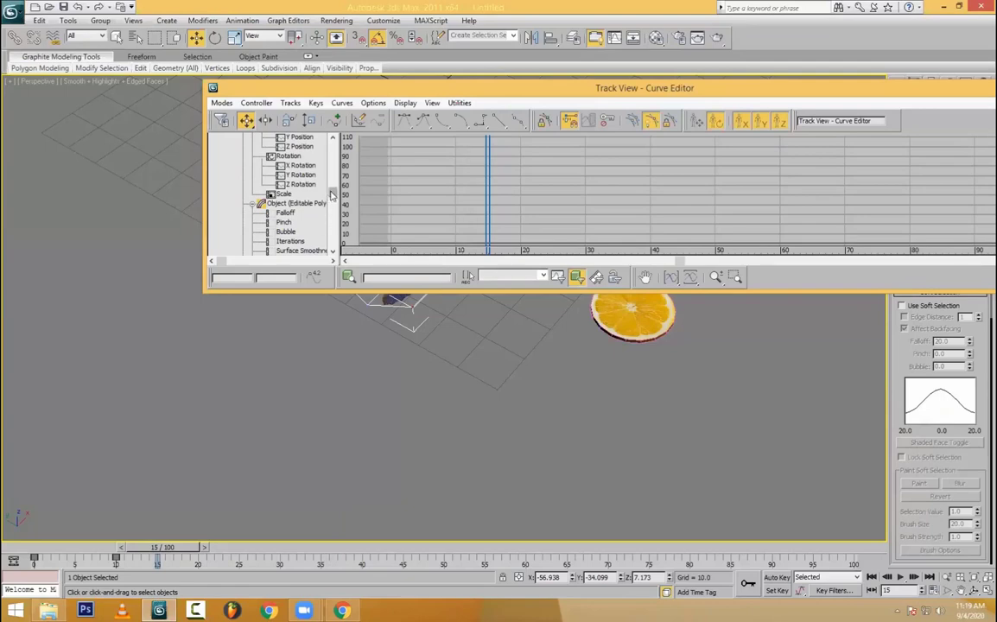
drag(332, 196, 340, 227)
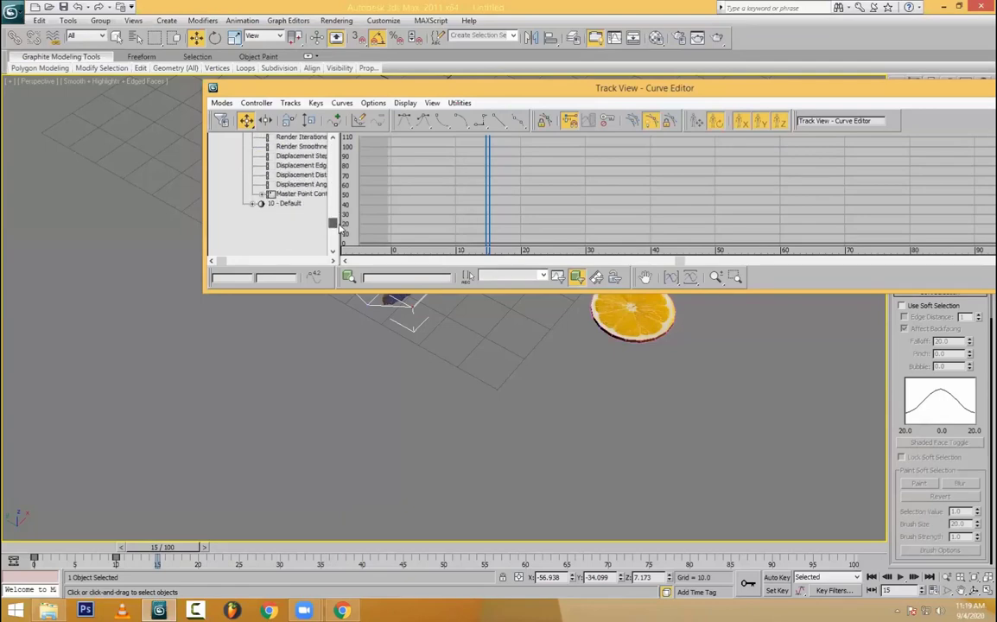
click(262, 194)
click(296, 209)
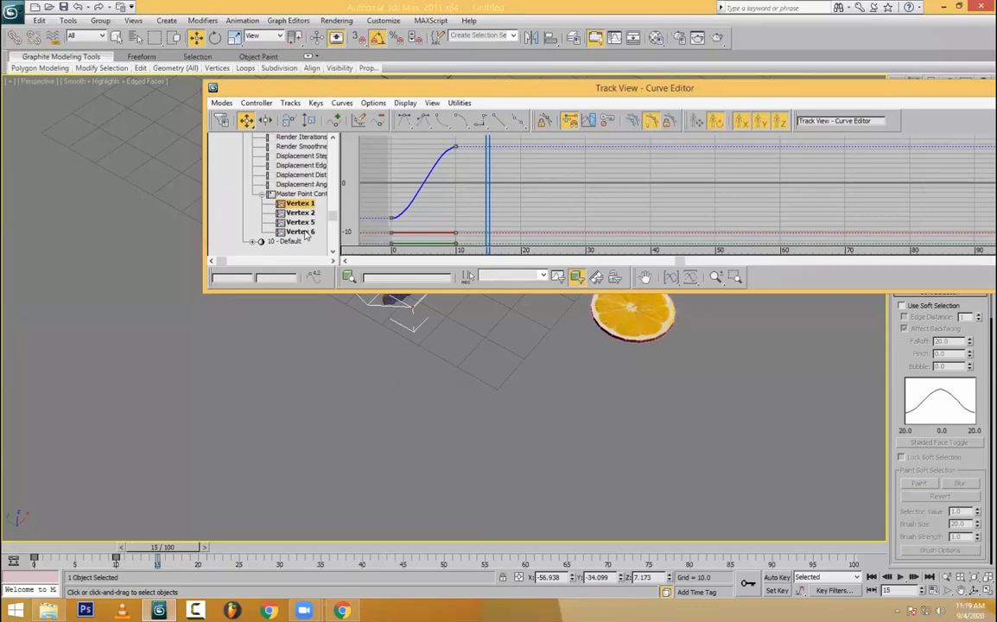
shift+click(301, 232)
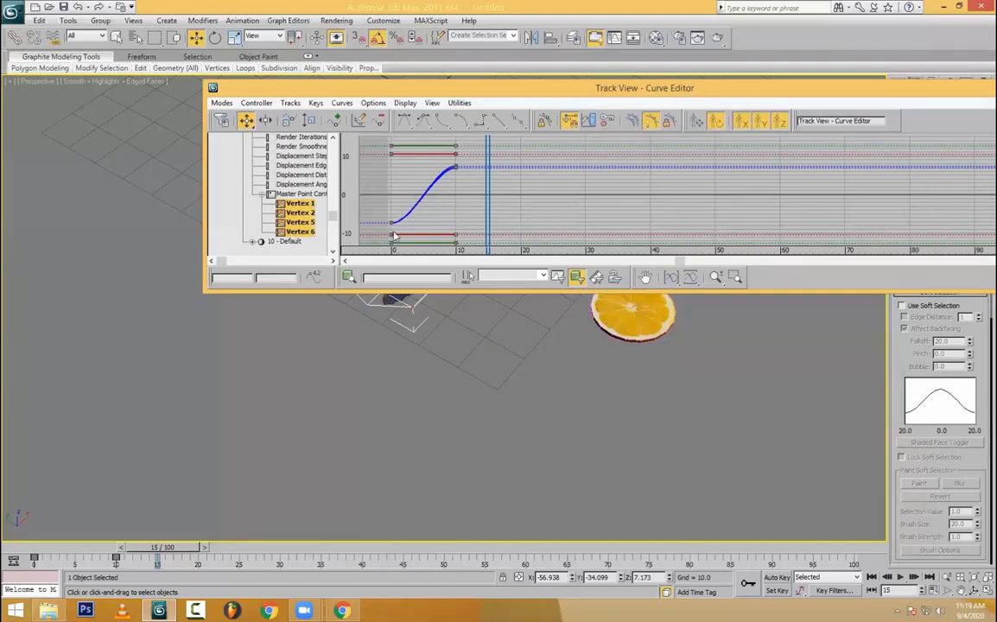
- Set the vertex tracks' outgoing out-of-range type to Loop, close the Curve Editor and deselect the vertices
click(588, 121)
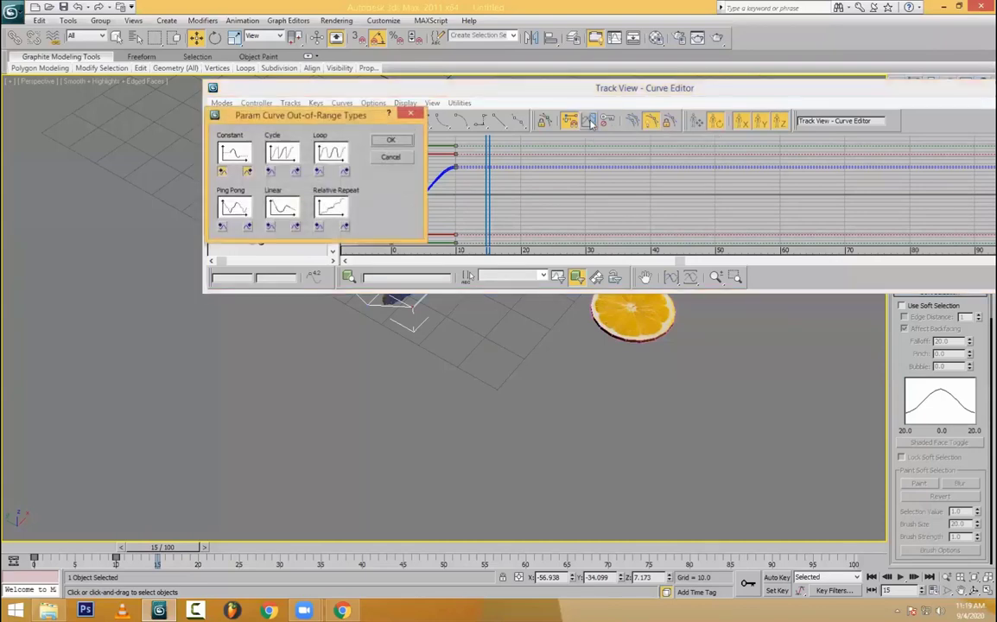
click(345, 172)
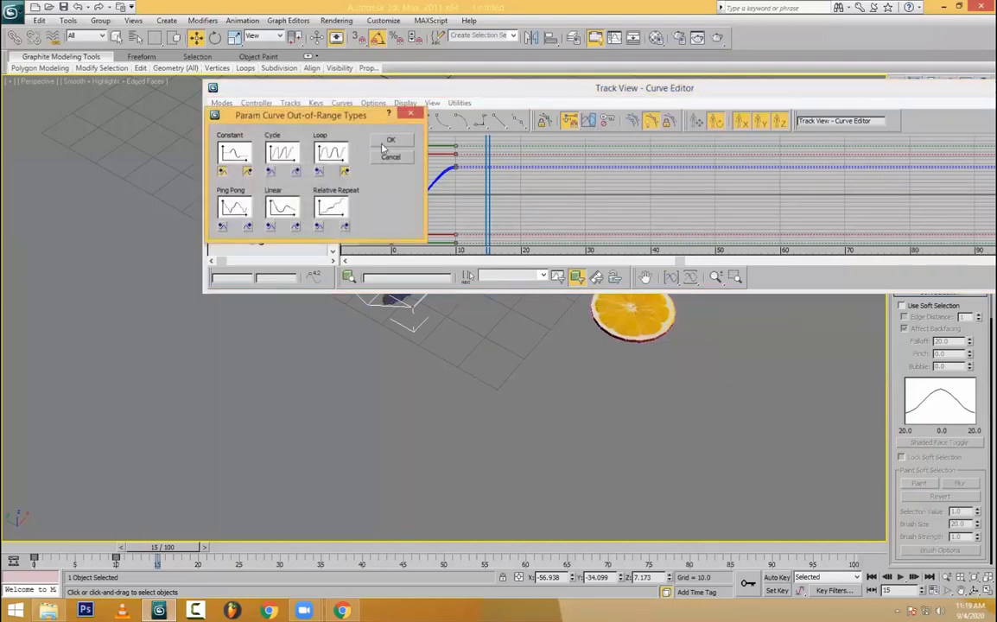
drag(306, 116, 639, 279)
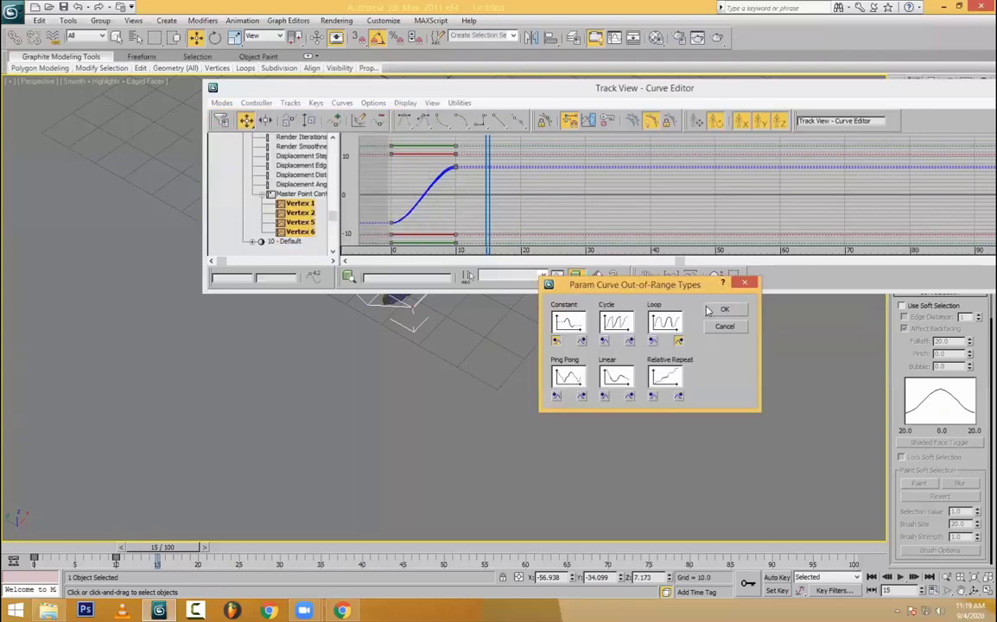
click(725, 304)
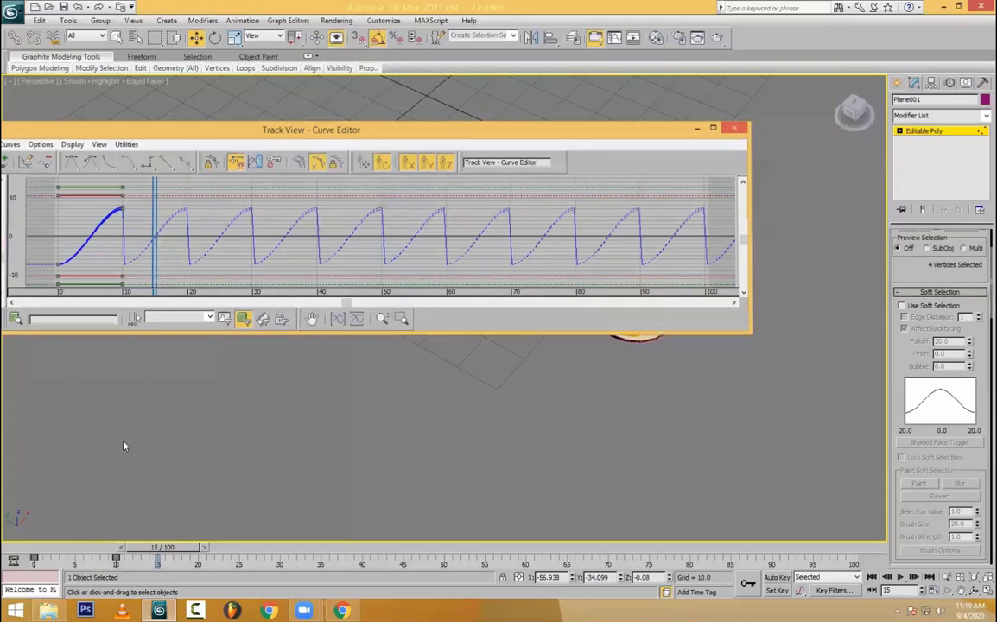
click(123, 445)
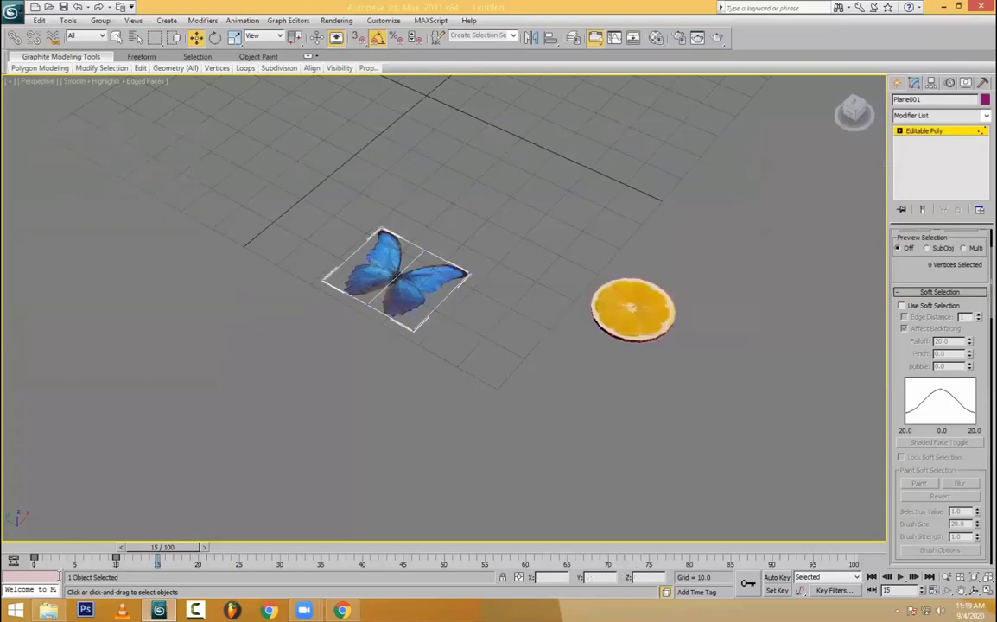
- Exit vertex editing on the butterfly plane and copy its frame 0 key to frame 20
drag(156, 548, 215, 558)
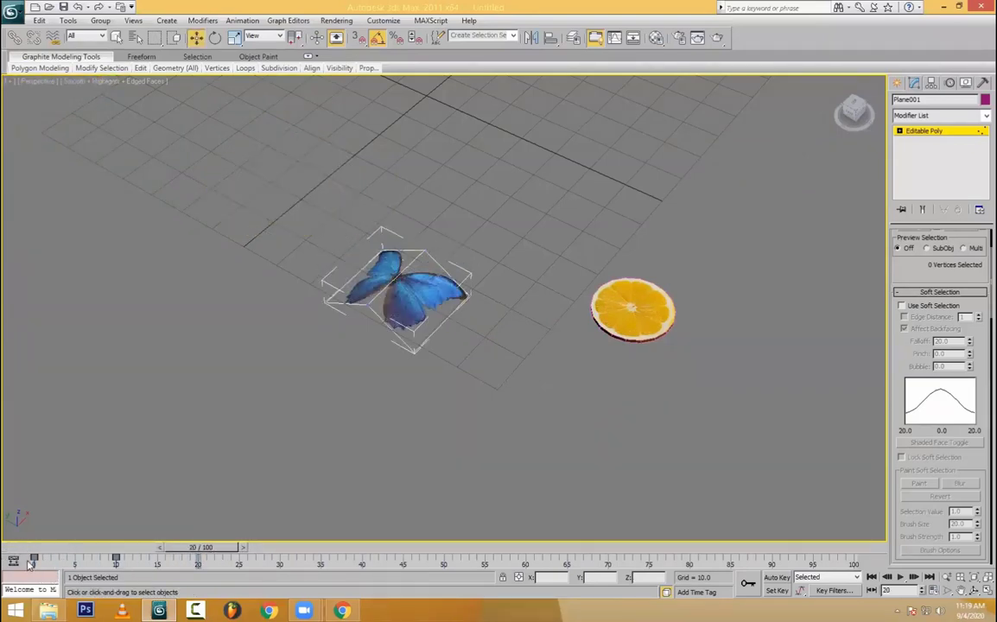
click(938, 131)
shift+drag(33, 560, 4, 590)
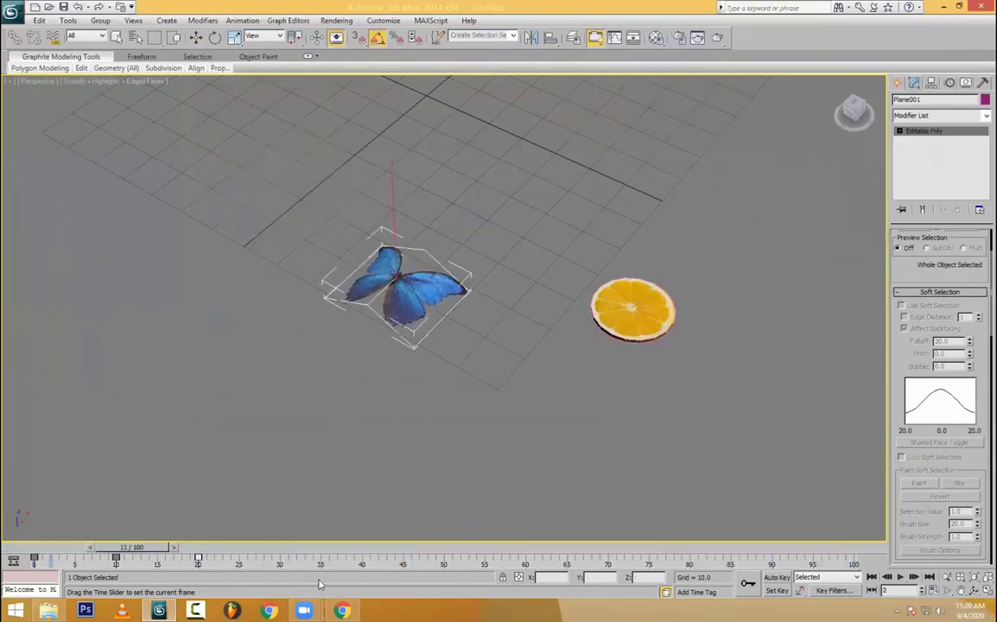
key(w)
- Select the Blizzard emitter and pick the butterfly plane as its instanced geometry
scroll(444, 308, down, 5)
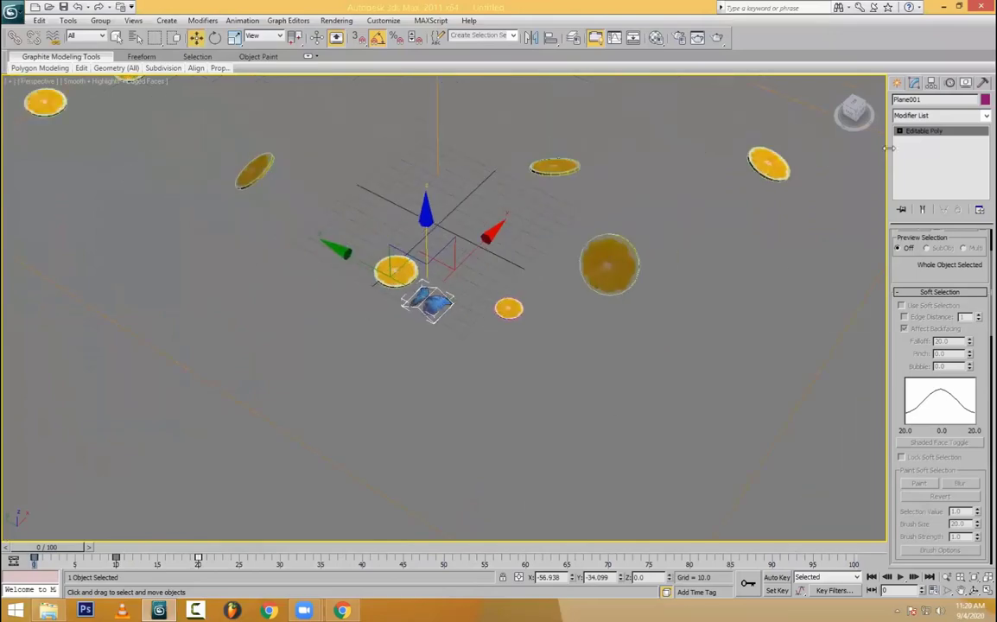
click(899, 82)
middle_drag(544, 152, 525, 279)
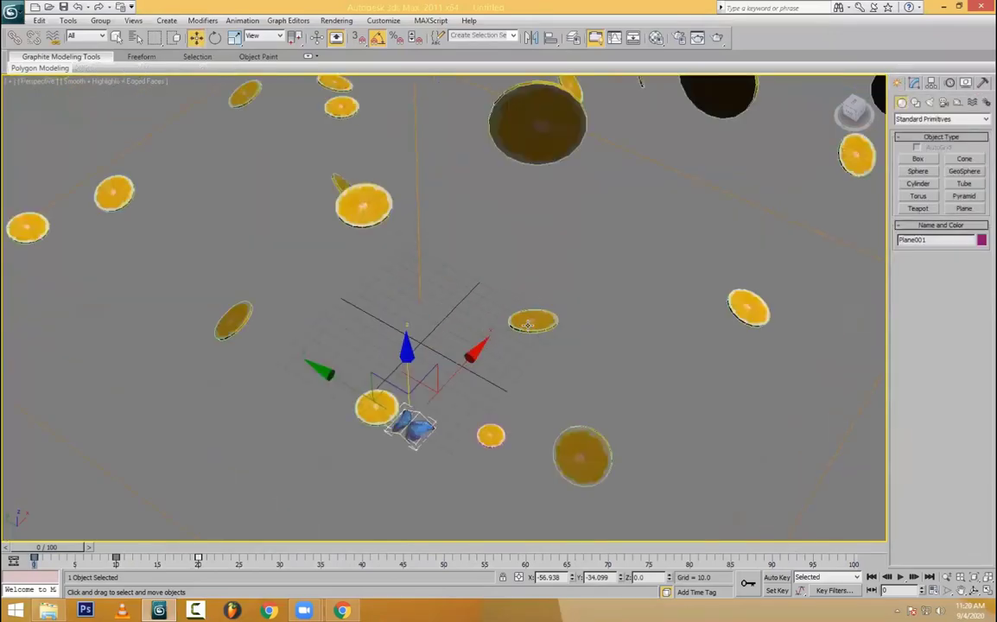
click(593, 346)
click(913, 83)
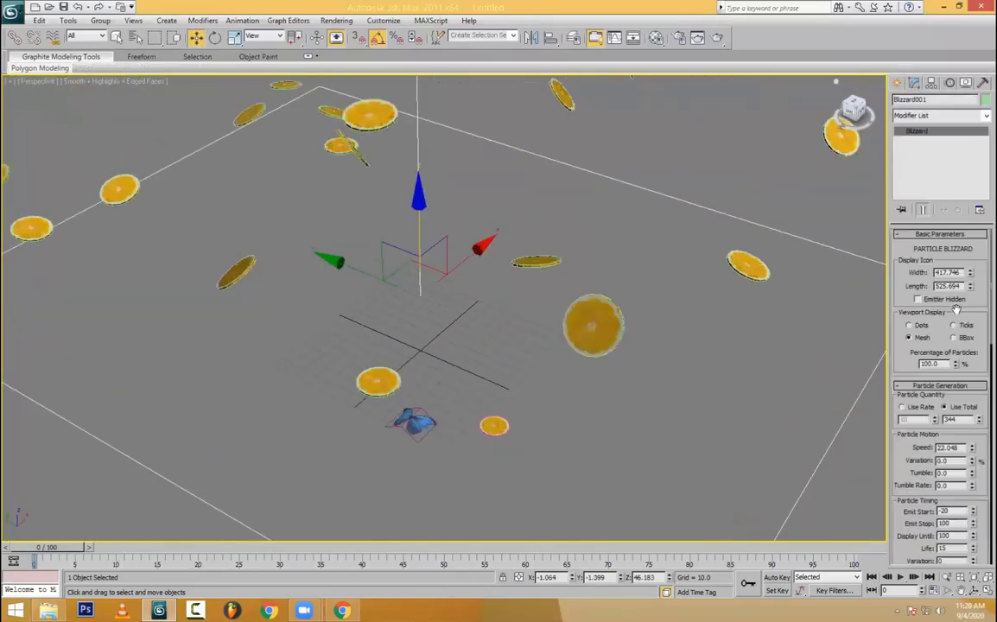
drag(912, 461, 975, 153)
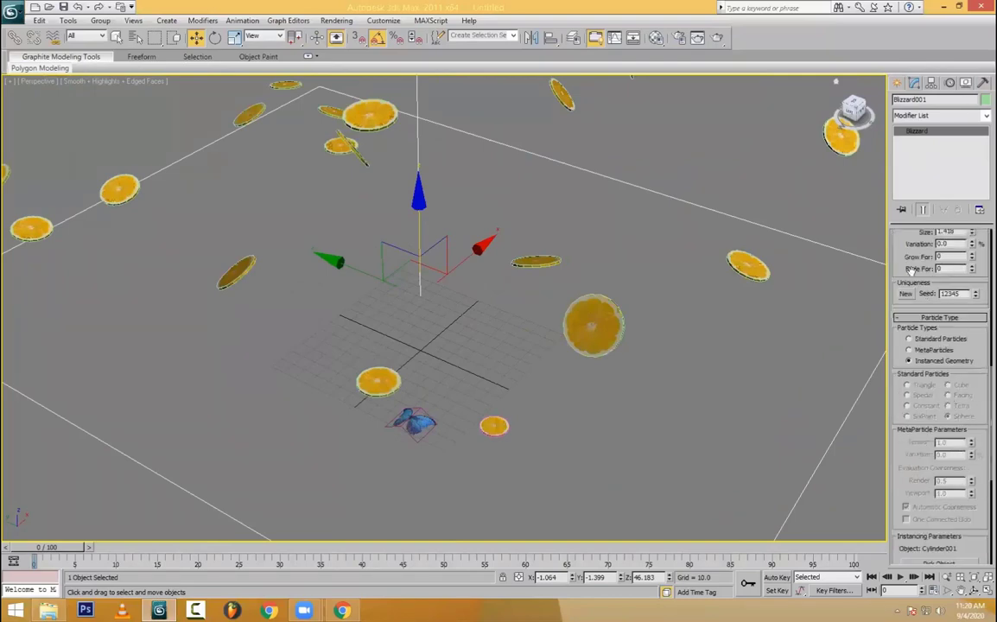
scroll(924, 345, down, 3)
scroll(926, 344, down, 3)
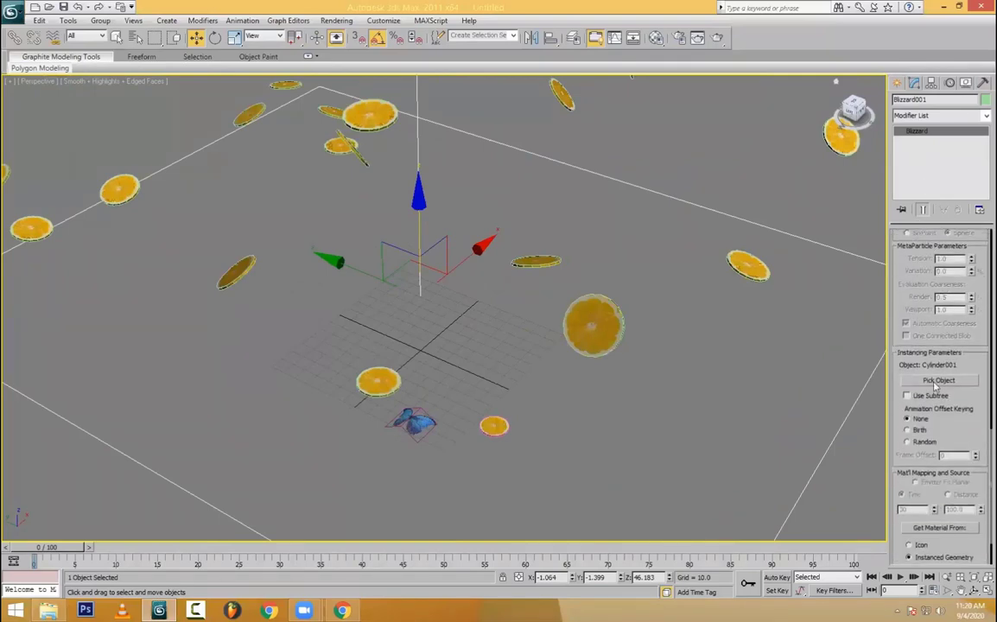
click(939, 380)
click(416, 421)
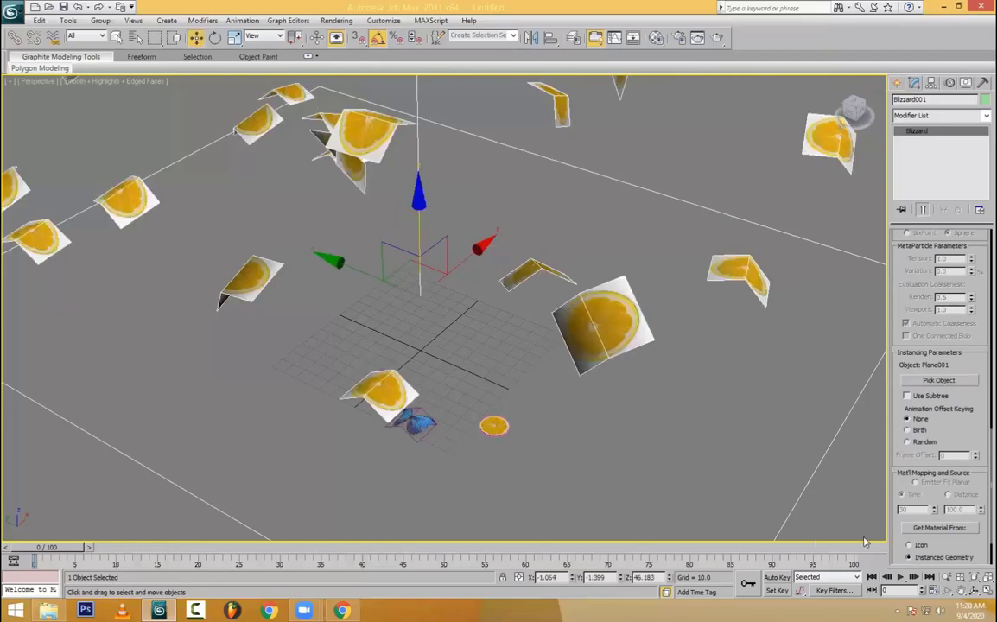
- Apply the instanced butterfly's material to the Blizzard particles and hide edged faces in the viewport
click(940, 531)
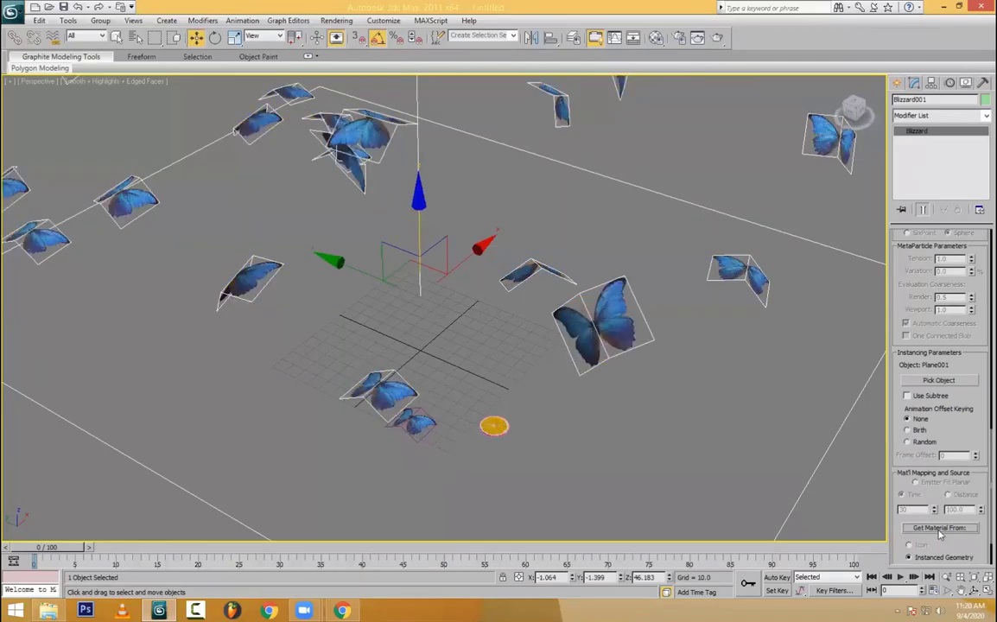
alt+middle_drag(594, 419, 584, 444)
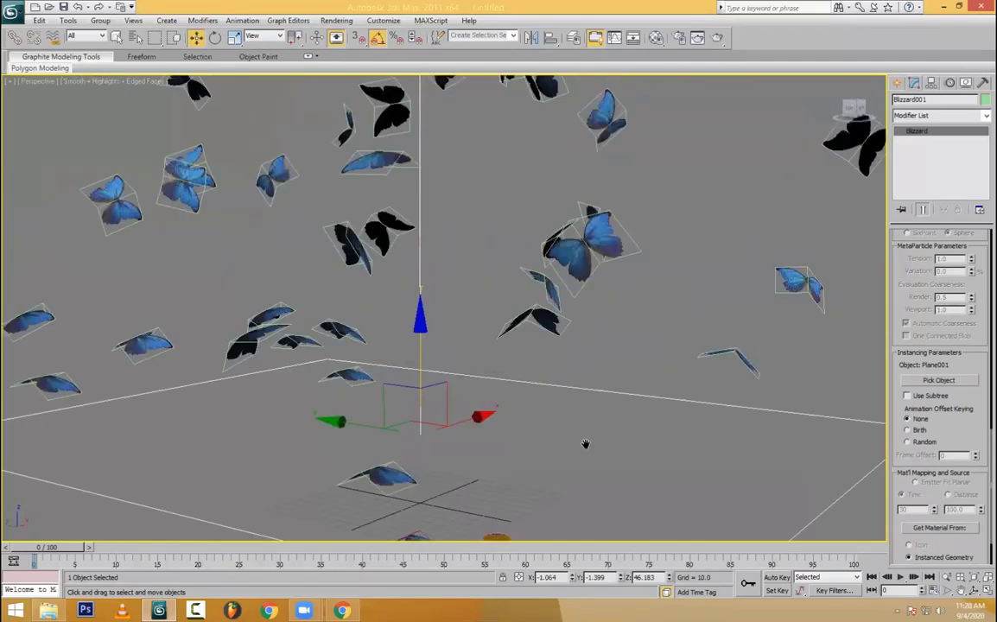
key(F4)
- Move the butterfly material's diffuse bitmap into a Color Correction map assigned to the Diffuse slot
key(m)
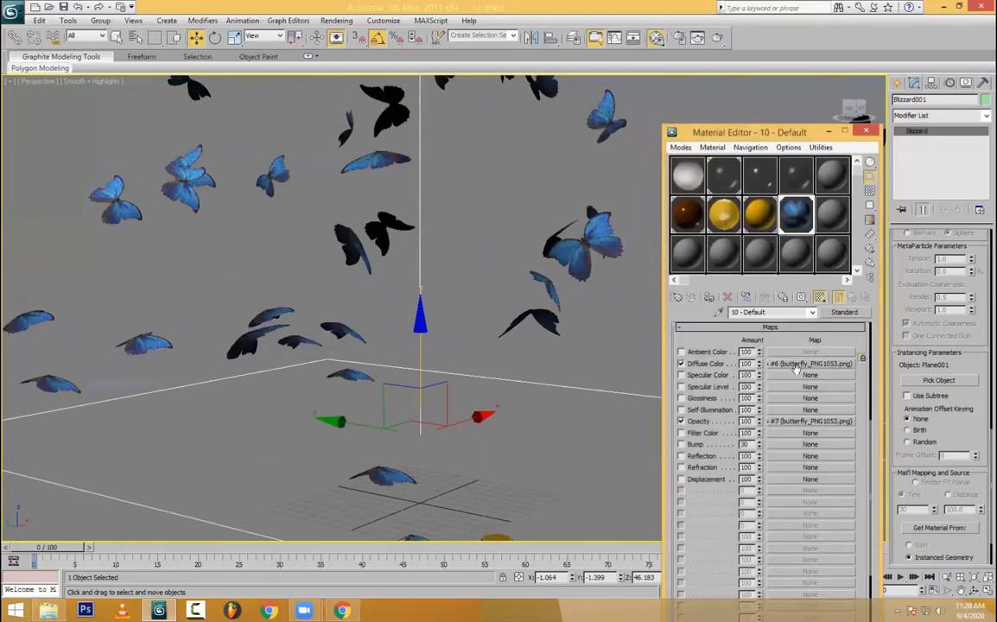
scroll(760, 389, up, 5)
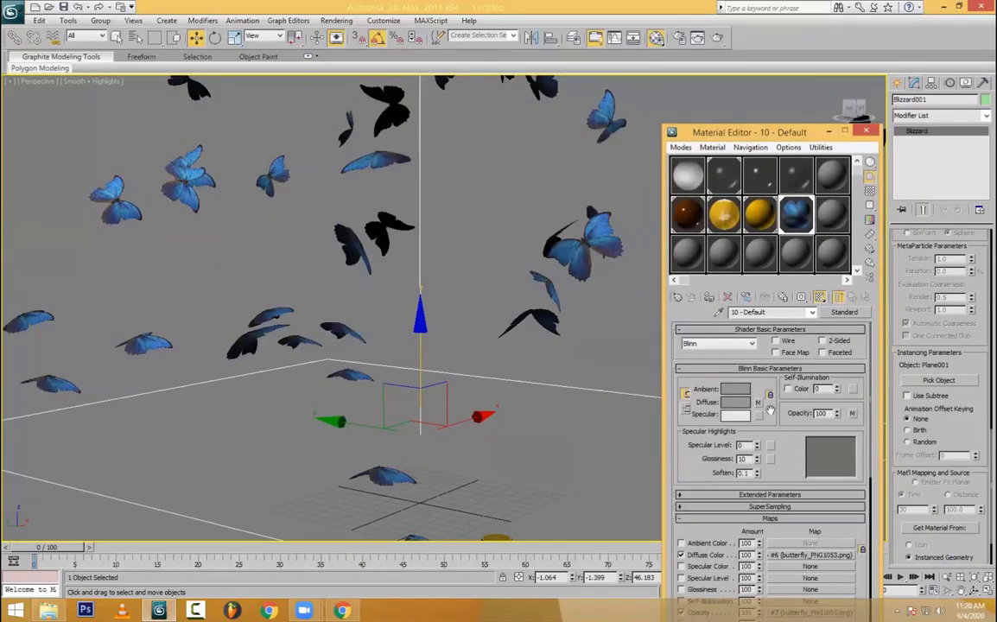
right_click(757, 405)
click(782, 436)
click(758, 403)
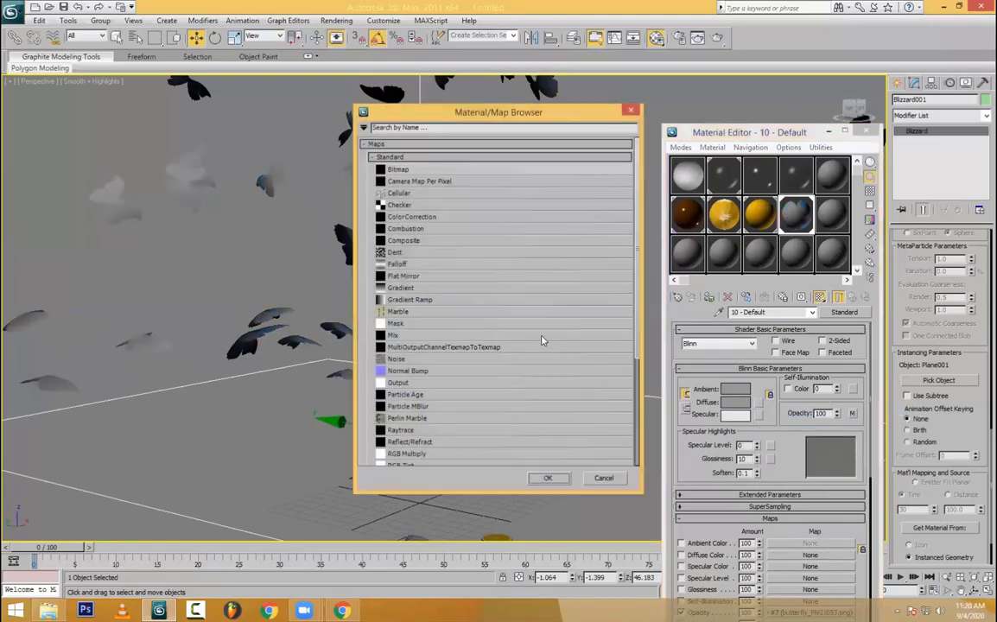
double_click(413, 217)
right_click(816, 344)
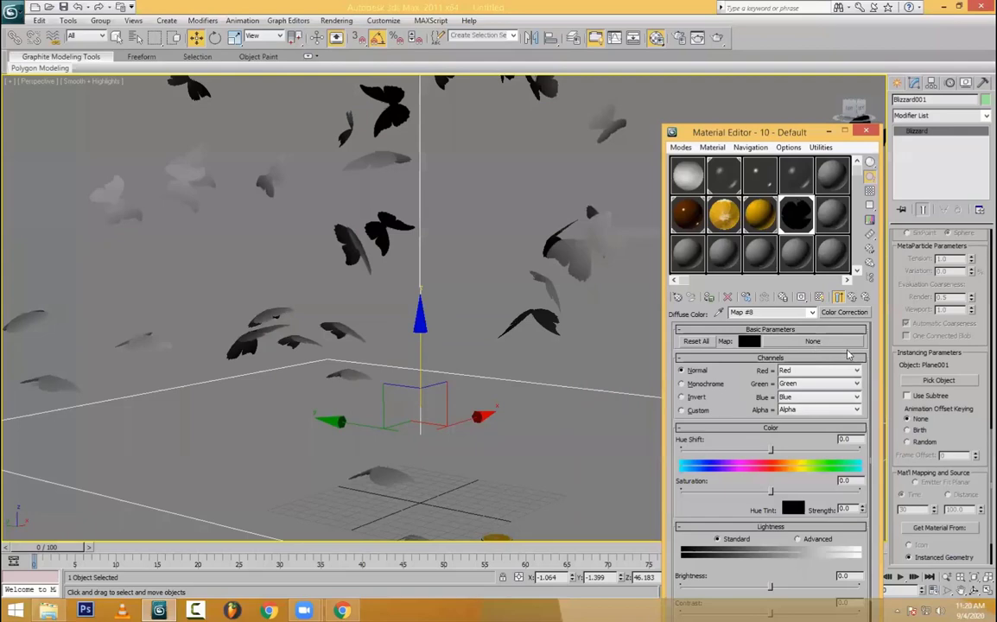
click(848, 352)
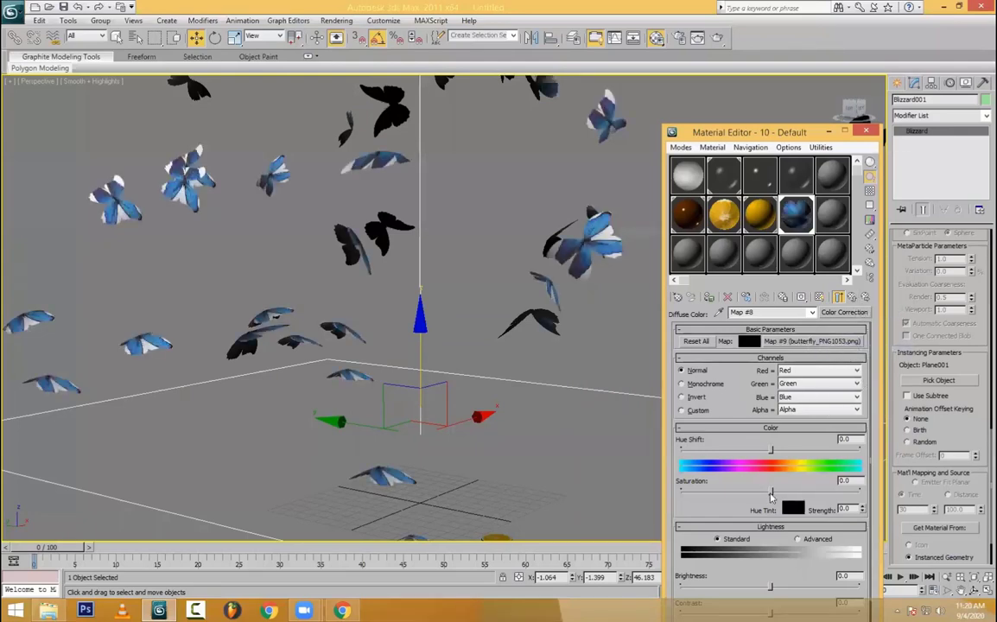
- Raise the Color Correction saturation to about 53.5 and reuse the corrected map in the butterfly material's Self-Illumination slot
drag(770, 490, 819, 491)
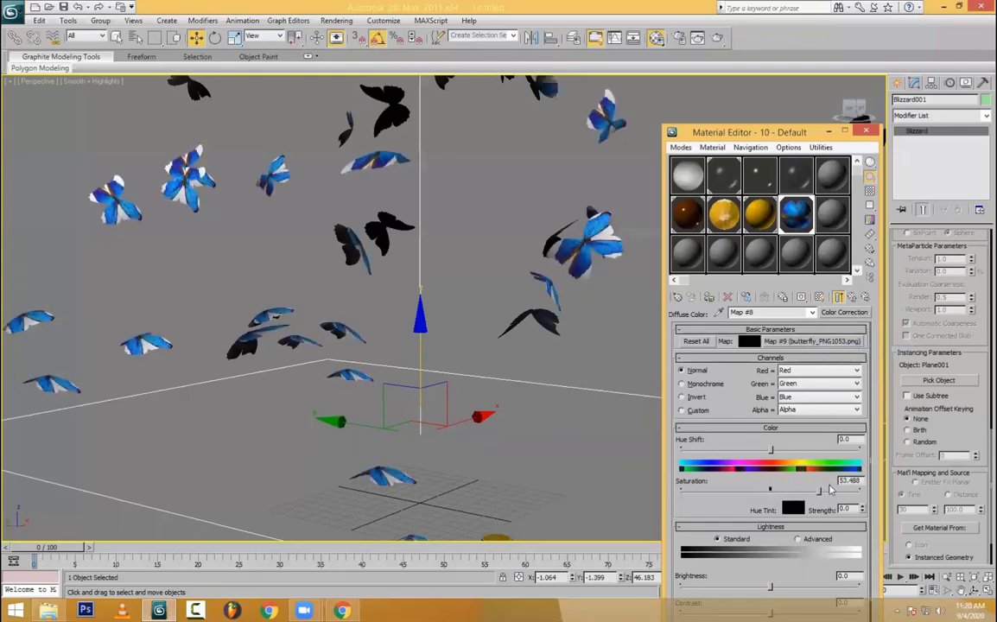
click(852, 297)
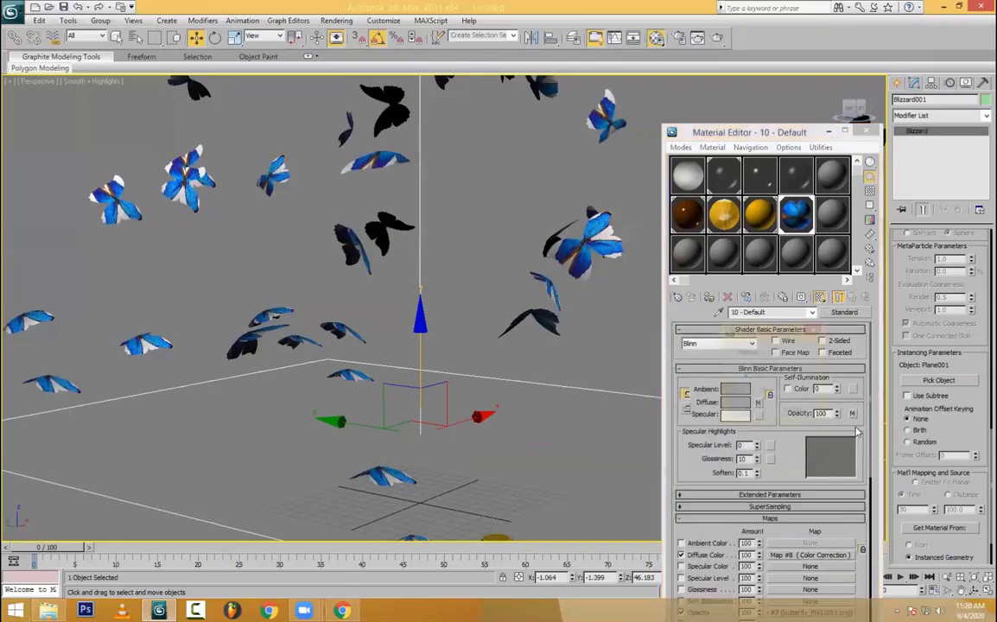
click(758, 416)
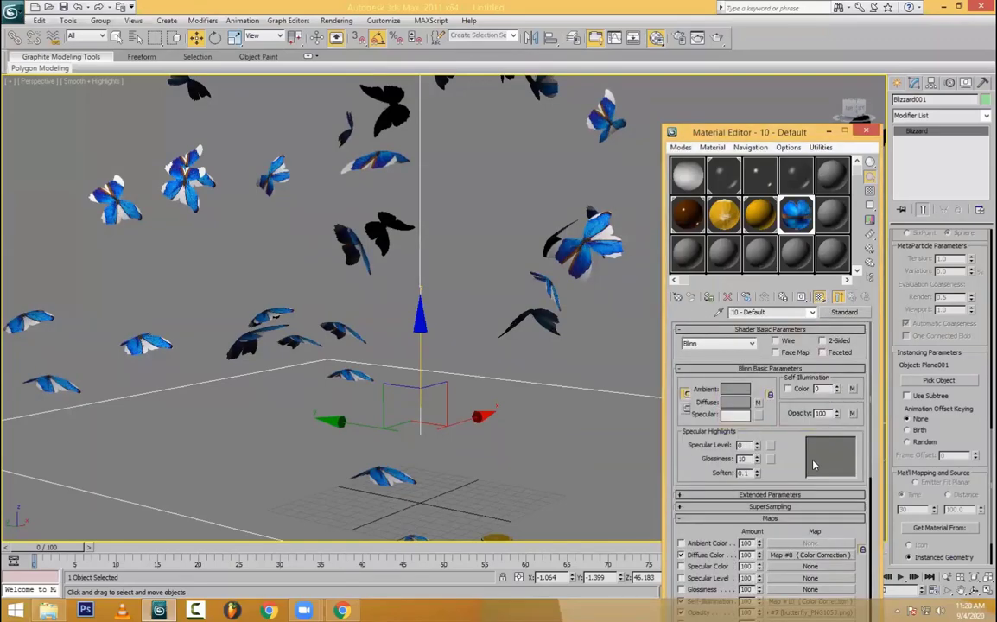
- Test-render the perspective view and change the environment background to dark blue-grey with hue 129, saturation 48 and value 64
key(shift+q)
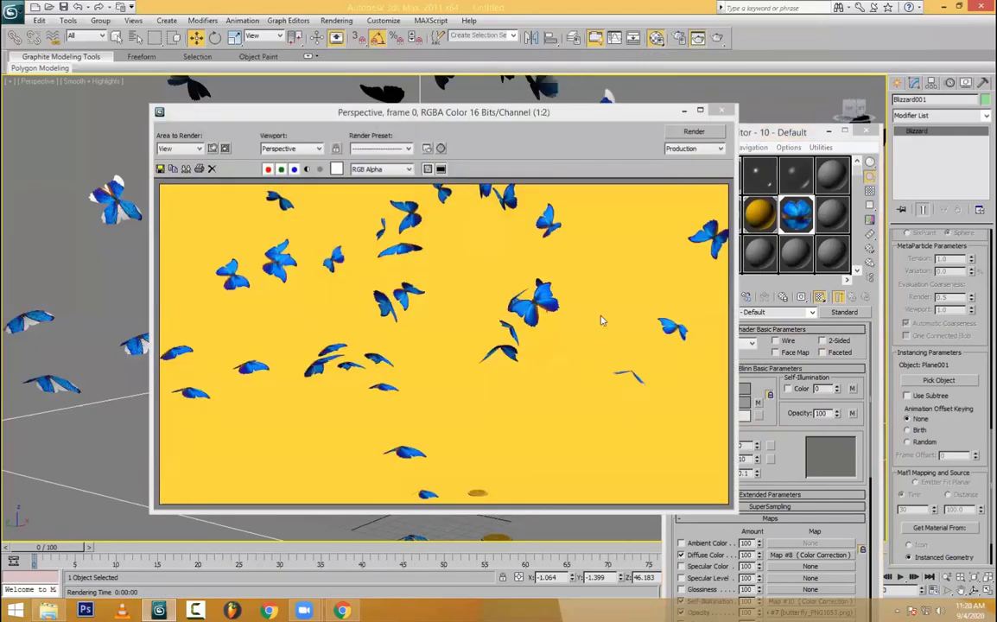
key(8)
click(707, 166)
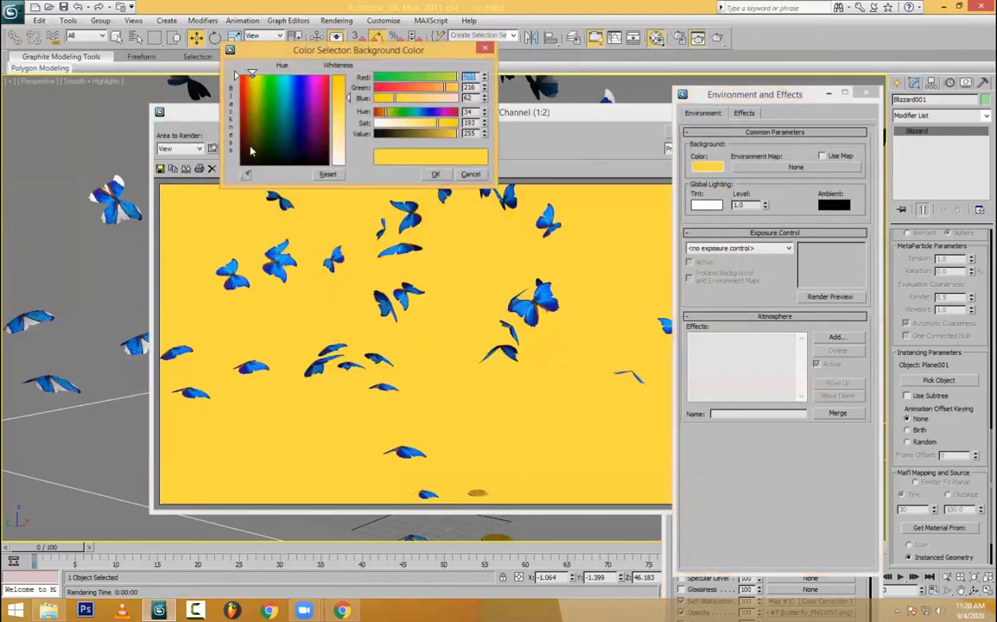
click(285, 160)
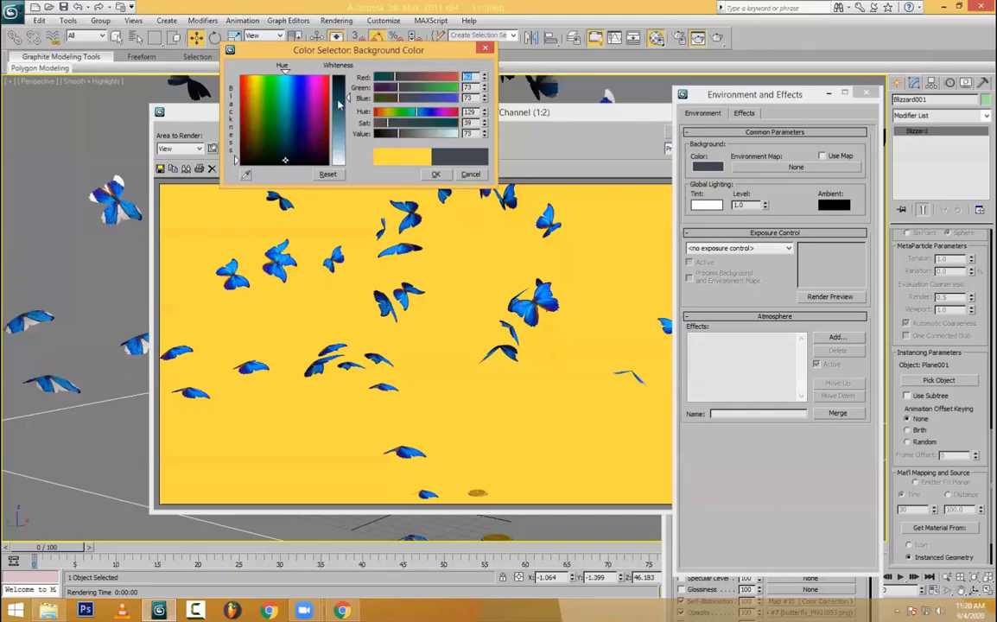
drag(348, 98, 350, 93)
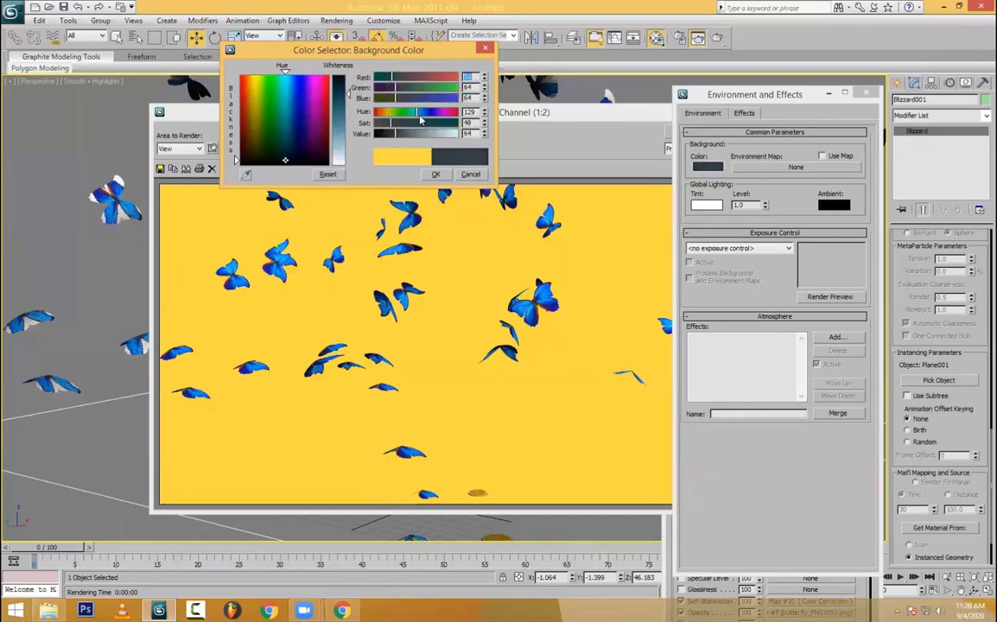
click(435, 174)
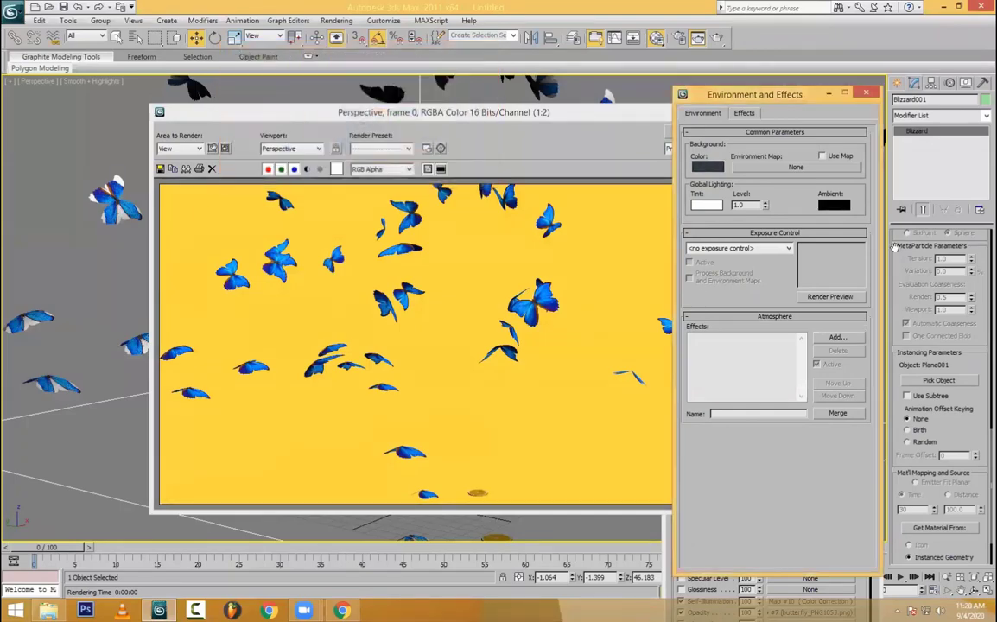
- Render the perspective view again on the dark background and close the render and environment windows
click(472, 109)
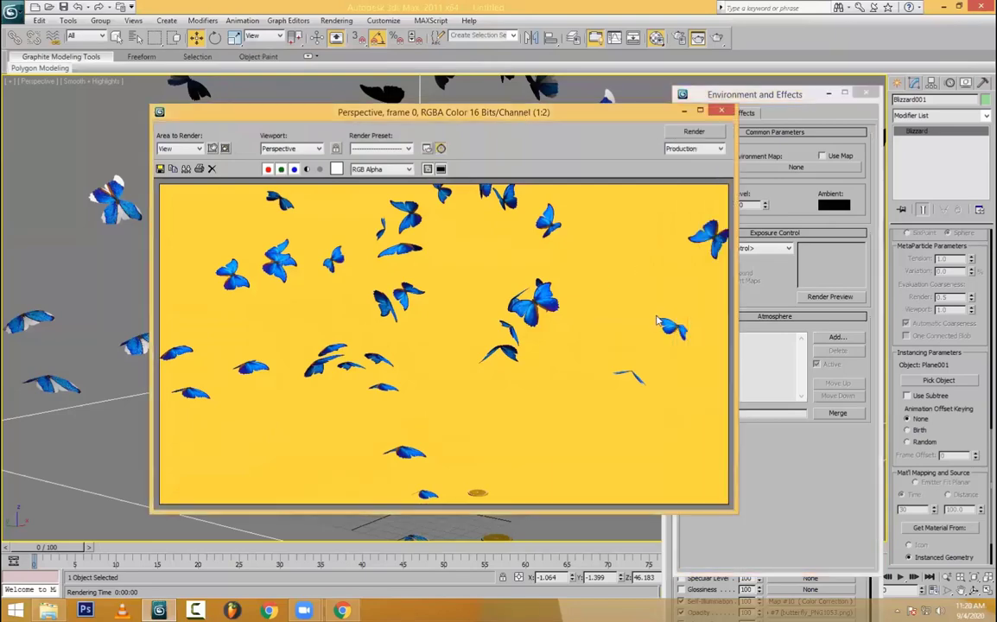
click(112, 359)
key(shift+q)
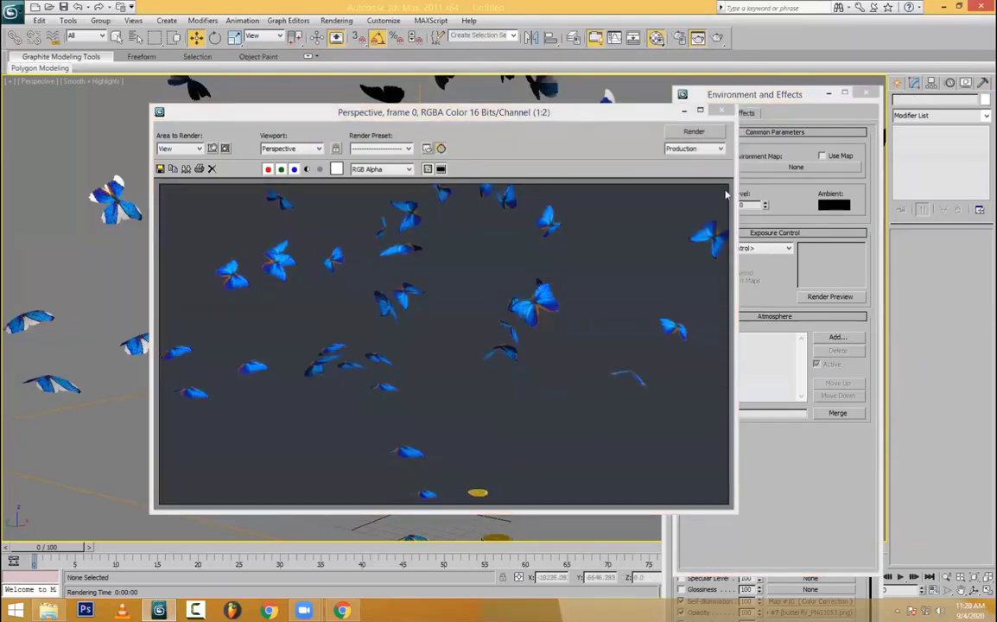
click(722, 110)
click(865, 93)
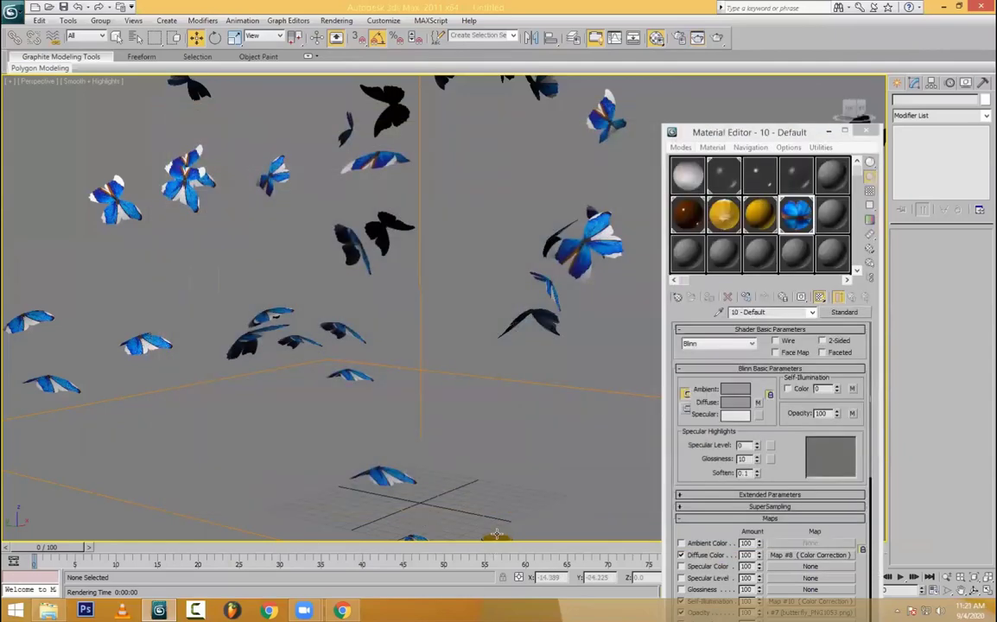
- Delete the yellow disc below the butterflies and close the Material Editor
click(497, 534)
key(Delete)
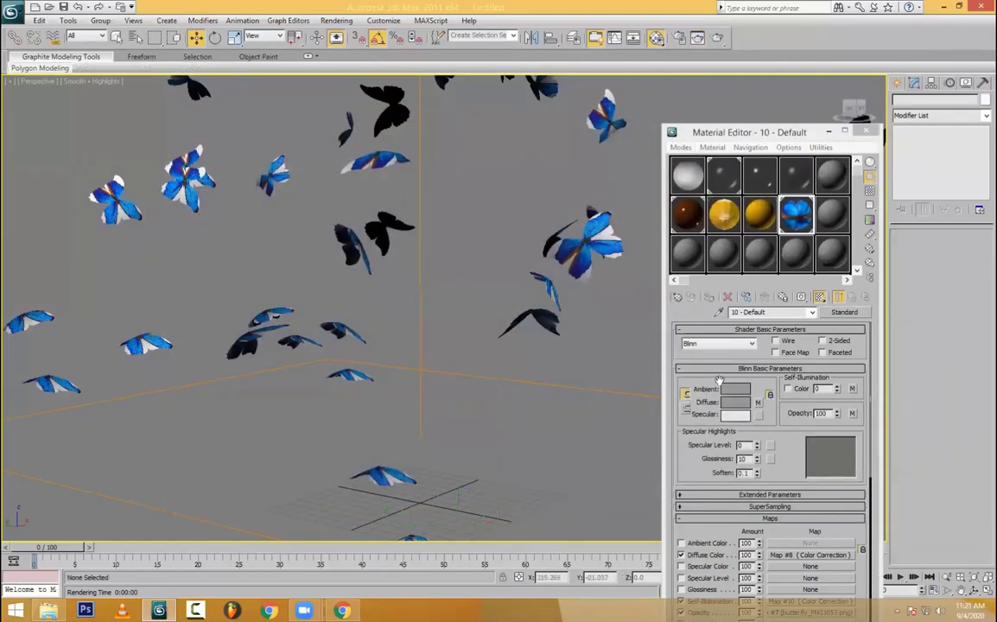
click(865, 132)
- Advance to frame 66 and rotate the Blizzard emitter upright so it sprays the butterflies sideways along X
scroll(599, 330, down, 3)
alt+middle_drag(598, 331, 488, 369)
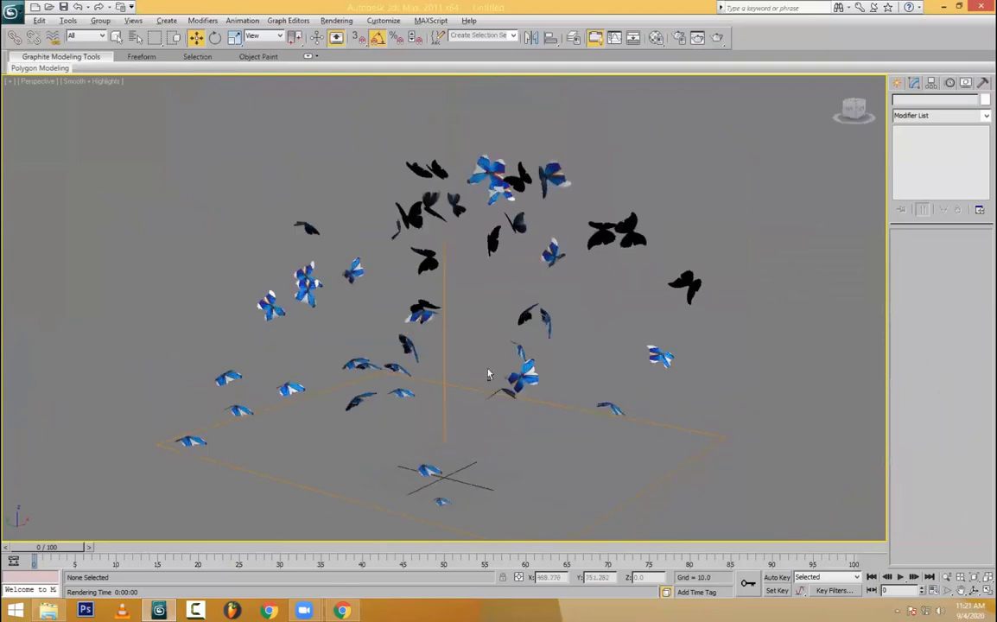
drag(82, 547, 572, 548)
key(e)
click(449, 393)
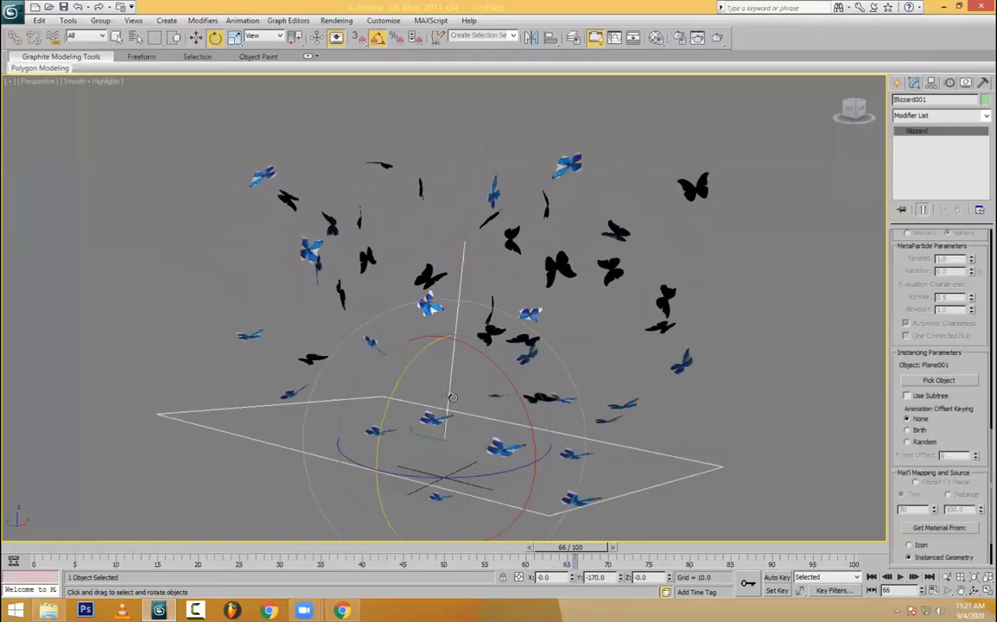
drag(484, 361, 528, 392)
key(w)
alt+middle_drag(560, 417, 449, 307)
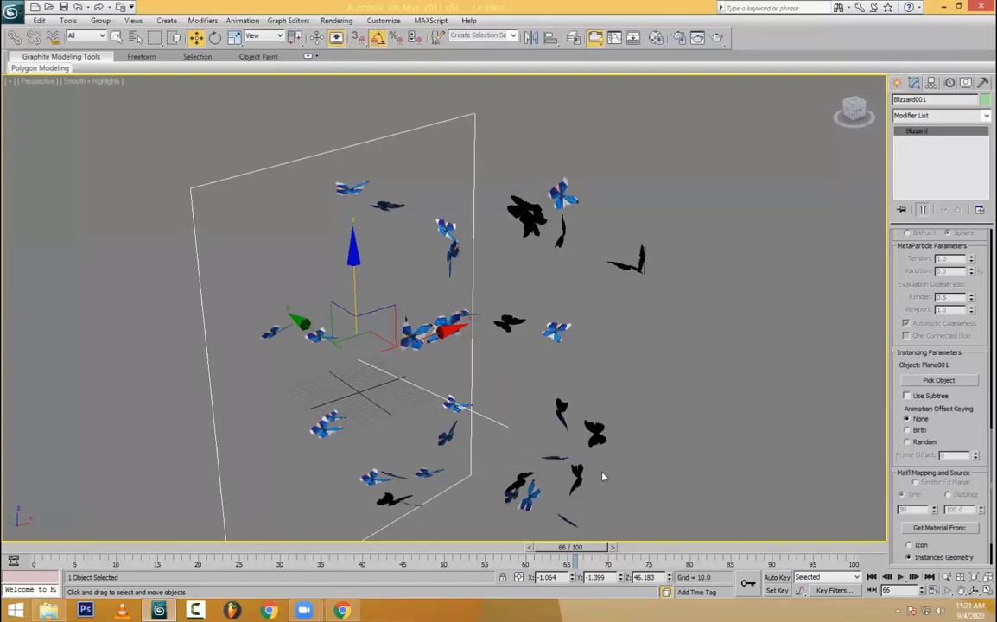
middle_drag(717, 398, 691, 331)
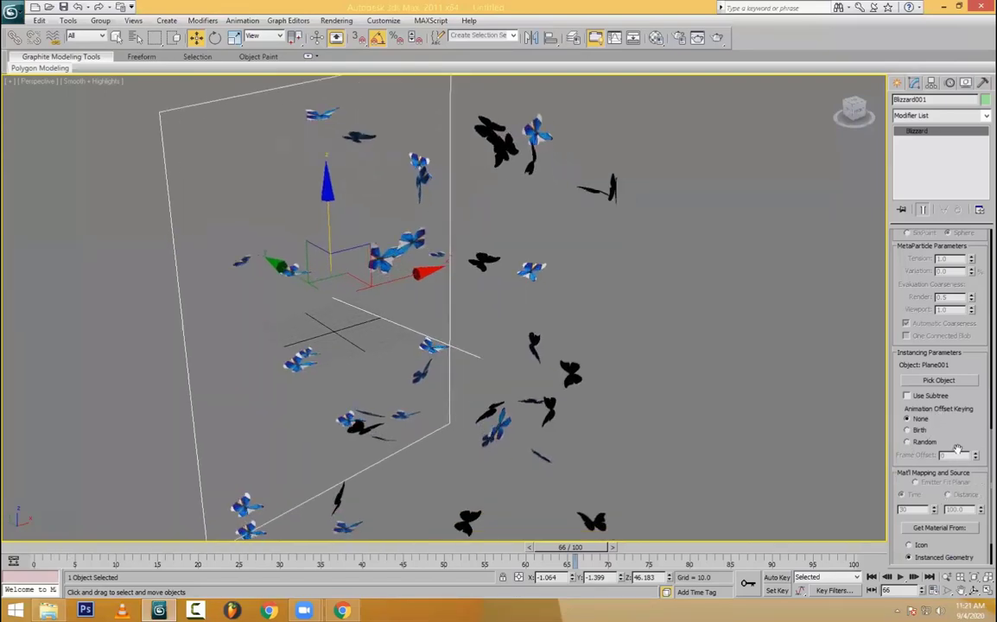
- Preview the flapping through frame 50 and set the Blizzard's animation offset keying to Random with a frame offset of 27
scroll(950, 446, down, 2)
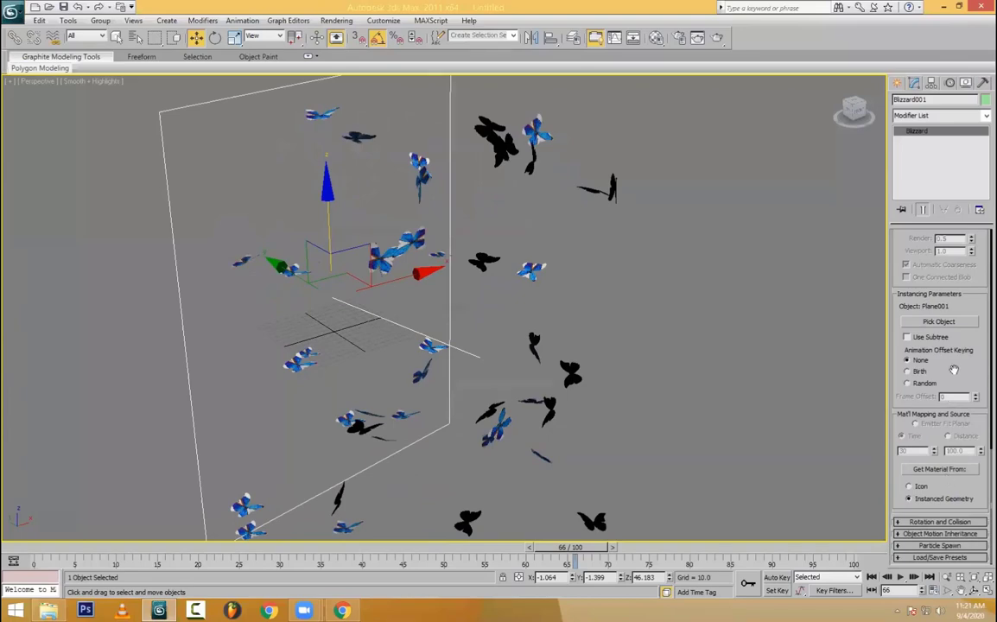
scroll(953, 394, up, 1)
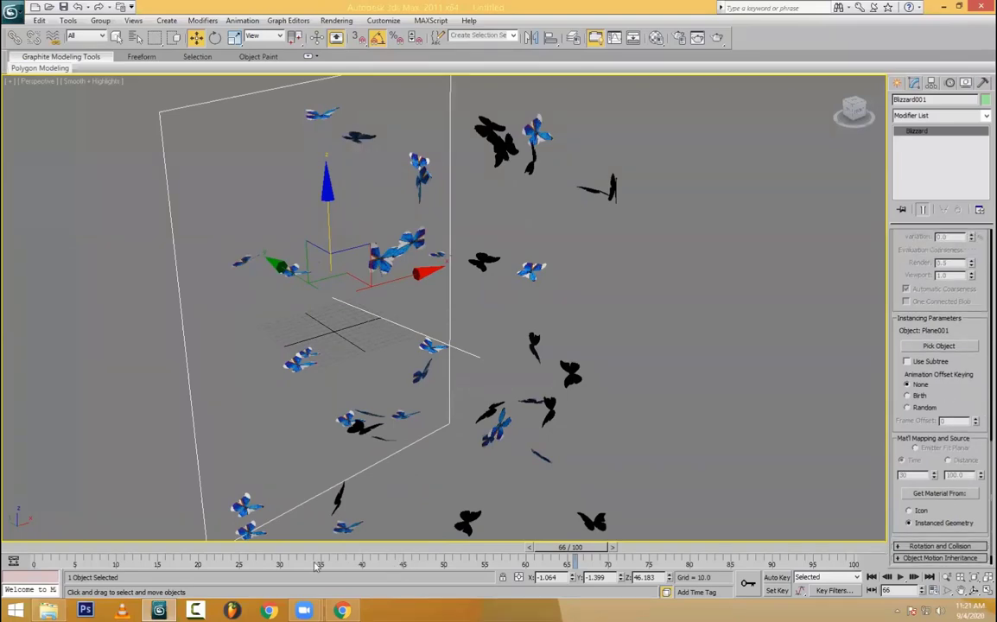
drag(74, 563, 468, 550)
key(w)
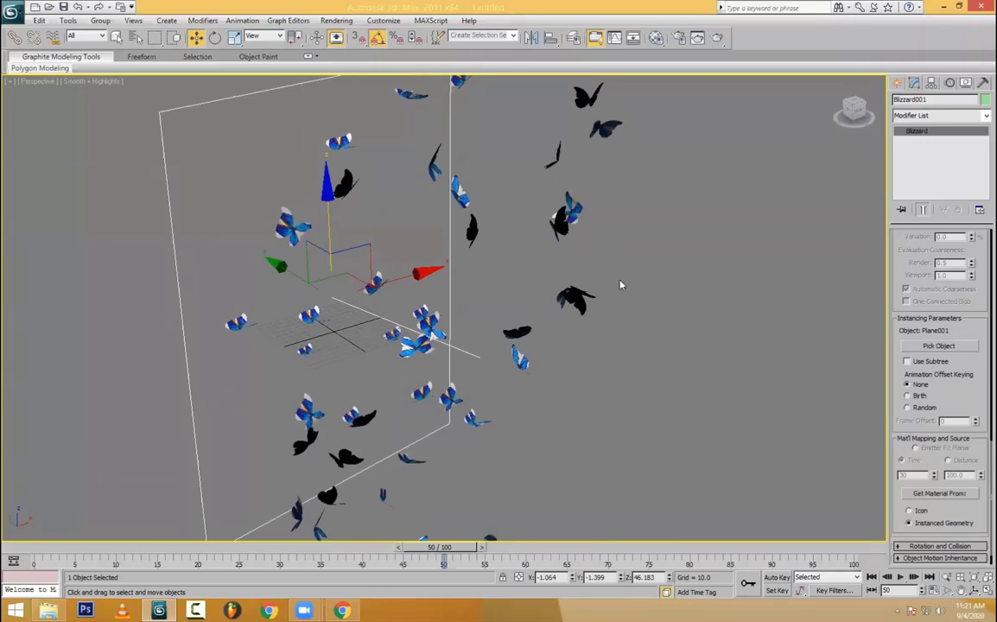
click(907, 407)
drag(975, 406, 980, 164)
- Render the perspective view at frame 19 and close the render
drag(38, 546, 216, 527)
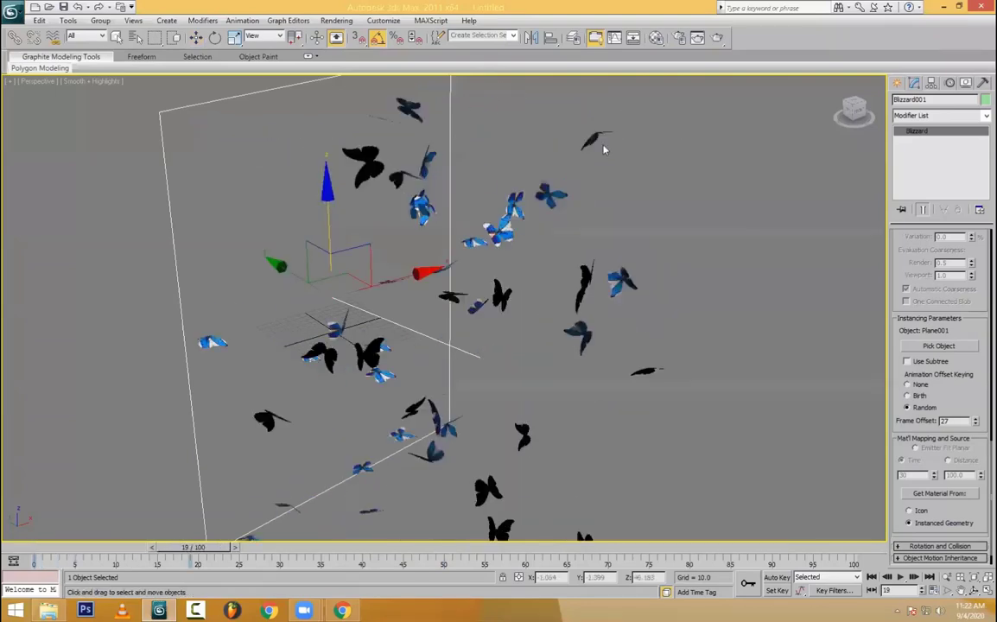
click(716, 39)
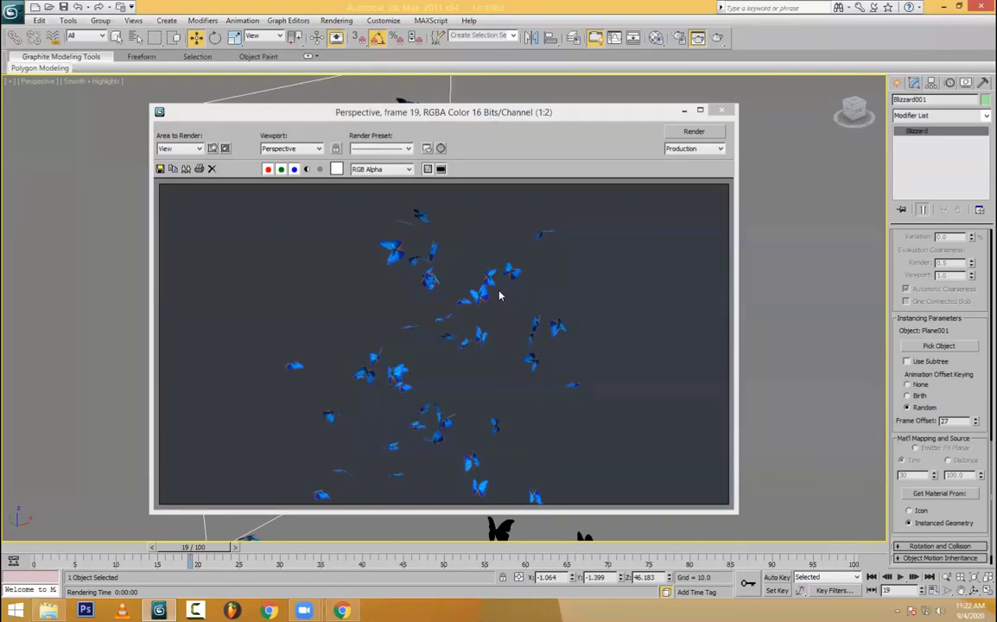
click(724, 111)
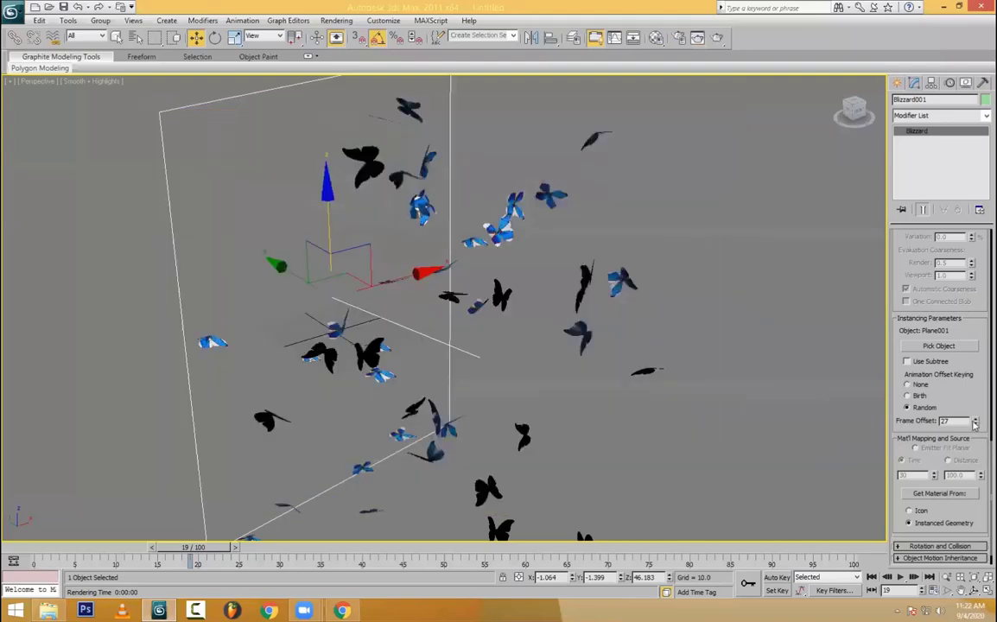
- Set the Blizzard's frame offset to 23 and scrub the animation to frame 58
drag(978, 450, 985, 449)
drag(52, 548, 44, 549)
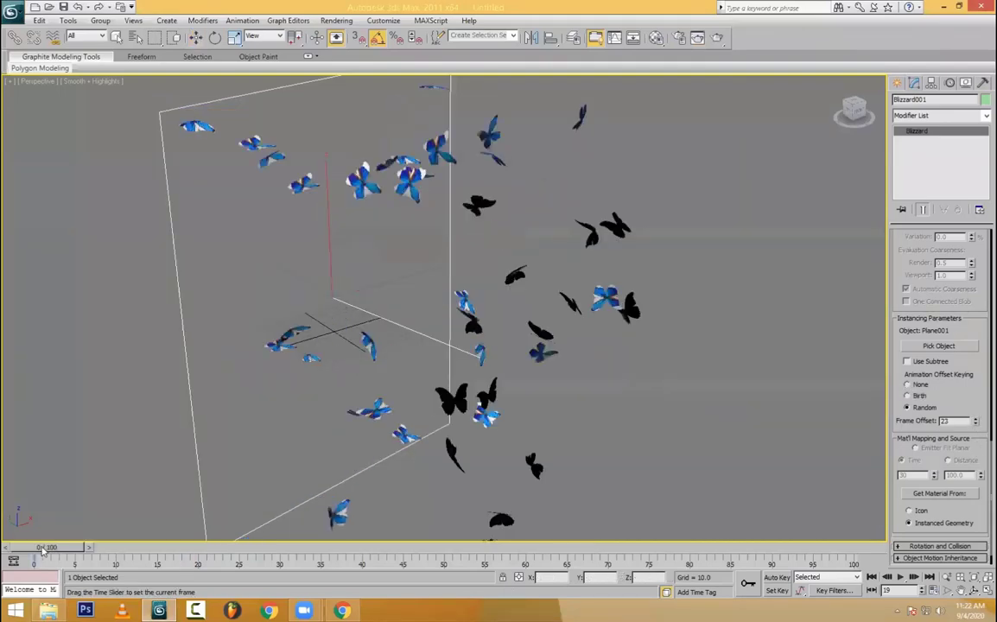
drag(185, 548, 501, 548)
key(w)
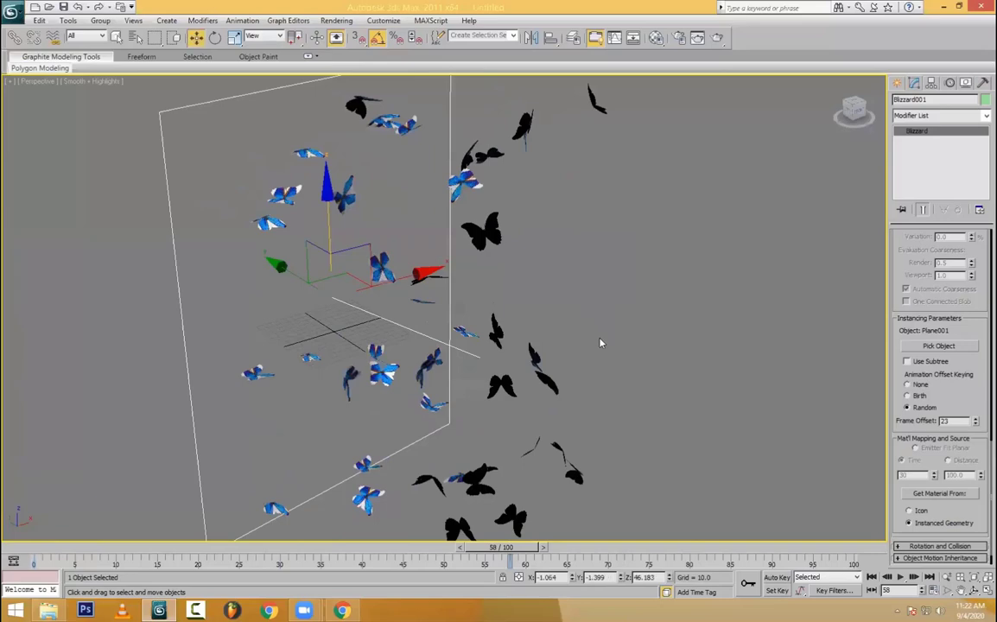
- Set the Blizzard's spin time to 0 in Rotation and Collision and preview the butterflies up to frame 16
scroll(916, 530, down, 1)
click(917, 524)
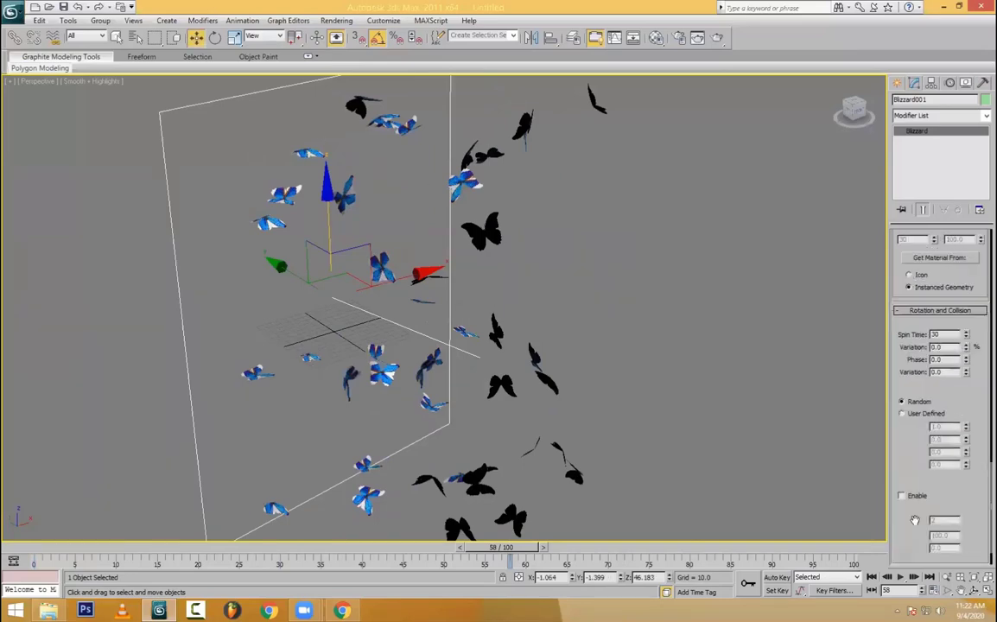
right_click(967, 335)
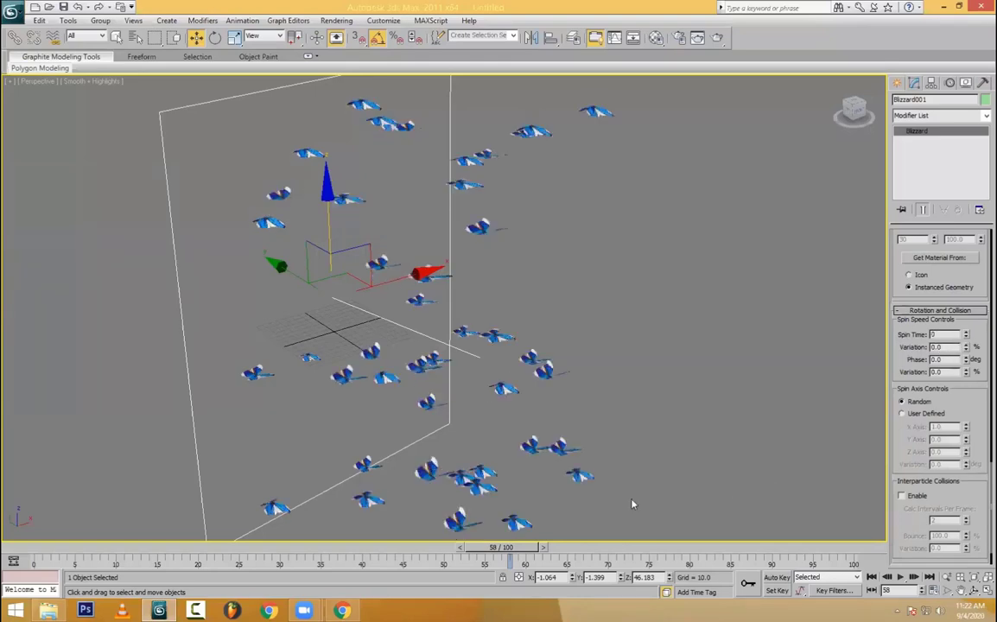
mouse_move(601, 358)
alt+middle_down()
mouse_move(525, 350)
mouse_move(507, 334)
mouse_move(533, 307)
mouse_move(598, 367)
alt+middle_up()
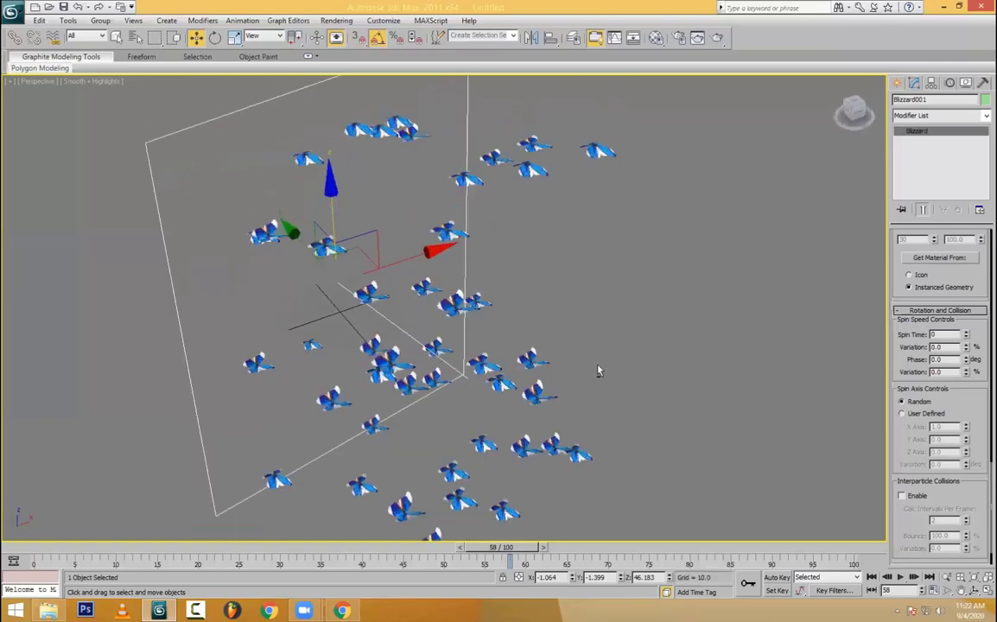
click(38, 549)
drag(69, 550, 172, 551)
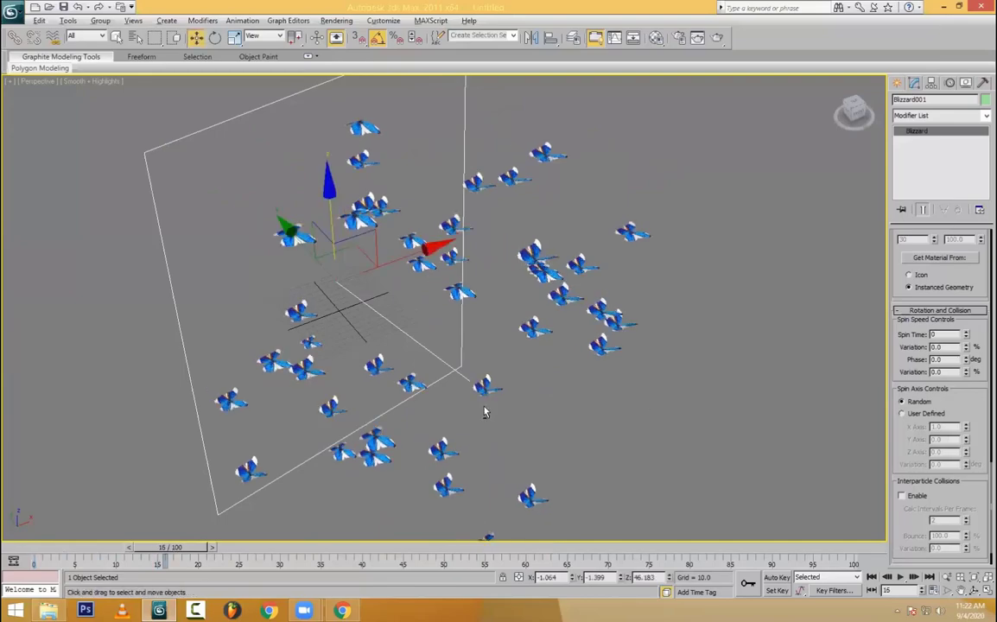
alt+middle_drag(422, 340, 449, 379)
alt+middle_drag(417, 540, 442, 540)
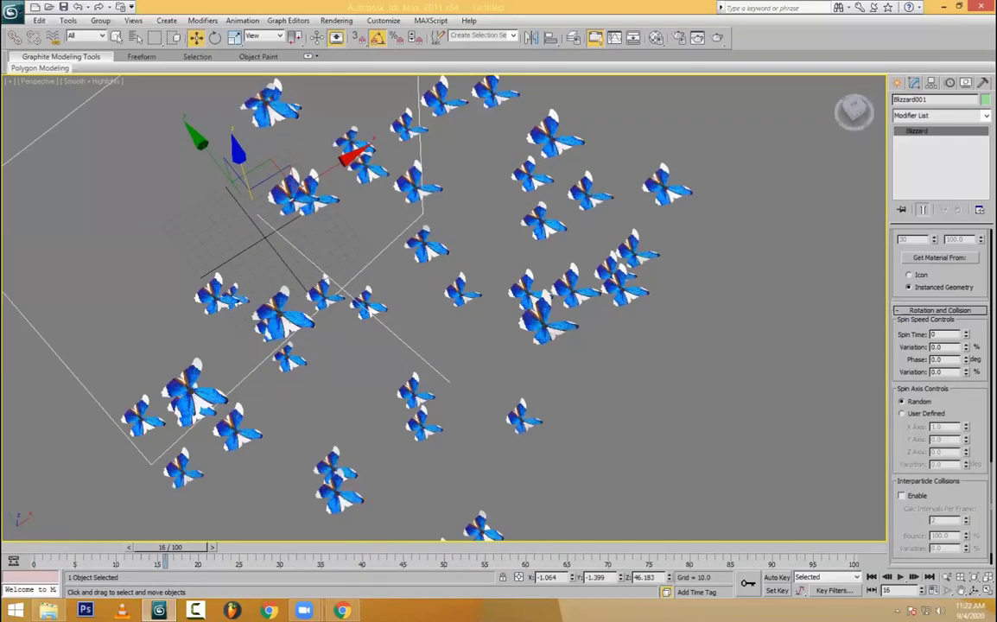
scroll(557, 304, up, 3)
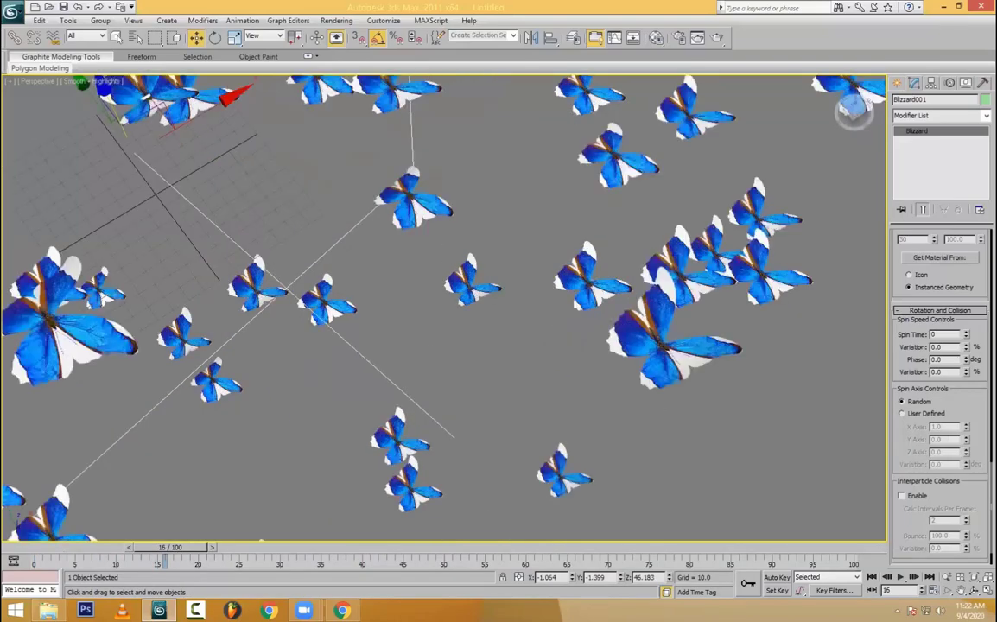
- Render the perspective view at frame 16 and close the render
alt+middle_drag(422, 342, 415, 388)
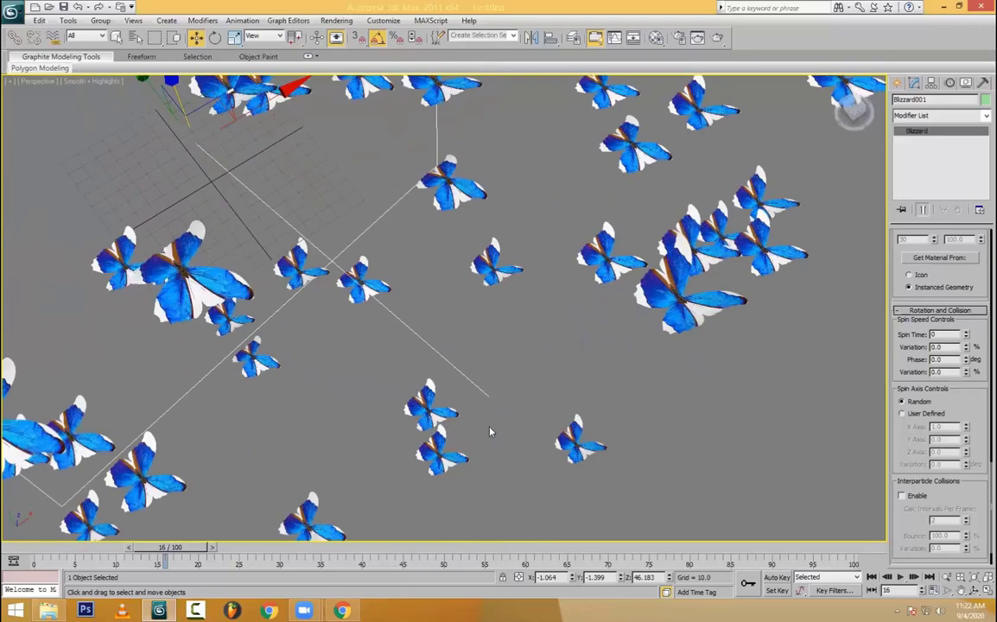
key(shift+q)
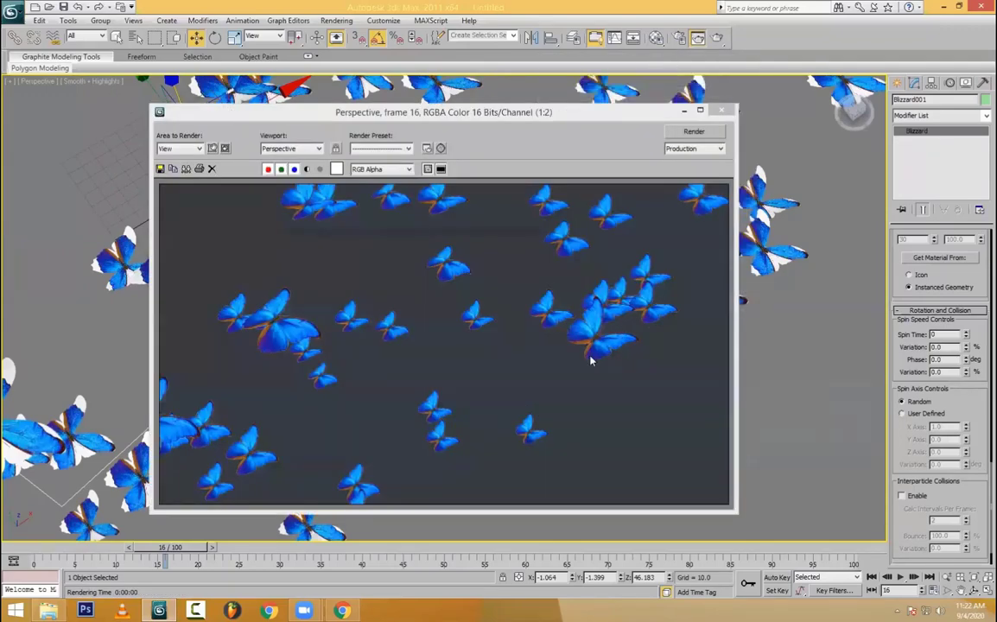
click(725, 112)
- Preview the butterfly particles from frame 0 through frame 37
alt+middle_drag(334, 320, 316, 211)
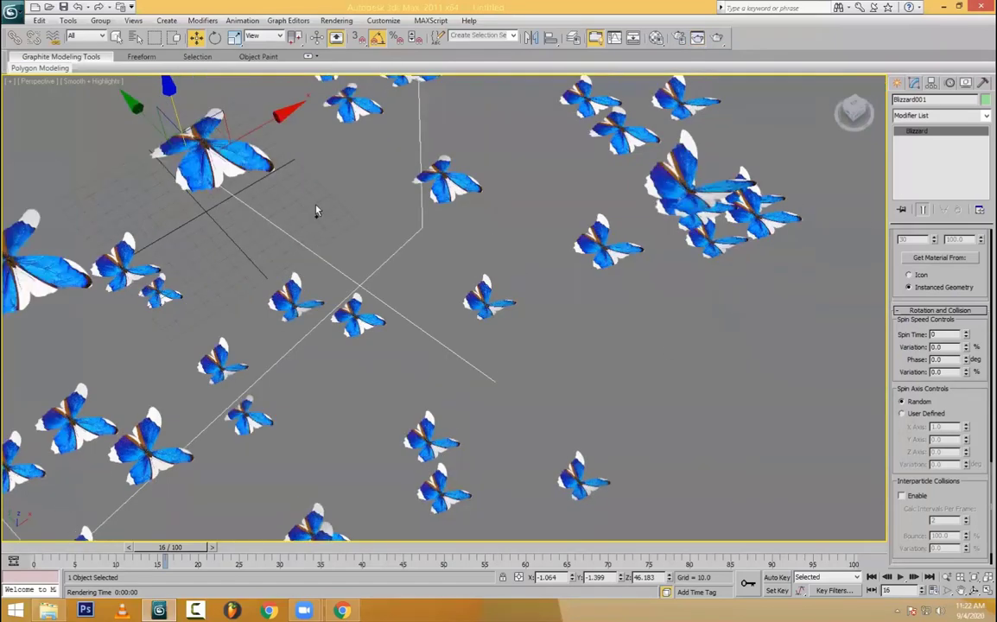
alt+middle_drag(320, 285, 378, 309)
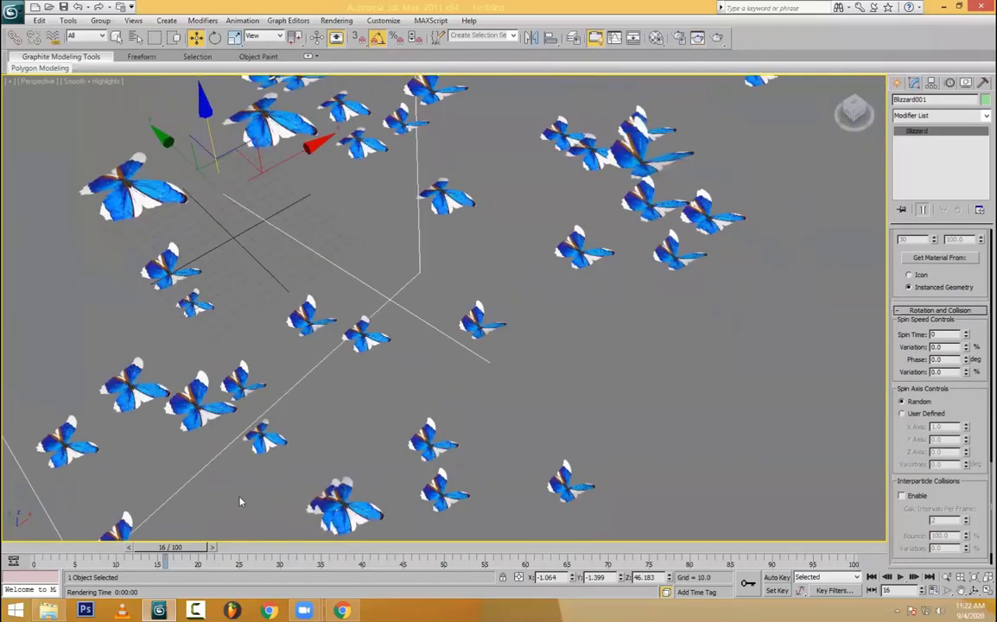
click(36, 552)
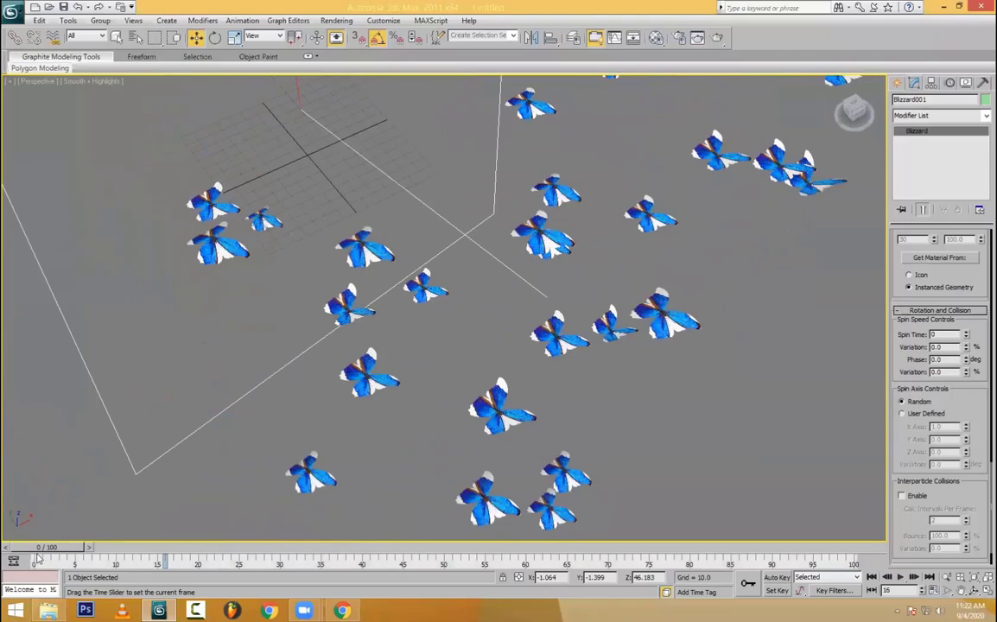
click(143, 557)
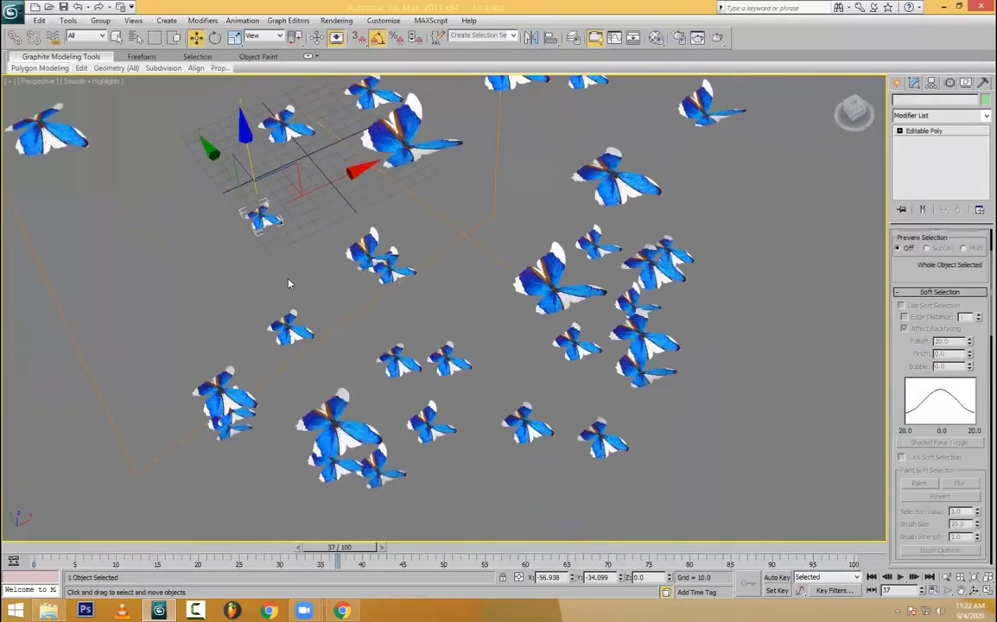
- Try to rotate all vertices of the source butterfly plane about the vertical axis
key(1)
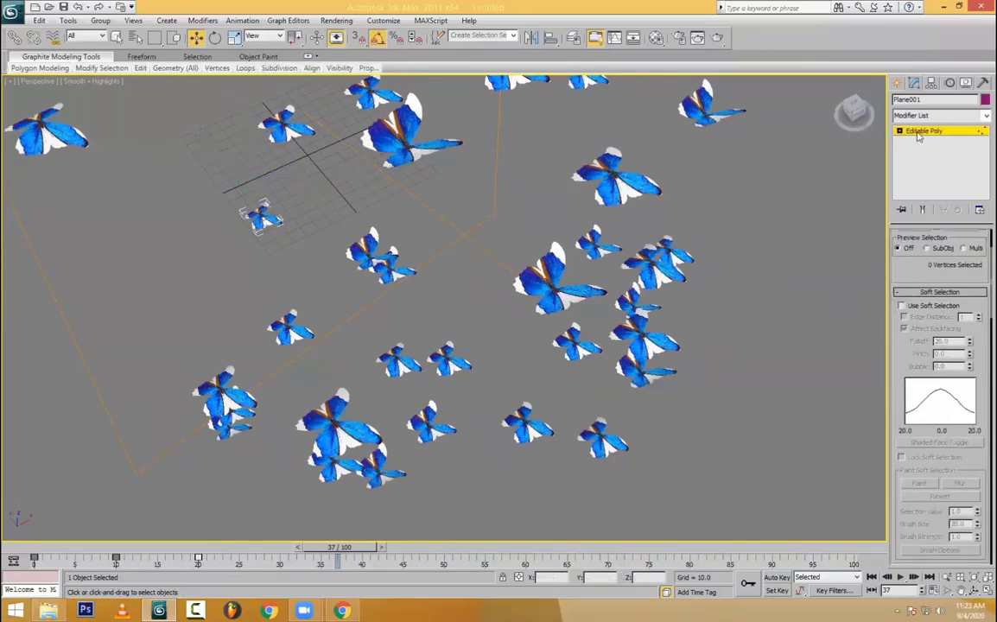
key(ctrl+a)
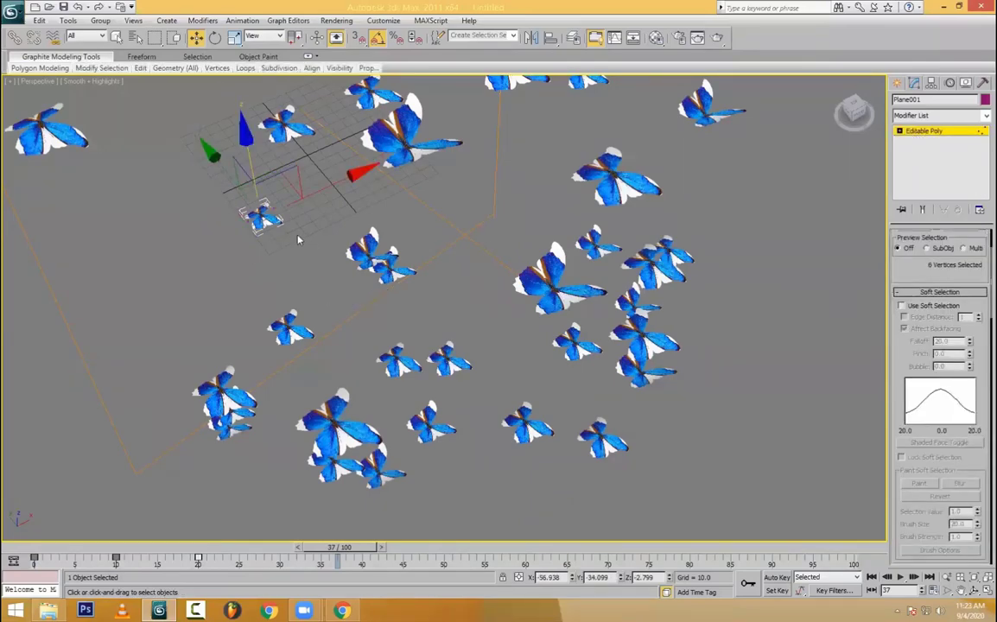
key(e)
mouse_move(282, 300)
mouse_down()
mouse_move(249, 302)
mouse_move(285, 294)
mouse_move(268, 299)
mouse_up()
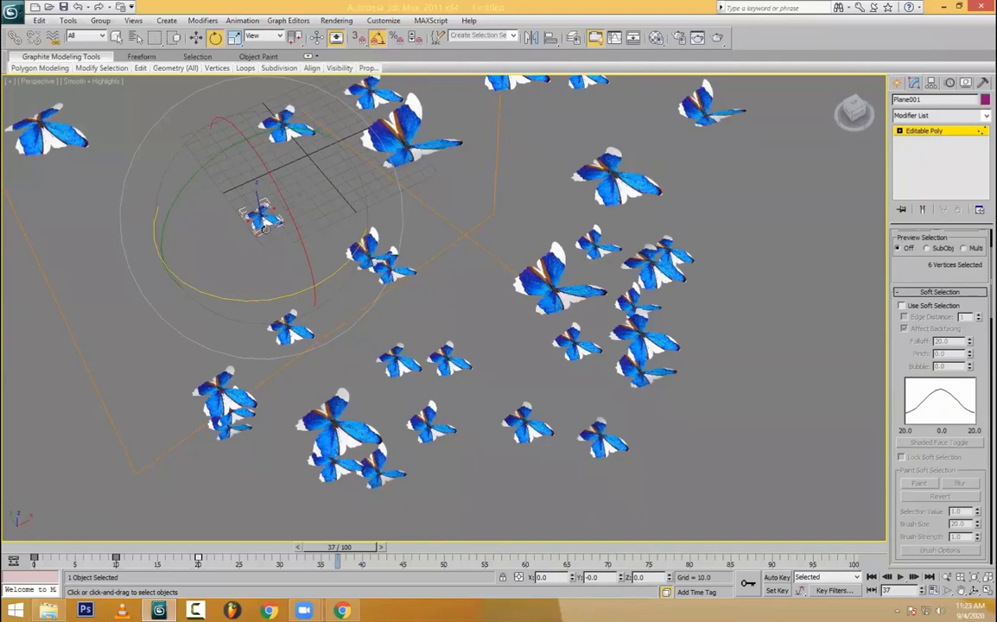
- Leave vertex editing and try rotating the whole source butterfly about its vertical axis, undoing the first rotation
click(953, 133)
drag(290, 292, 237, 265)
key(ctrl+z)
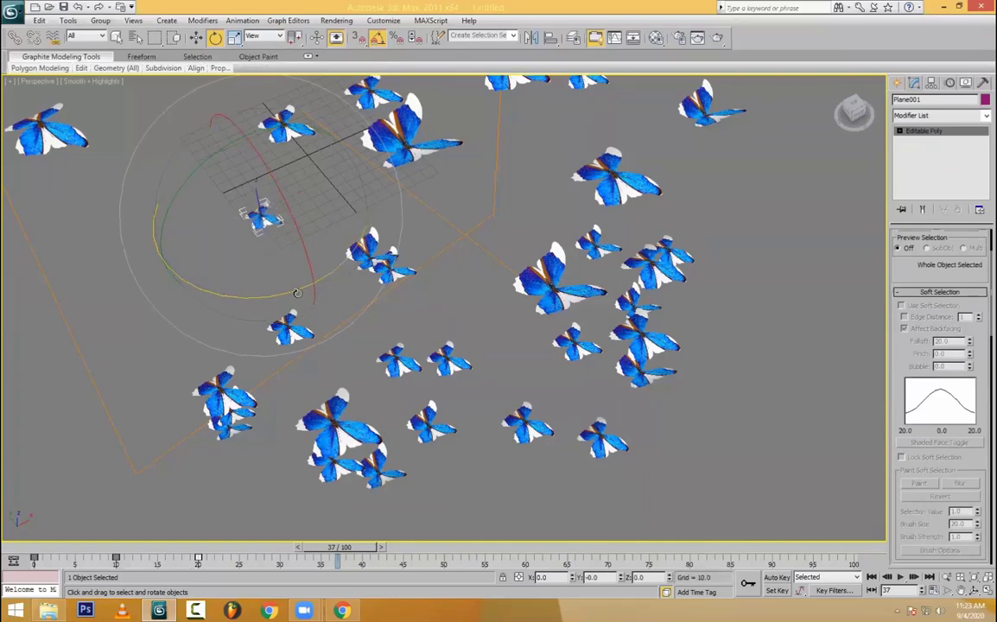
drag(291, 294, 195, 299)
- View the butterfly swarm from a lower angle and scrub its animation through to frame 94
alt+middle_drag(525, 305, 533, 390)
scroll(532, 390, down, 2)
drag(37, 549, 616, 548)
drag(704, 552, 783, 548)
key(e)
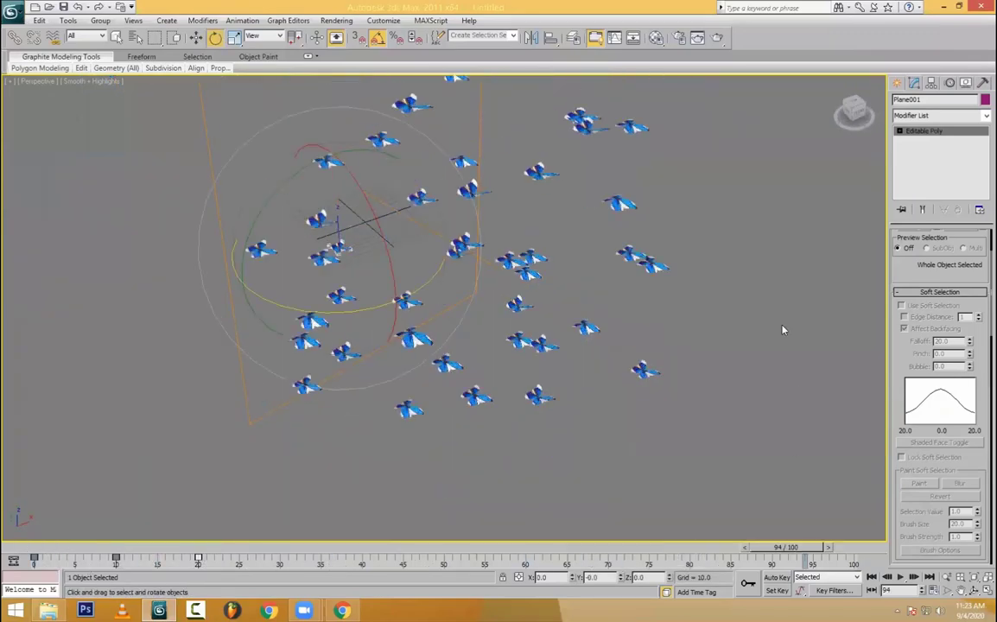